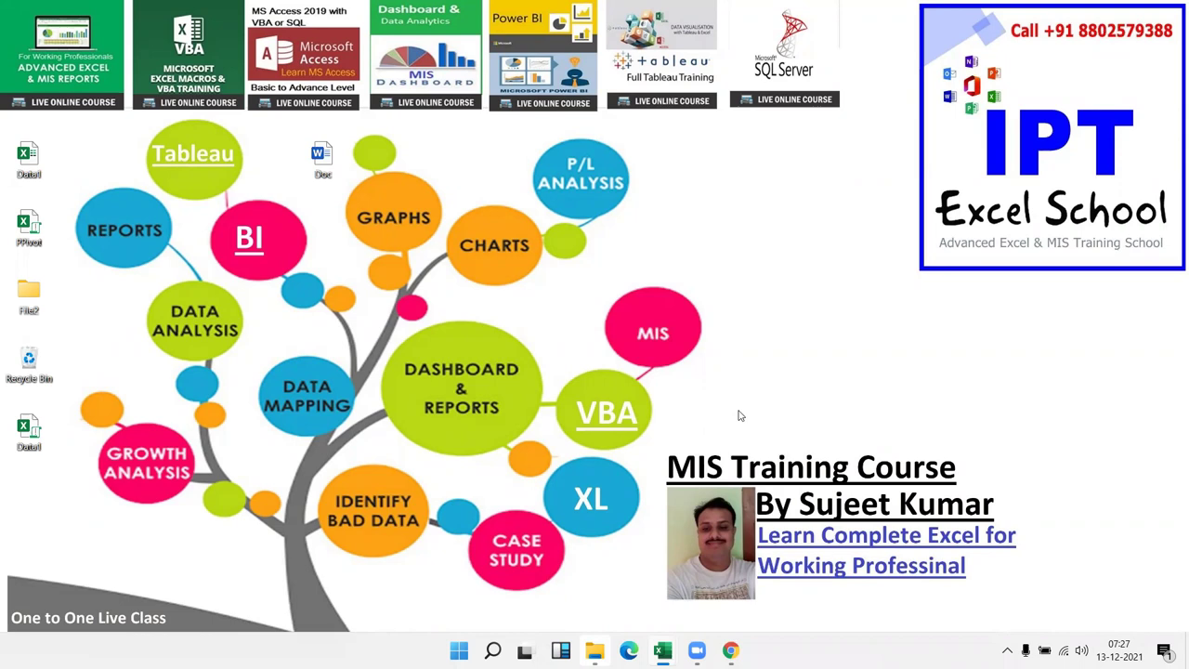
# Bring the iDashboards HR dashboard example page to the front in Chrome
pyautogui.moveTo(730, 650)
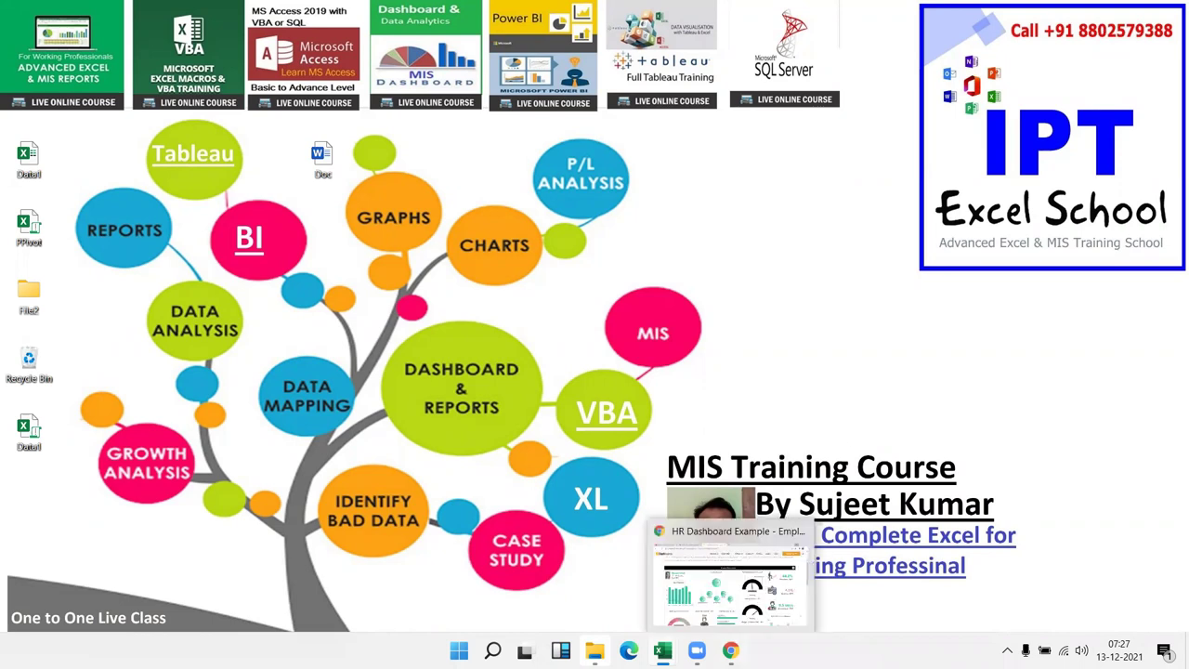
pyautogui.moveTo(373, 1); pyautogui.dragTo(480, 117)
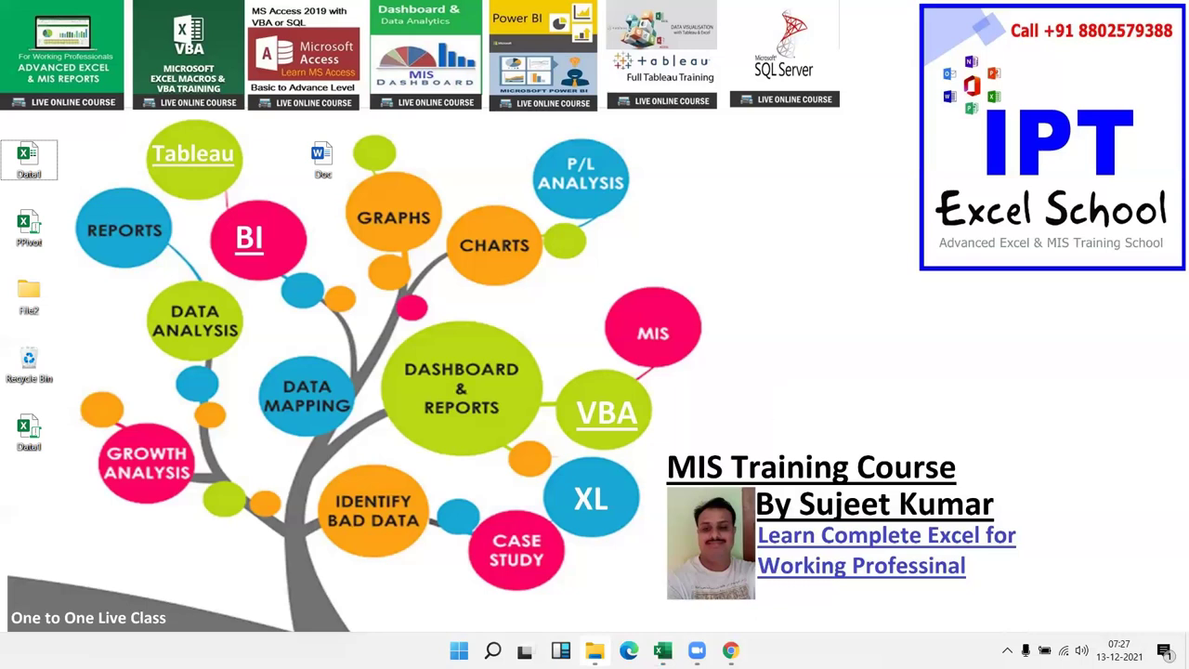
pyautogui.moveTo(730, 649)
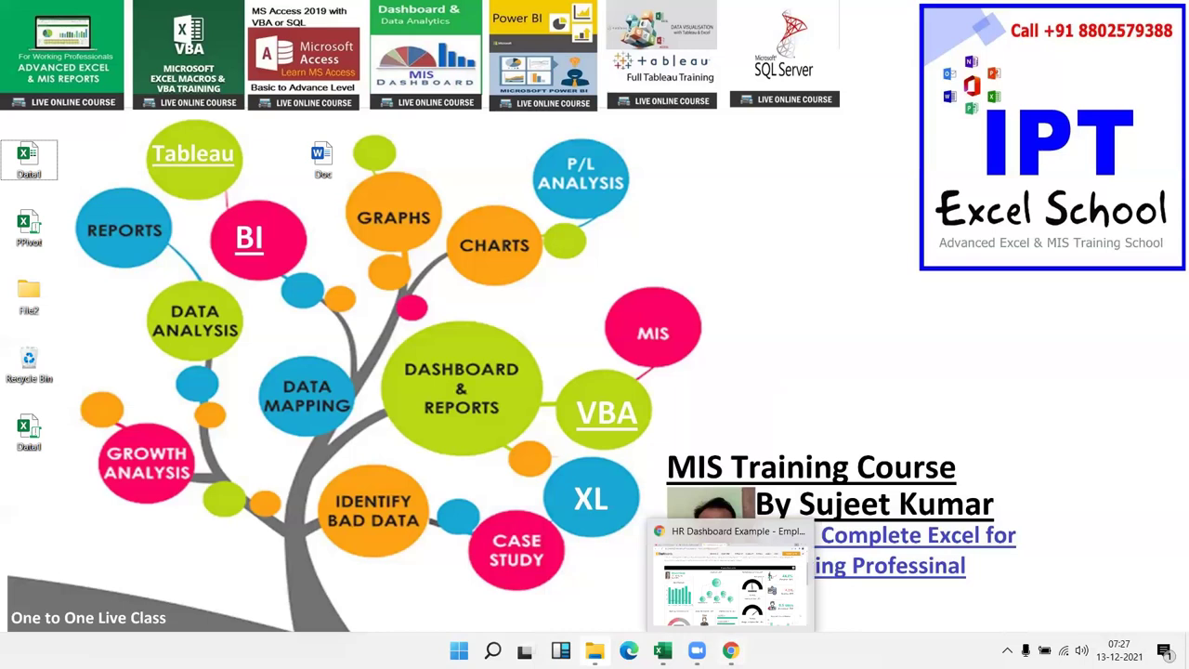
pyautogui.click(729, 576)
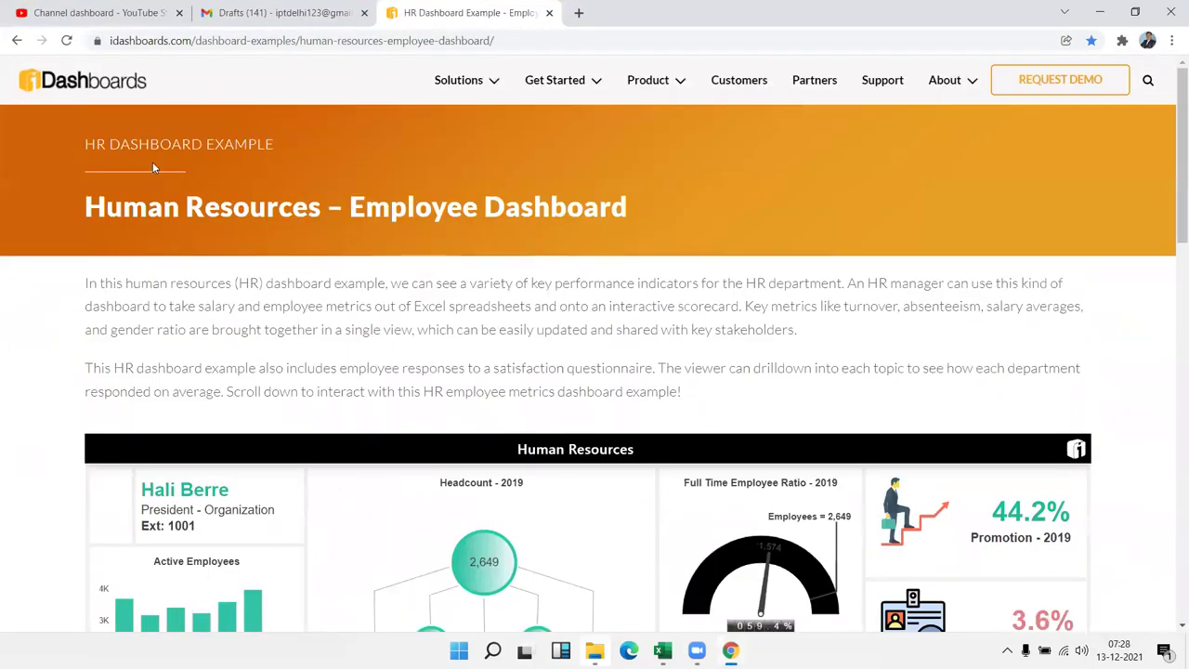
pyautogui.doubleClick(157, 40)
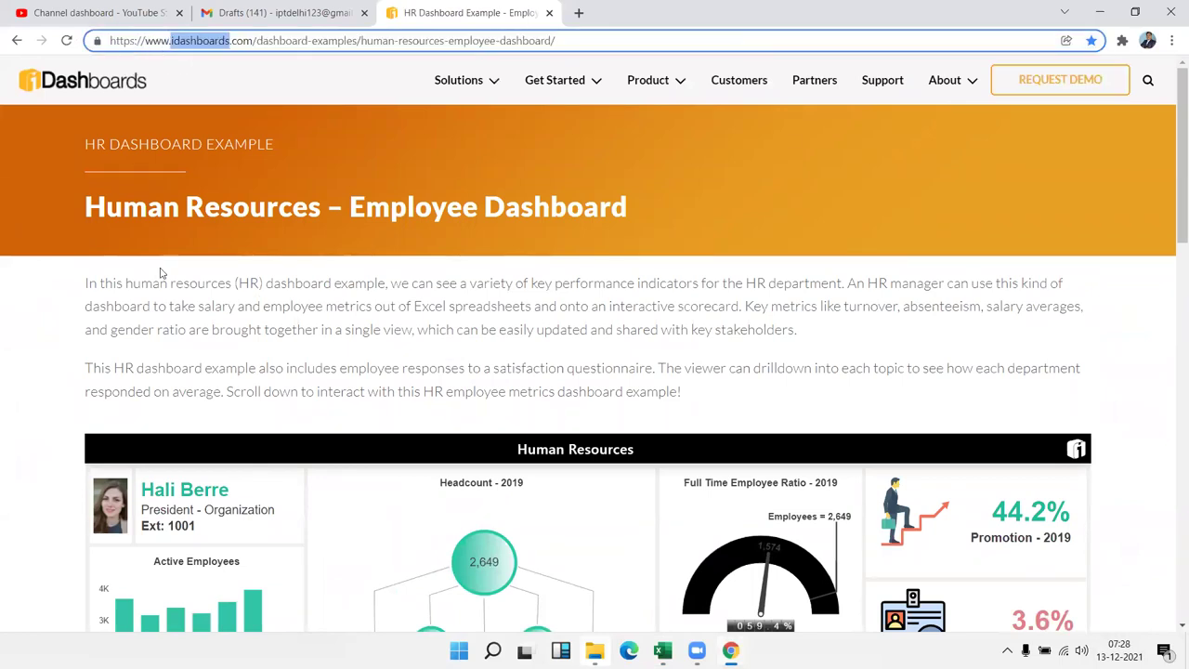
pyautogui.click(211, 323)
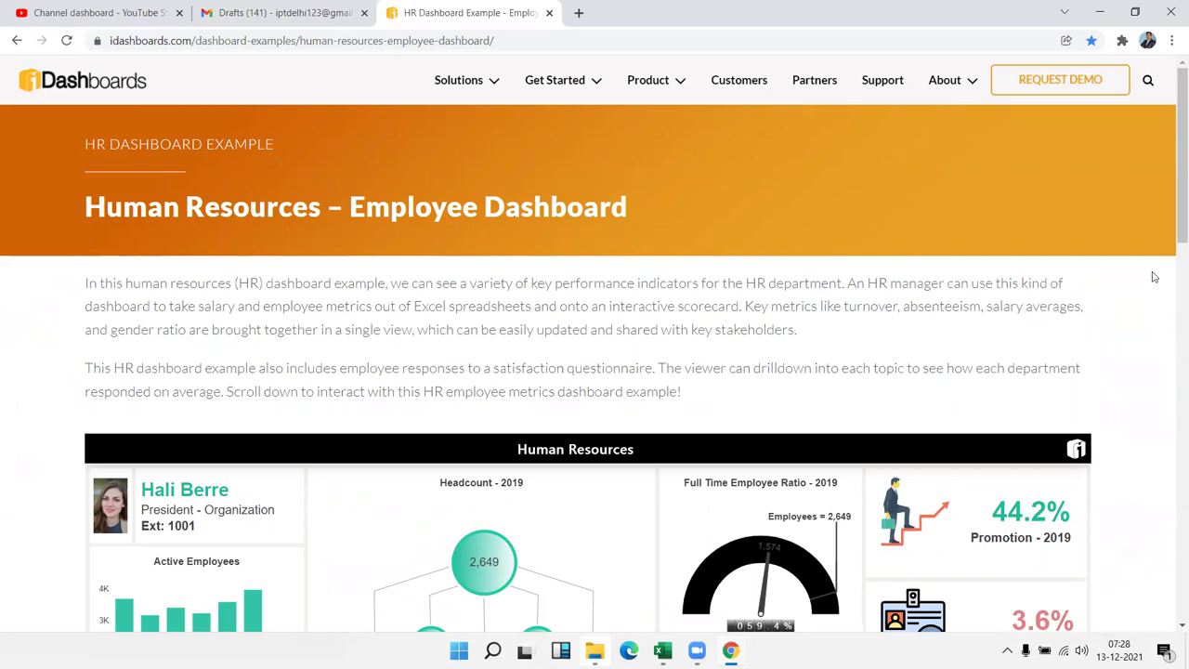
# Scroll down to the Human Resources headcount tree, then return to the HR-Dashboard workbook
pyautogui.scroll(-2, 1171, 277)
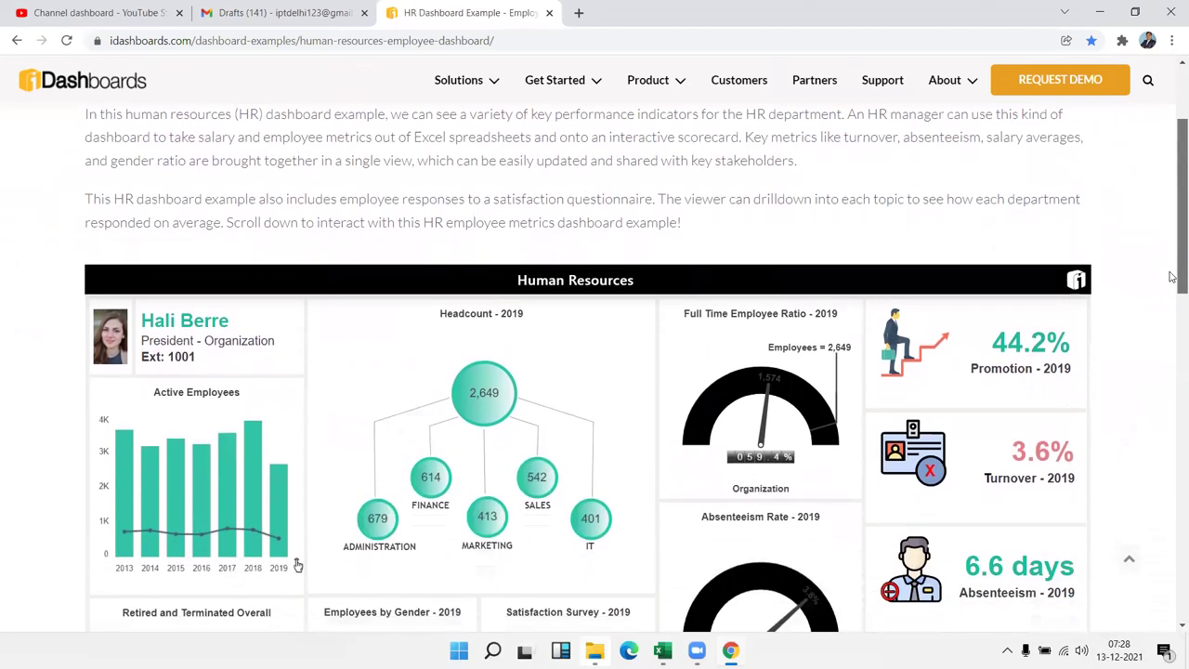
pyautogui.scroll(-1, 1171, 280)
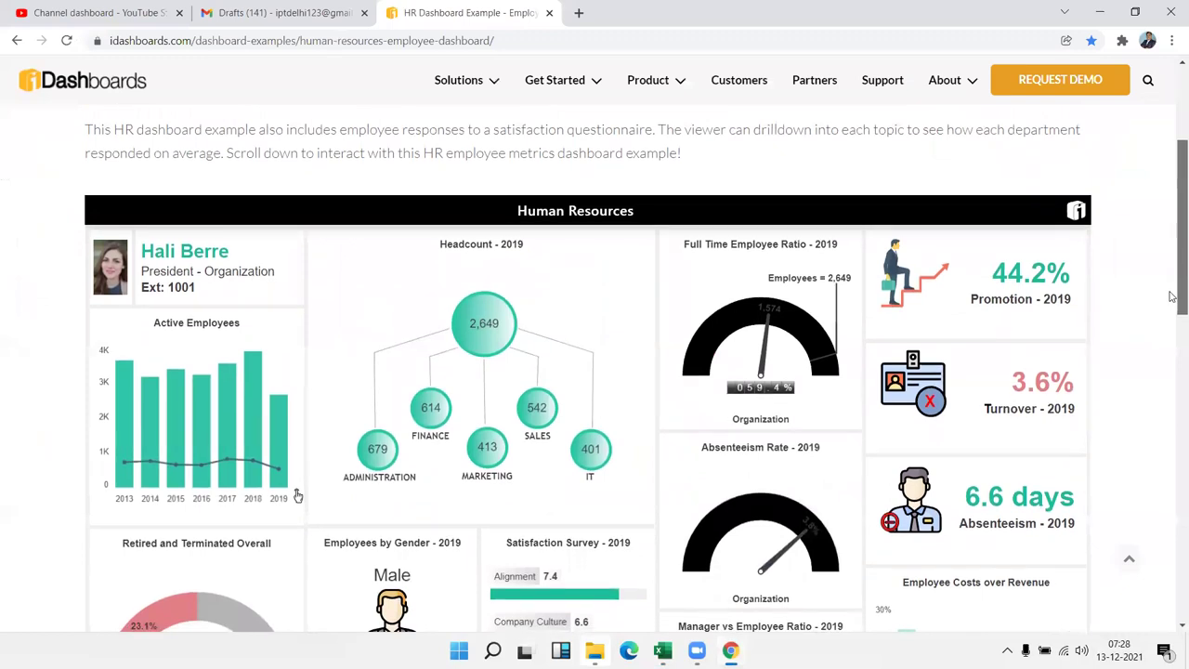
pyautogui.scroll(-1, 1171, 298)
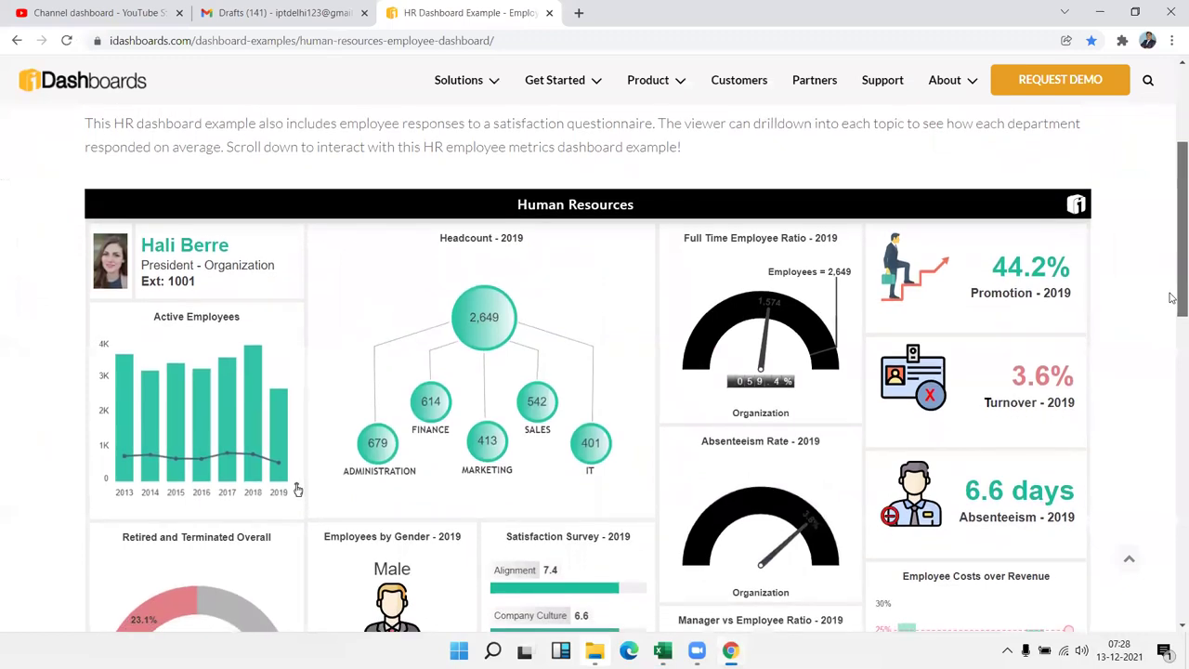
pyautogui.moveTo(1171, 283); pyautogui.dragTo(1171, 304)
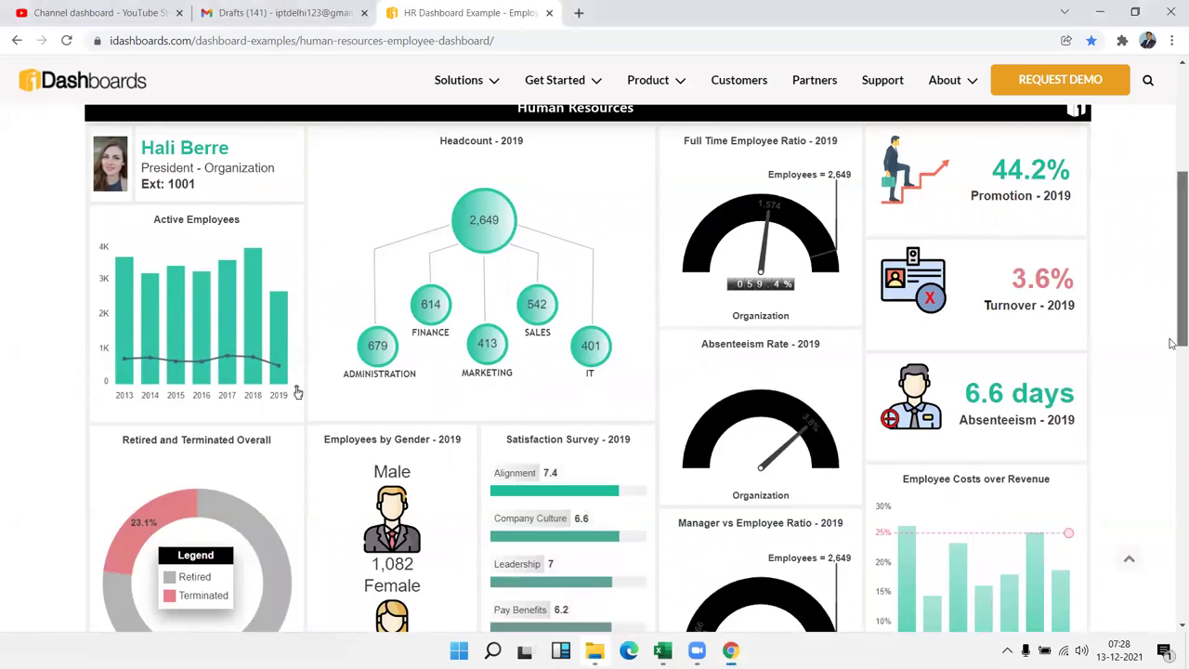
pyautogui.moveTo(1171, 352); pyautogui.dragTo(1171, 344)
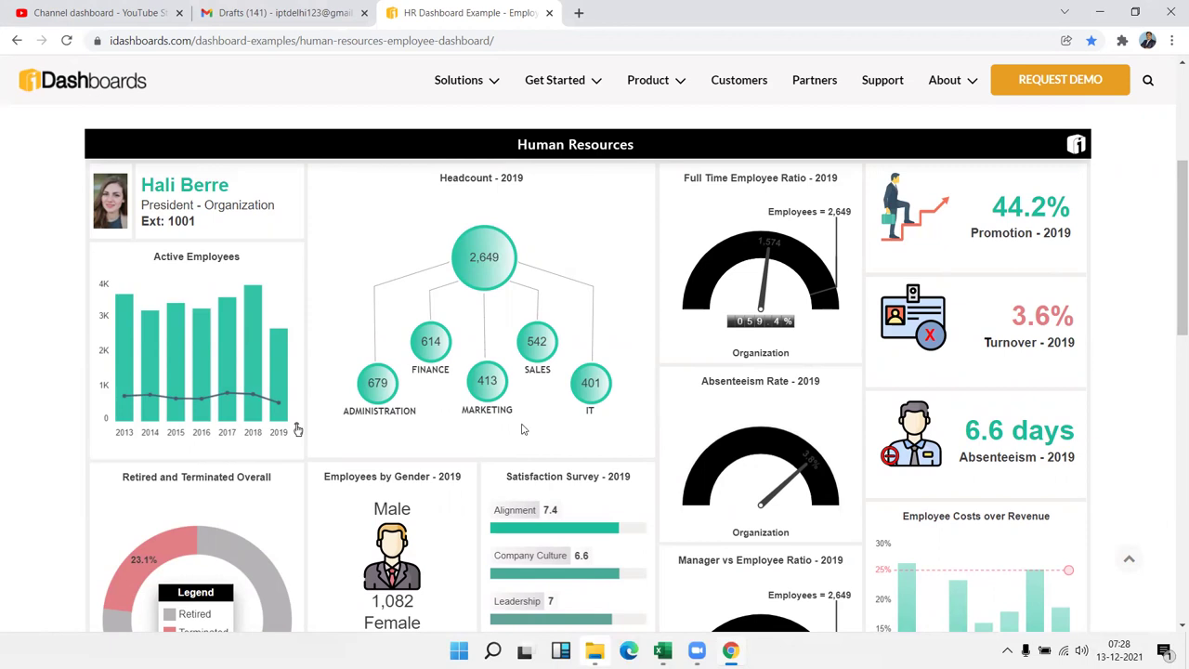
pyautogui.hotkey('alt', 'Tab')
pyautogui.hotkey('alt', 'Tab')
pyautogui.hotkey('alt', 'Tab')
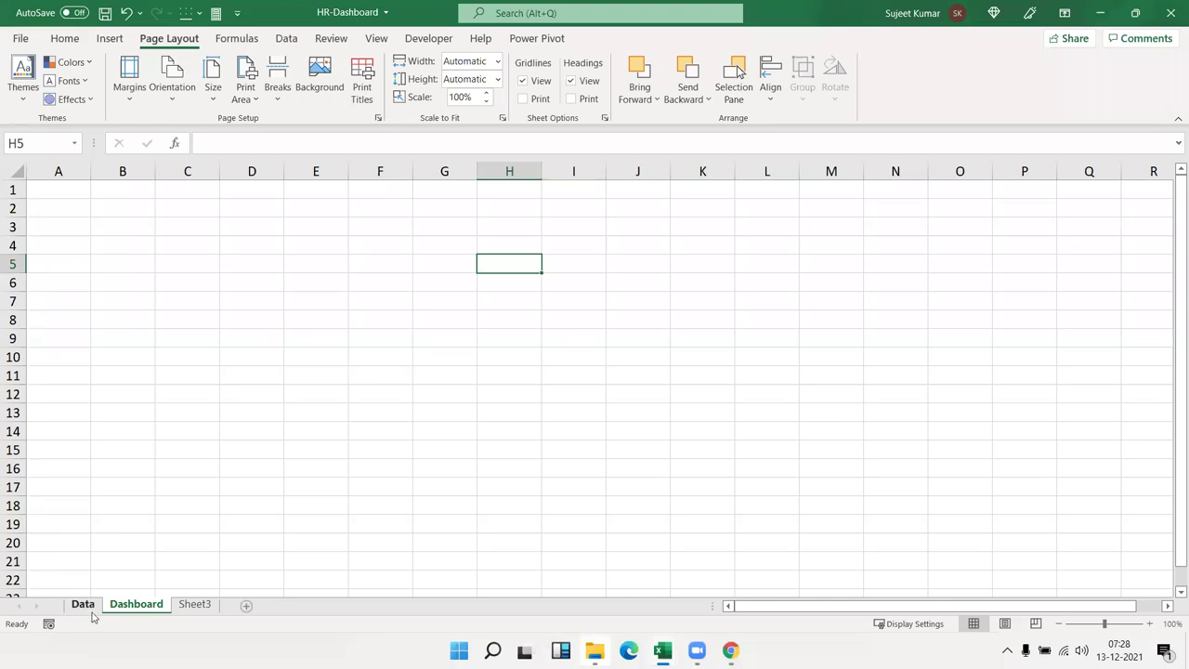
# Rename Sheet3 to 'Support'
pyautogui.click(83, 604)
pyautogui.click(135, 604)
pyautogui.doubleClick(194, 603)
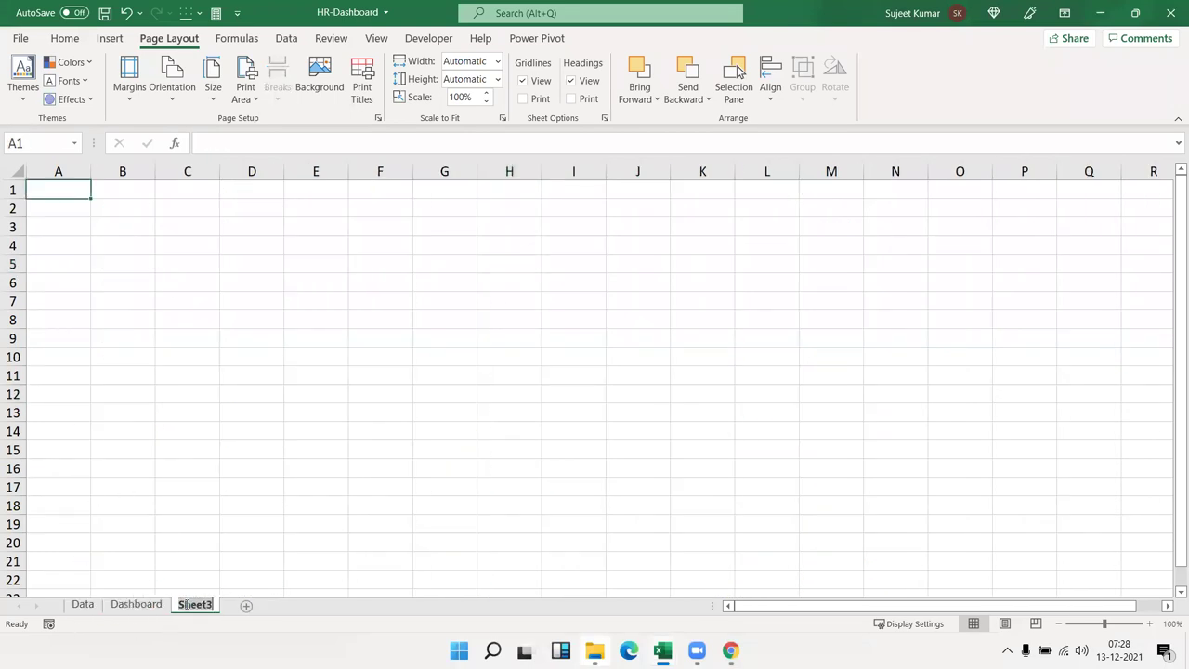
pyautogui.write('Si')
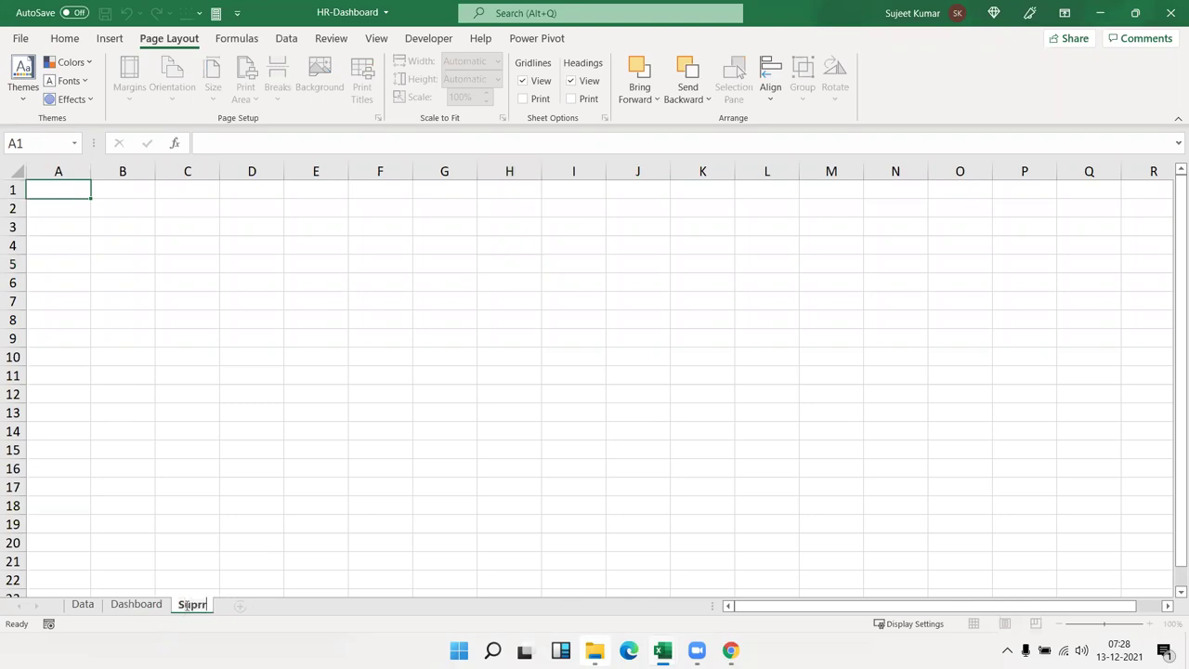
pyautogui.press('BackSpace')
pyautogui.write('up')
pyautogui.write('ort')
pyautogui.press('Left')
pyautogui.press('Left')
pyautogui.press('Left')
pyautogui.write('p')
pyautogui.press('Return')
# Copy Data column C into Support column A and remove duplicates, leaving five departments
pyautogui.click(85, 605)
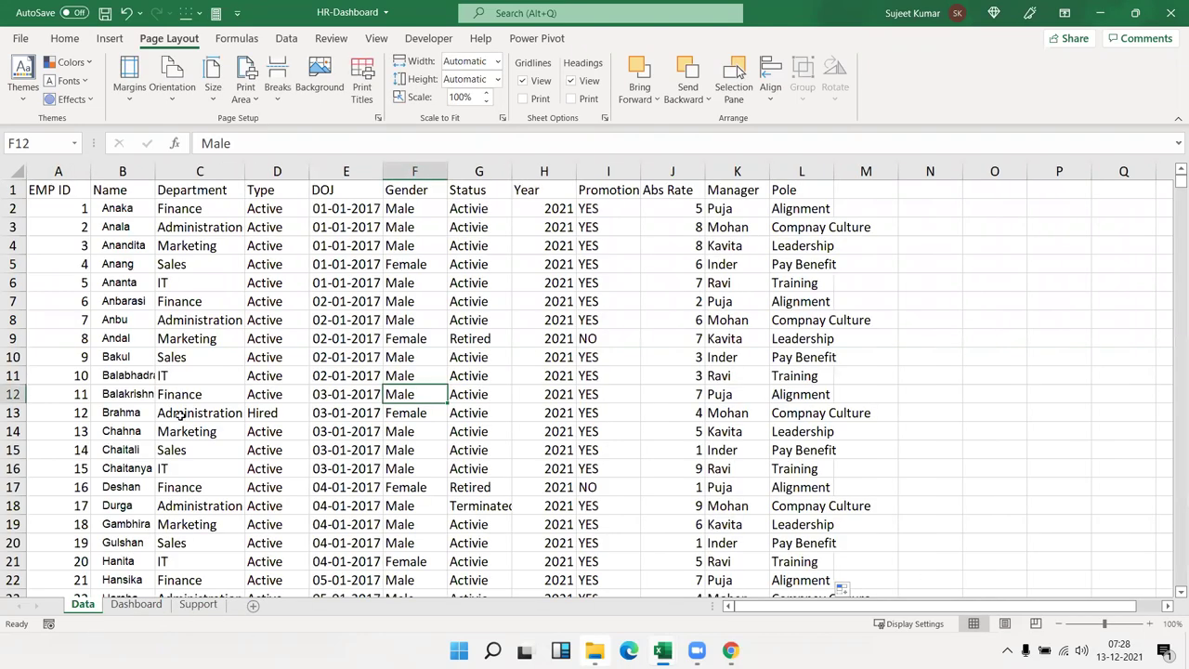
pyautogui.click(209, 170)
pyautogui.hotkey('ctrl', 'c')
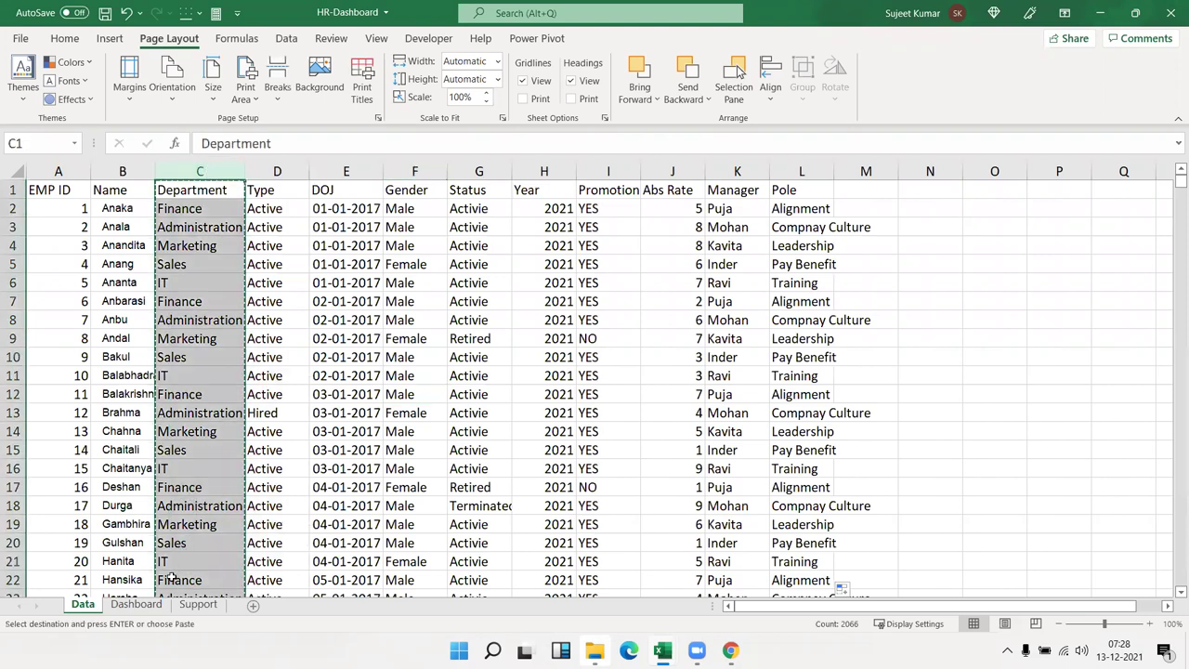
pyautogui.click(190, 605)
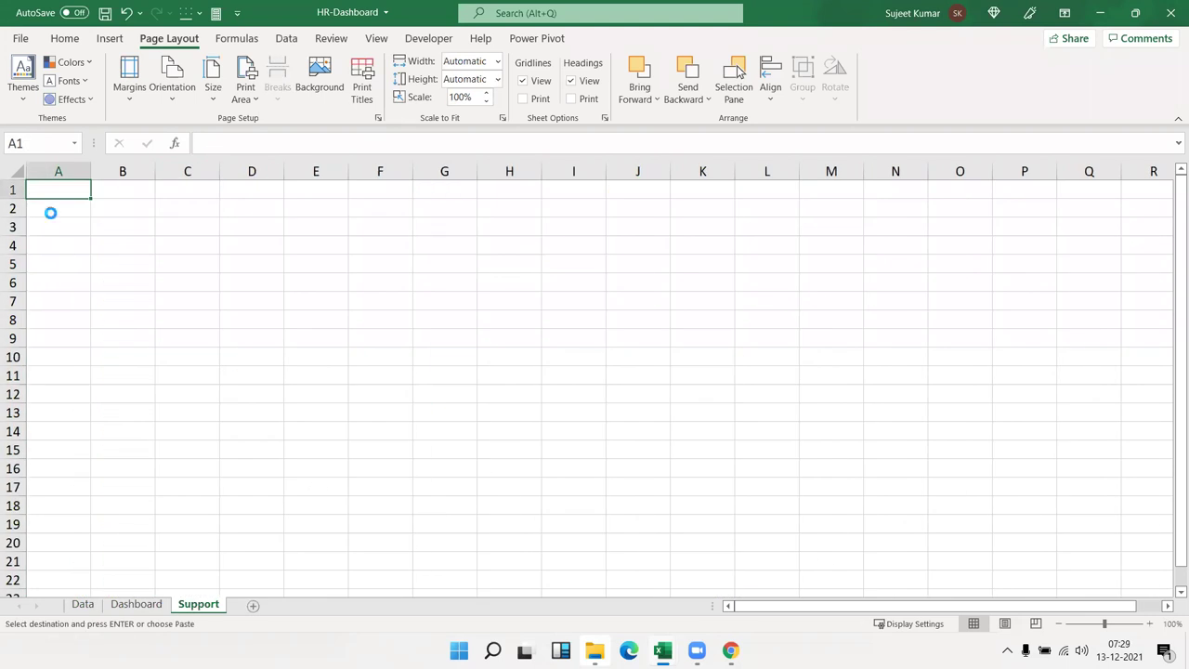
pyautogui.hotkey('ctrl', 'v')
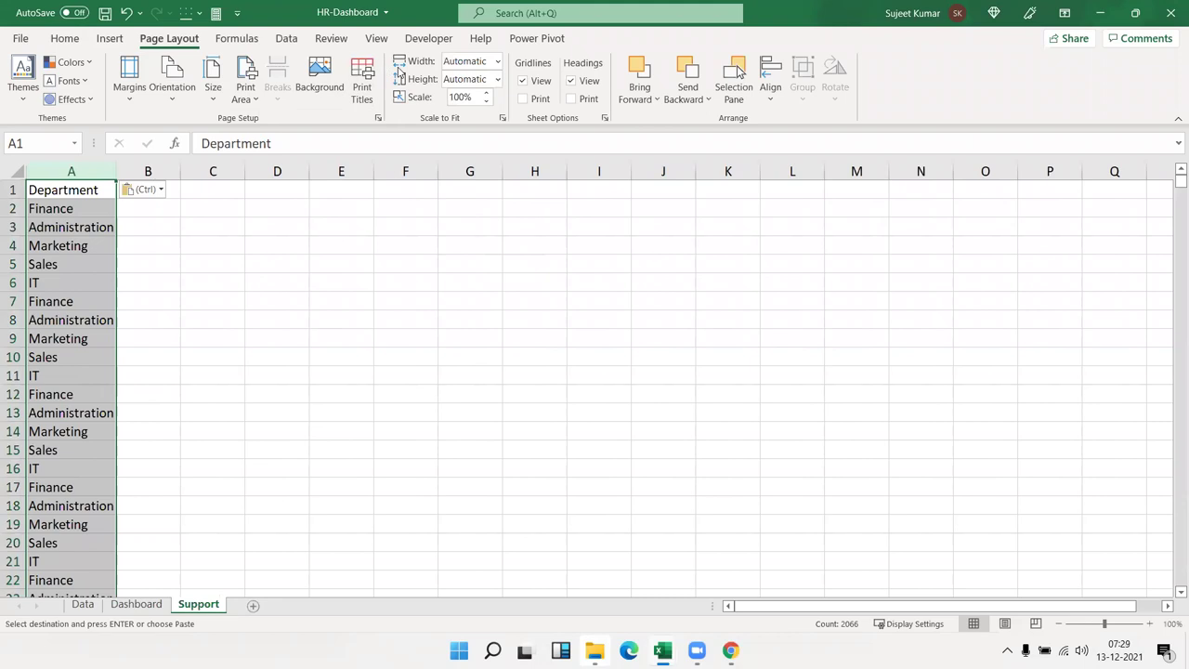
pyautogui.click(283, 39)
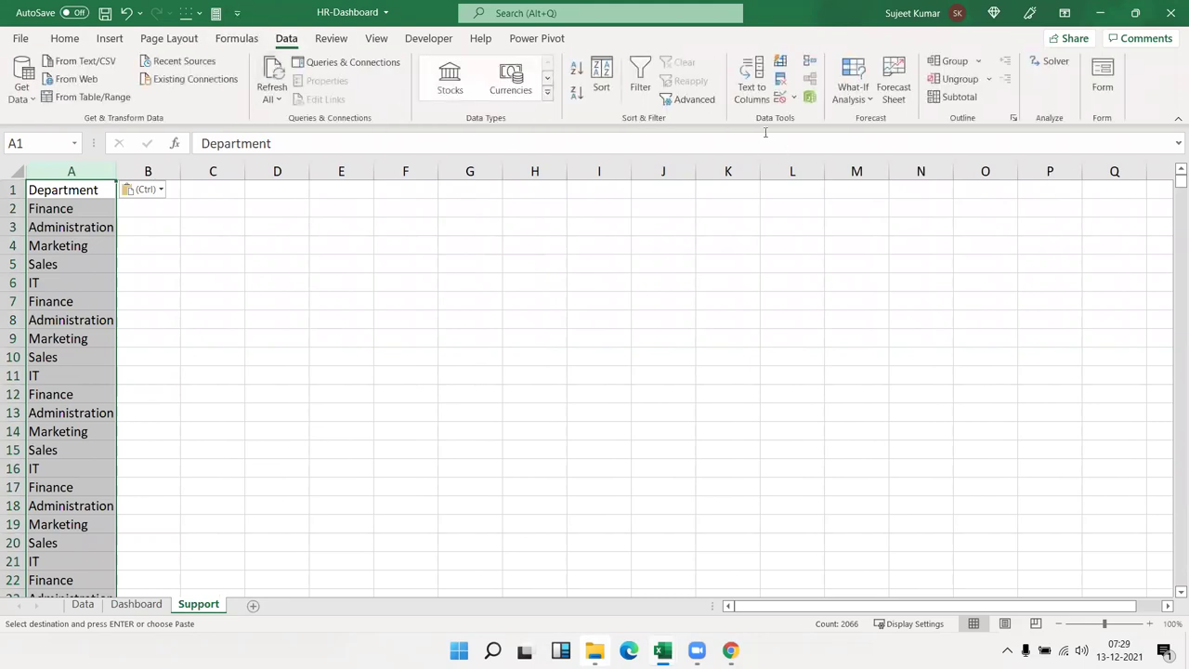
pyautogui.click(781, 81)
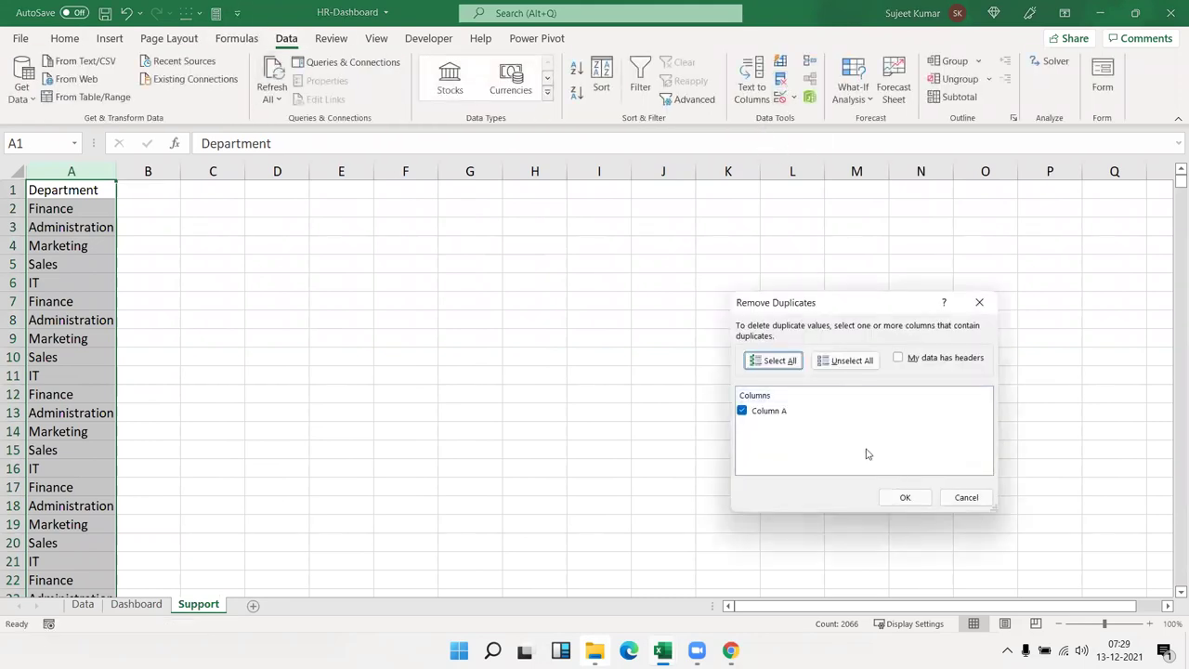
pyautogui.click(884, 497)
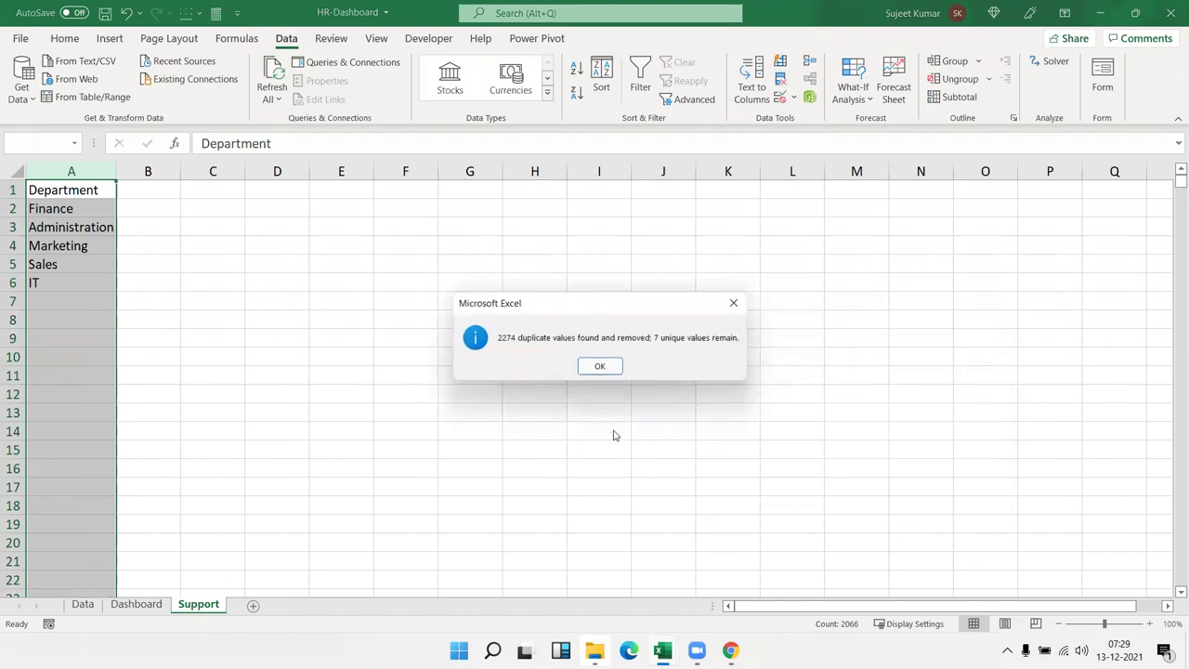
pyautogui.click(598, 372)
pyautogui.click(145, 190)
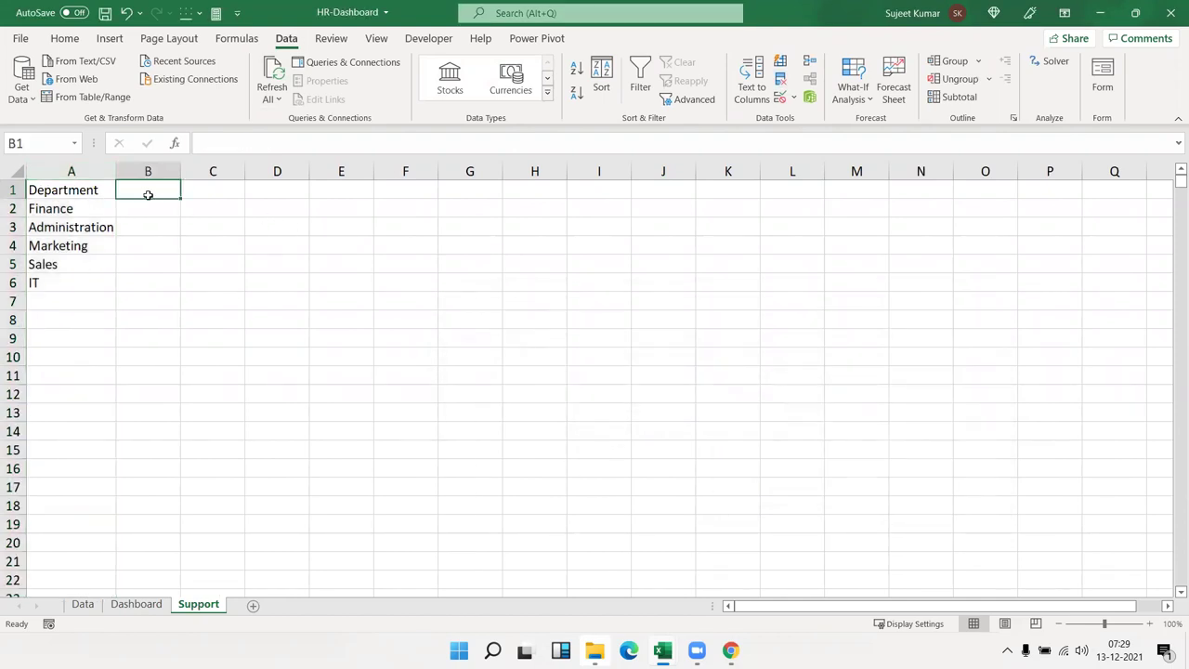
# Add a 'Count' heading in B1 and a COUNTIF of Data column C for Finance in B2
pyautogui.write('Count')
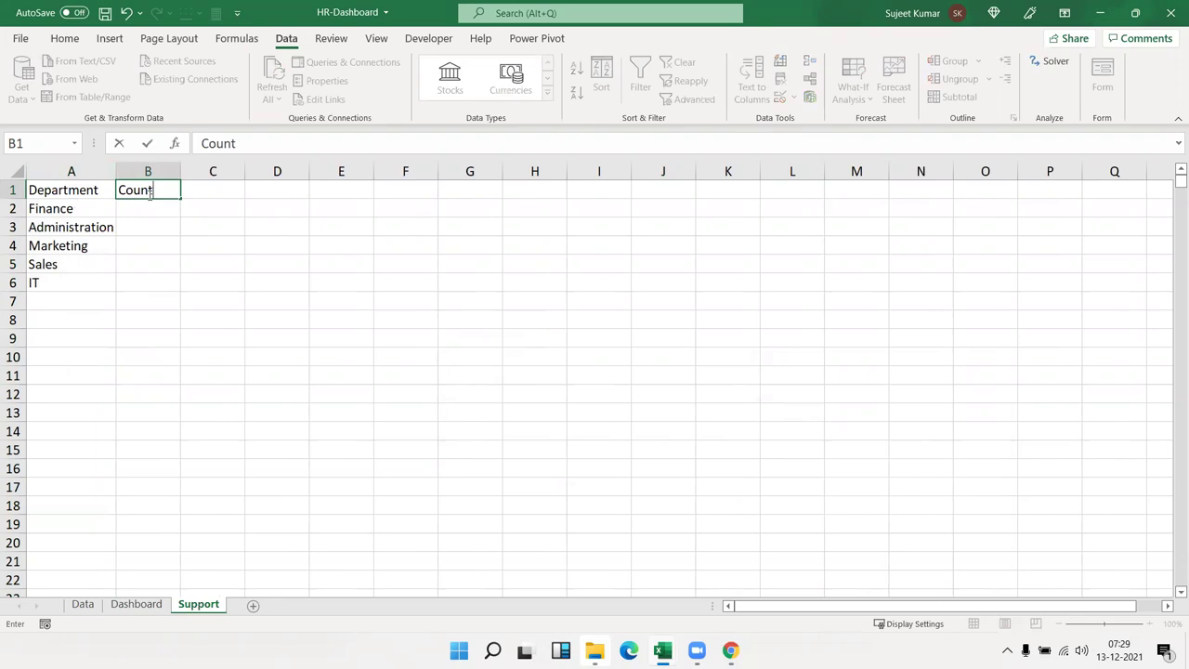
pyautogui.press('Return')
pyautogui.write('=')
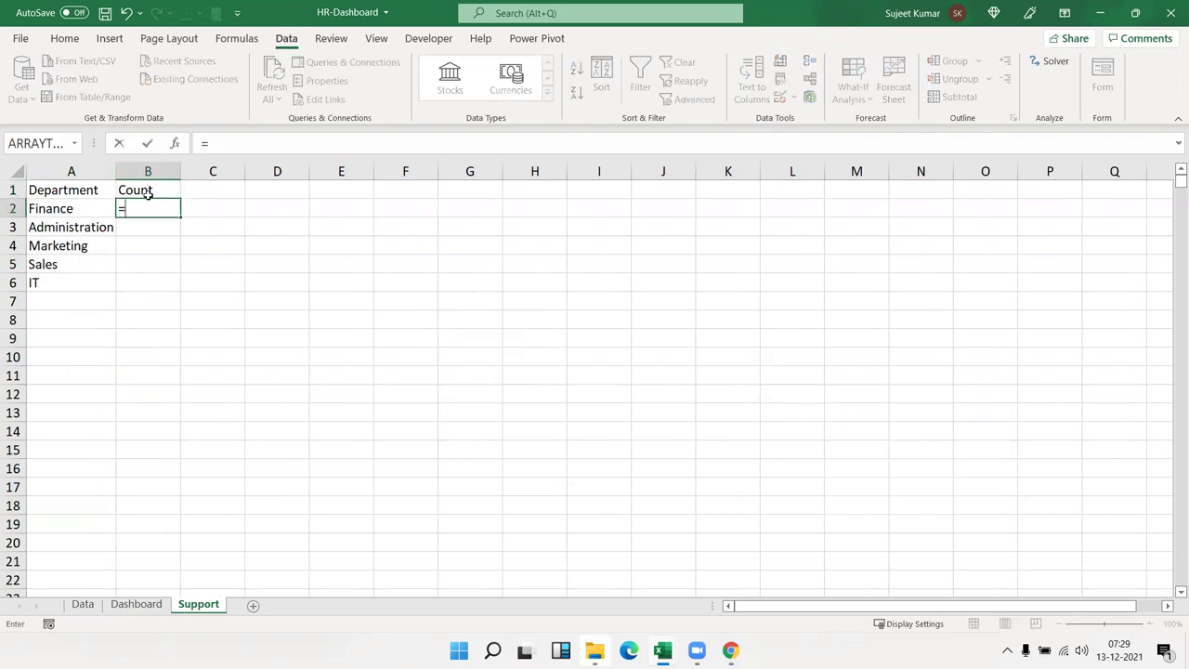
pyautogui.write('cou')
pyautogui.press('Down')
pyautogui.press('Down')
pyautogui.press('Down')
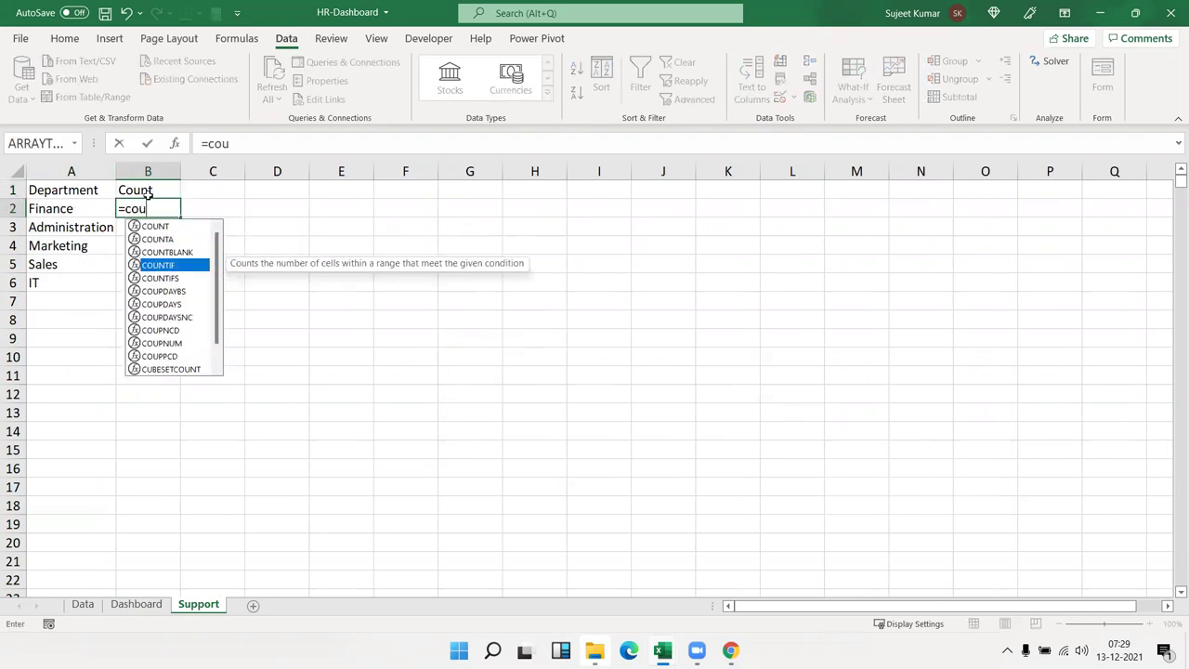
pyautogui.press('Tab')
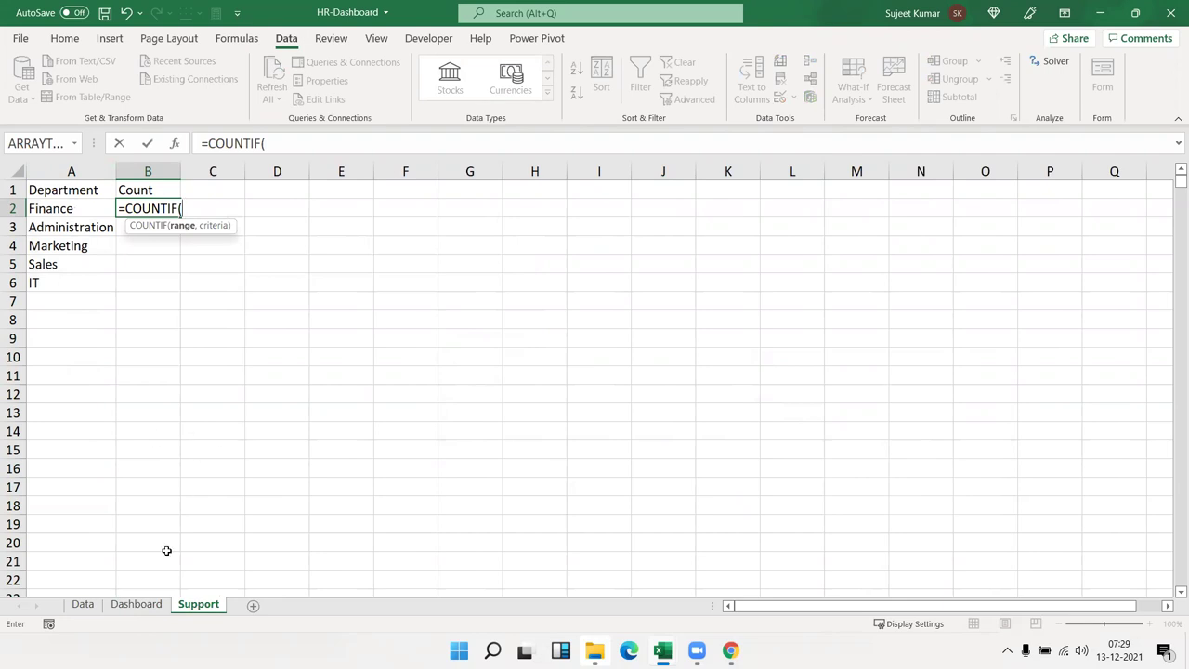
pyautogui.click(89, 608)
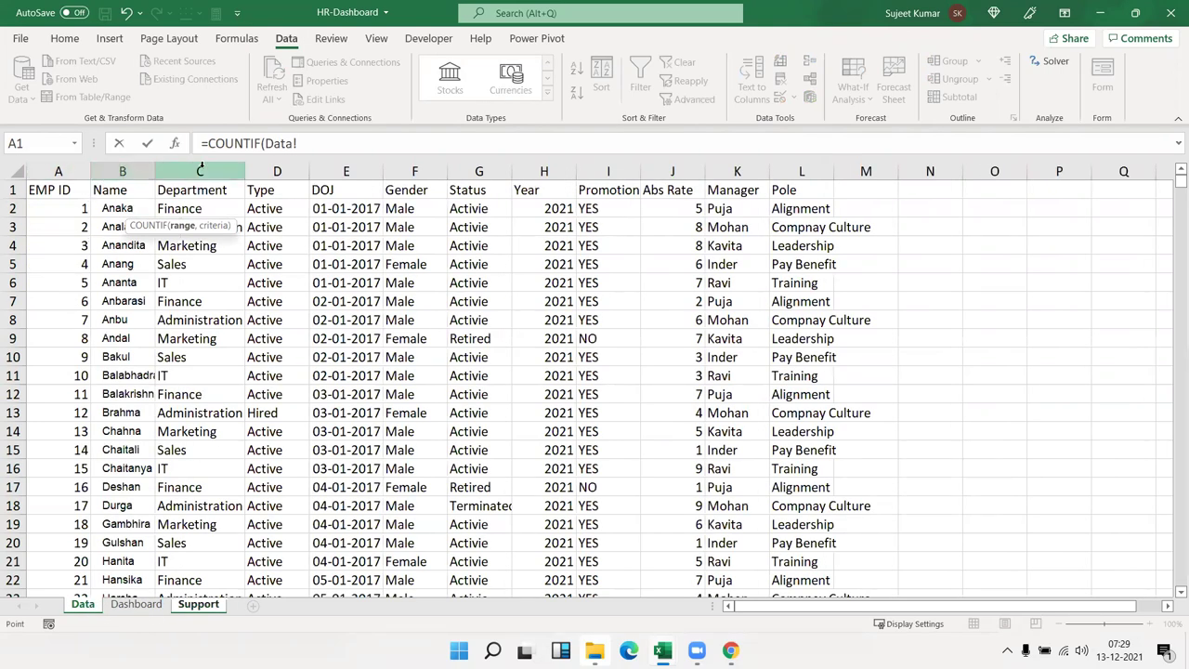
pyautogui.click(204, 164)
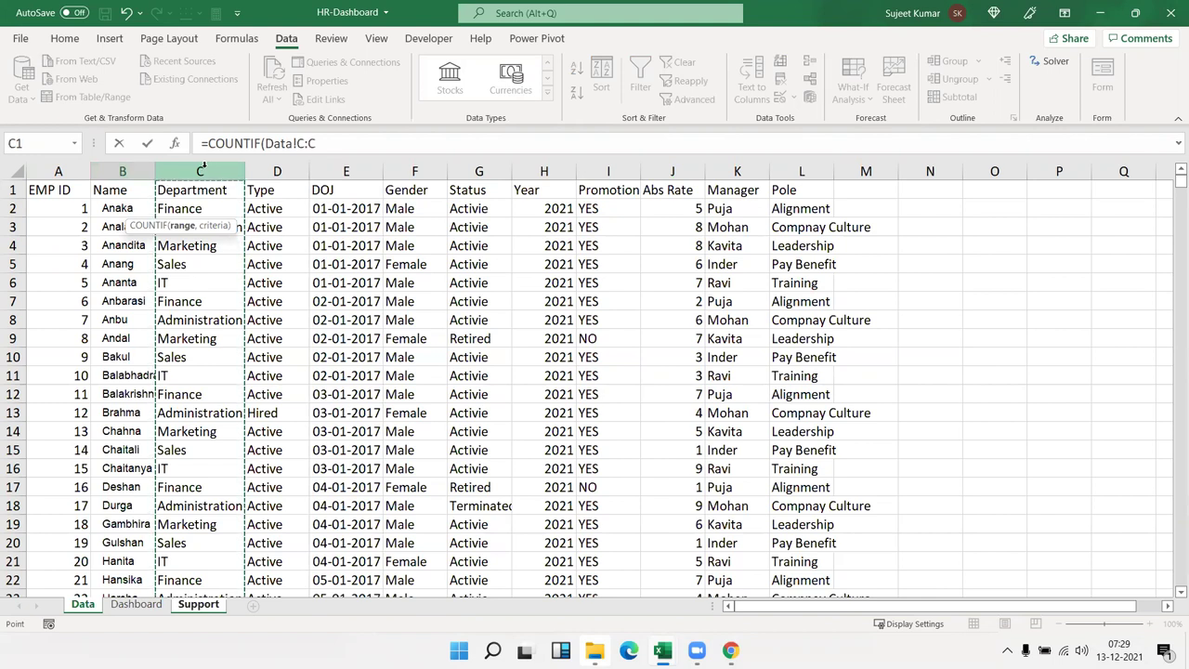
pyautogui.write(',')
pyautogui.click(198, 603)
pyautogui.click(67, 211)
pyautogui.press('Return')
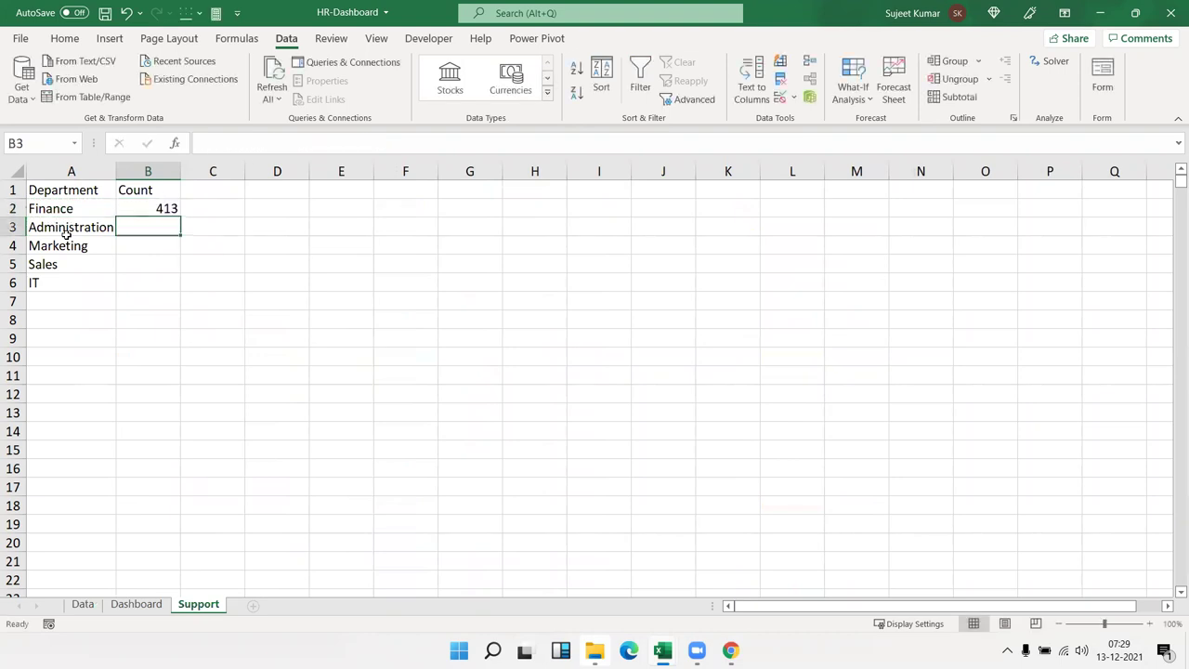
# Fill the count down to B6, label A7 'Total' and enter =SUM(B2:B6) in B7
pyautogui.click(170, 209)
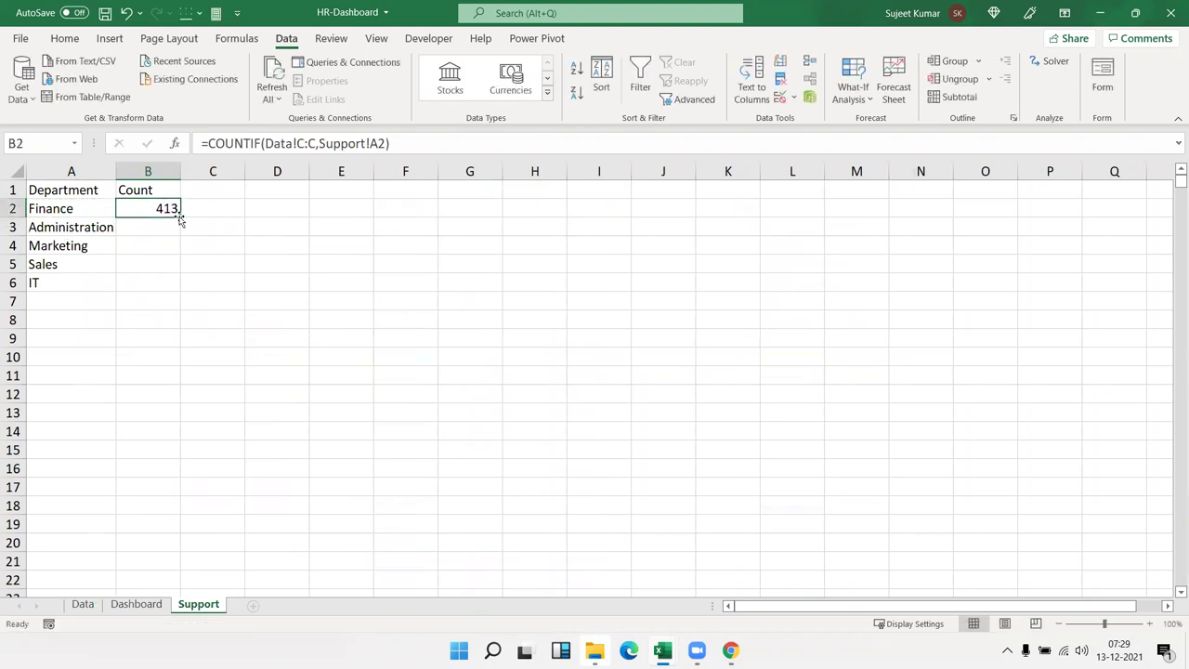
pyautogui.doubleClick(181, 217)
pyautogui.click(131, 303)
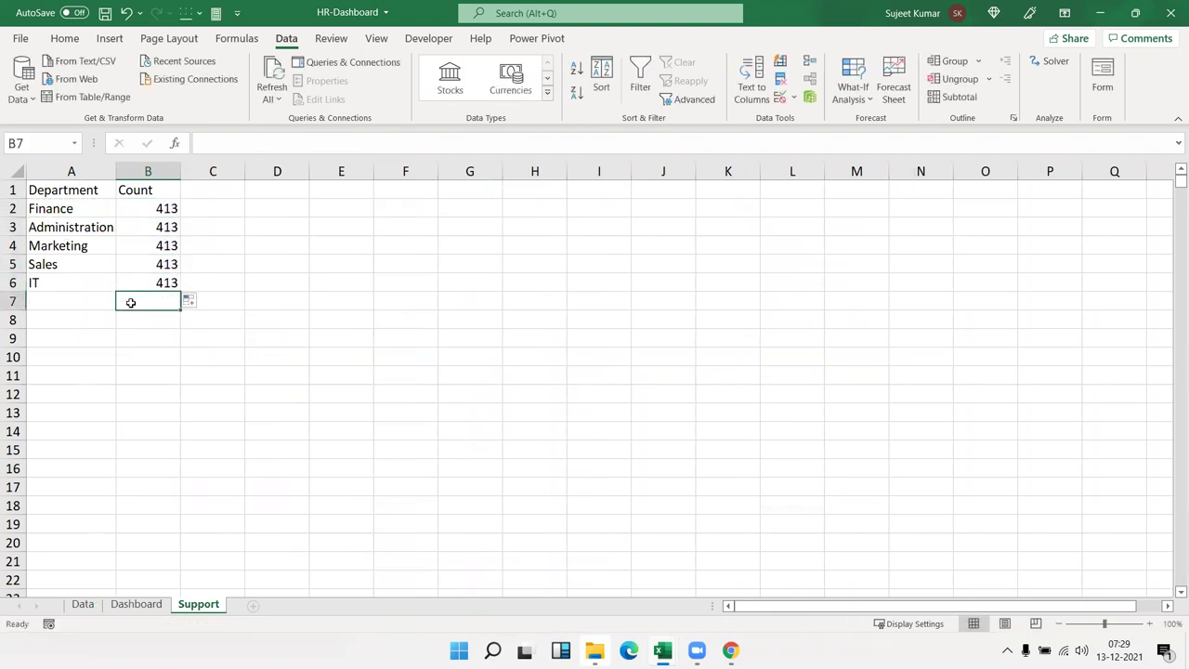
pyautogui.write('Tota')
pyautogui.press('Escape')
pyautogui.press('Left')
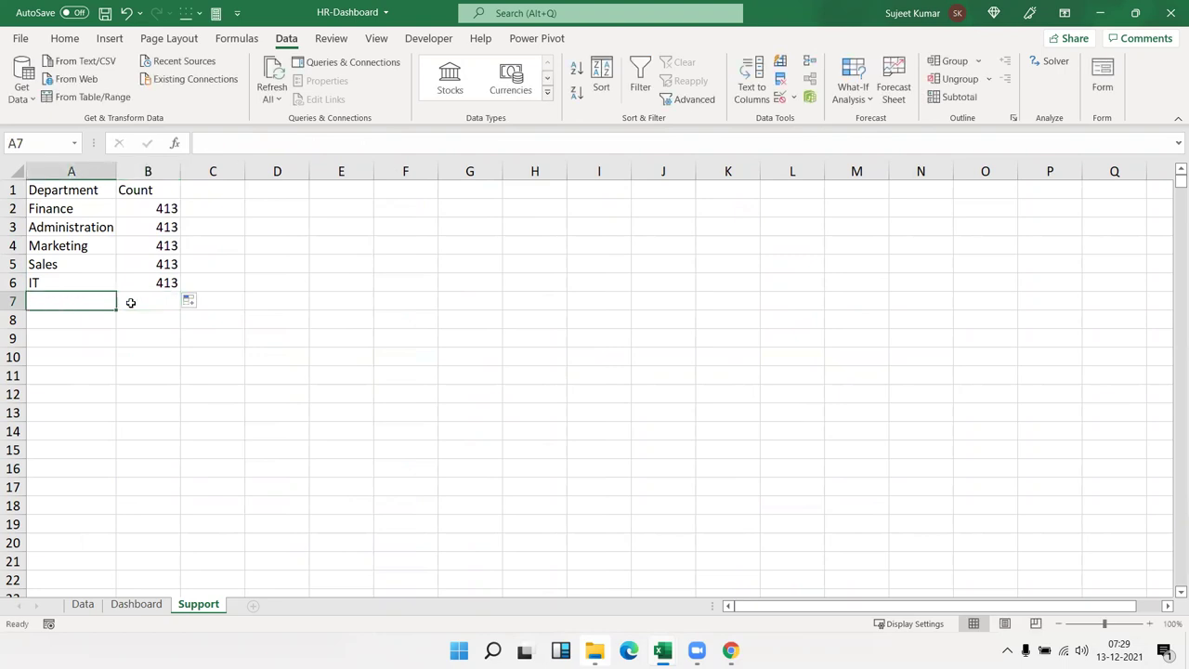
pyautogui.write('Total')
pyautogui.click(131, 303)
pyautogui.write('=SUM(')
pyautogui.press('Up')
pyautogui.hotkey('shift', 'Up')
pyautogui.hotkey('shift', 'Up')
pyautogui.hotkey('shift', 'Up')
pyautogui.hotkey('shift', 'Up')
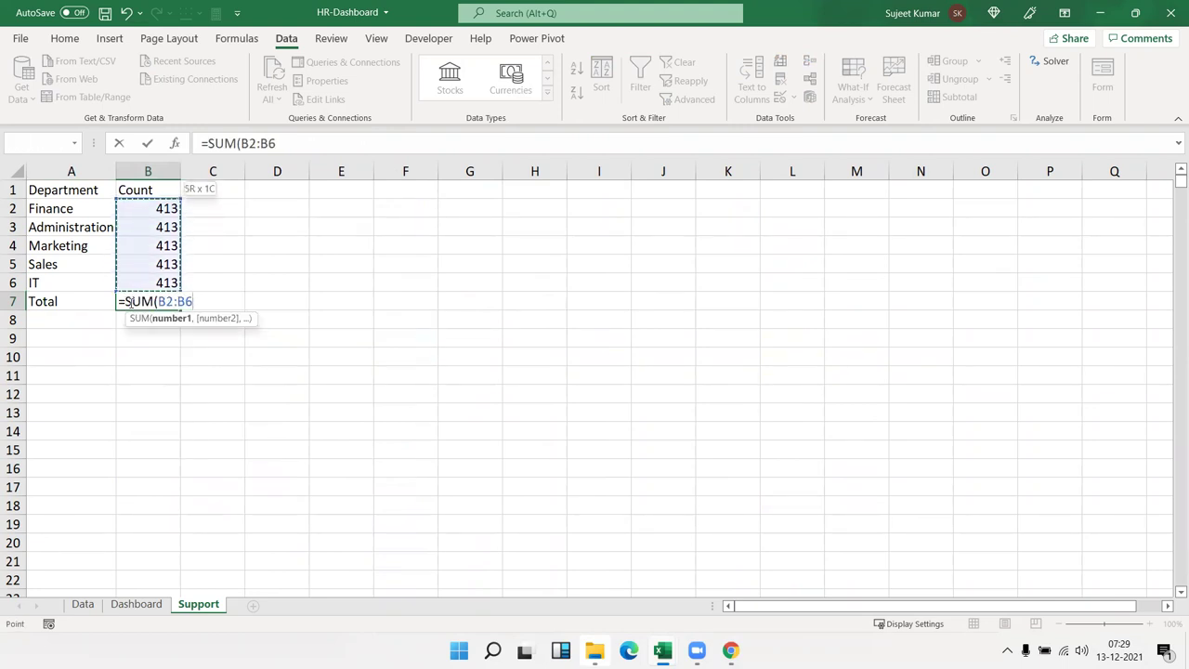
pyautogui.press('Return')
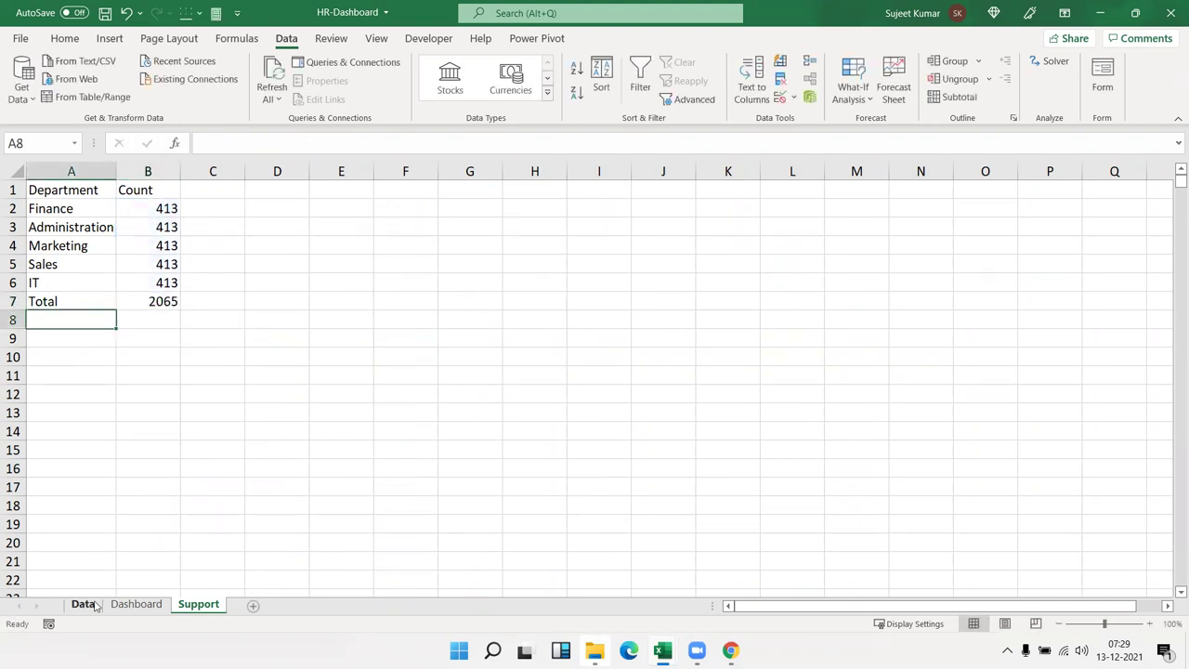
# Copy department names C4:C13 on the Data sheet and paste them at C18, C62, C168 and C273
pyautogui.click(93, 605)
pyautogui.moveTo(186, 245); pyautogui.dragTo(197, 415)
pyautogui.hotkey('ctrl', 'c')
pyautogui.click(205, 506)
pyautogui.hotkey('ctrl', 'v')
pyautogui.scroll(-15, 192, 490)
pyautogui.click(193, 492)
pyautogui.hotkey('ctrl', 'v')
pyautogui.scroll(-20, 191, 497)
pyautogui.click(186, 504)
pyautogui.hotkey('ctrl', 'v')
pyautogui.scroll(-20, 187, 505)
pyautogui.click(187, 504)
pyautogui.hotkey('ctrl', 'v')
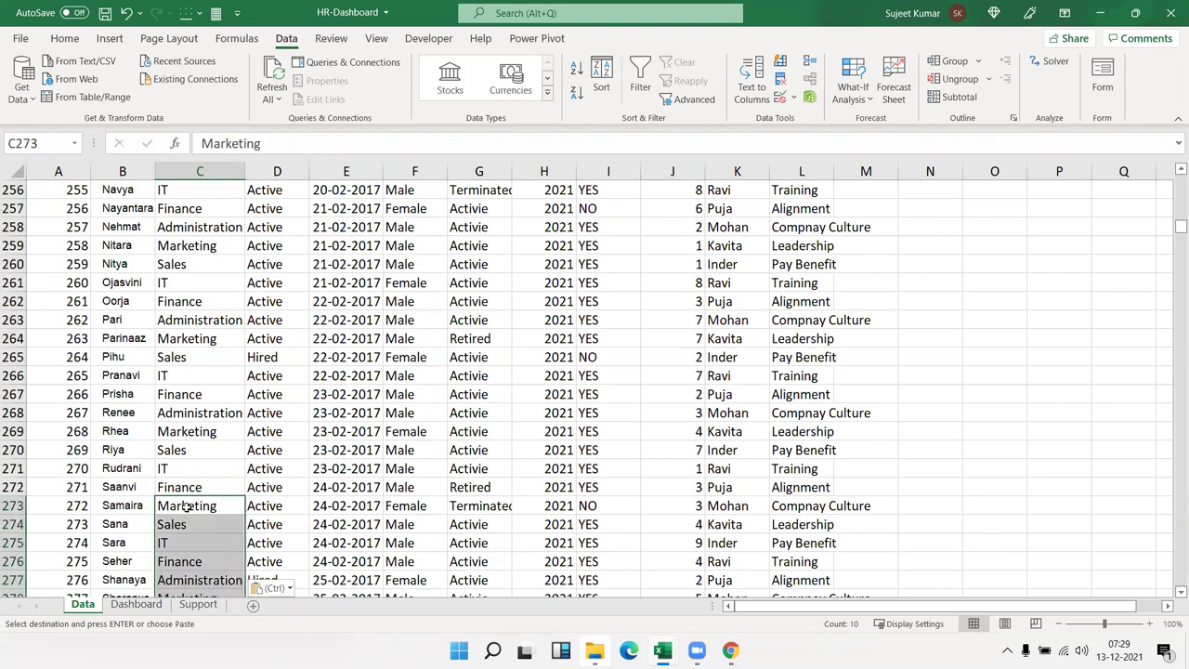
pyautogui.scroll(-20, 187, 505)
# Paste four department names from C360:C363 at C437, C542, C602, C736, C768, C844, C905, C981; check counts
pyautogui.moveTo(186, 506); pyautogui.dragTo(189, 451)
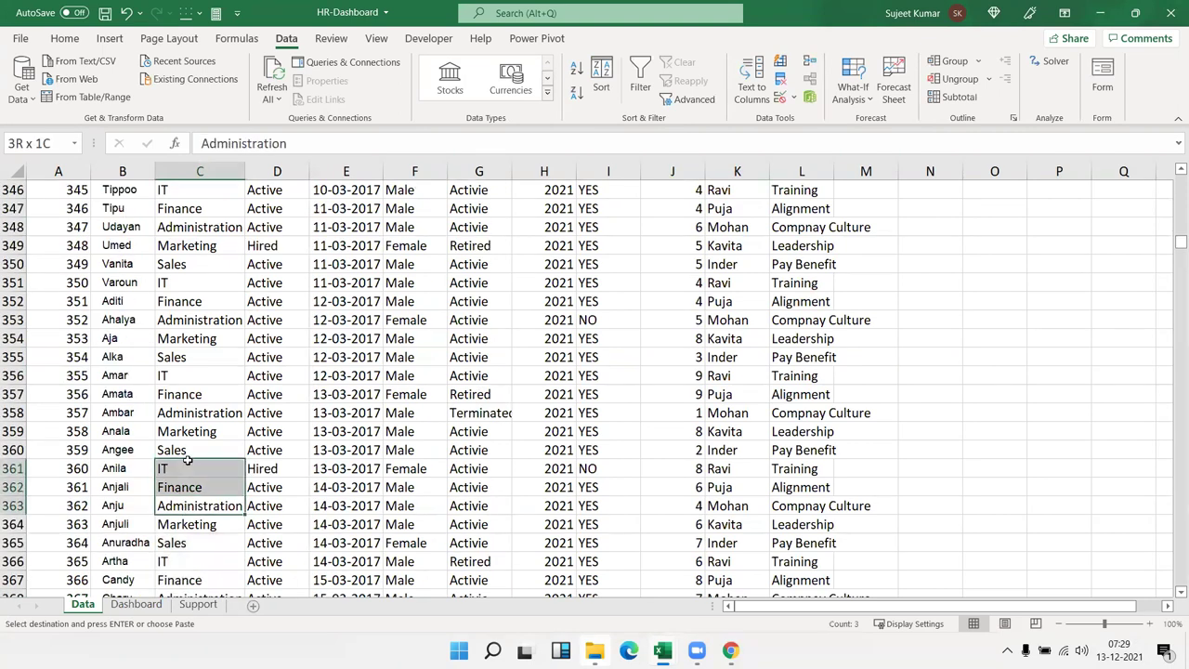
pyautogui.hotkey('ctrl', 'v')
pyautogui.hotkey('ctrl', 'q')
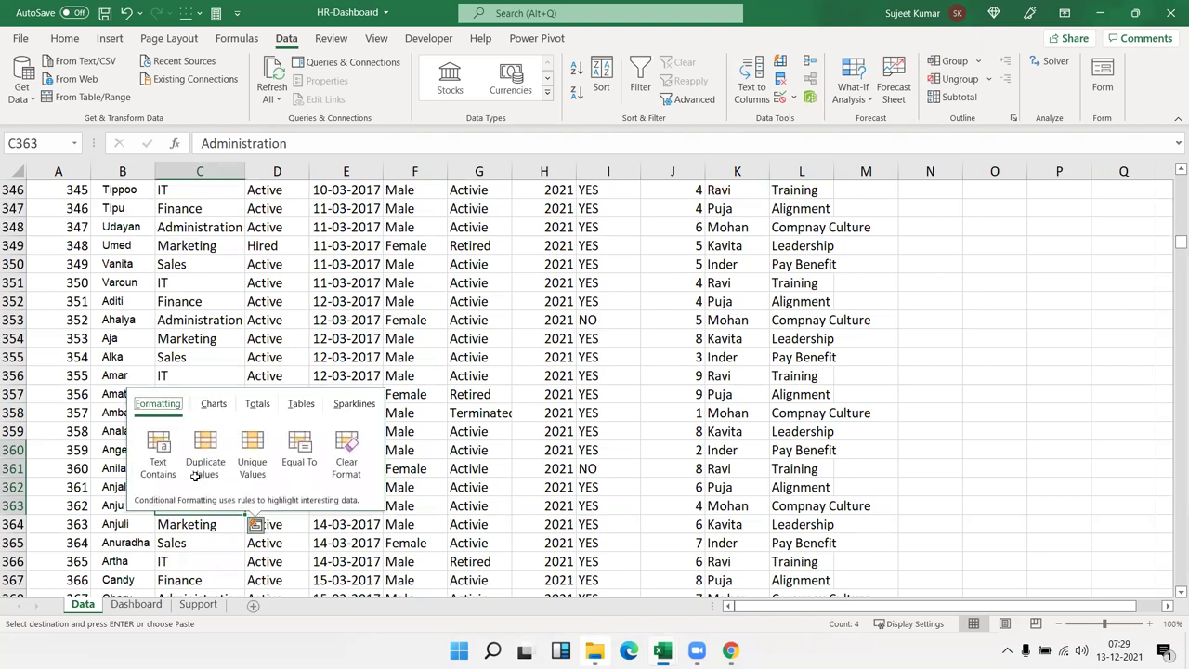
pyautogui.press('Escape')
pyautogui.hotkey('ctrl', 'c')
pyautogui.scroll(-20, 212, 488)
pyautogui.click(200, 487)
pyautogui.hotkey('ctrl', 'v')
pyautogui.scroll(-20, 200, 487)
pyautogui.click(200, 486)
pyautogui.hotkey('ctrl', 'v')
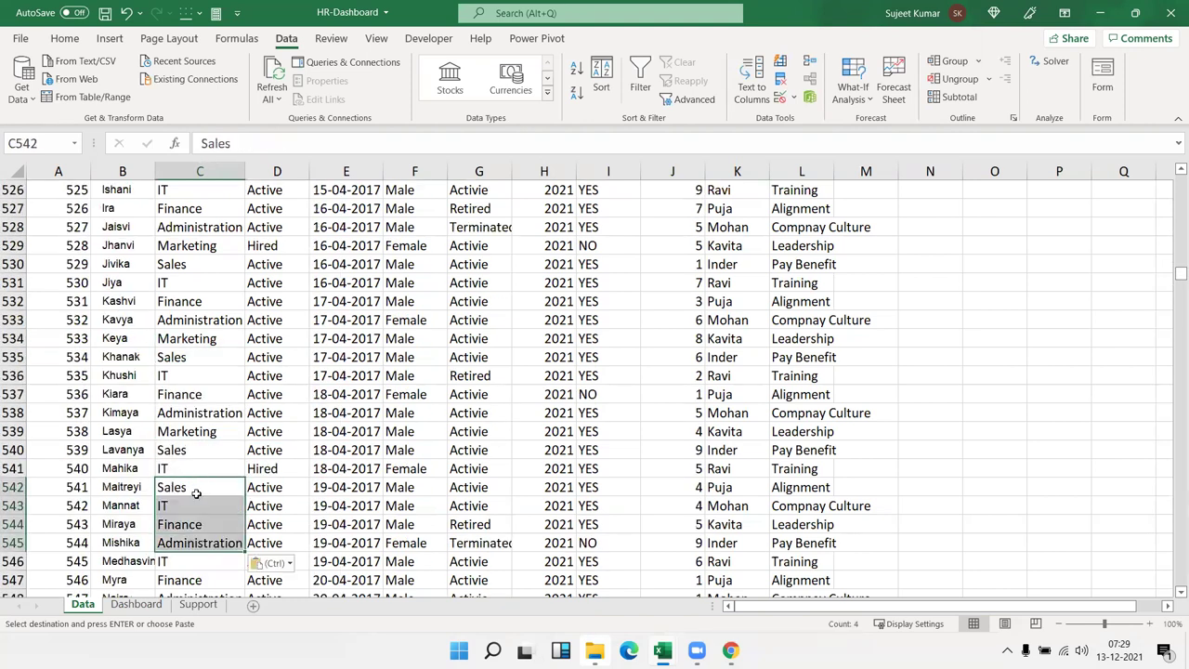
pyautogui.scroll(-20, 199, 488)
pyautogui.click(199, 491)
pyautogui.hotkey('ctrl', 'v')
pyautogui.scroll(-20, 197, 496)
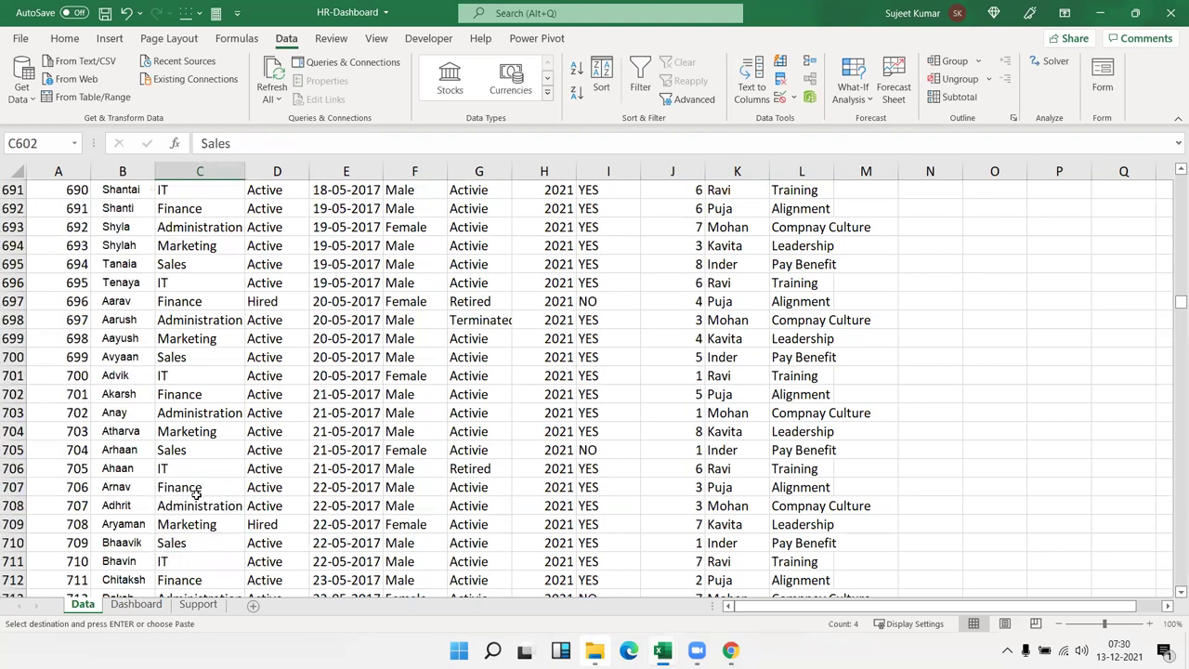
pyautogui.scroll(-10, 197, 496)
pyautogui.click(190, 471)
pyautogui.hotkey('ctrl', 'v')
pyautogui.scroll(-10, 190, 470)
pyautogui.click(190, 506)
pyautogui.hotkey('ctrl', 'v')
pyautogui.scroll(-20, 190, 504)
pyautogui.click(190, 523)
pyautogui.hotkey('ctrl', 'v')
pyautogui.scroll(-20, 189, 539)
pyautogui.click(189, 542)
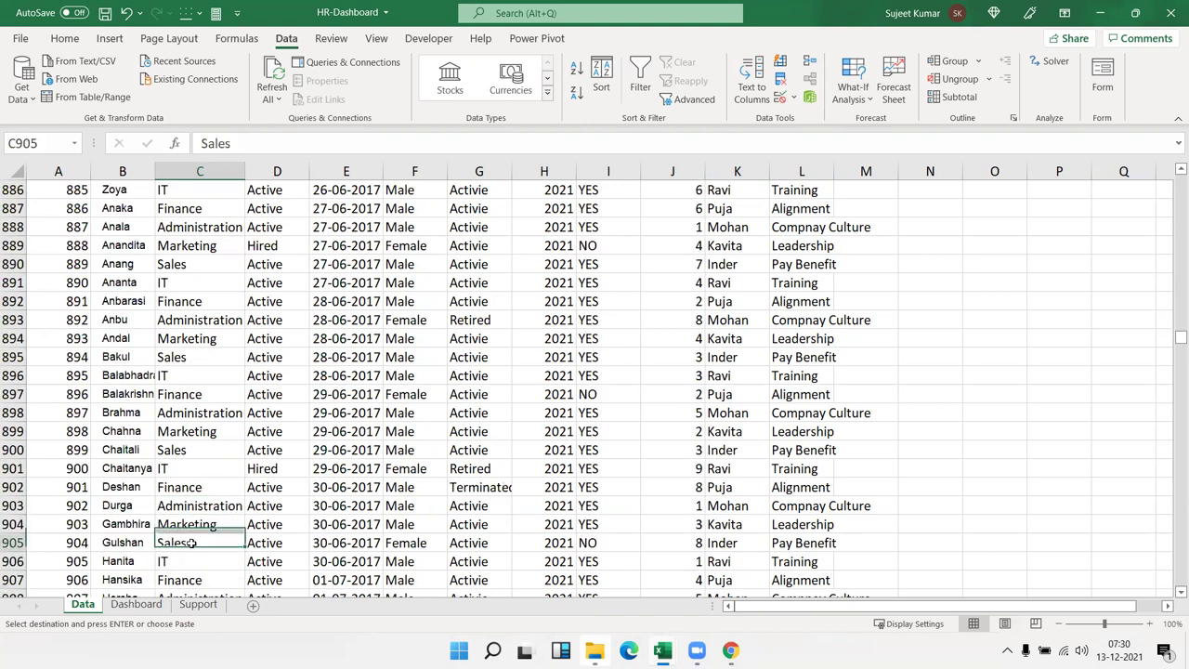
pyautogui.hotkey('ctrl', 'v')
pyautogui.scroll(-20, 189, 542)
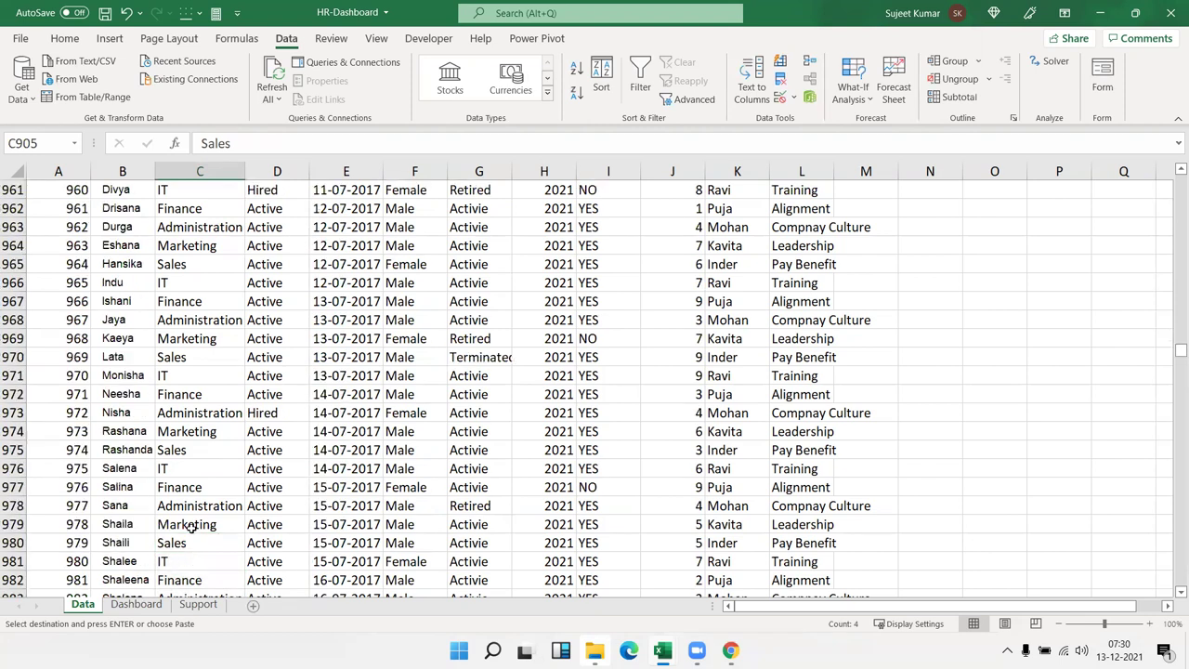
pyautogui.click(185, 561)
pyautogui.hotkey('ctrl', 'v')
pyautogui.scroll(-4, 185, 561)
pyautogui.scroll(-6, 184, 561)
pyautogui.scroll(15, 185, 548)
pyautogui.click(136, 603)
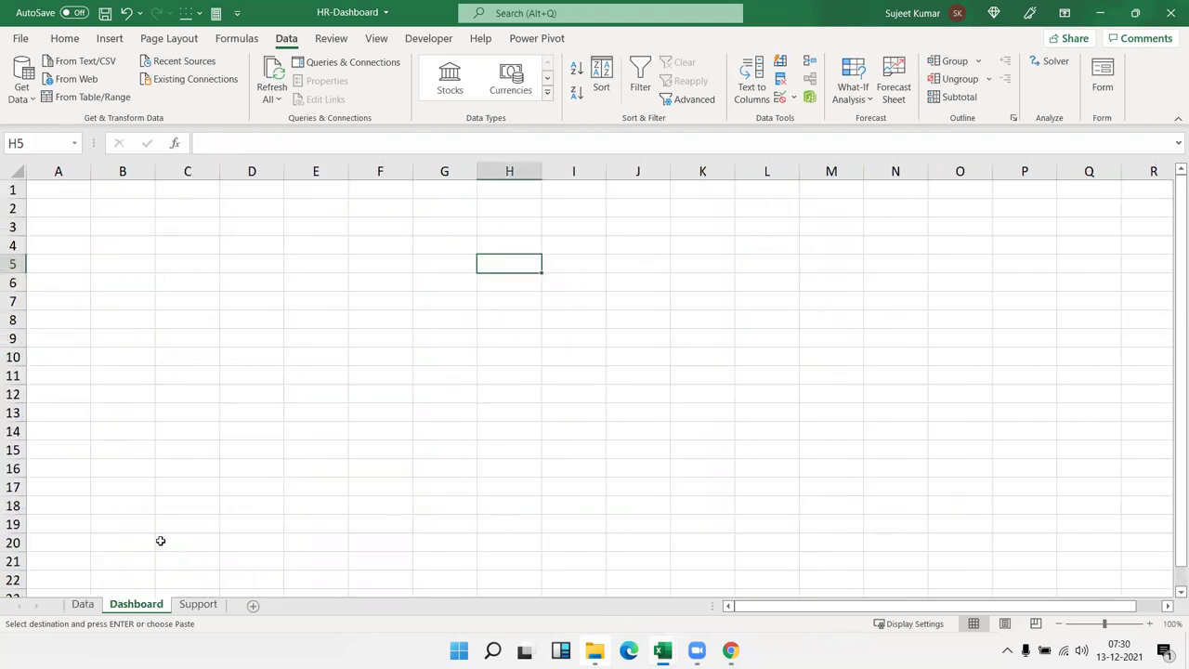
pyautogui.click(197, 603)
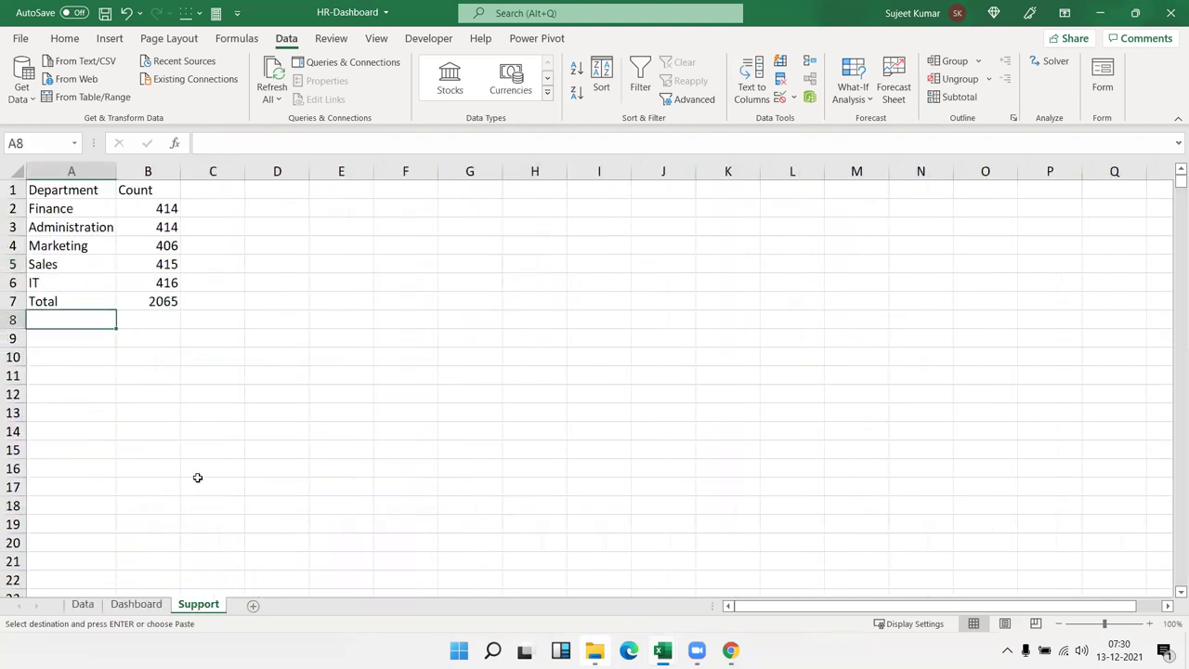
pyautogui.click(165, 284)
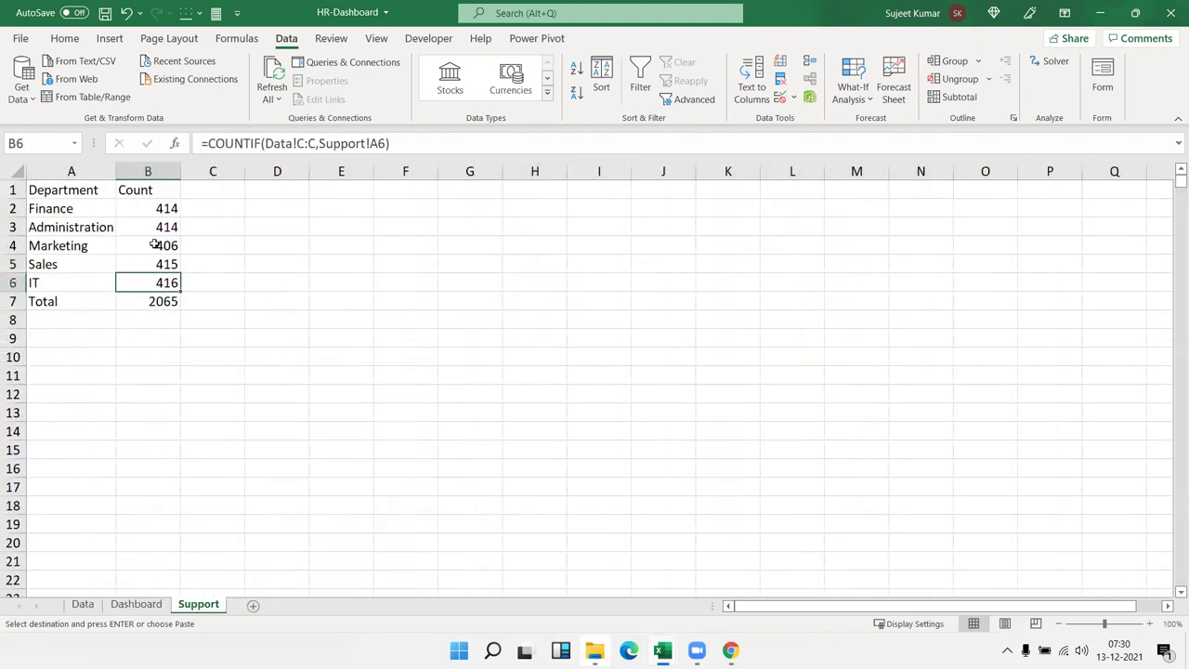
# Fill-drag Marketing from C814, IT to C966, Sales to C1162 and Administration to C1283
pyautogui.click(82, 605)
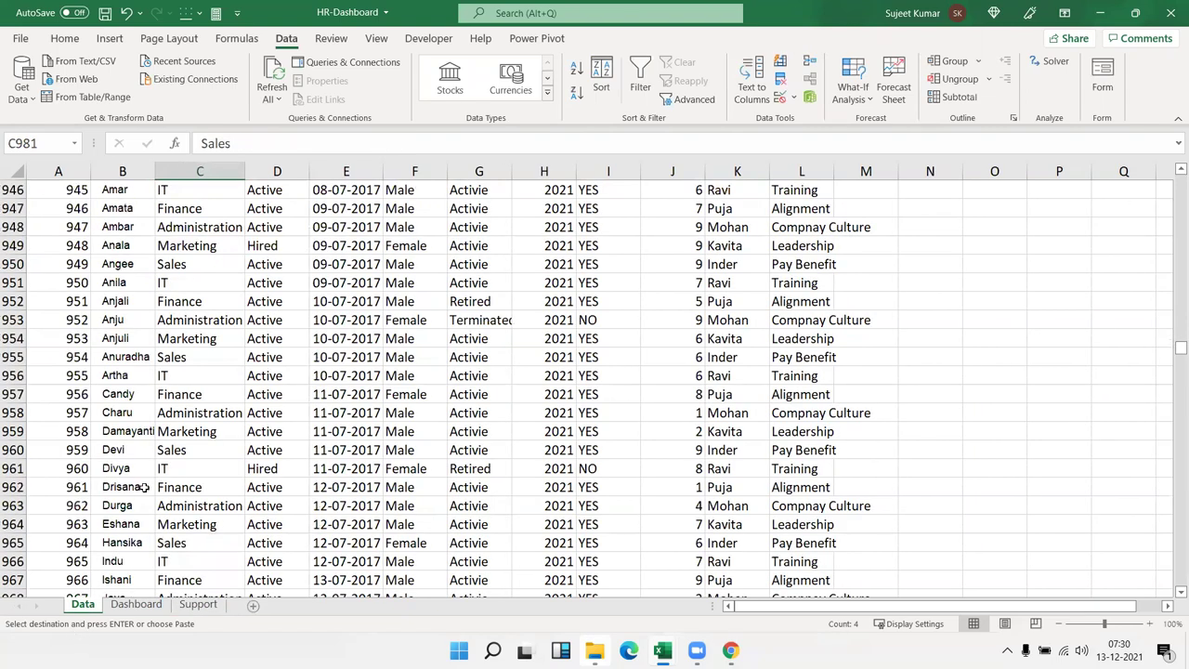
pyautogui.scroll(20, 191, 304)
pyautogui.click(220, 256)
pyautogui.moveTo(246, 247); pyautogui.dragTo(246, 420)
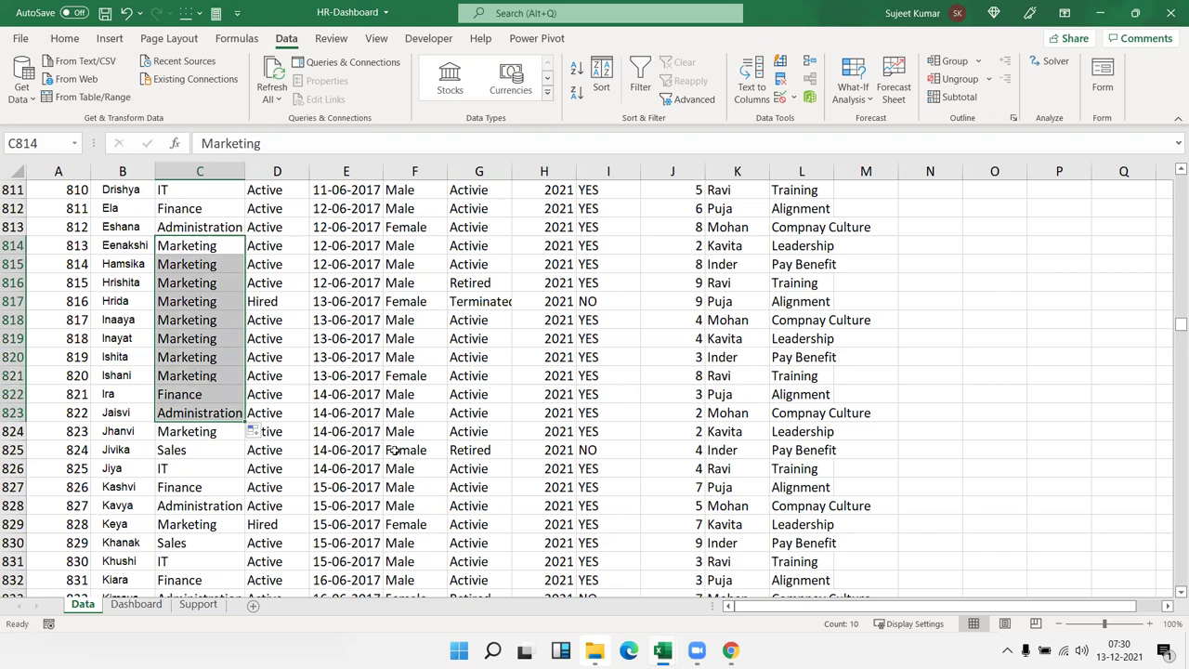
pyautogui.scroll(-20, 248, 384)
pyautogui.click(233, 375)
pyautogui.moveTo(246, 384); pyautogui.dragTo(247, 567)
pyautogui.scroll(-20, 325, 520)
pyautogui.scroll(-20, 325, 520)
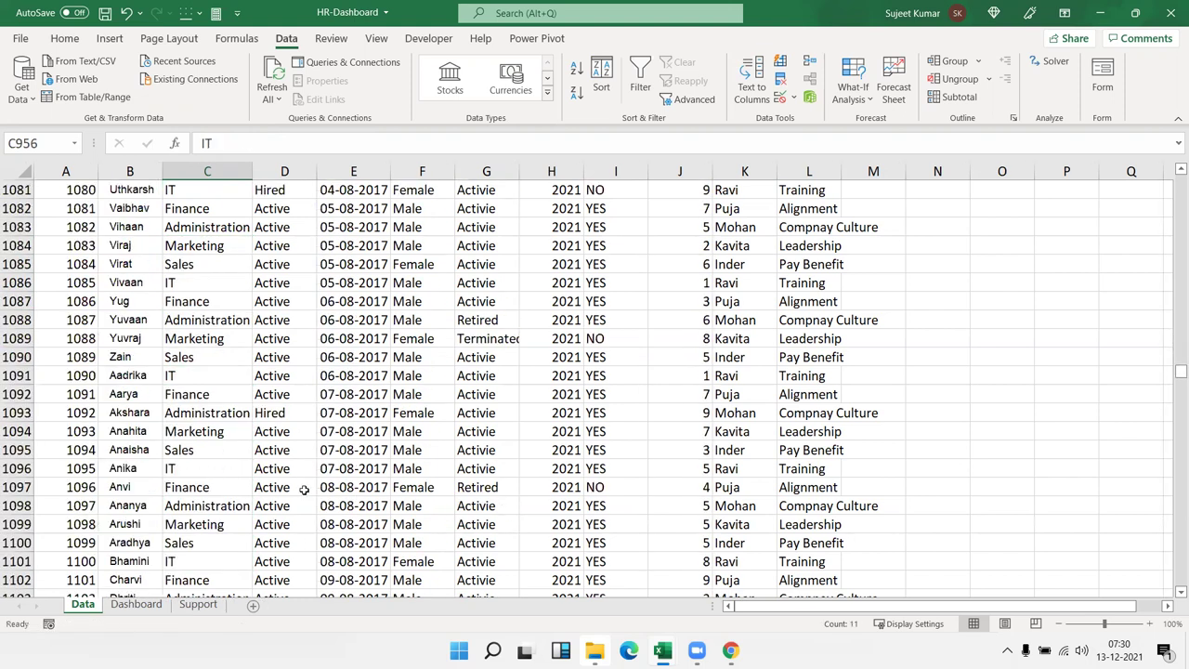
pyautogui.click(232, 455)
pyautogui.moveTo(250, 459); pyautogui.dragTo(319, 539)
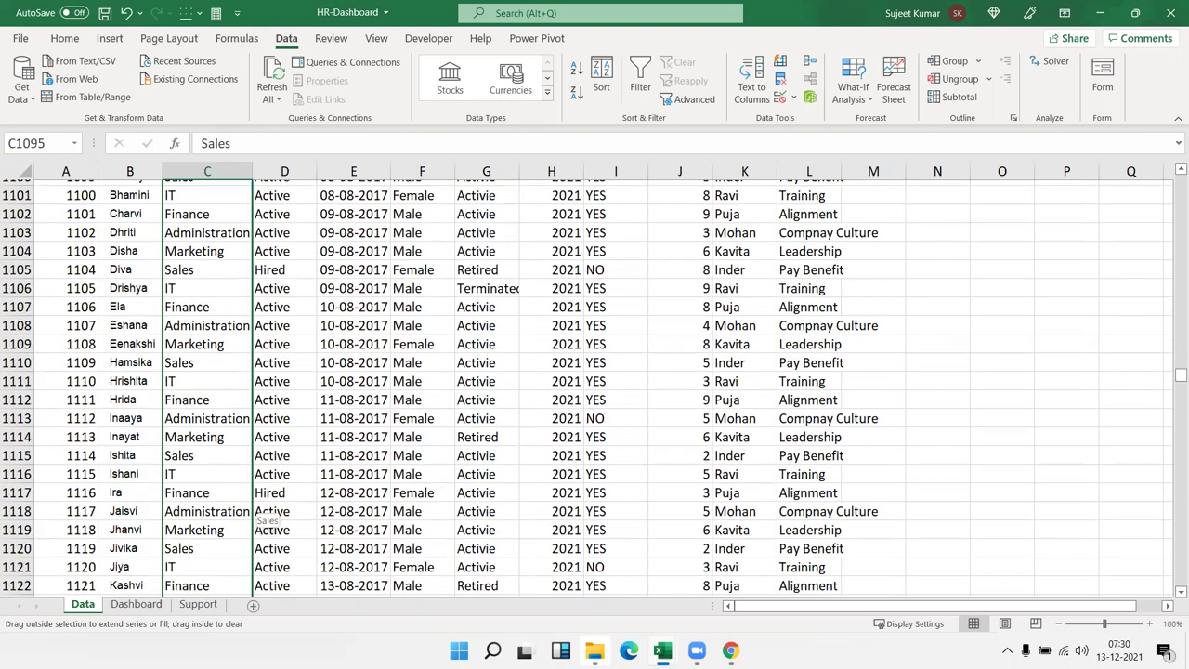
pyautogui.scroll(-20, 319, 536)
pyautogui.scroll(-5, 288, 532)
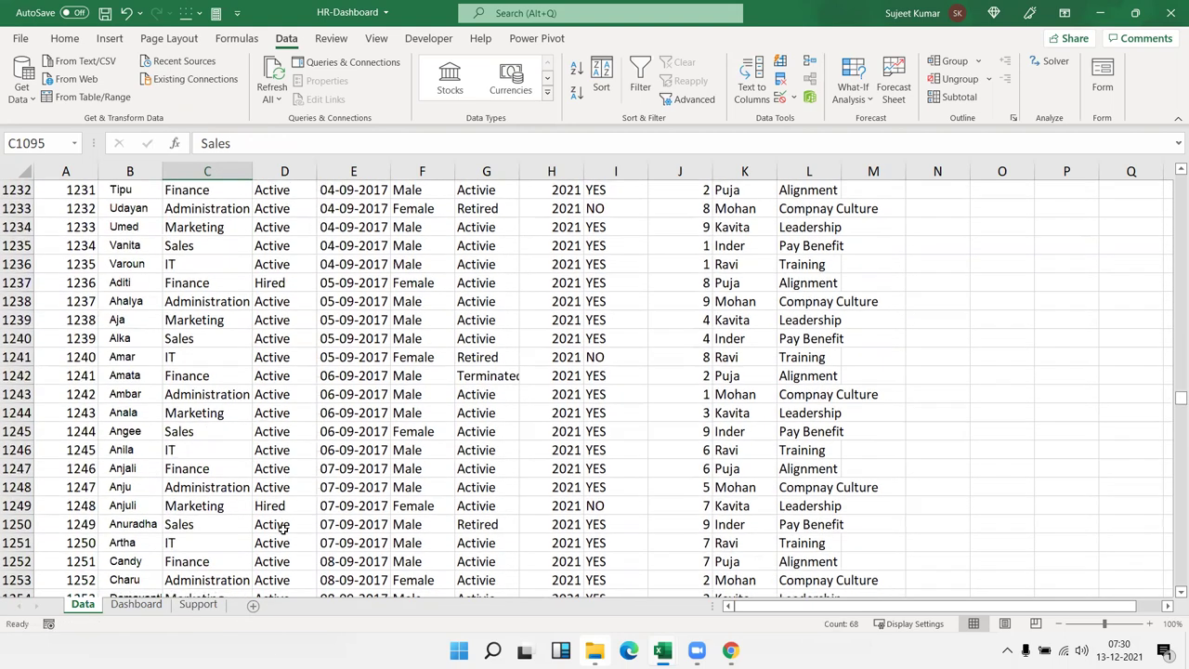
pyautogui.scroll(-10, 269, 502)
pyautogui.click(220, 449)
pyautogui.click(228, 413)
pyautogui.click(246, 394)
pyautogui.moveTo(252, 401)
pyautogui.mouseDown()
pyautogui.moveTo(251, 578)
pyautogui.moveTo(239, 462)
pyautogui.mouseUp()
pyautogui.scroll(-20, 248, 570)
pyautogui.scroll(-20, 249, 570)
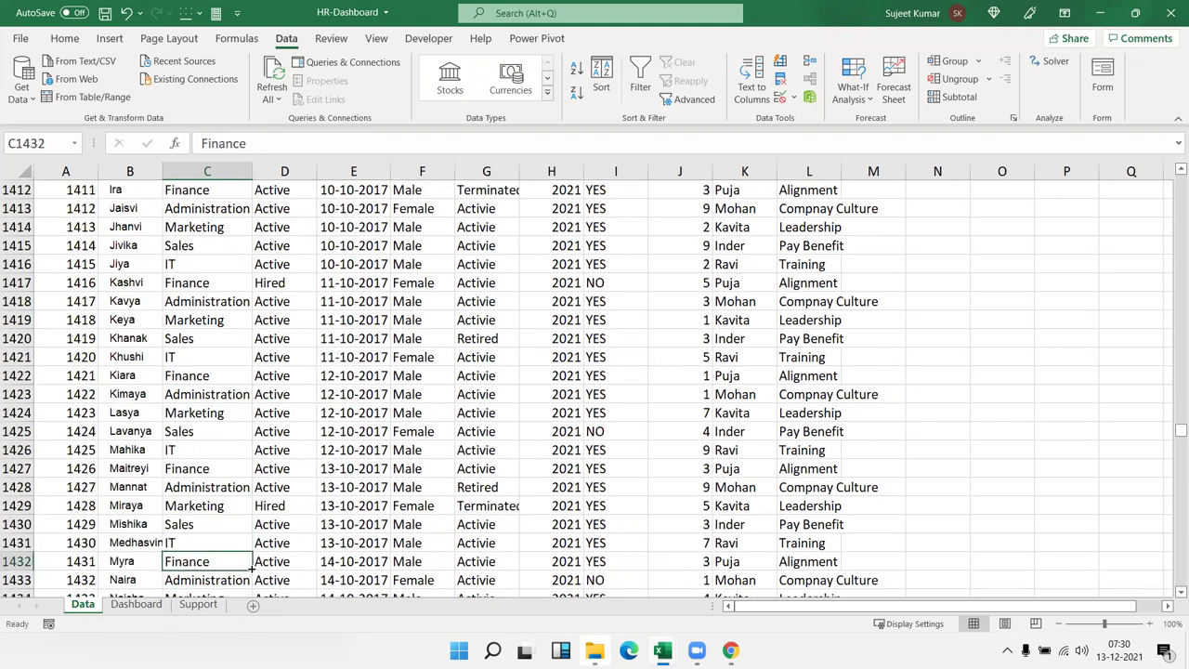
# Verify the Support counts now read 398, 404, 396, 462 and 405, totalling 2065
pyautogui.click(136, 603)
pyautogui.click(198, 603)
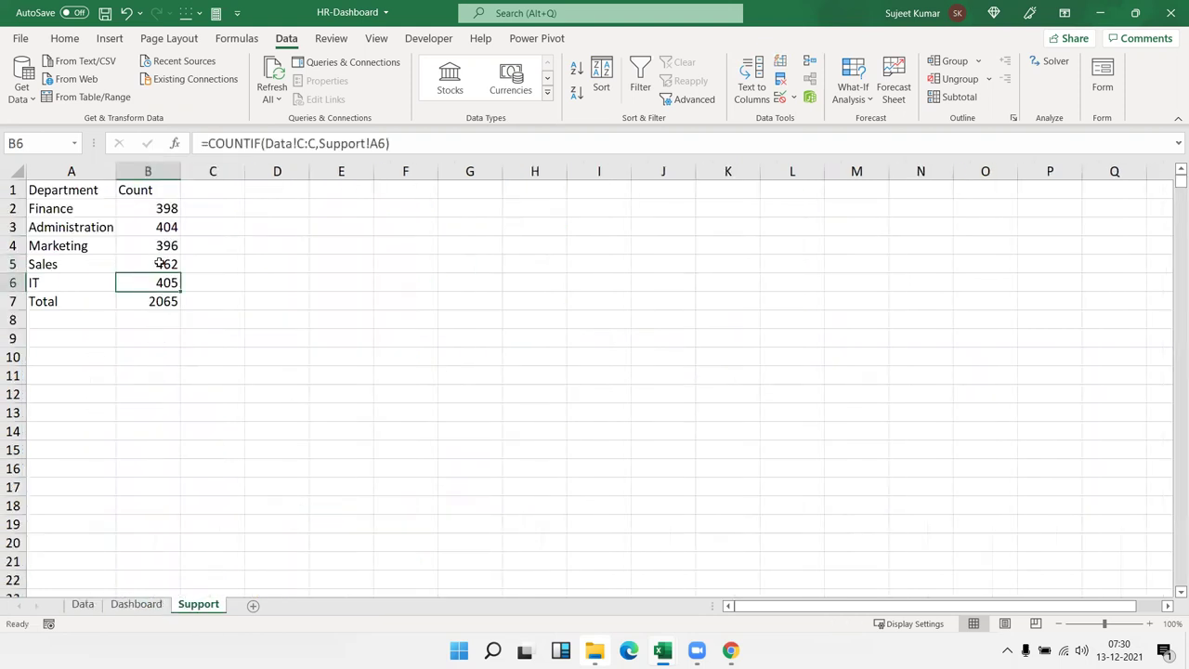
pyautogui.moveTo(158, 212); pyautogui.dragTo(154, 283)
pyautogui.click(168, 307)
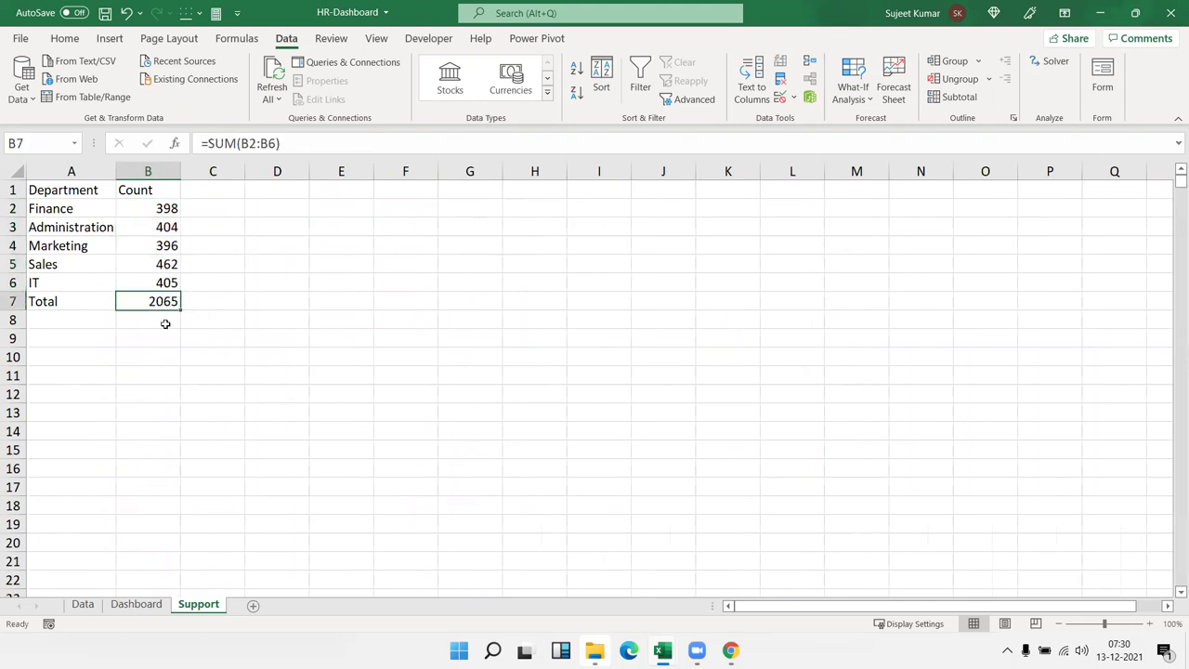
pyautogui.click(57, 307)
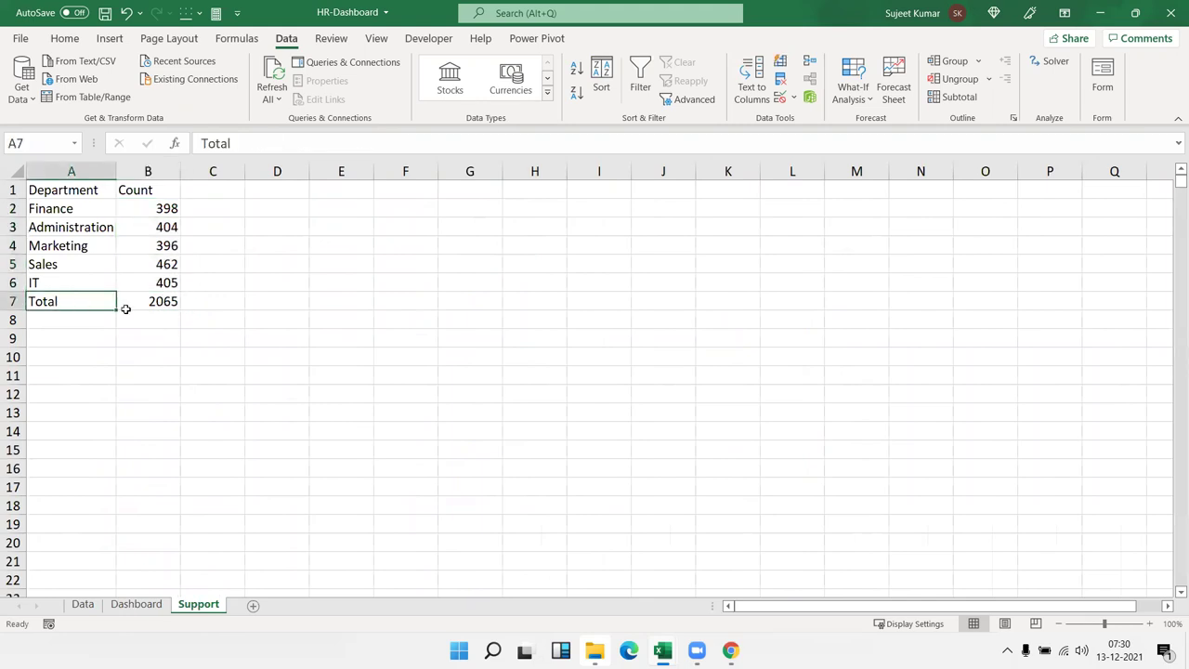
# Switch back to the HR-Dashboard workbook window from the taskbar, showing its empty Dashboard sheet
pyautogui.click(136, 605)
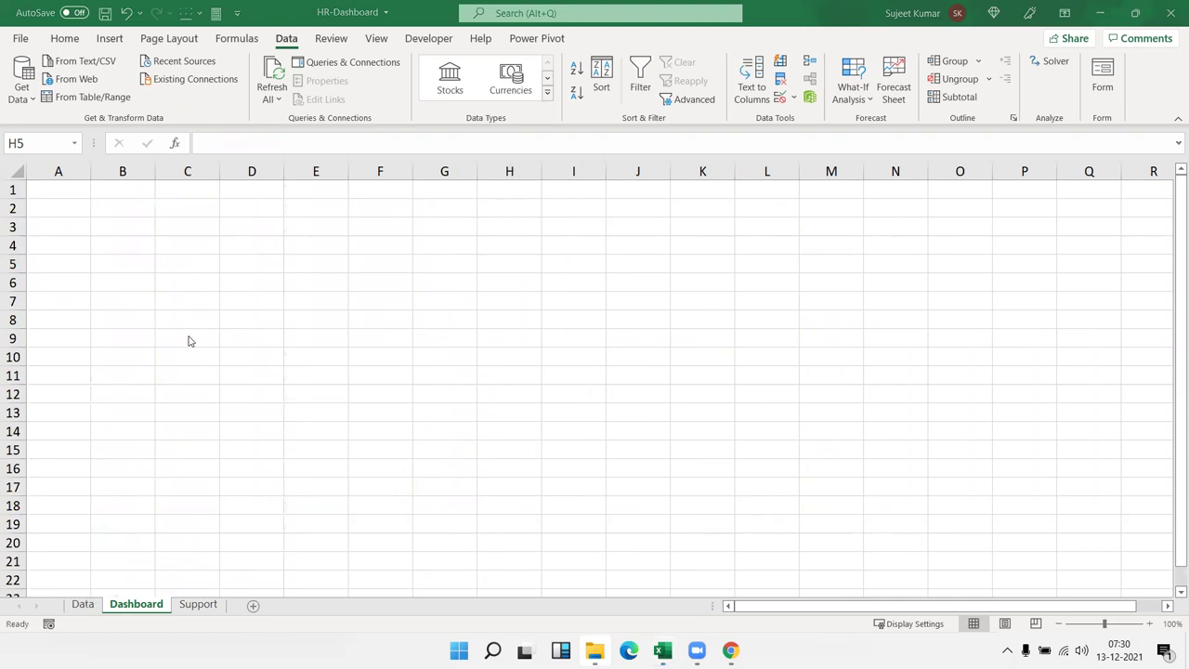
pyautogui.hotkey('alt', 'Tab')
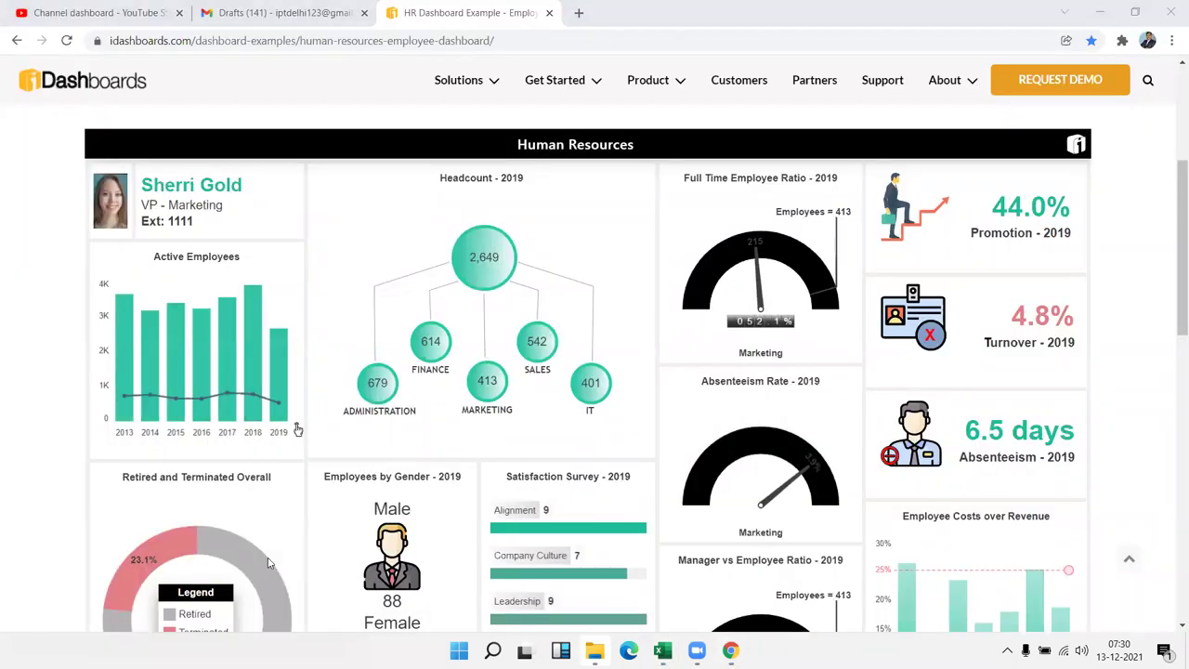
pyautogui.click(661, 650)
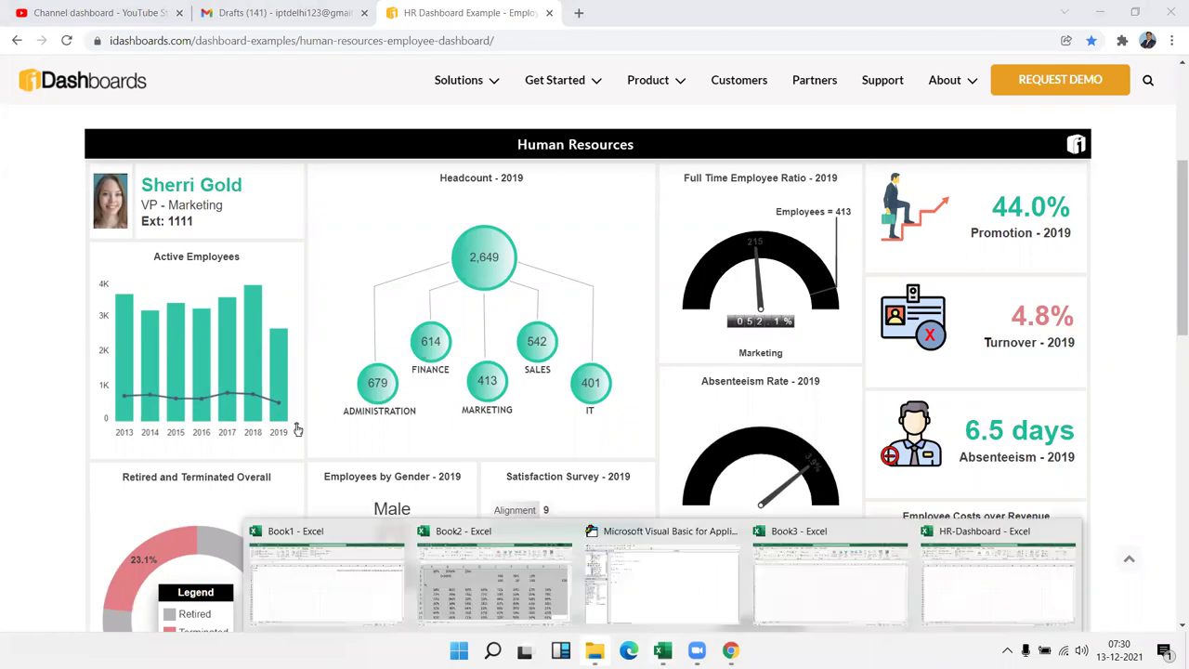
pyautogui.click(790, 608)
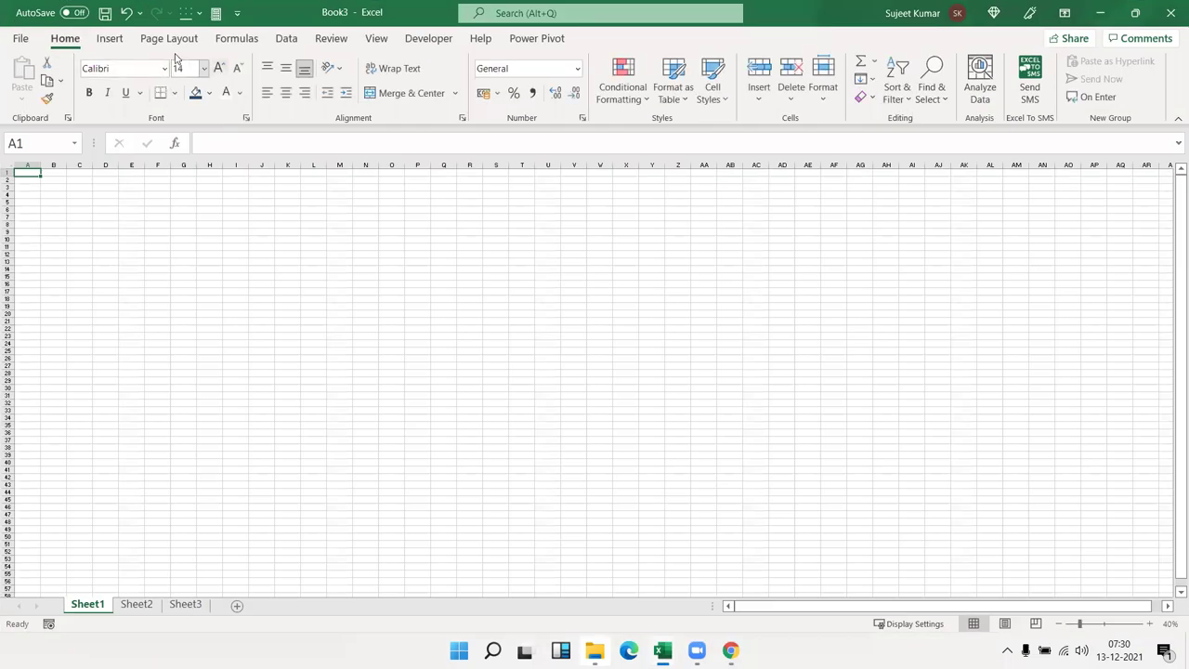
pyautogui.moveTo(595, 650)
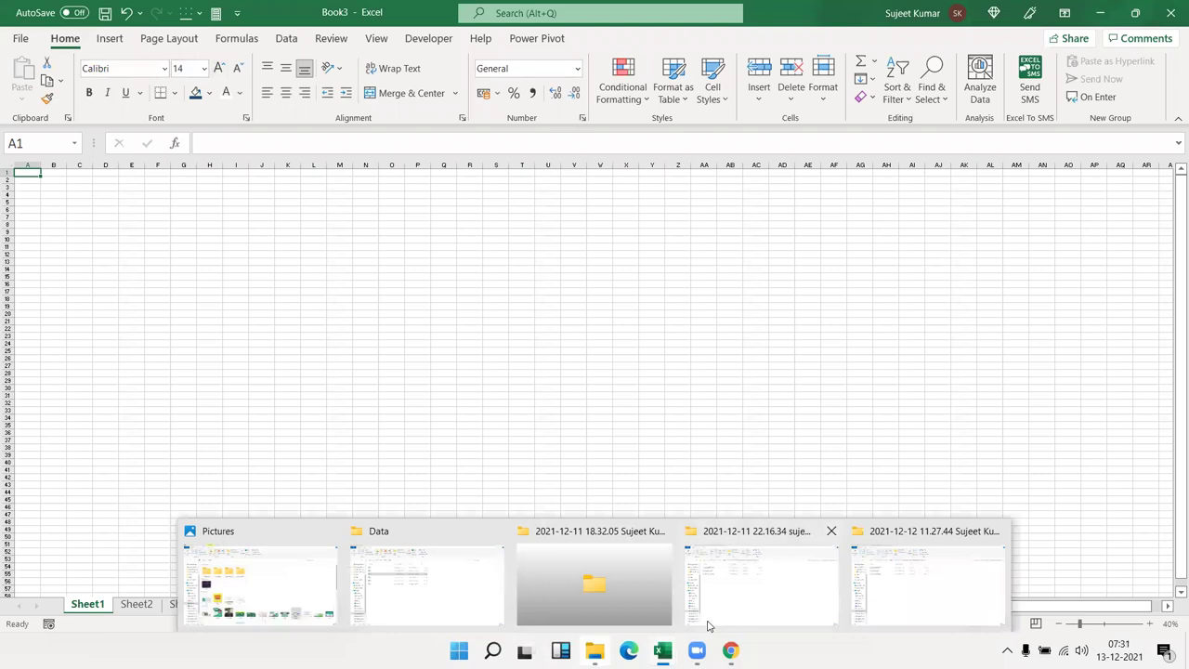
pyautogui.moveTo(661, 650)
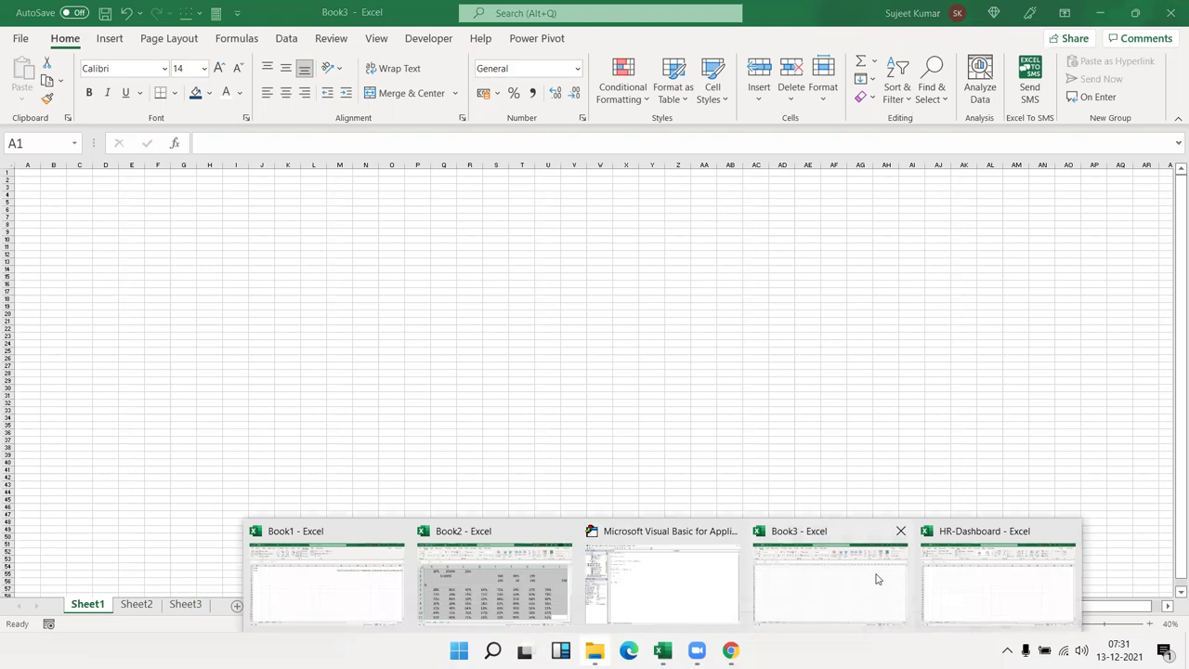
pyautogui.click(956, 583)
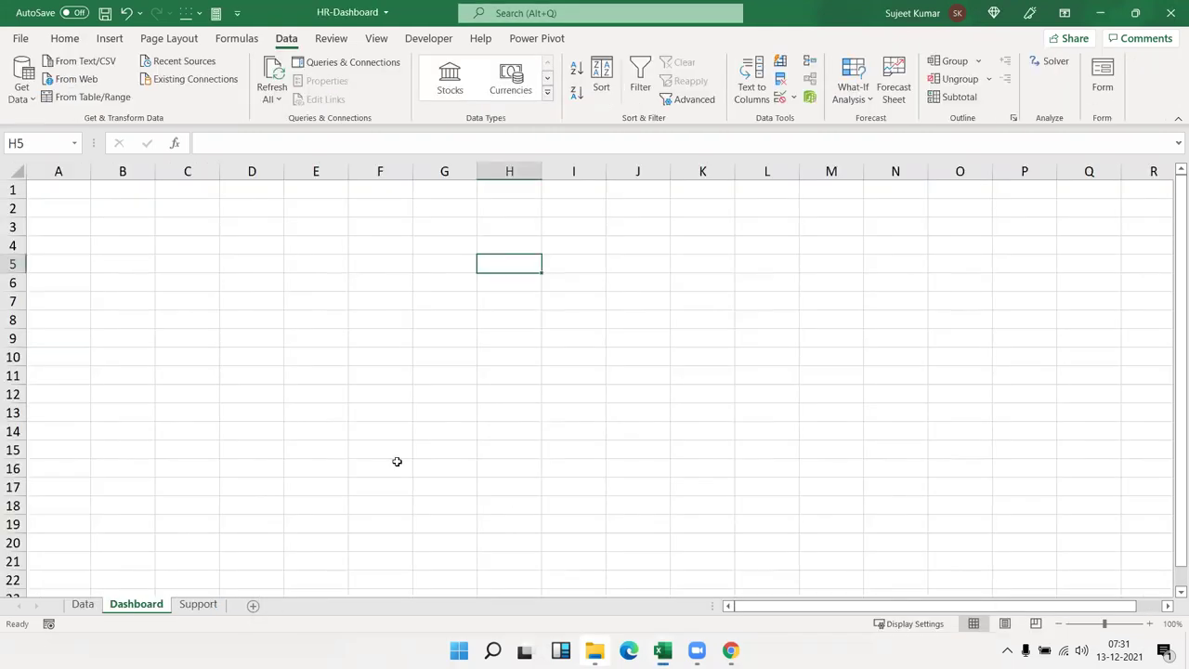
pyautogui.click(168, 318)
pyautogui.click(110, 38)
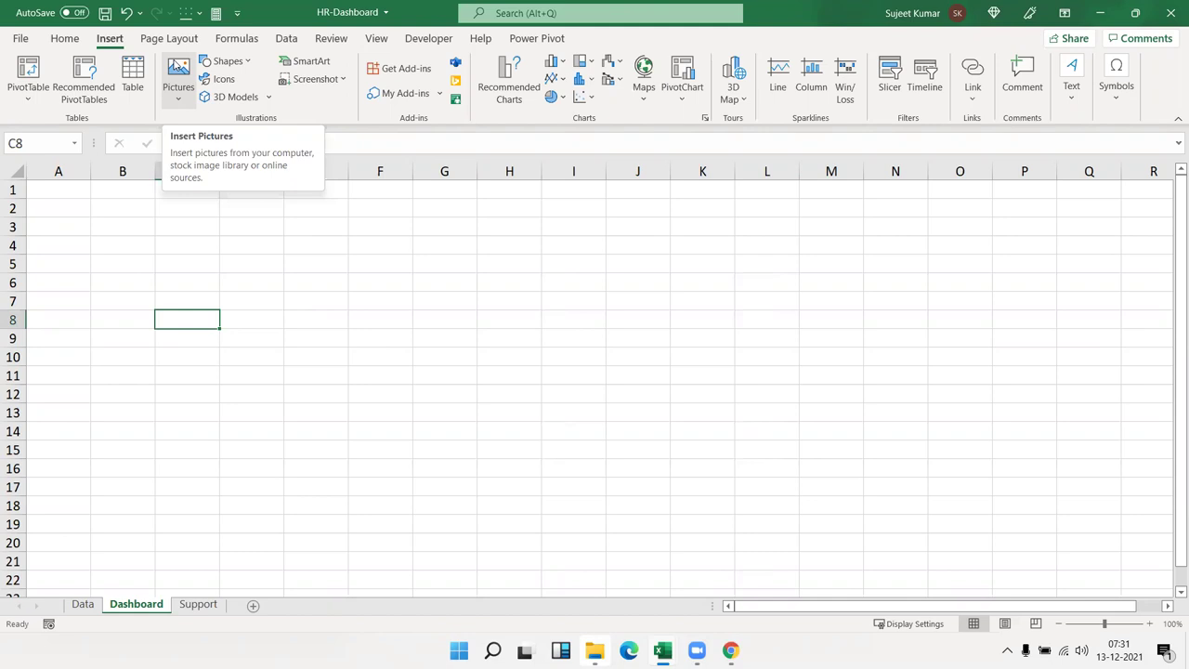
pyautogui.click(173, 104)
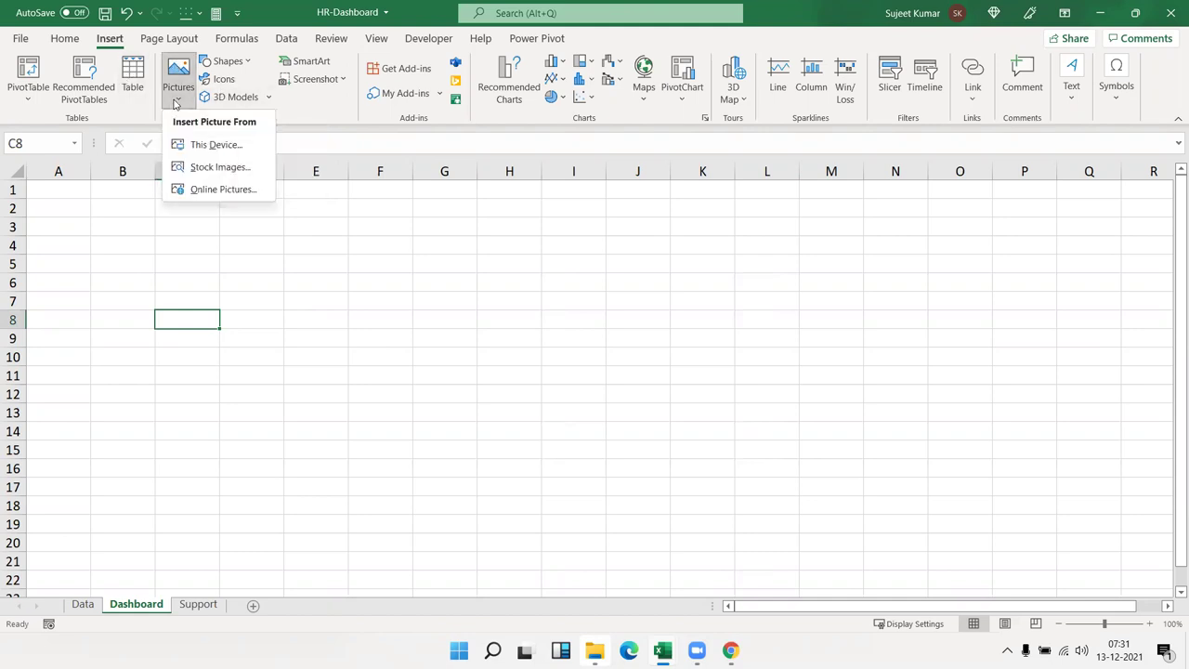
pyautogui.click(307, 61)
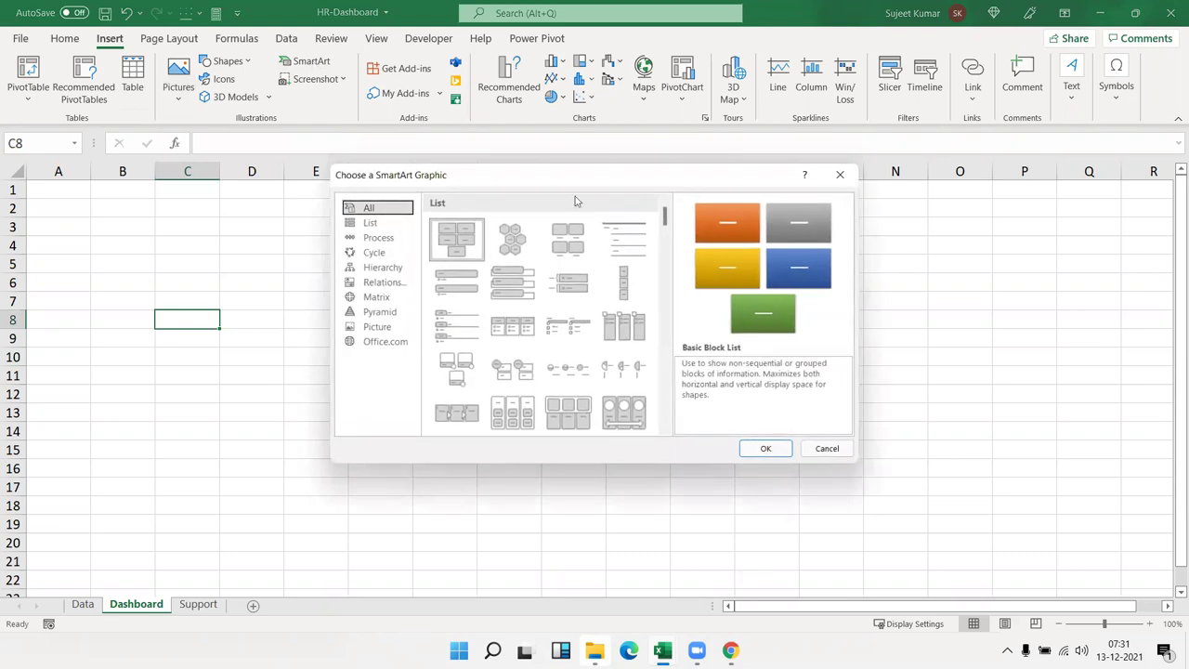
pyautogui.scroll(-5, 509, 312)
pyautogui.scroll(-5, 509, 312)
pyautogui.scroll(-5, 509, 312)
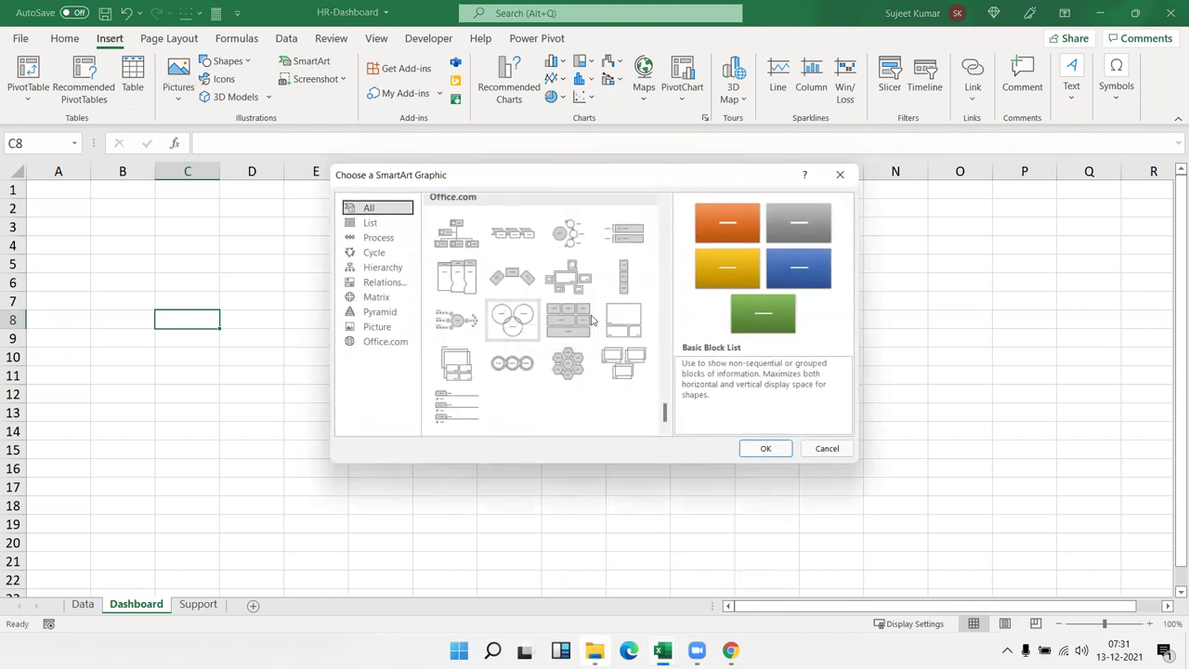
pyautogui.press('Escape')
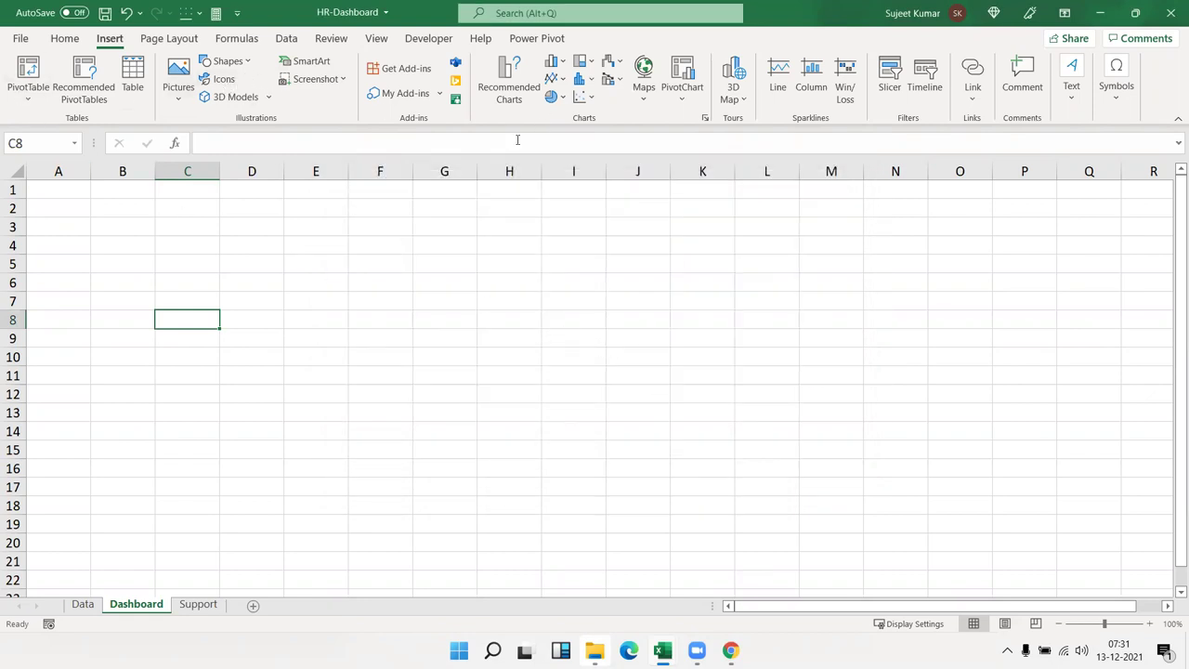
pyautogui.click(234, 226)
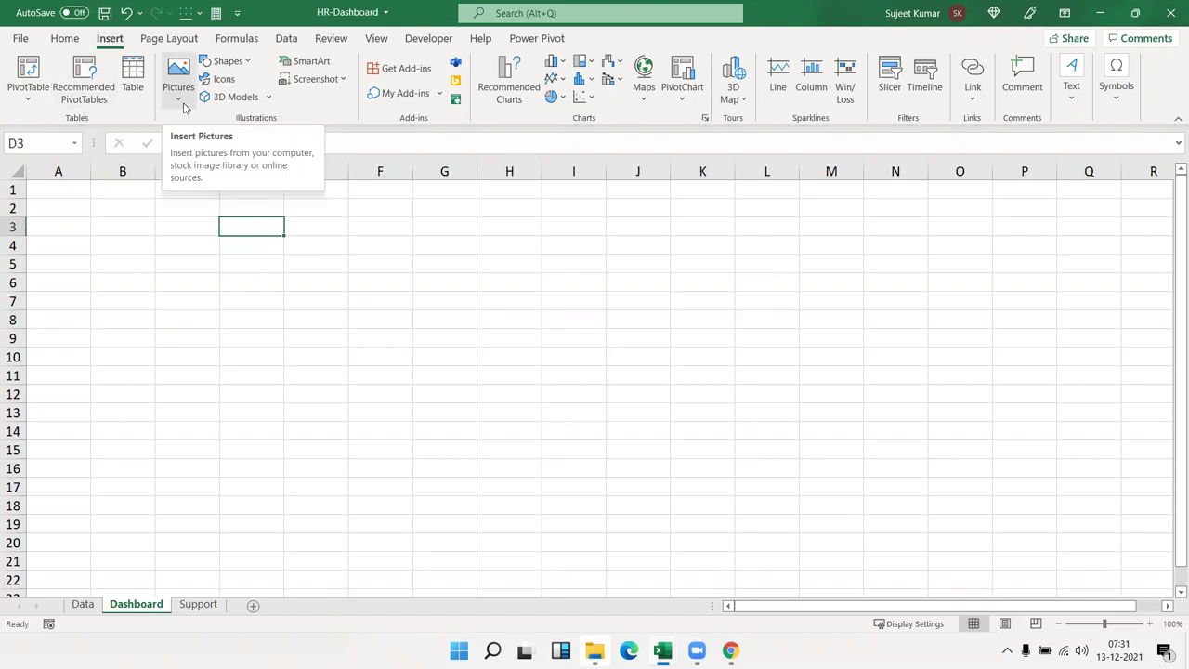
# Draw an oval starting near cell E3, then shift and shrink it slightly
pyautogui.click(227, 60)
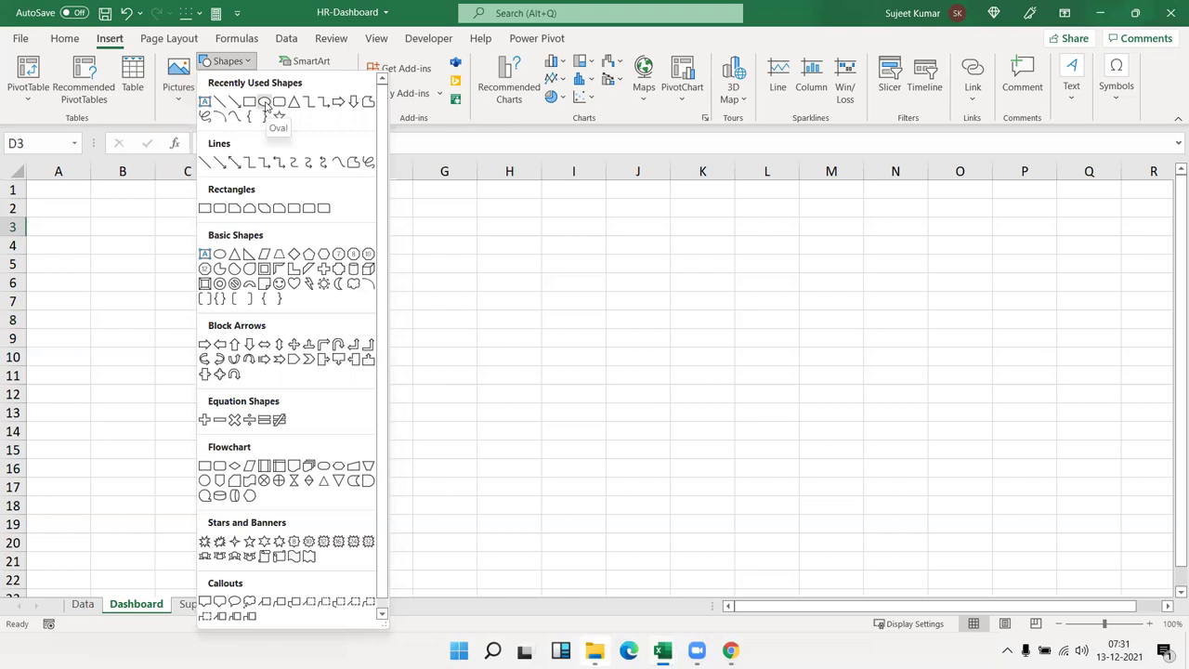
pyautogui.click(264, 102)
pyautogui.moveTo(304, 224); pyautogui.dragTo(421, 330)
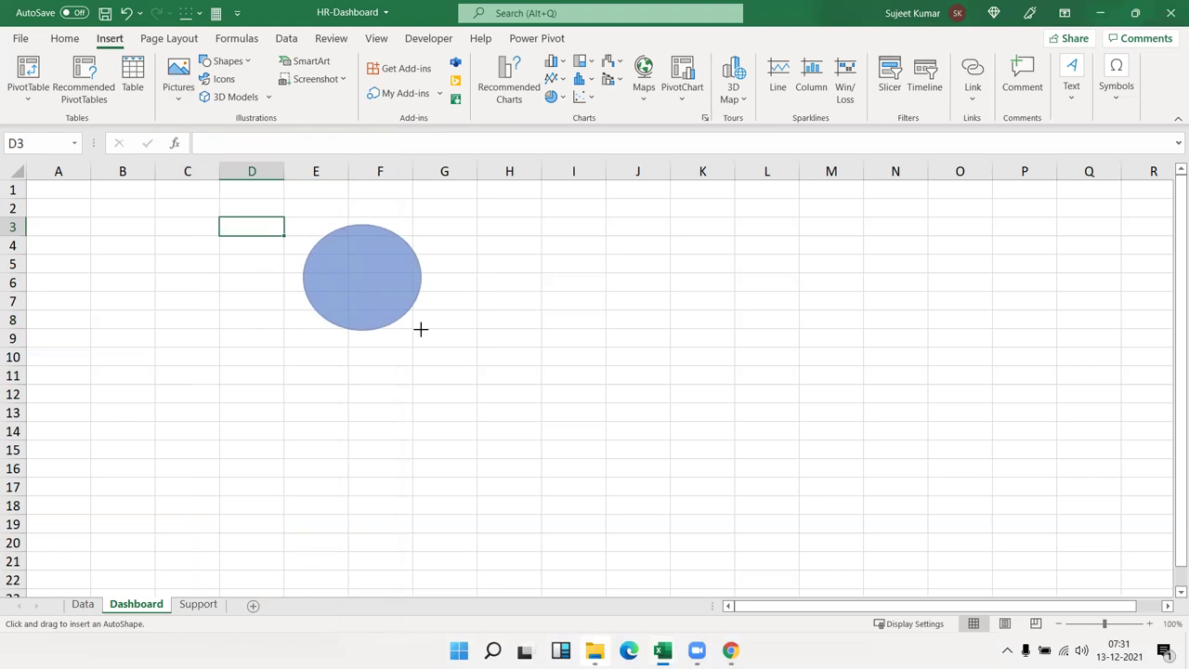
pyautogui.moveTo(344, 297); pyautogui.dragTo(299, 306)
pyautogui.moveTo(376, 338)
pyautogui.mouseDown()
pyautogui.moveTo(346, 309)
pyautogui.moveTo(381, 315)
pyautogui.mouseUp()
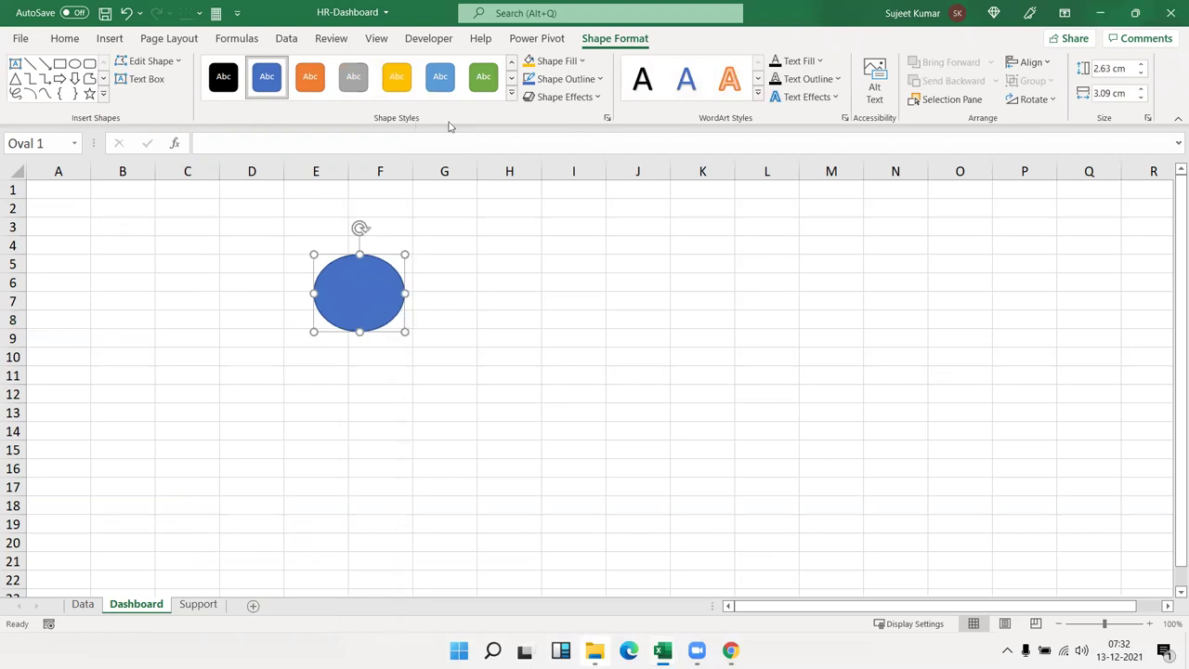
# Apply the black theme shape style, then size the oval to about 2.7 by 2.9 cm over columns D–E
pyautogui.click(510, 93)
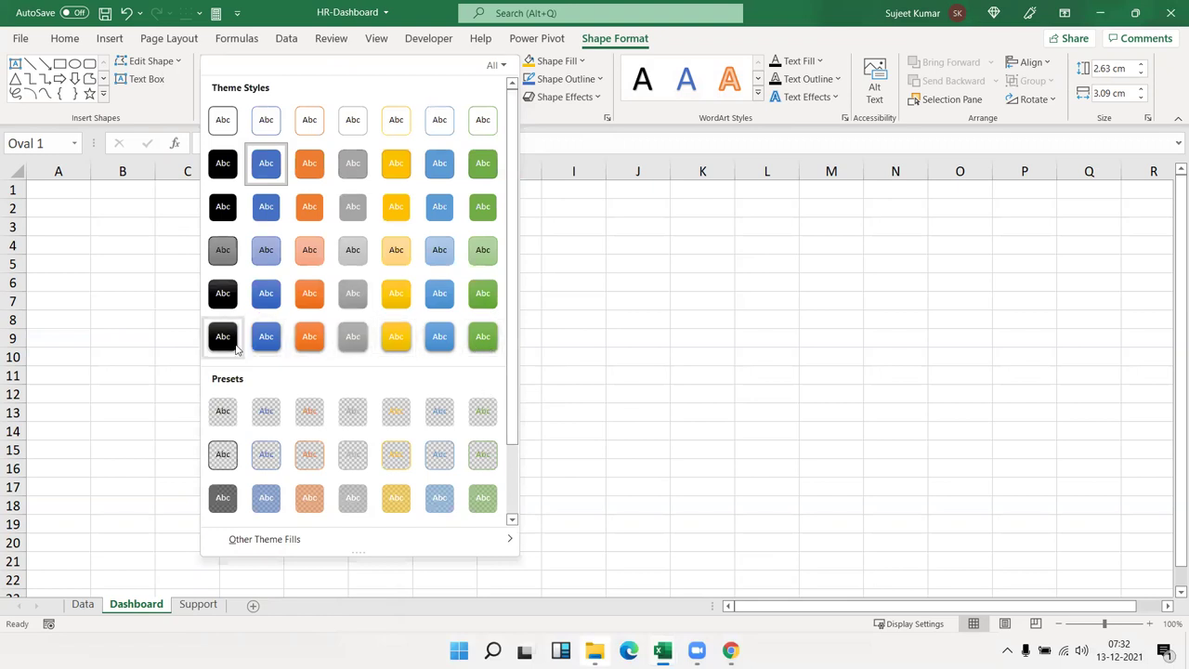
pyautogui.click(223, 336)
pyautogui.click(415, 350)
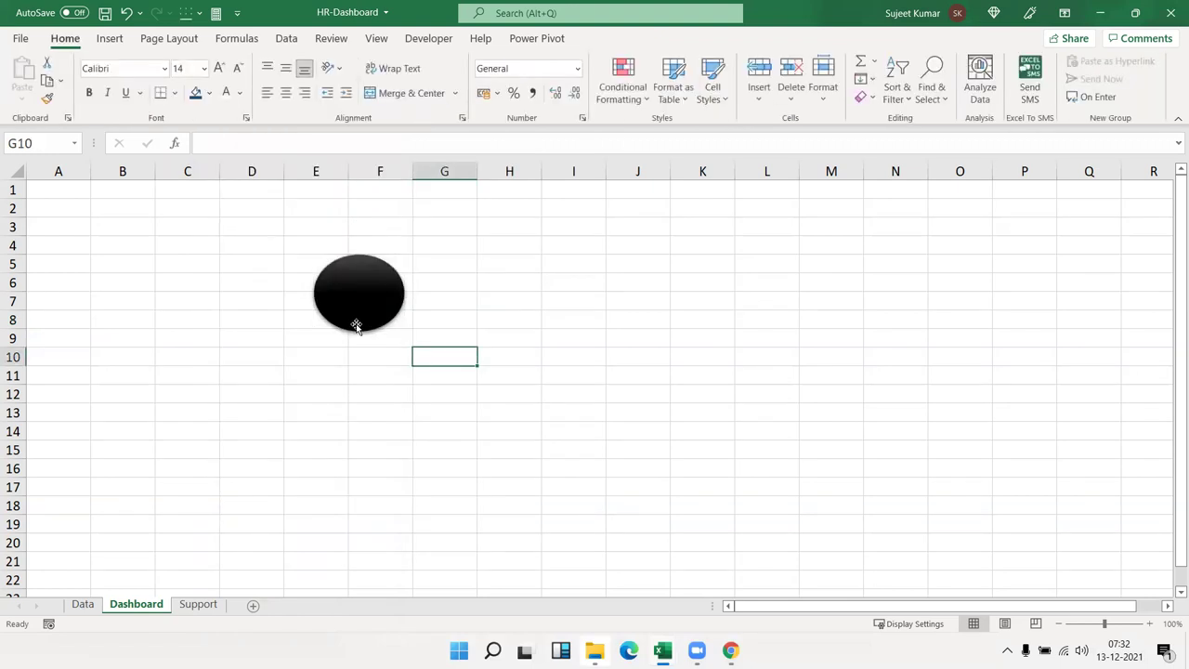
pyautogui.click(376, 327)
pyautogui.moveTo(404, 332); pyautogui.dragTo(409, 345)
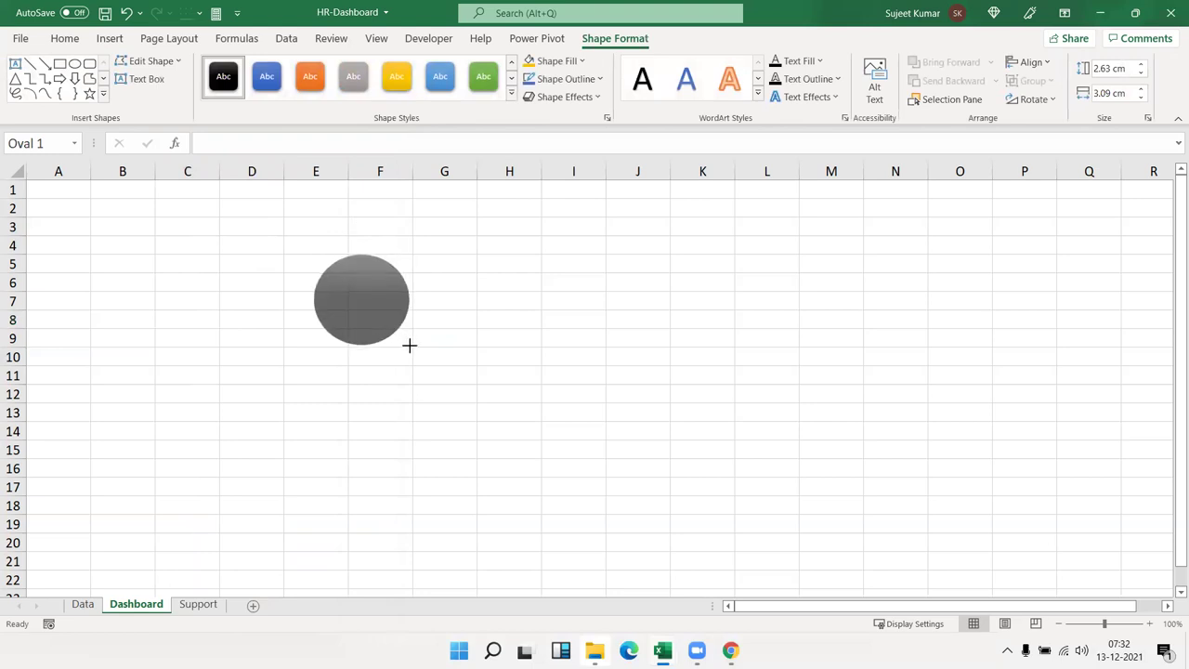
pyautogui.moveTo(338, 333); pyautogui.dragTo(296, 329)
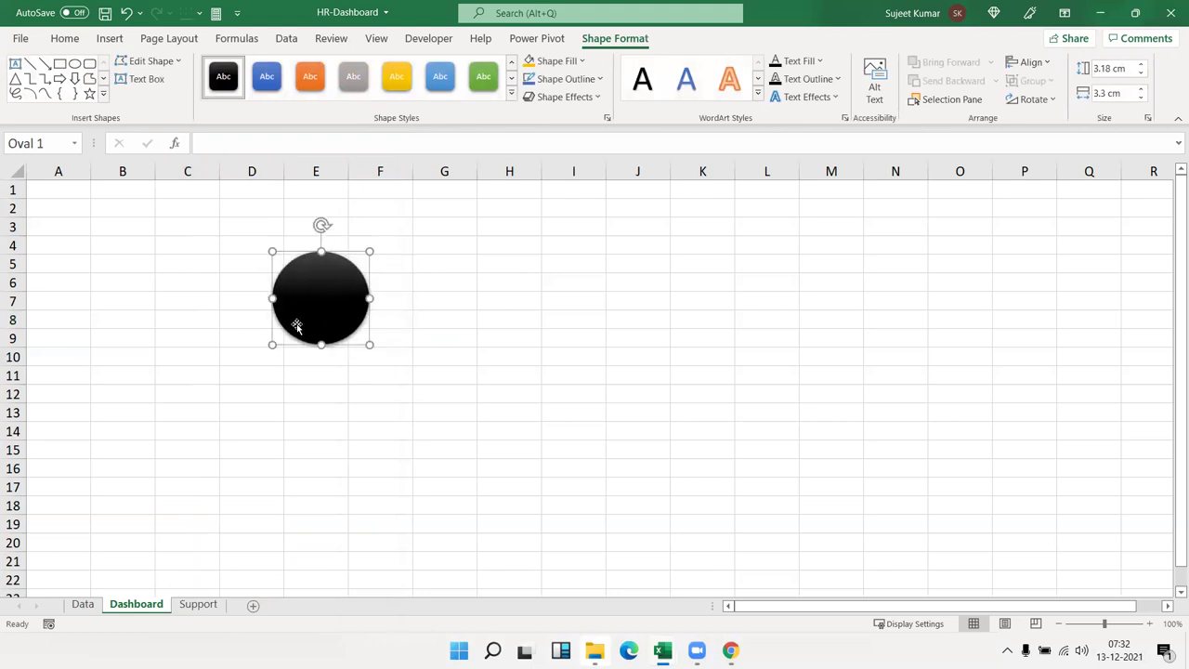
pyautogui.moveTo(368, 345); pyautogui.dragTo(370, 349)
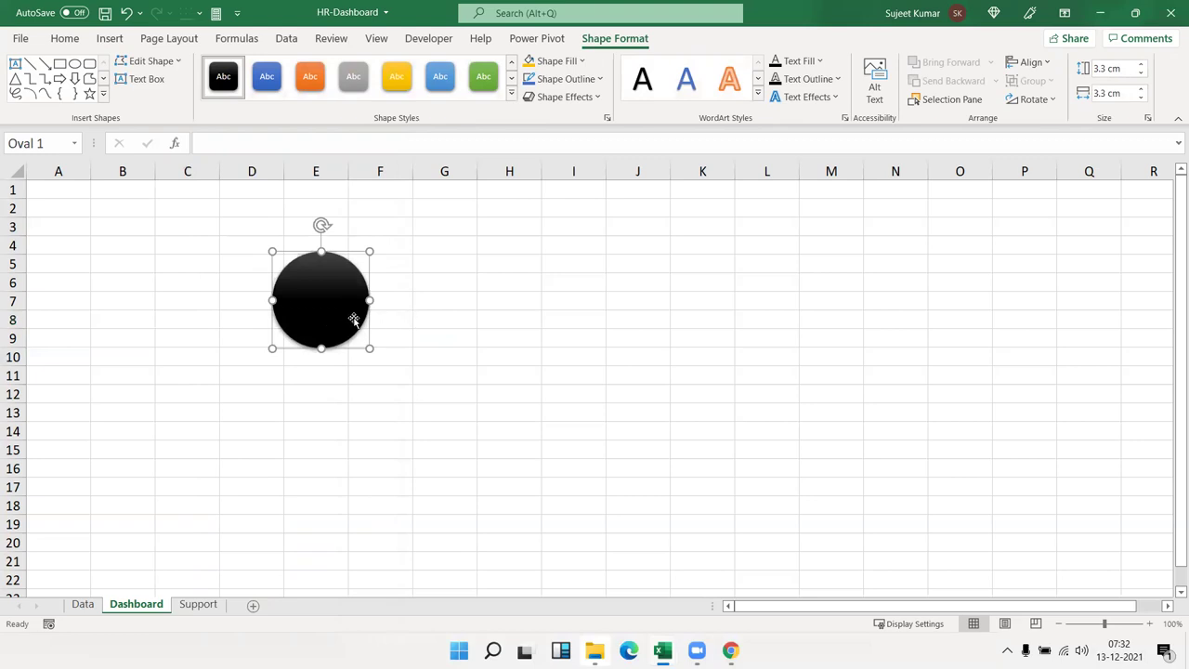
pyautogui.click(394, 338)
pyautogui.moveTo(340, 318)
pyautogui.mouseDown()
pyautogui.moveTo(338, 303)
pyautogui.moveTo(357, 315)
pyautogui.mouseUp()
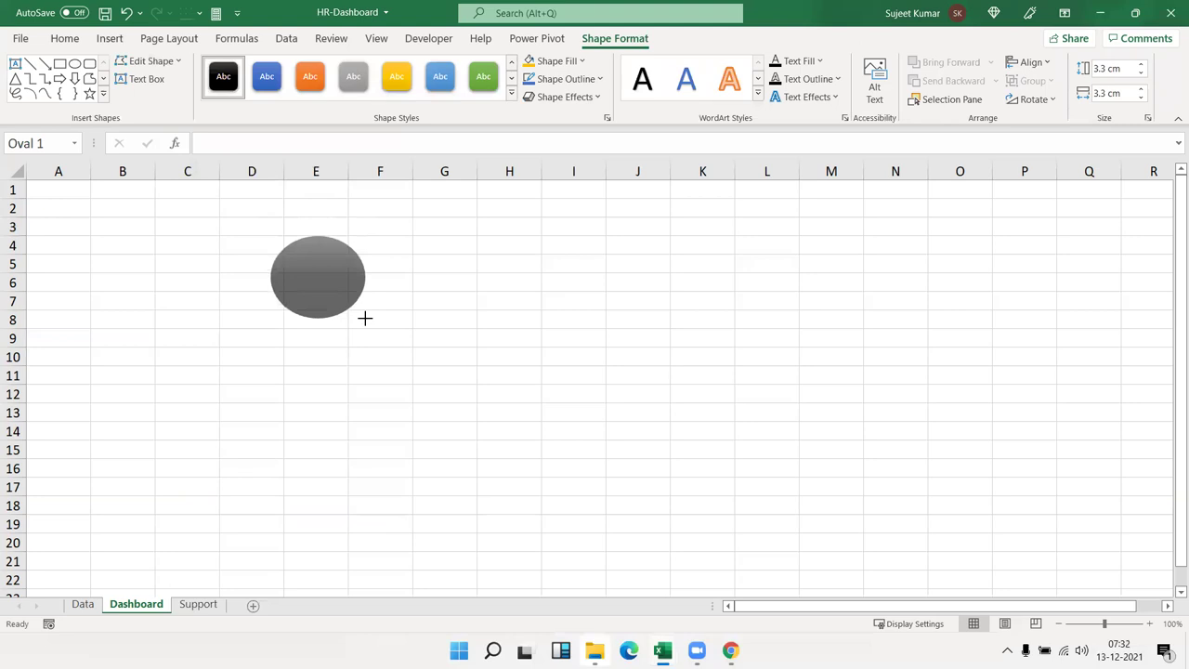
# Remove the oval's fill and make its outline black
pyautogui.click(557, 61)
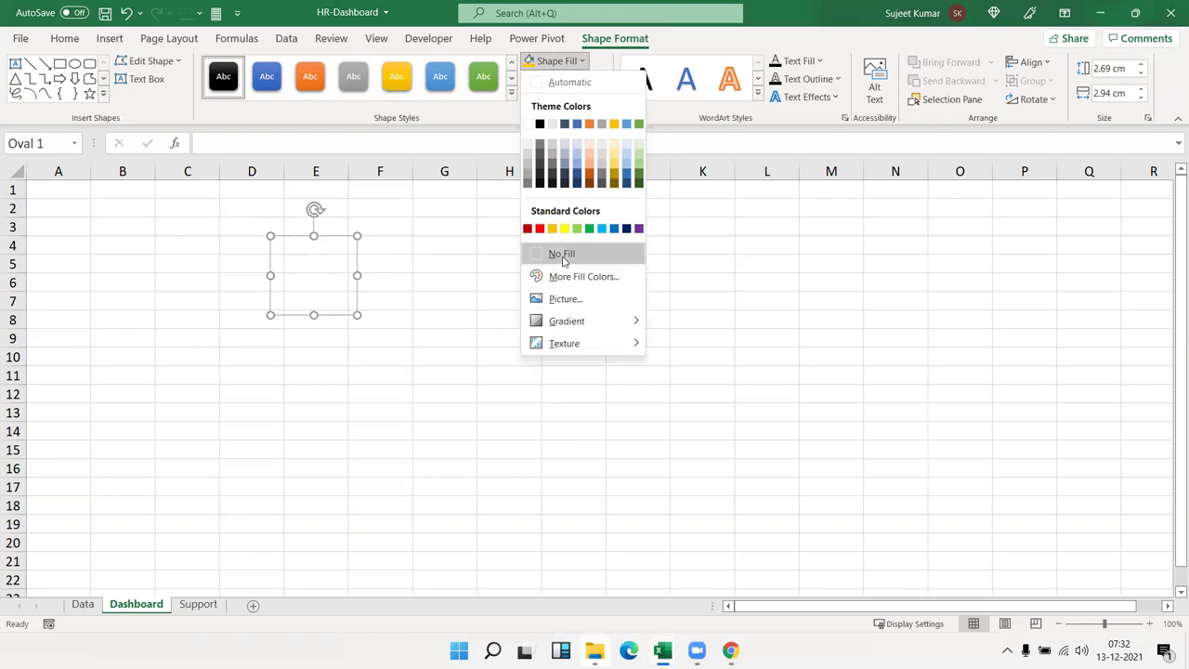
pyautogui.click(561, 254)
pyautogui.click(564, 79)
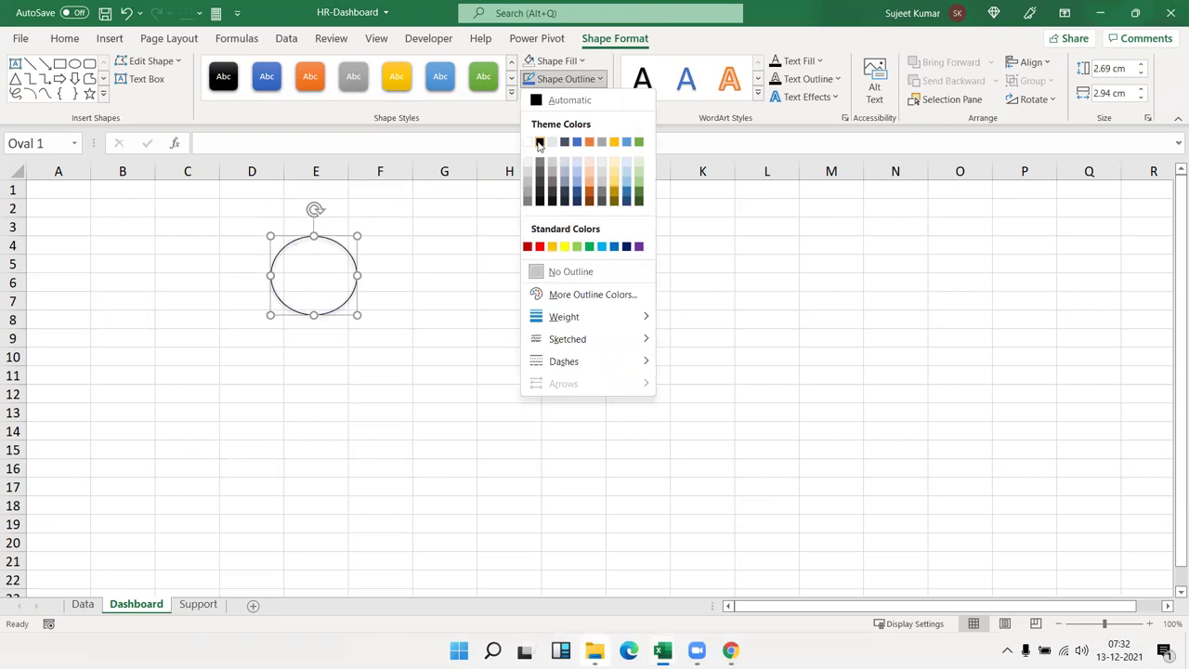
pyautogui.click(539, 141)
# Set the outline weight to 6 pt, then select cells E5:E6 inside the ring
pyautogui.click(564, 79)
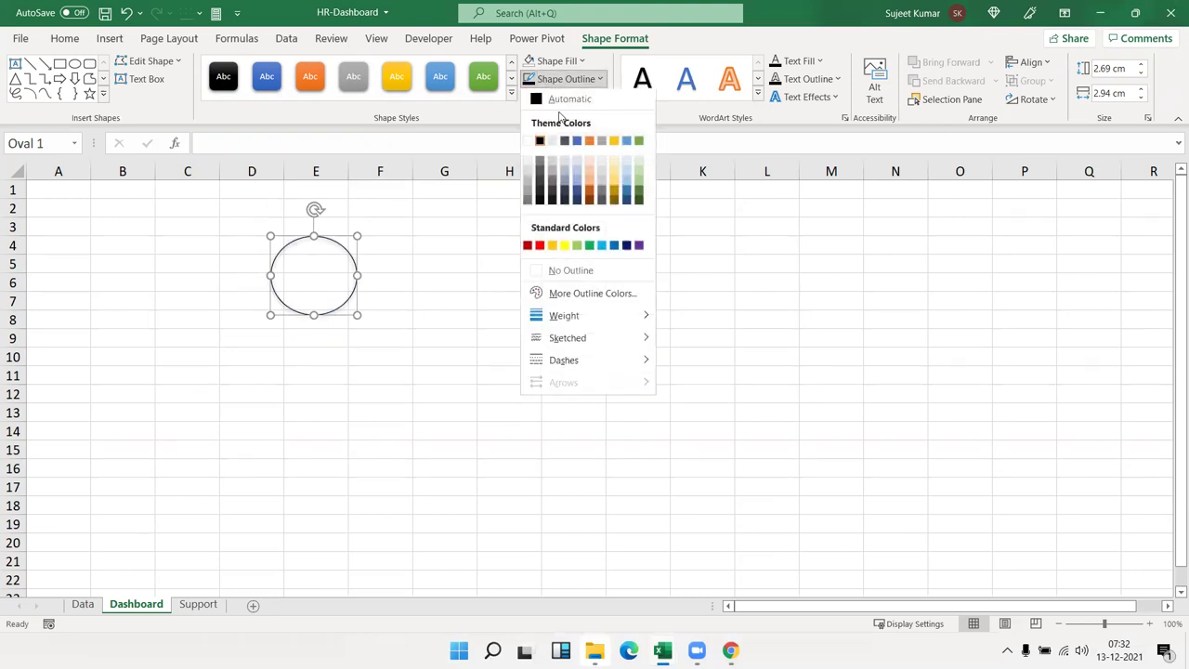
pyautogui.moveTo(637, 316)
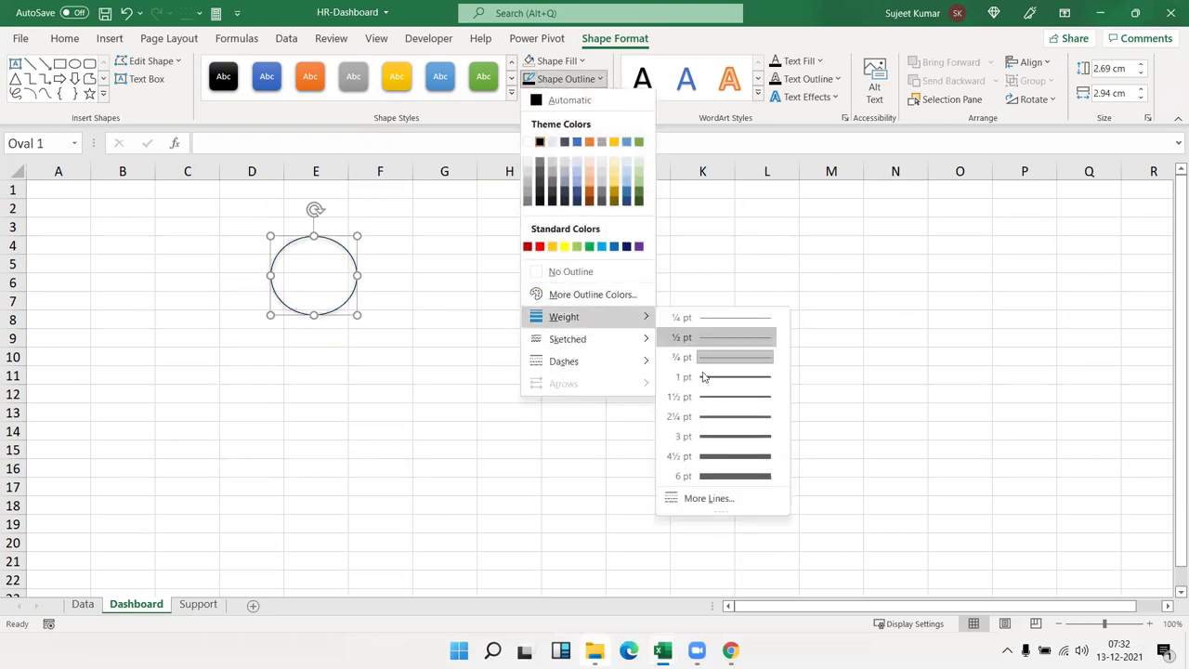
pyautogui.click(725, 480)
pyautogui.click(400, 264)
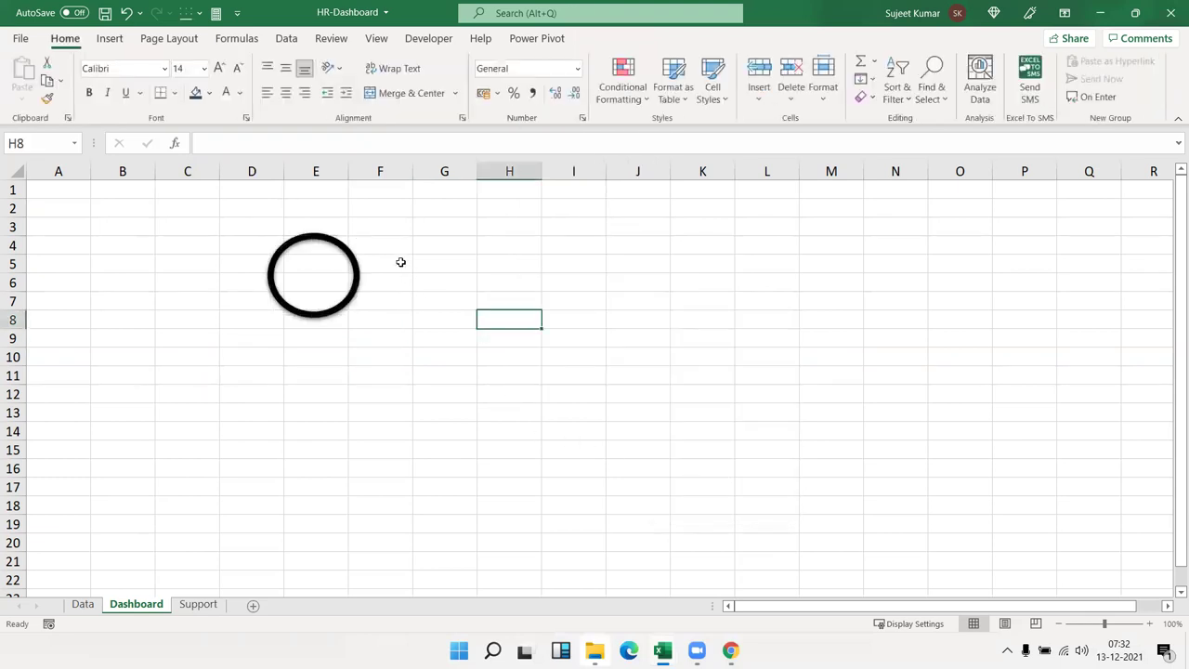
pyautogui.press('Left')
pyautogui.hotkey('shift', 'Down')
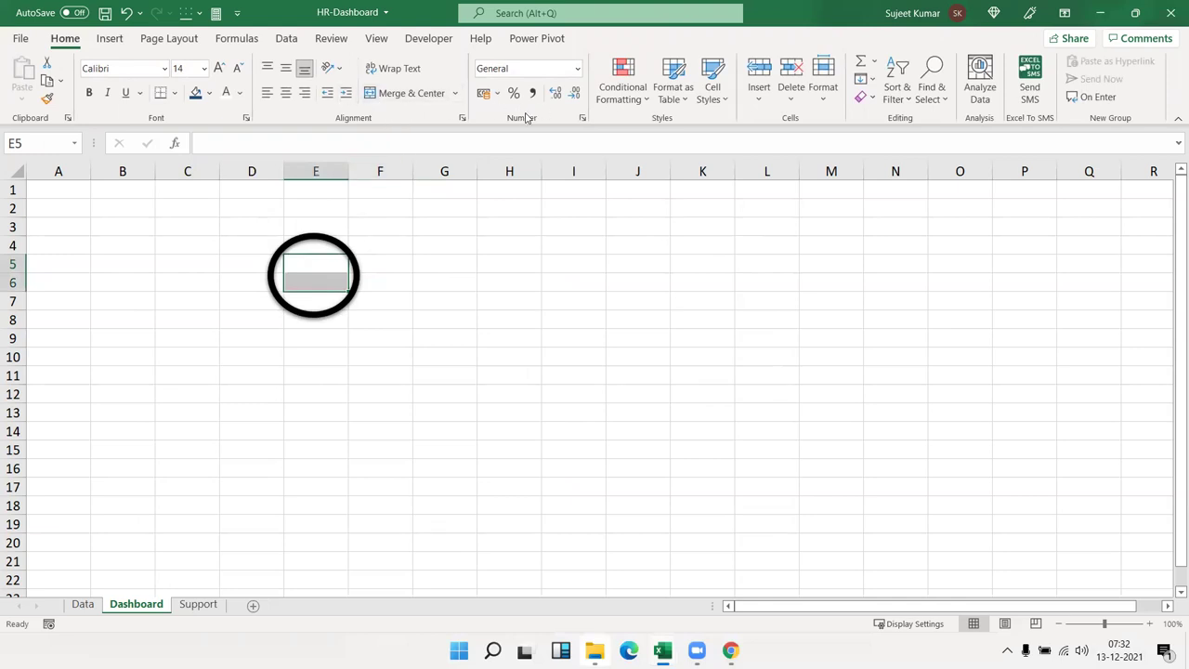
# Merge and centre E5:E6 and enter =Support!B7 so the total 2065 appears
pyautogui.click(392, 96)
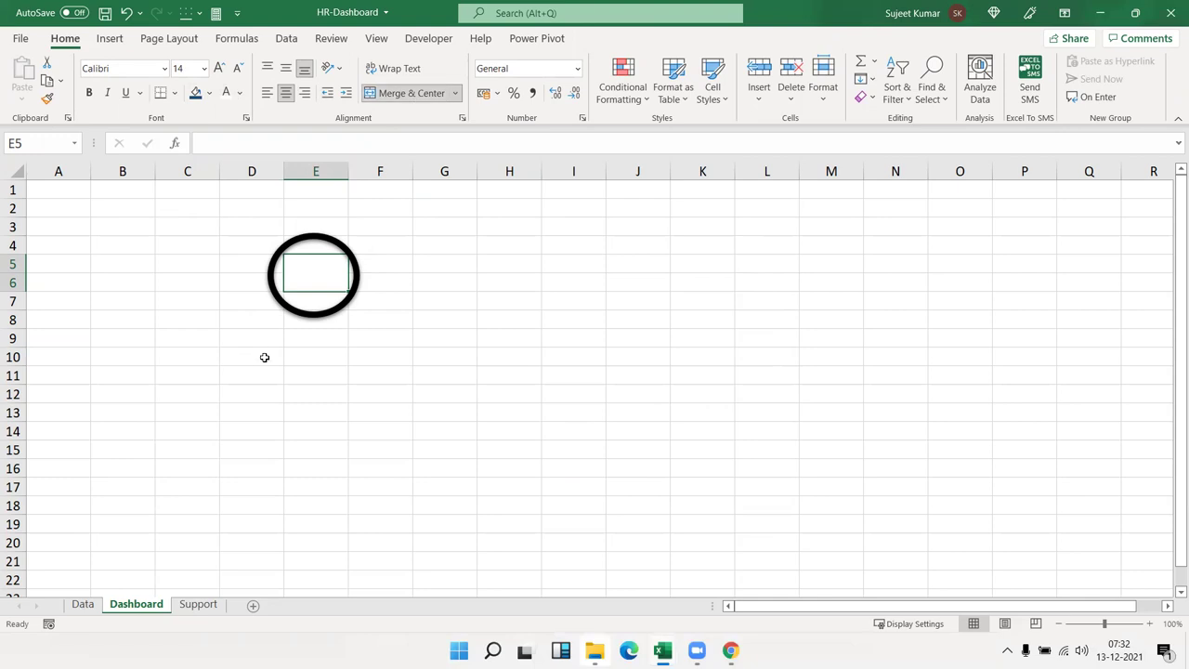
pyautogui.write('=')
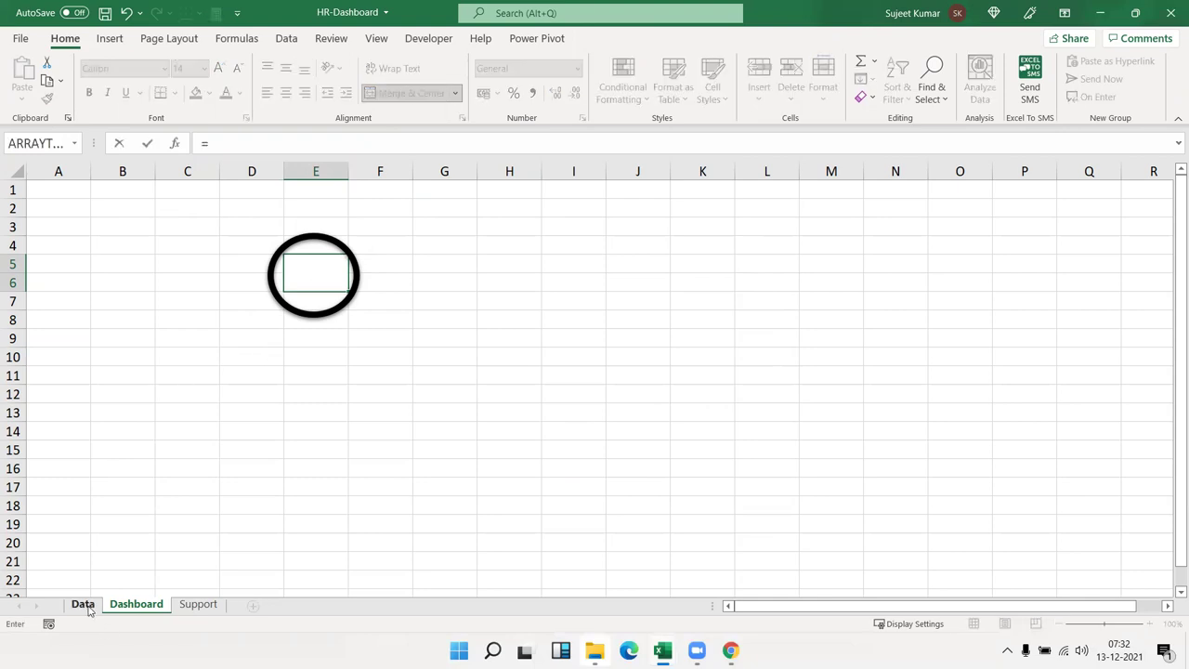
pyautogui.click(85, 605)
pyautogui.click(199, 605)
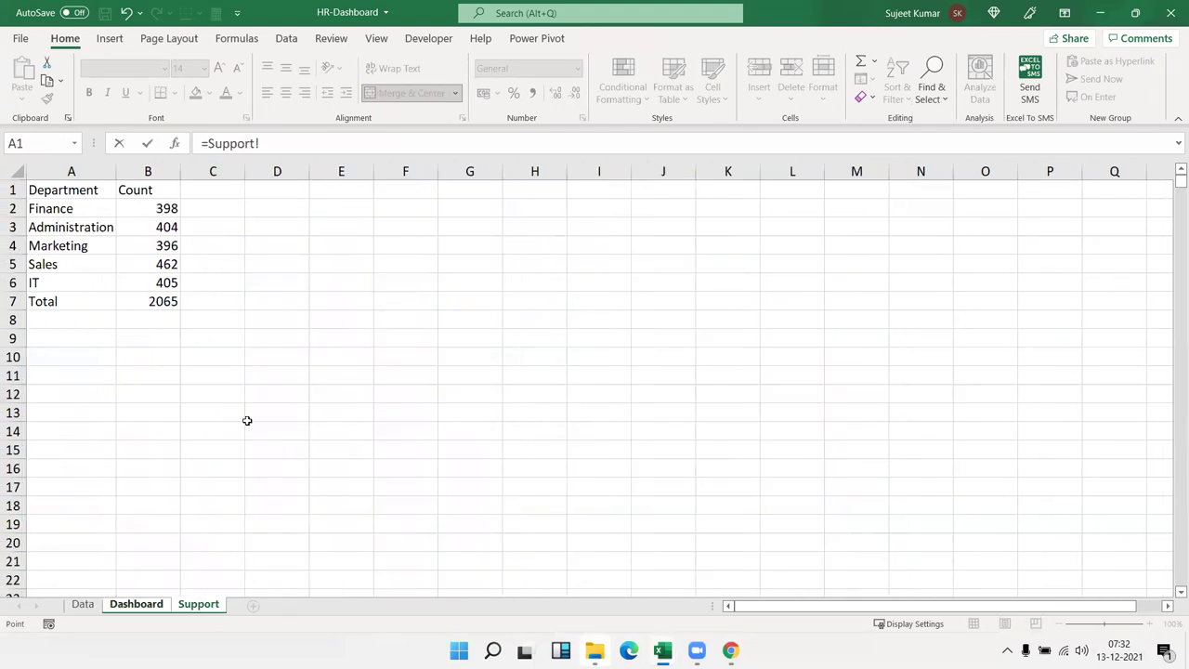
pyautogui.click(161, 301)
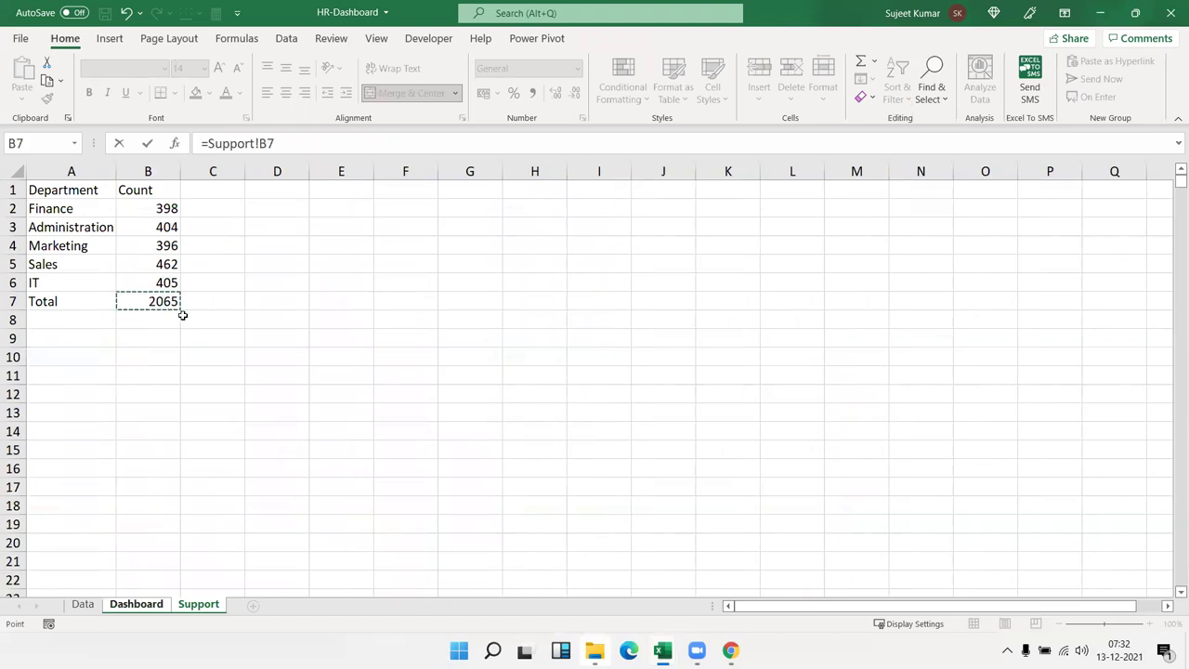
pyautogui.press('Return')
# Give the merged 2065 cell white text and a black fill
pyautogui.click(248, 387)
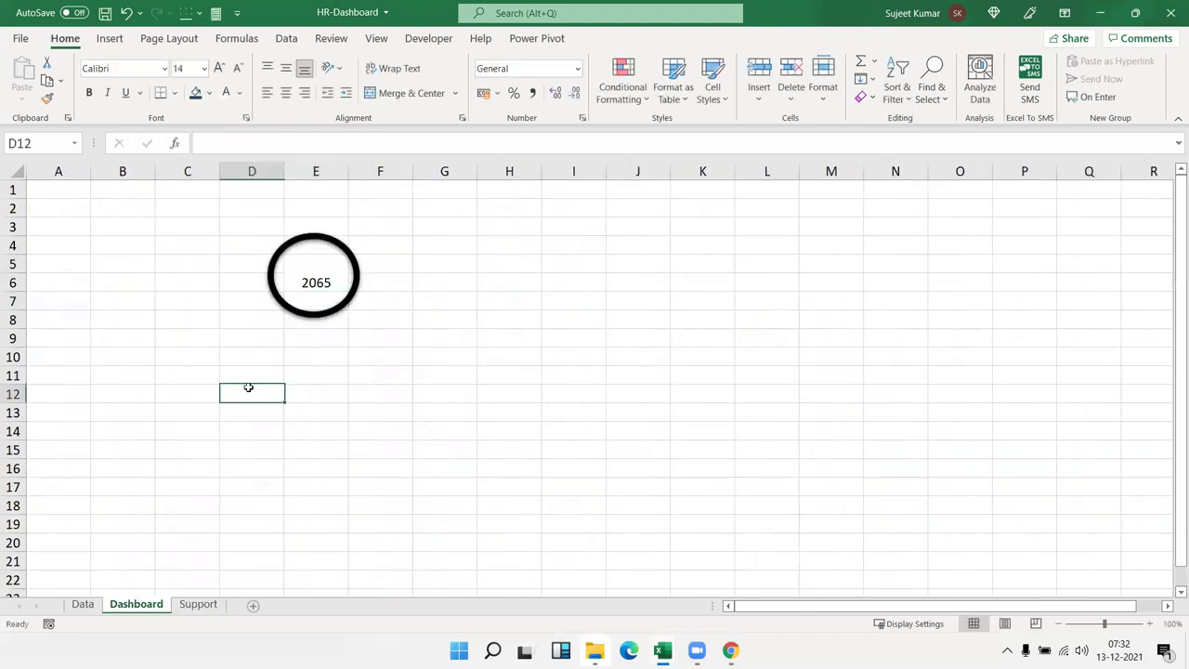
pyautogui.click(315, 264)
pyautogui.click(225, 95)
pyautogui.click(209, 93)
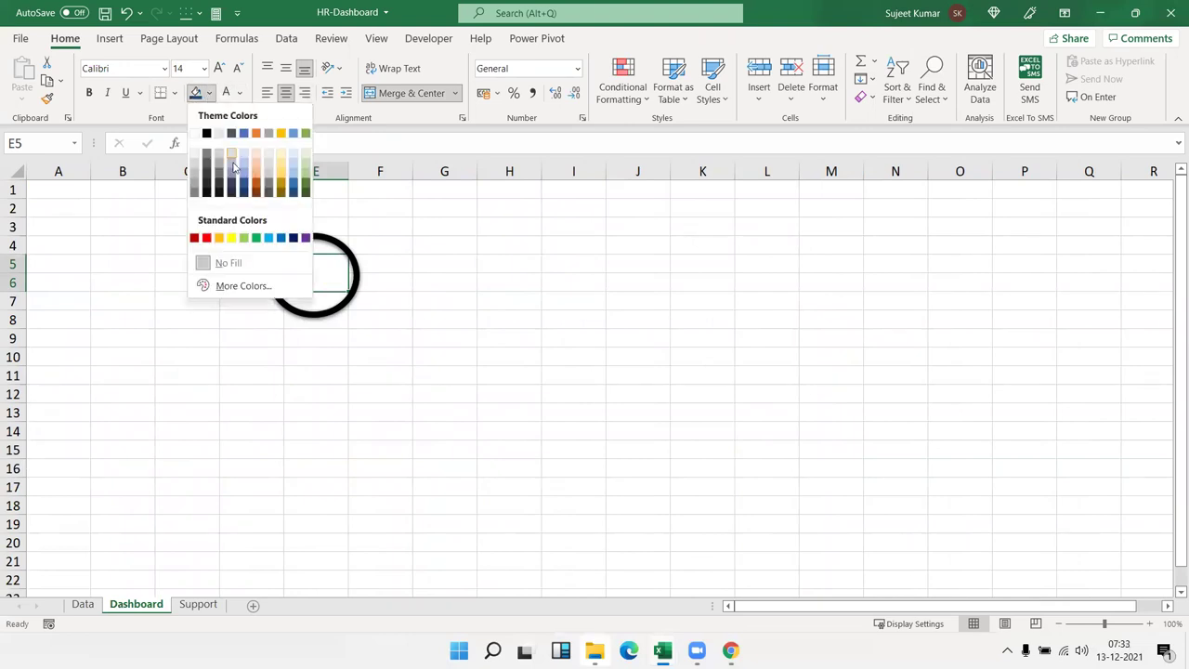
pyautogui.click(206, 132)
pyautogui.click(507, 301)
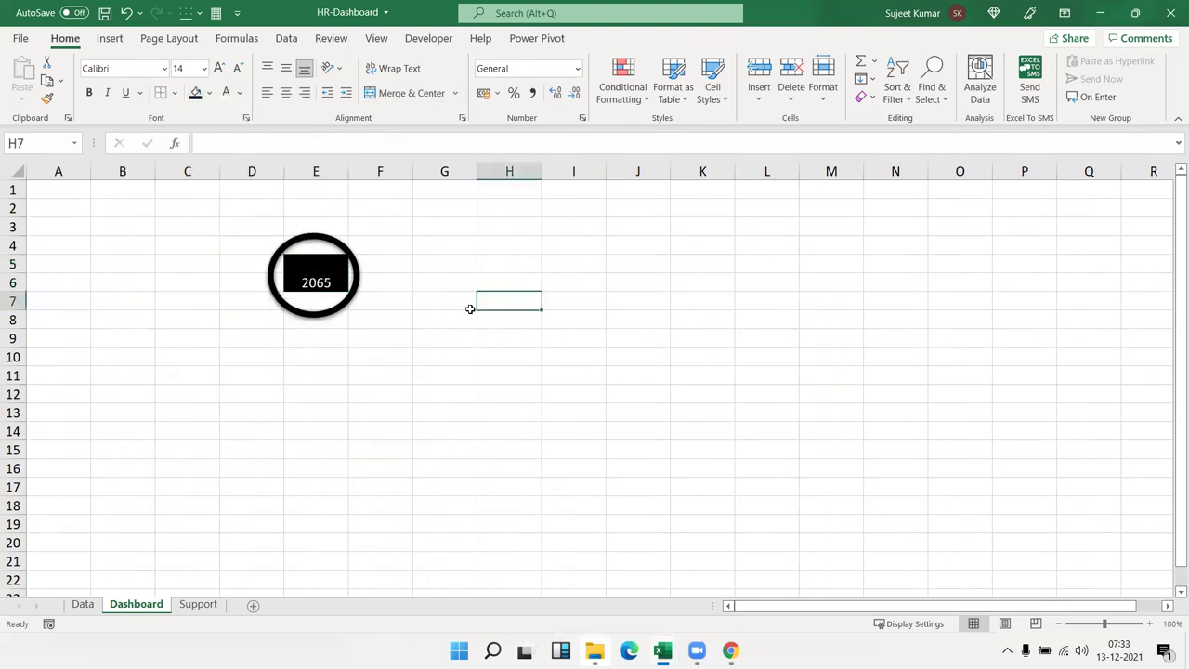
# Set the 2065 cell's font colour to Automatic and middle-align it vertically
pyautogui.click(342, 313)
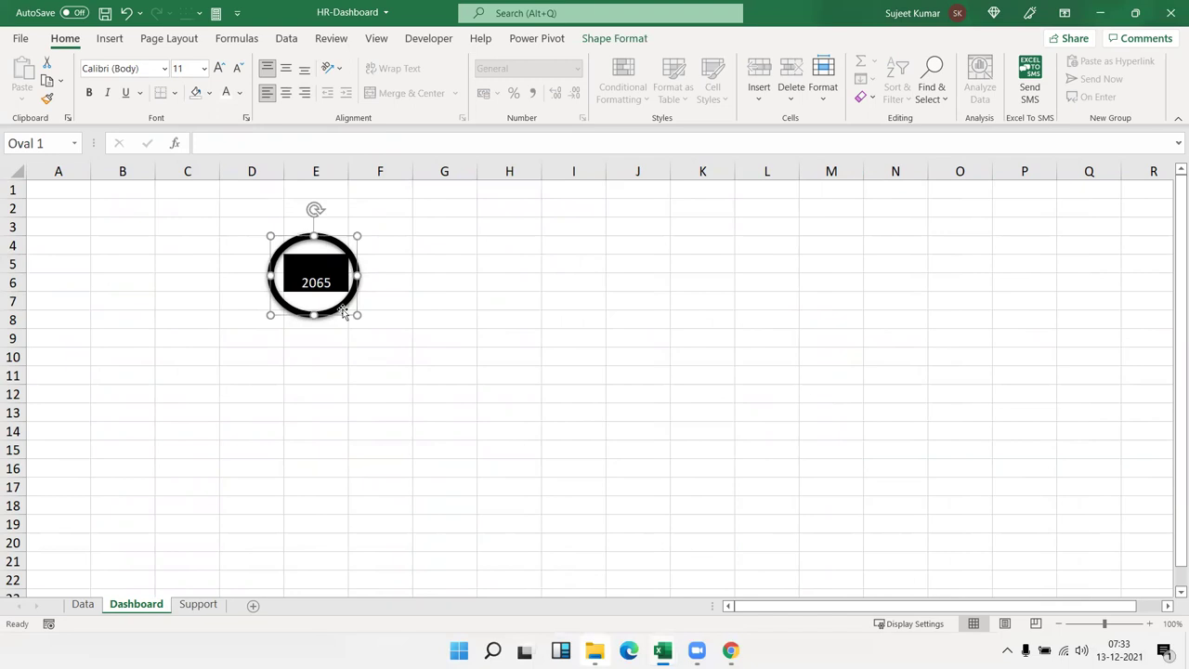
pyautogui.press('Escape')
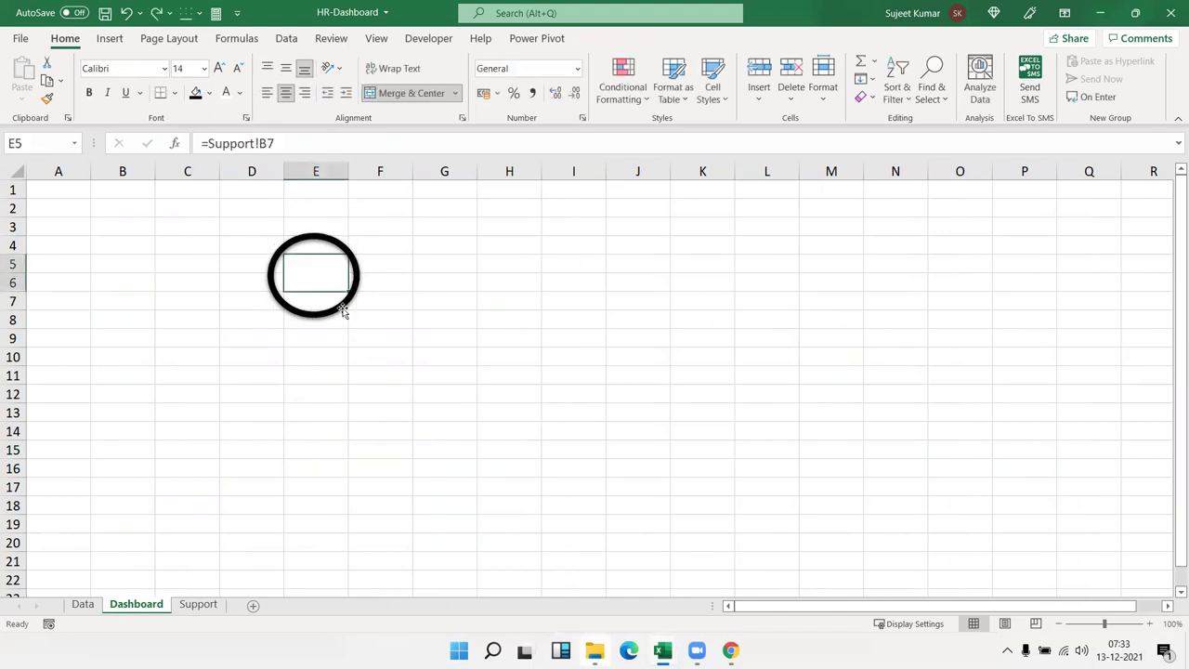
pyautogui.moveTo(238, 238); pyautogui.dragTo(393, 317)
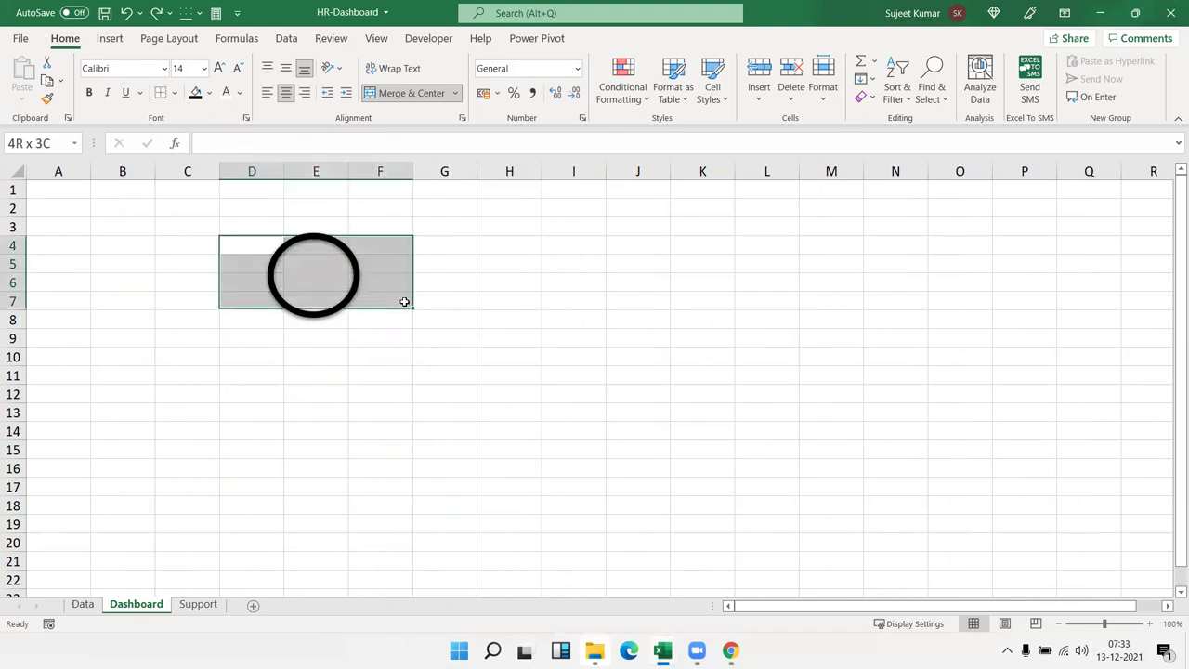
pyautogui.click(340, 310)
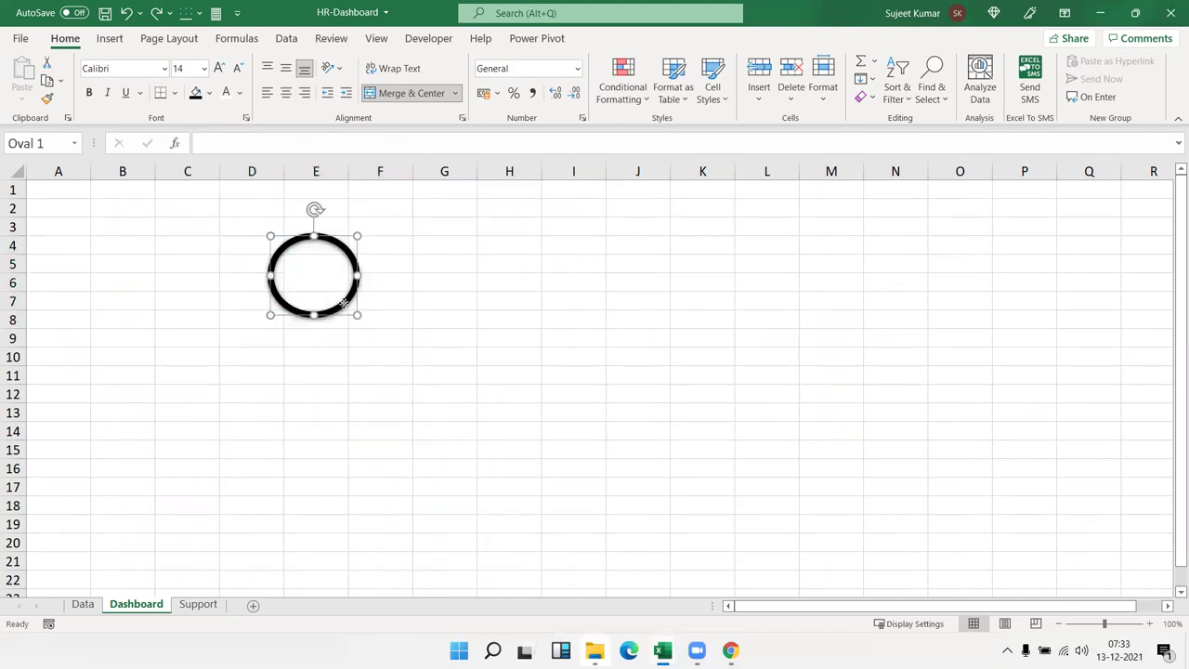
pyautogui.click(327, 277)
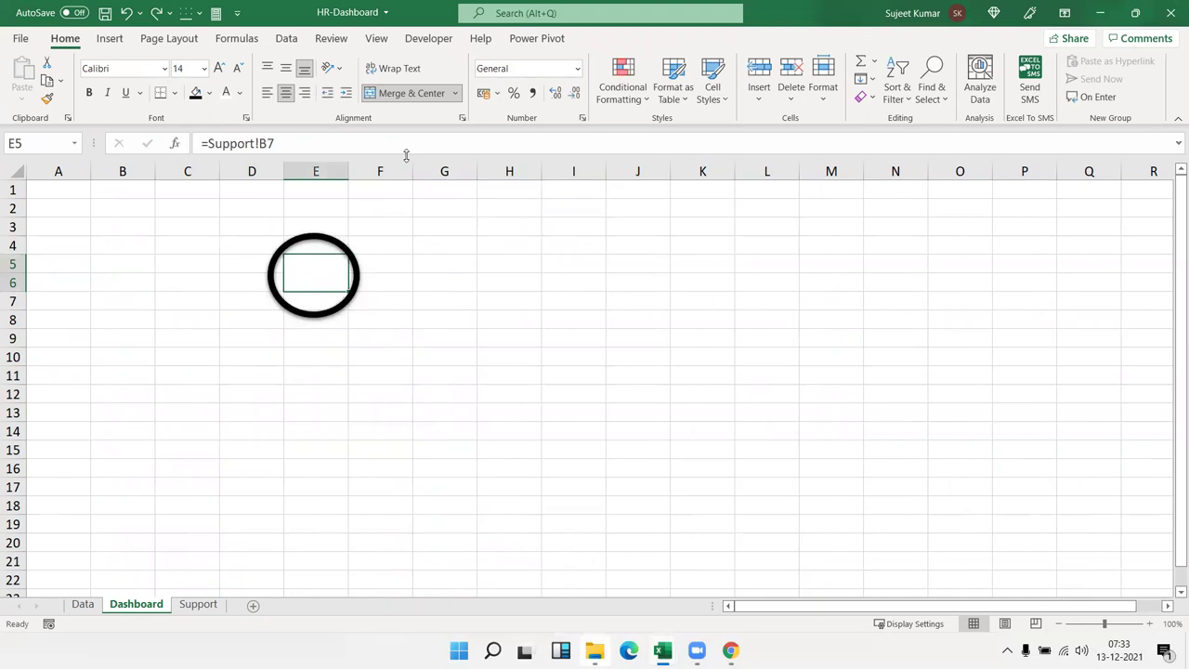
pyautogui.click(239, 93)
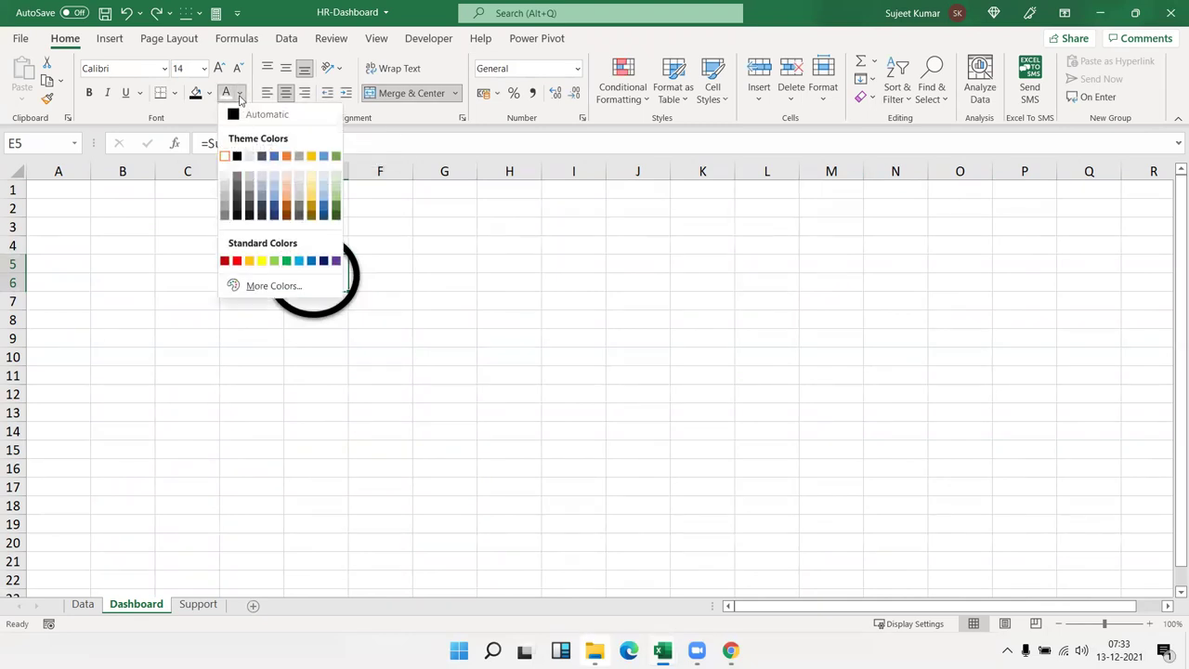
pyautogui.click(245, 115)
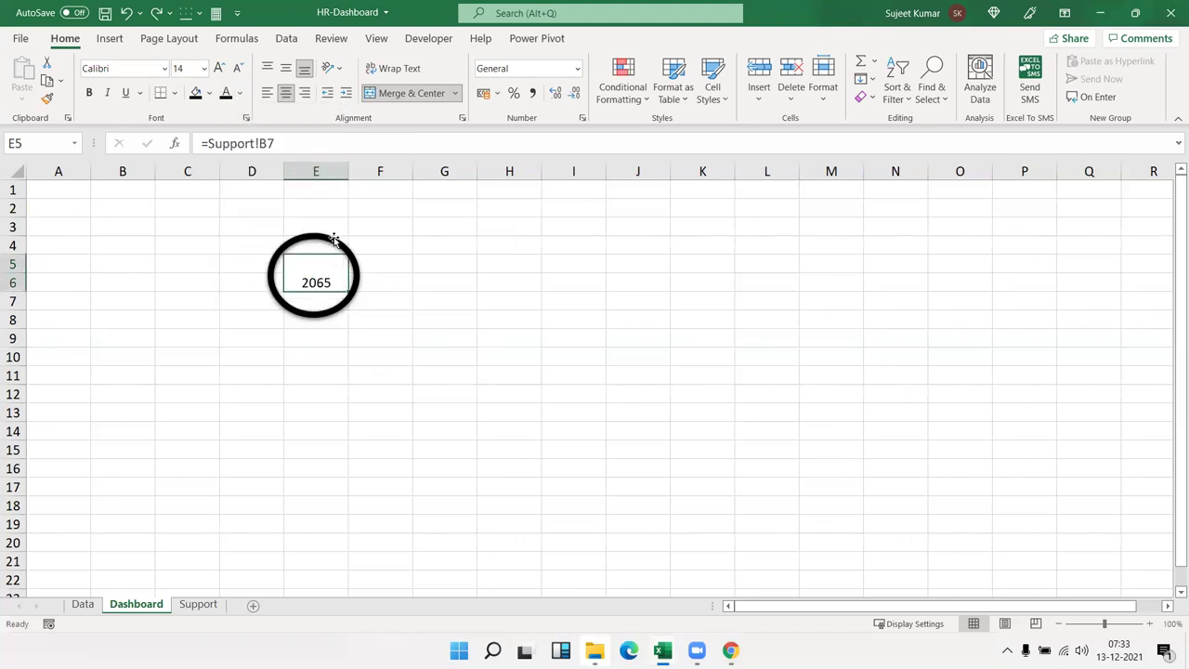
pyautogui.click(284, 70)
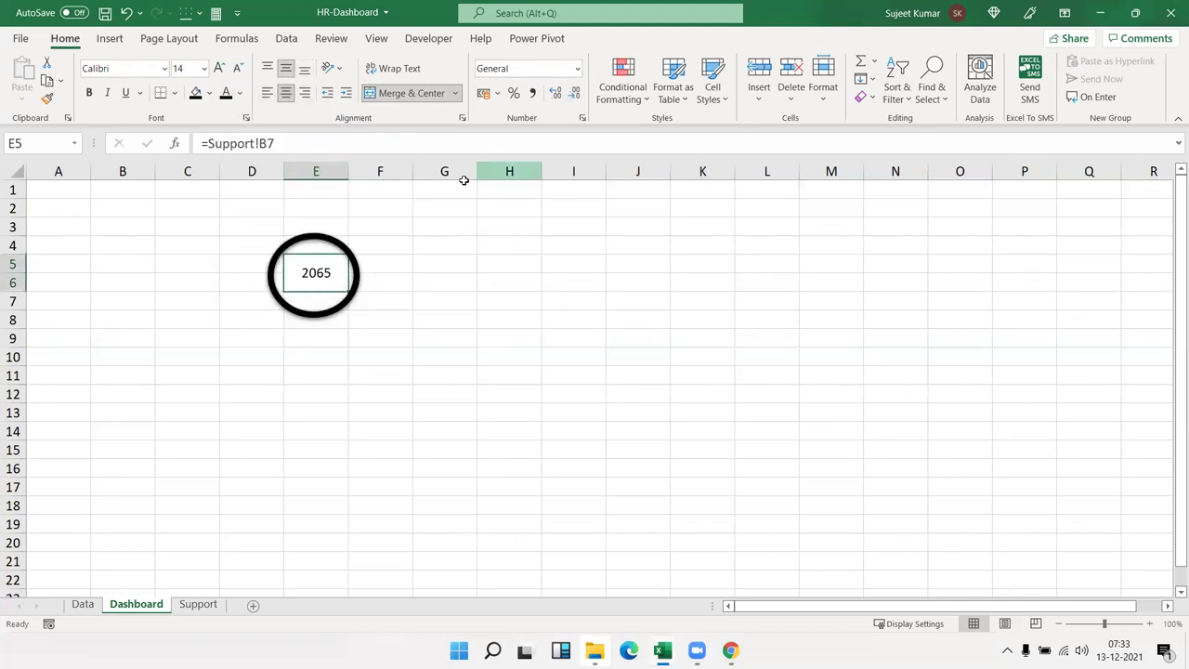
pyautogui.doubleClick(350, 248)
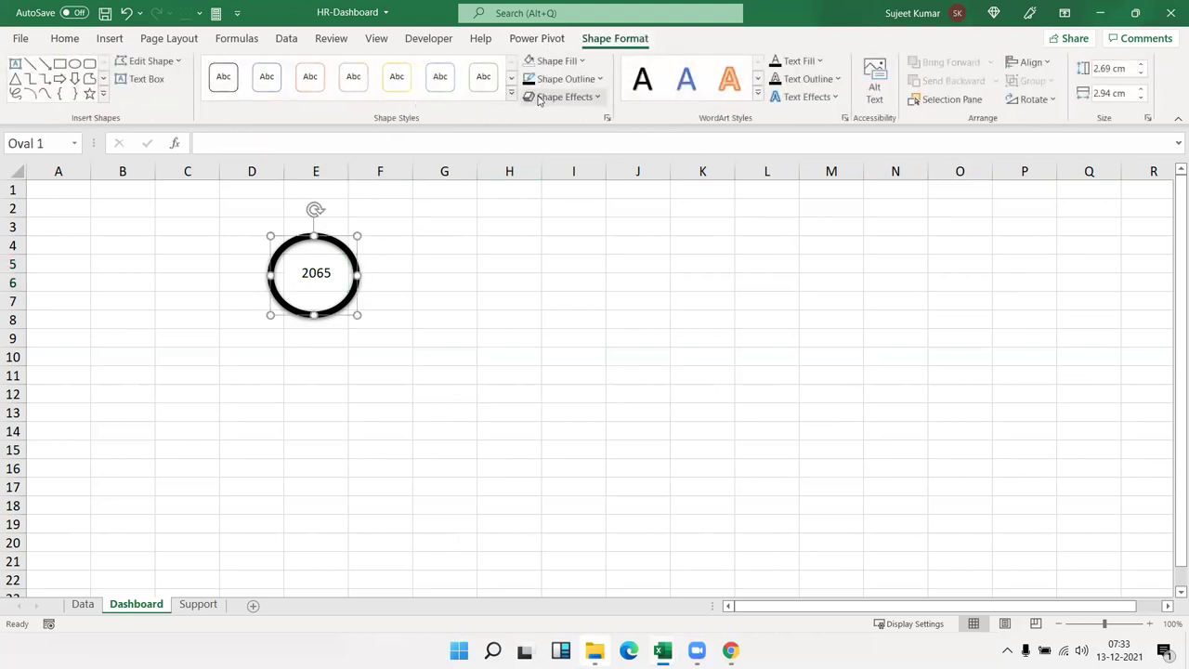
# Apply the solid black shape style, then set the circle's fill transparency to 30% in Format Shape
pyautogui.click(510, 96)
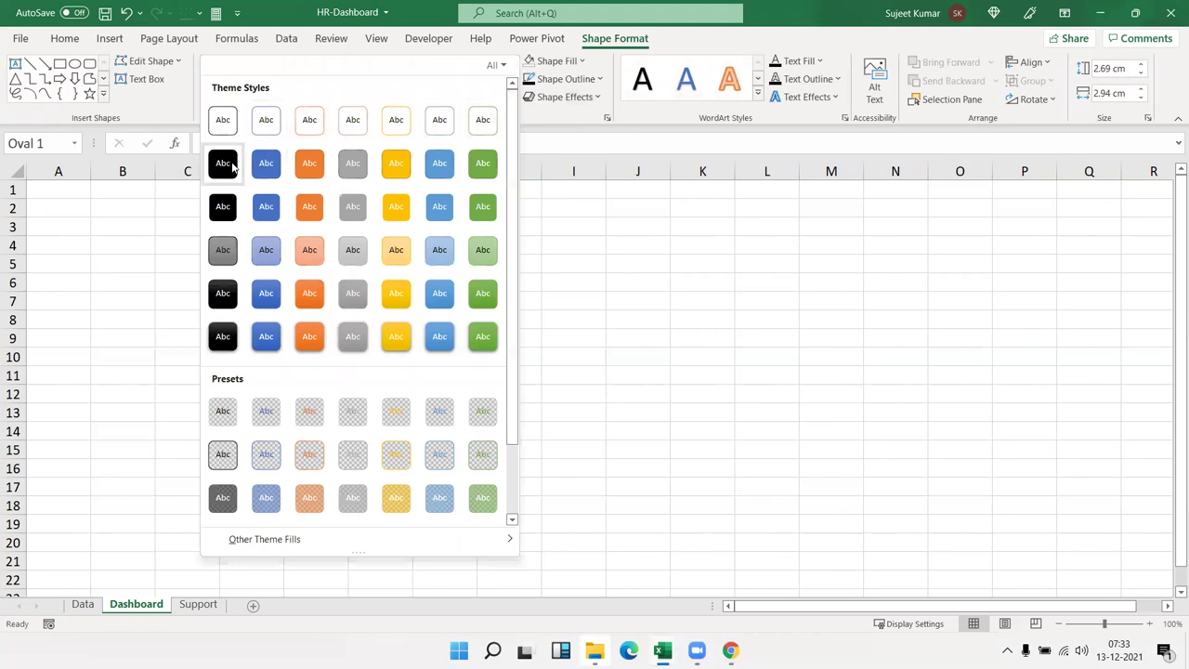
pyautogui.click(232, 165)
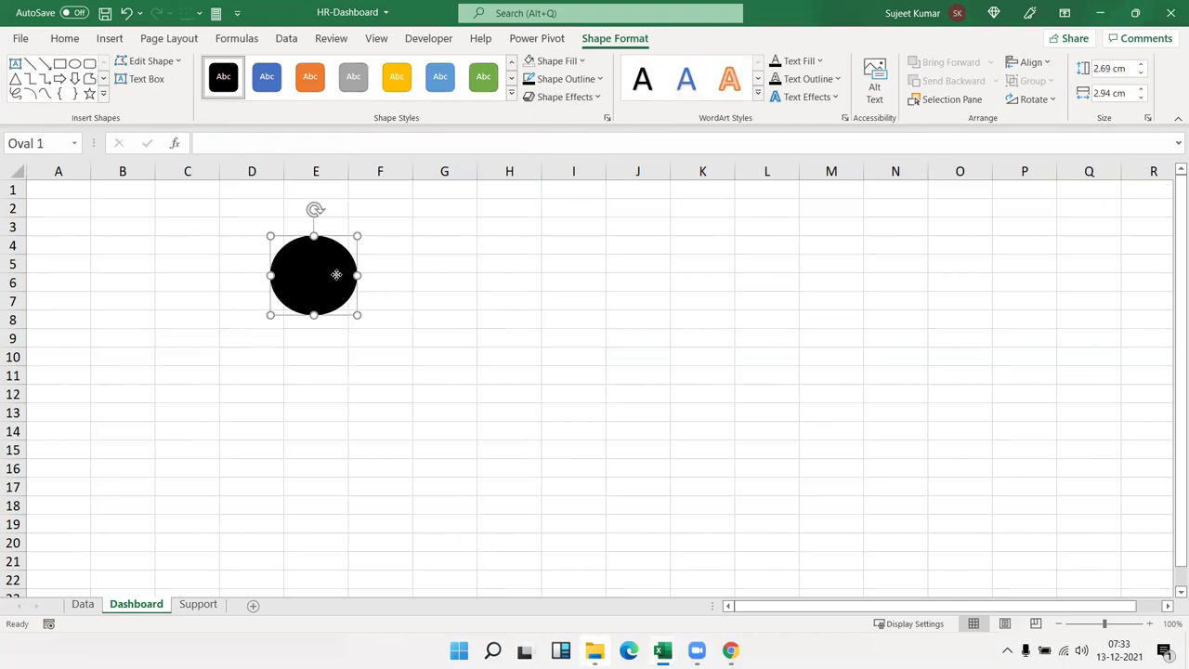
pyautogui.rightClick(340, 280)
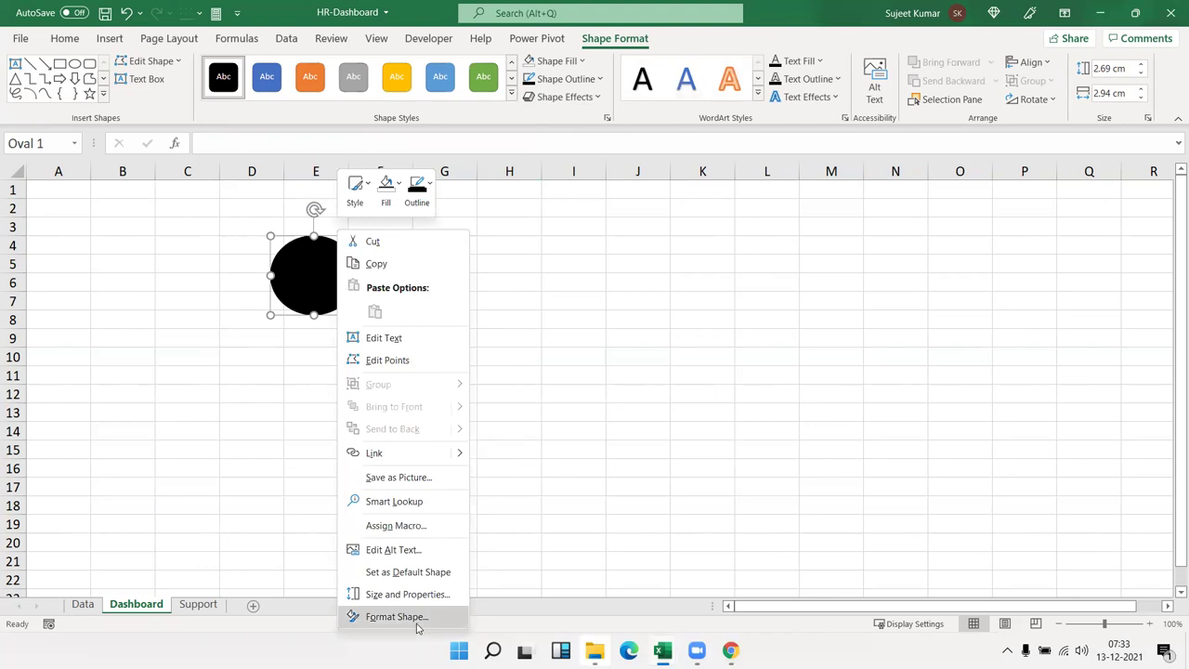
pyautogui.click(397, 616)
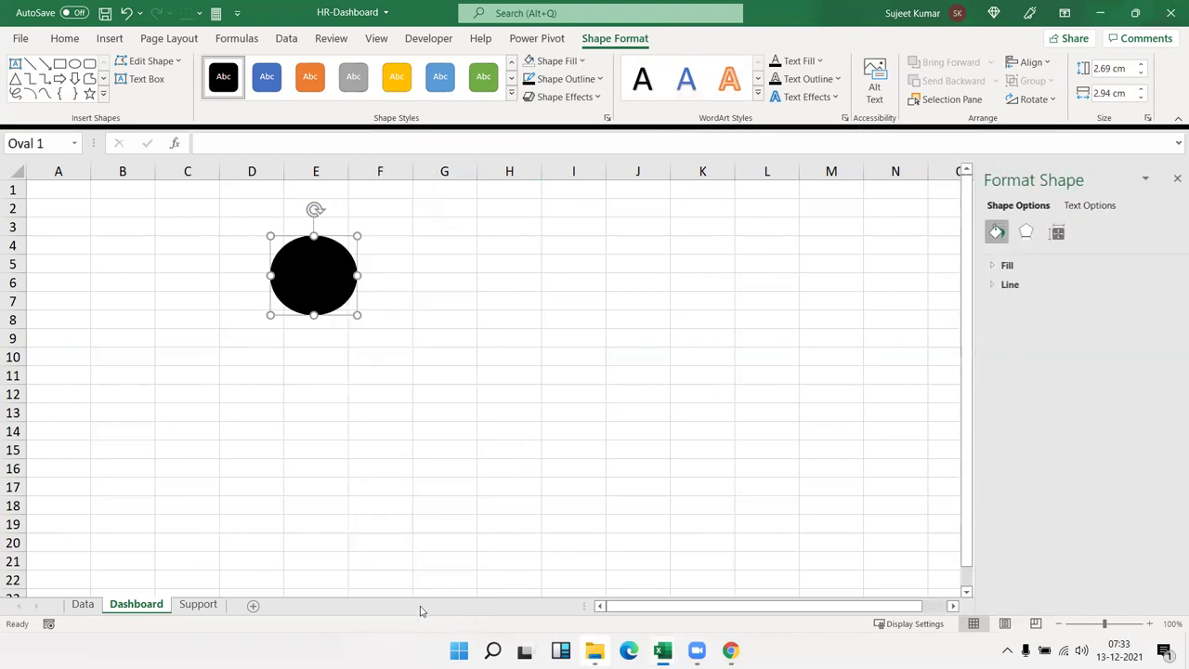
pyautogui.click(1008, 268)
pyautogui.moveTo(1075, 416); pyautogui.dragTo(1076, 412)
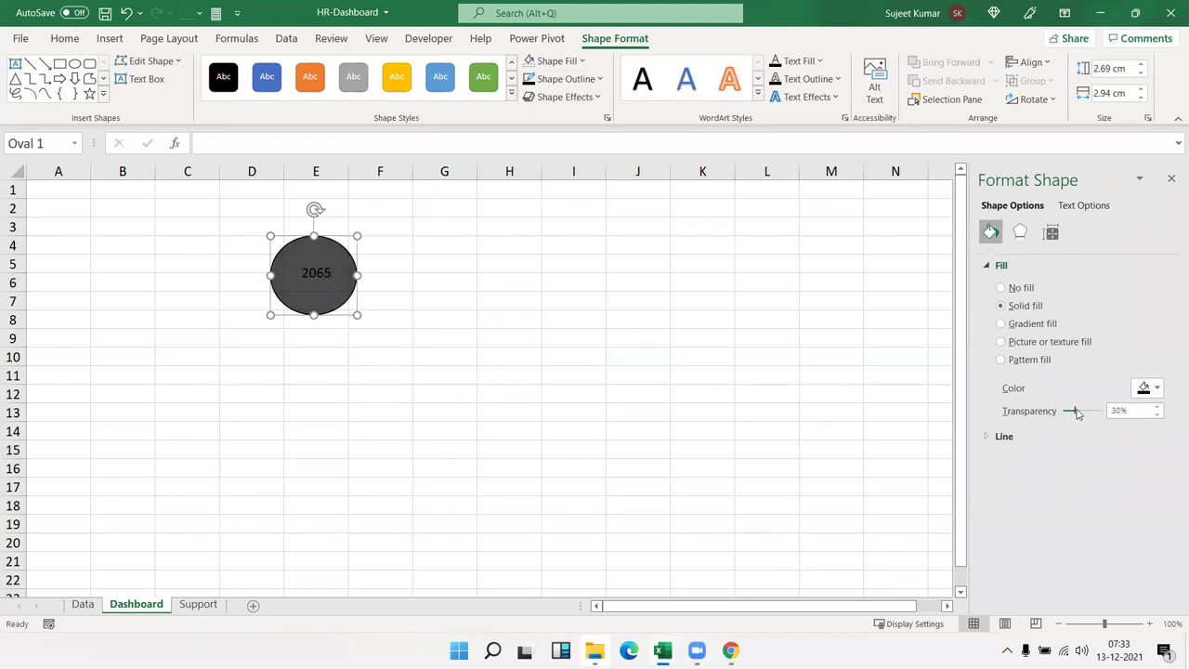
# Try white text on E5:G6, then lower the circle's fill transparency to 22%
pyautogui.click(64, 38)
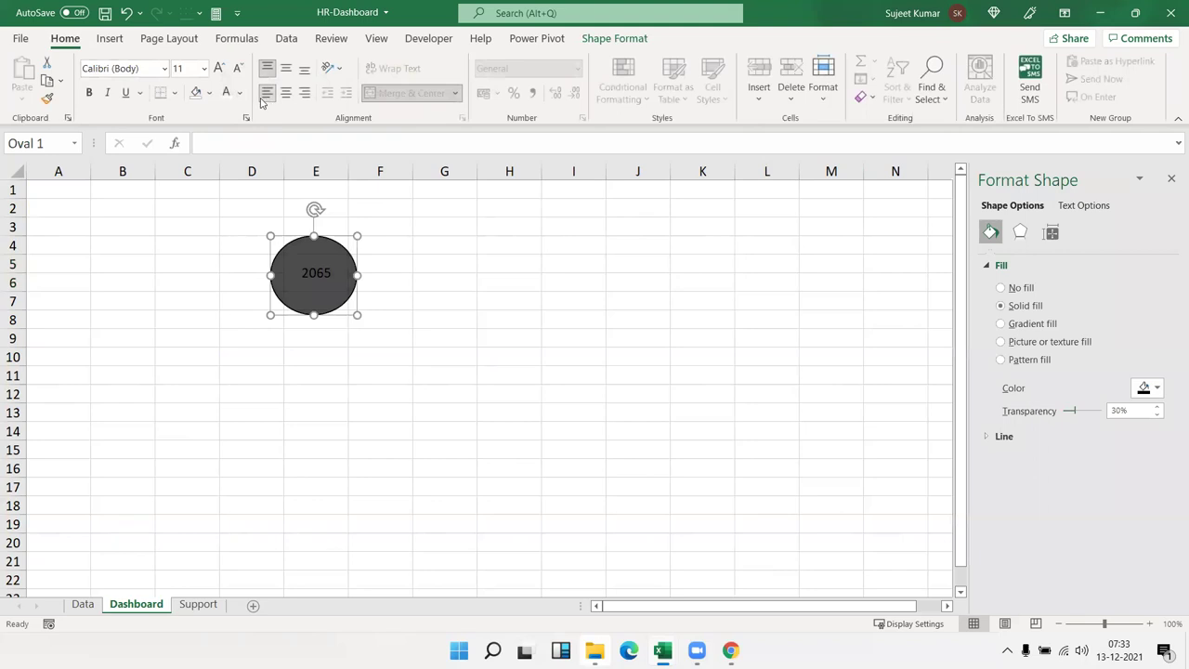
pyautogui.click(504, 280)
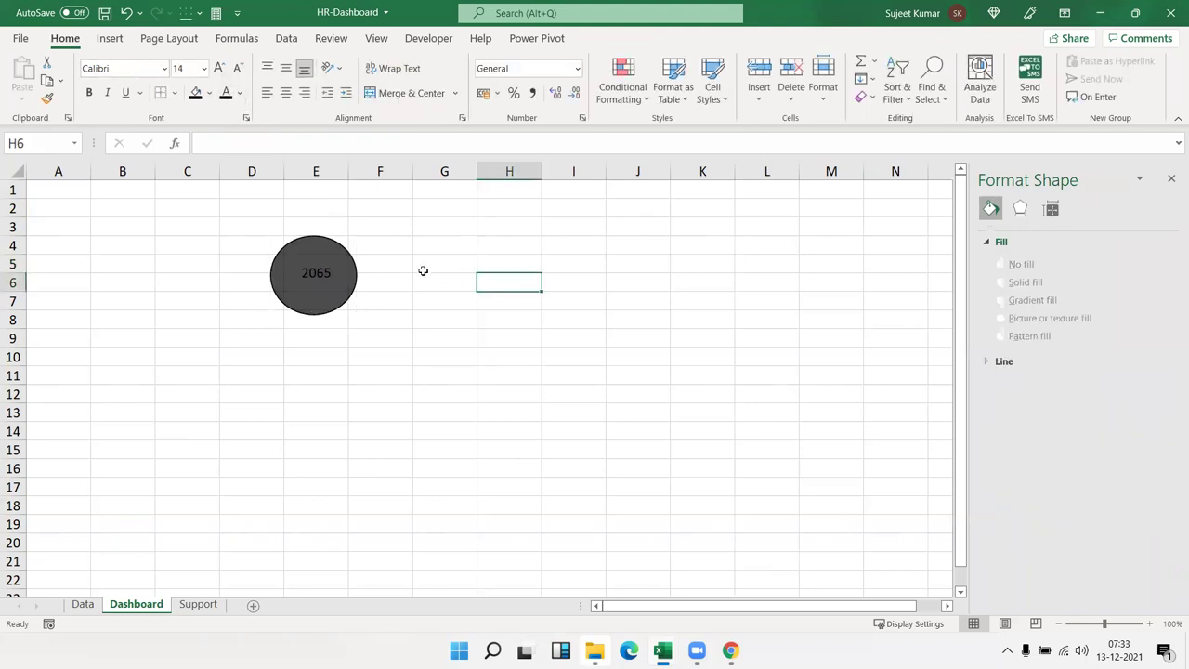
pyautogui.moveTo(423, 270); pyautogui.dragTo(306, 269)
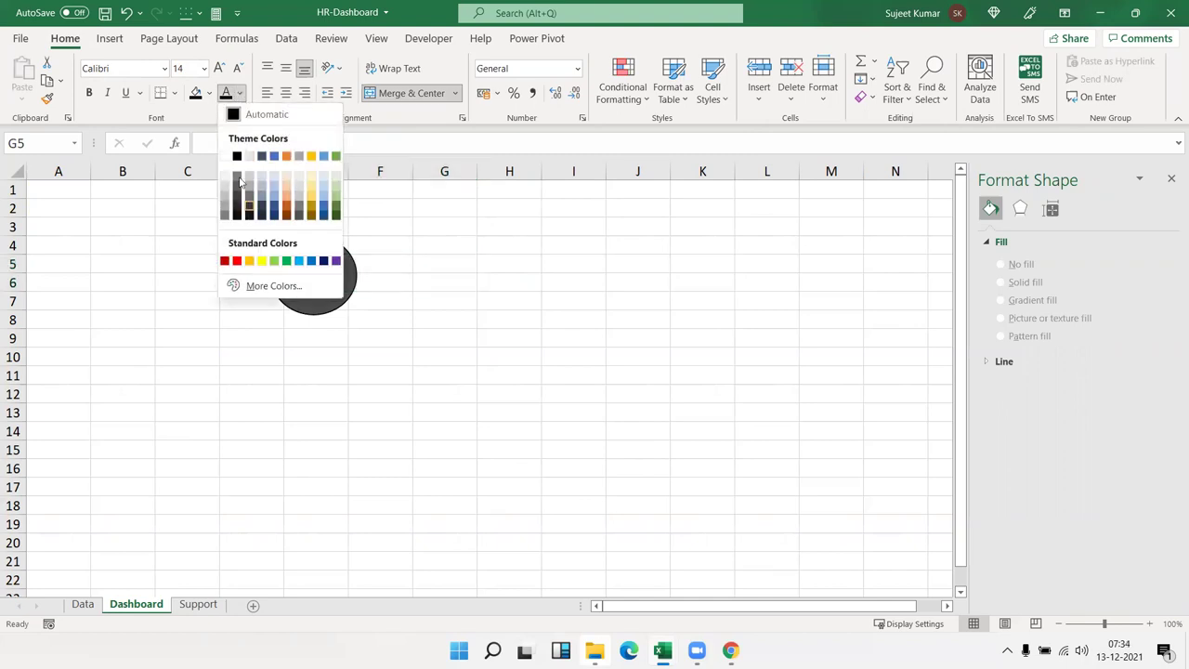
pyautogui.click(224, 156)
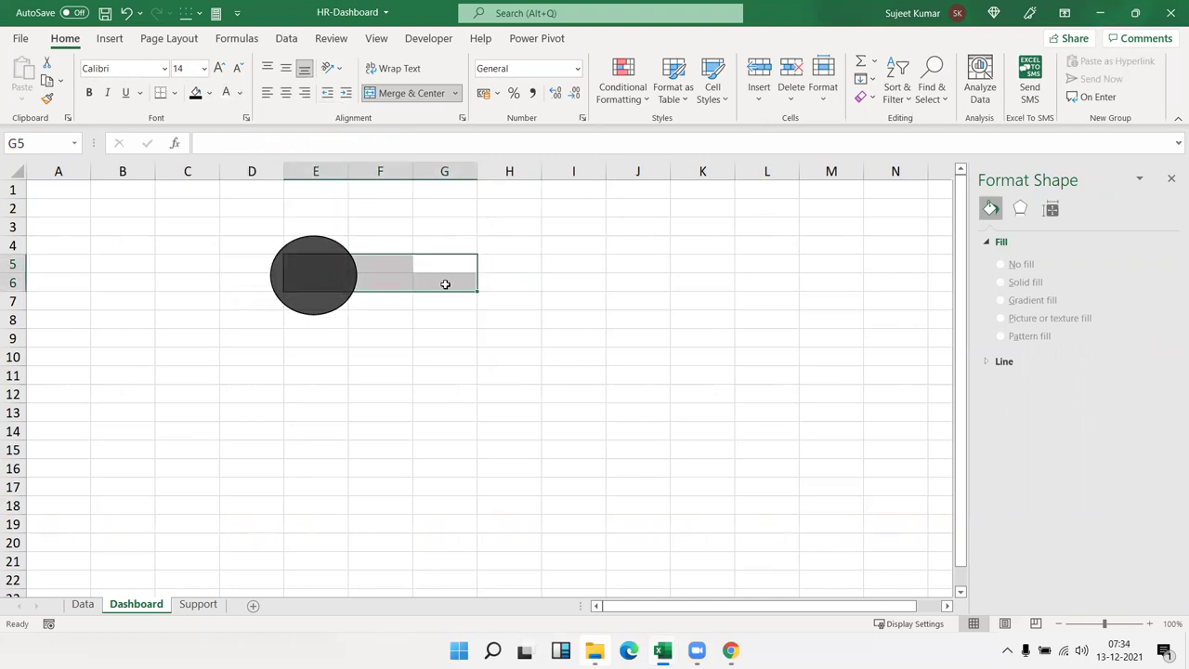
pyautogui.click(423, 339)
pyautogui.click(303, 279)
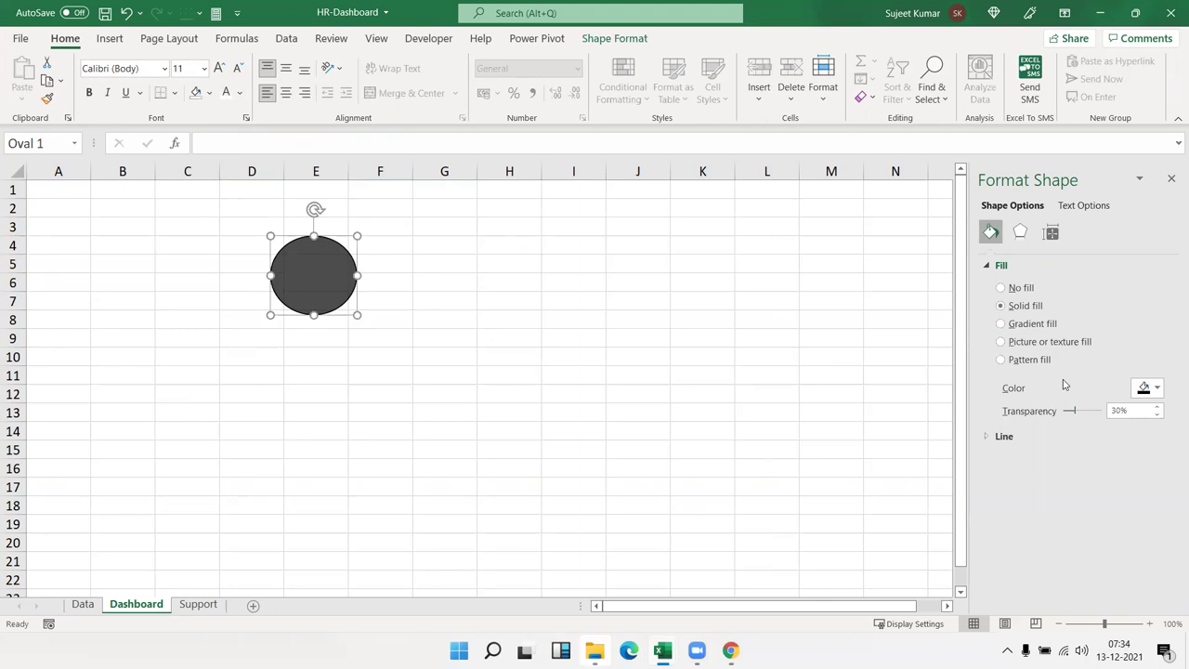
pyautogui.moveTo(1075, 413); pyautogui.dragTo(1069, 414)
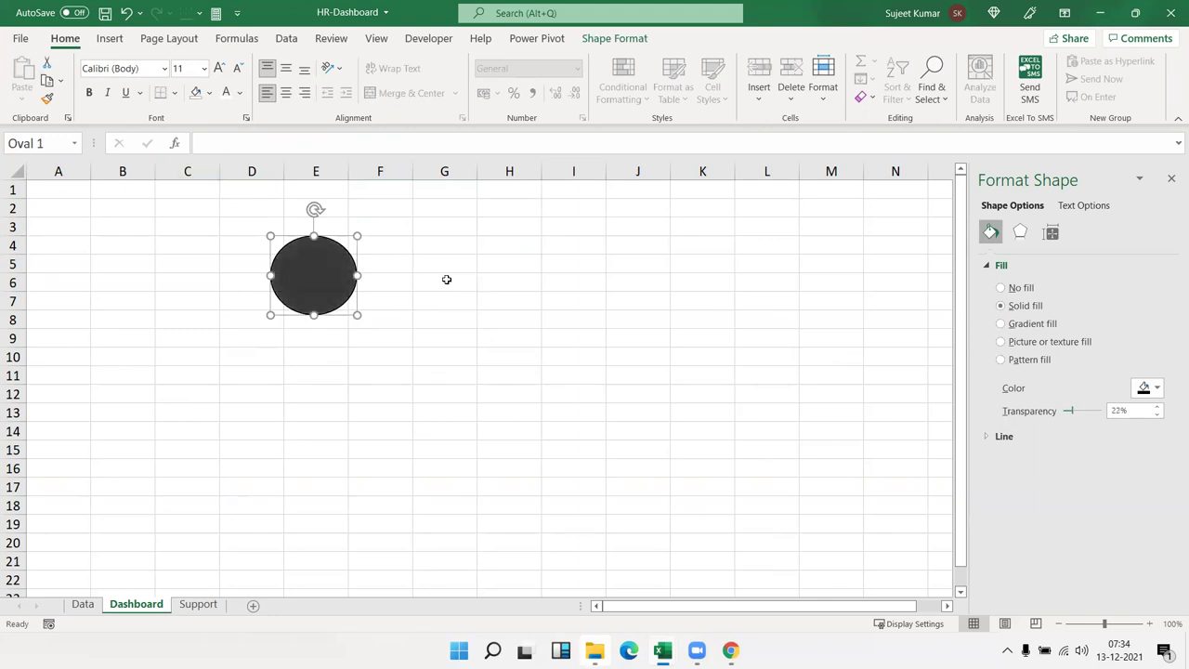
# Reset the E5:G6 headcount text colour to Automatic black
pyautogui.moveTo(446, 279); pyautogui.dragTo(307, 265)
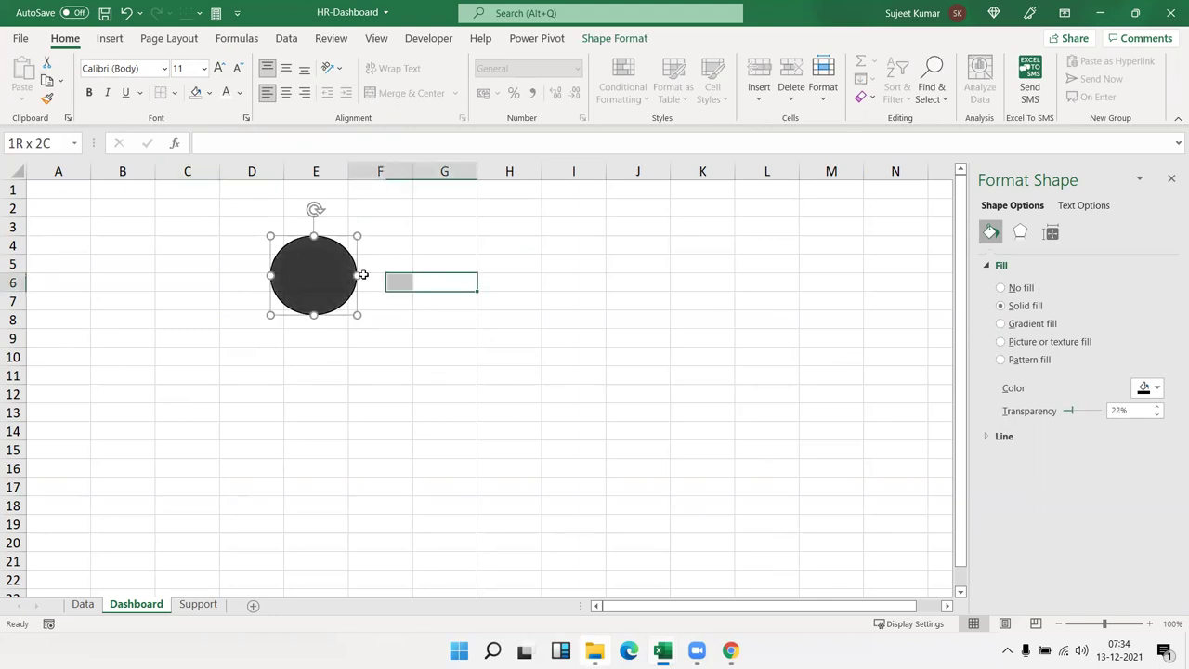
pyautogui.click(238, 93)
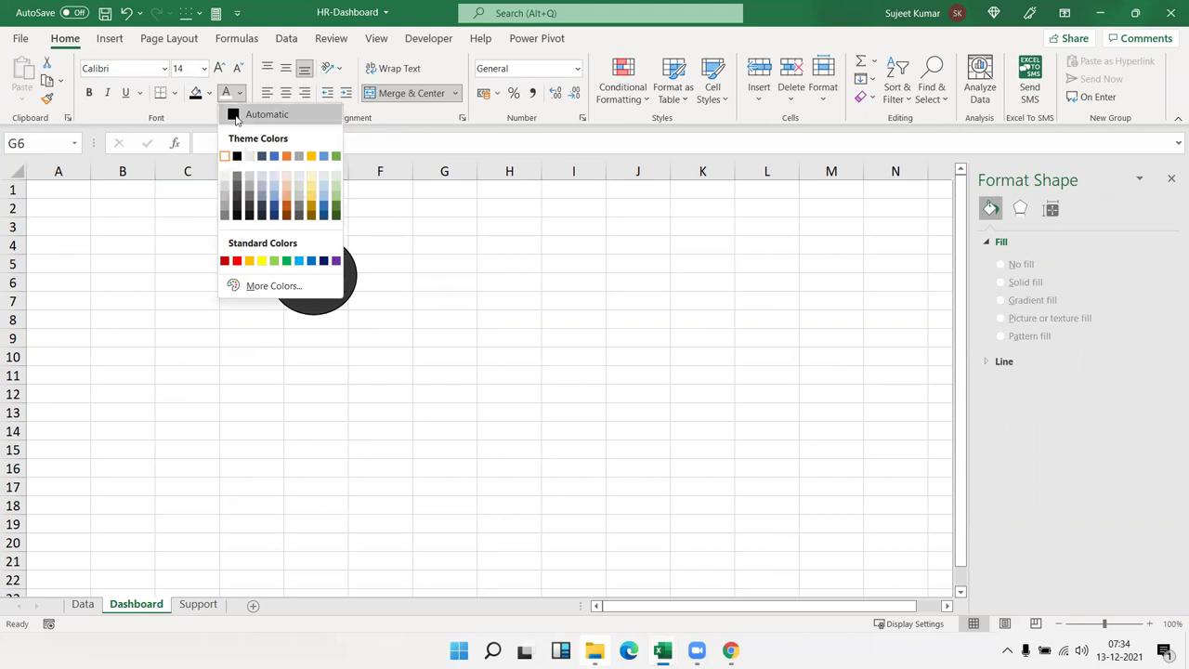
pyautogui.click(234, 115)
pyautogui.click(429, 260)
pyautogui.click(343, 271)
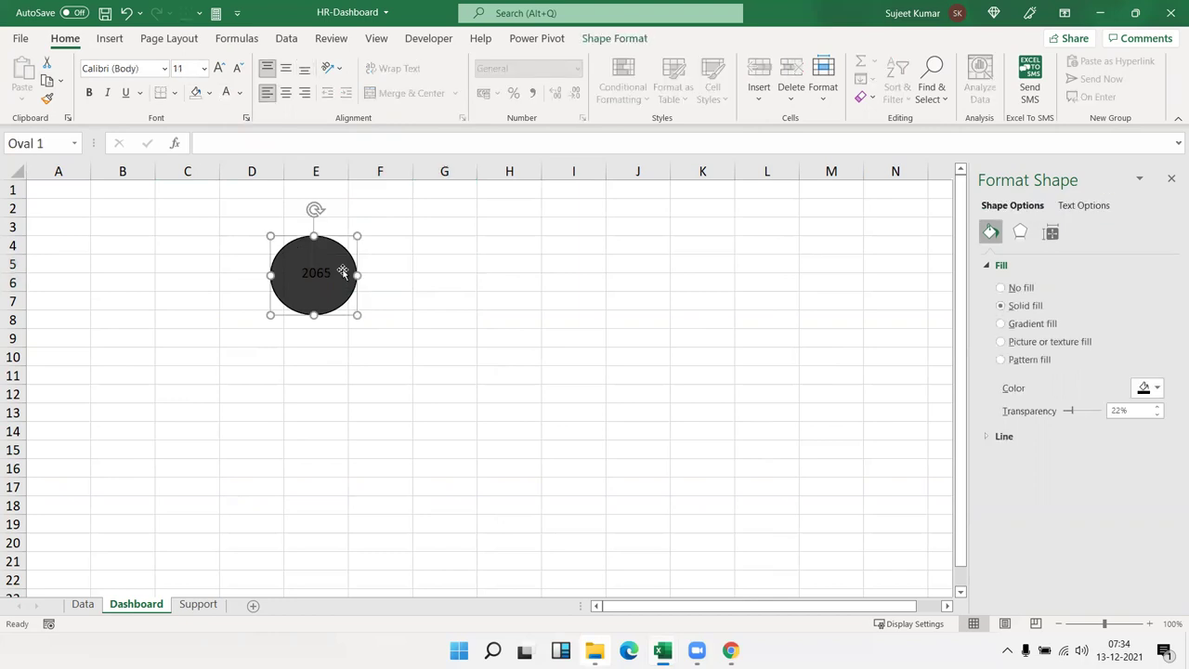
# Remove the circle's fill from the Shape Format ribbon
pyautogui.click(536, 38)
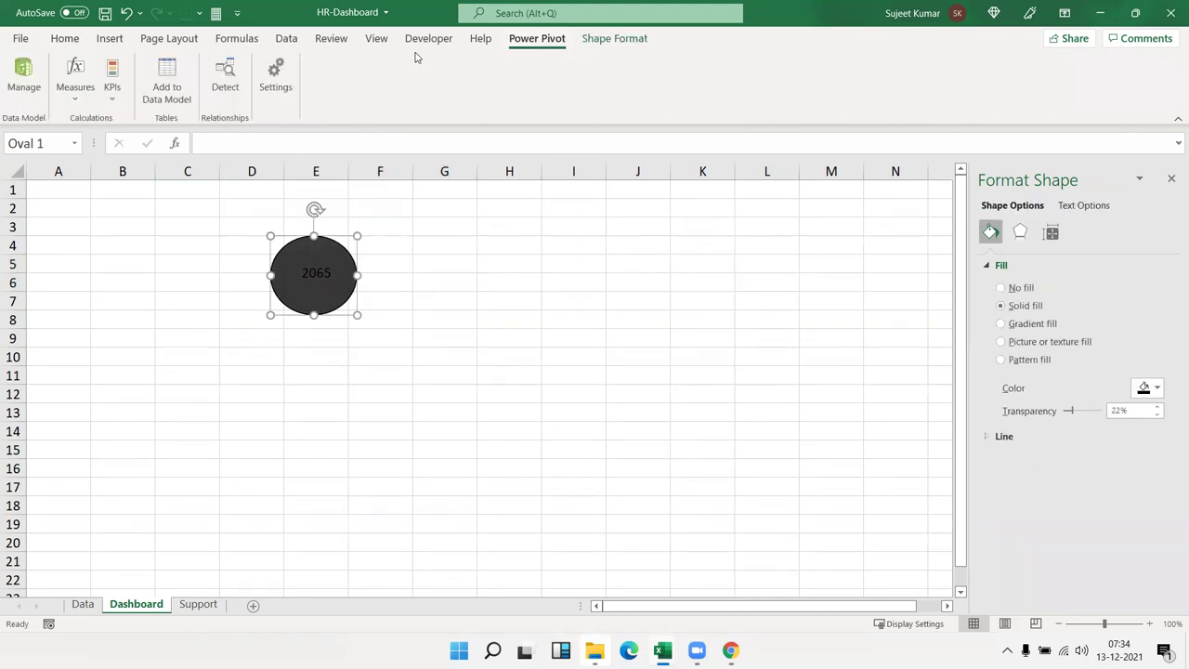
pyautogui.scroll(-1, 415, 58)
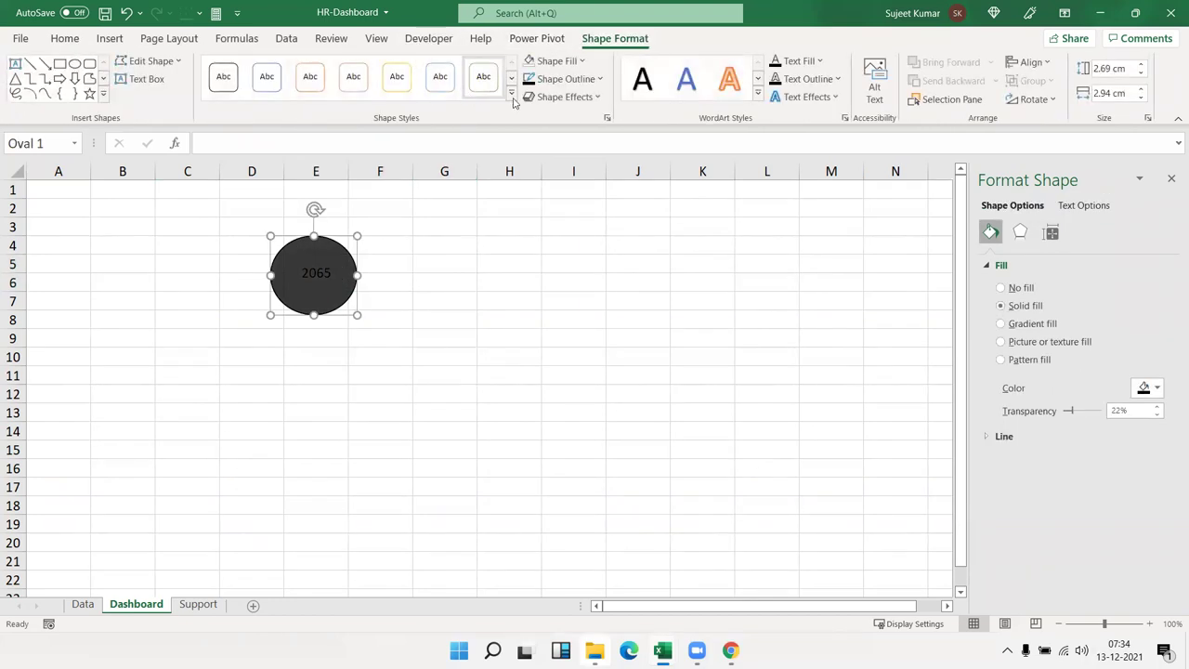
pyautogui.click(581, 60)
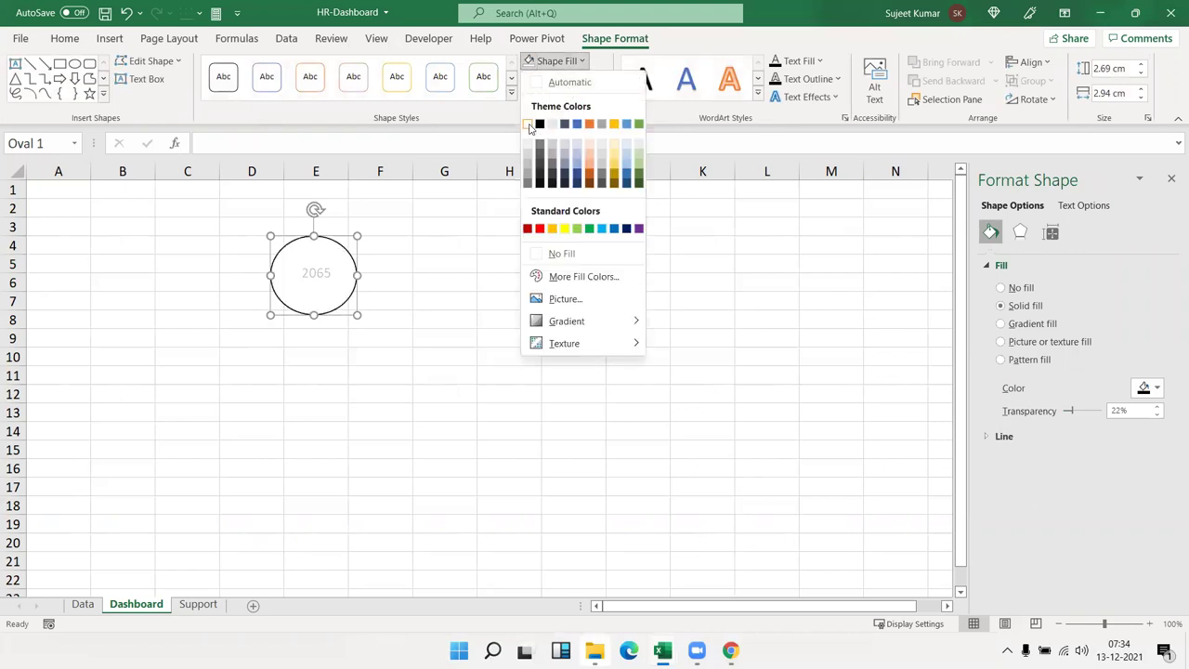
pyautogui.click(539, 254)
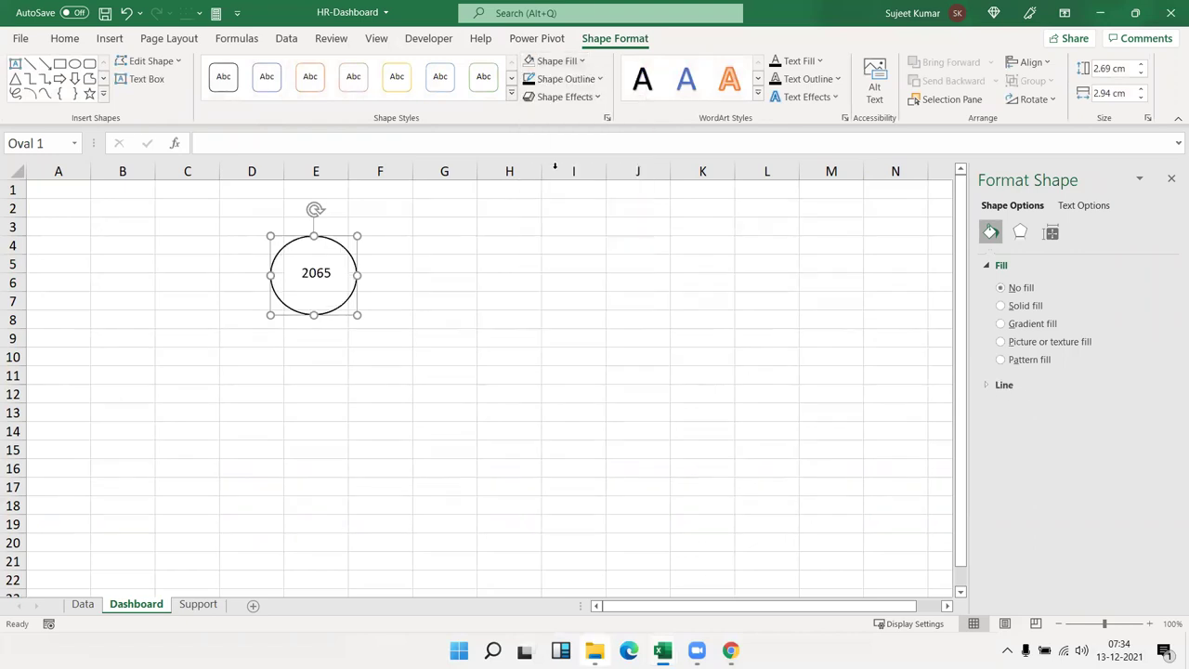
# Give the circle a 6 pt outline and shrink it to about 2.5 by 2.5 cm
pyautogui.click(566, 79)
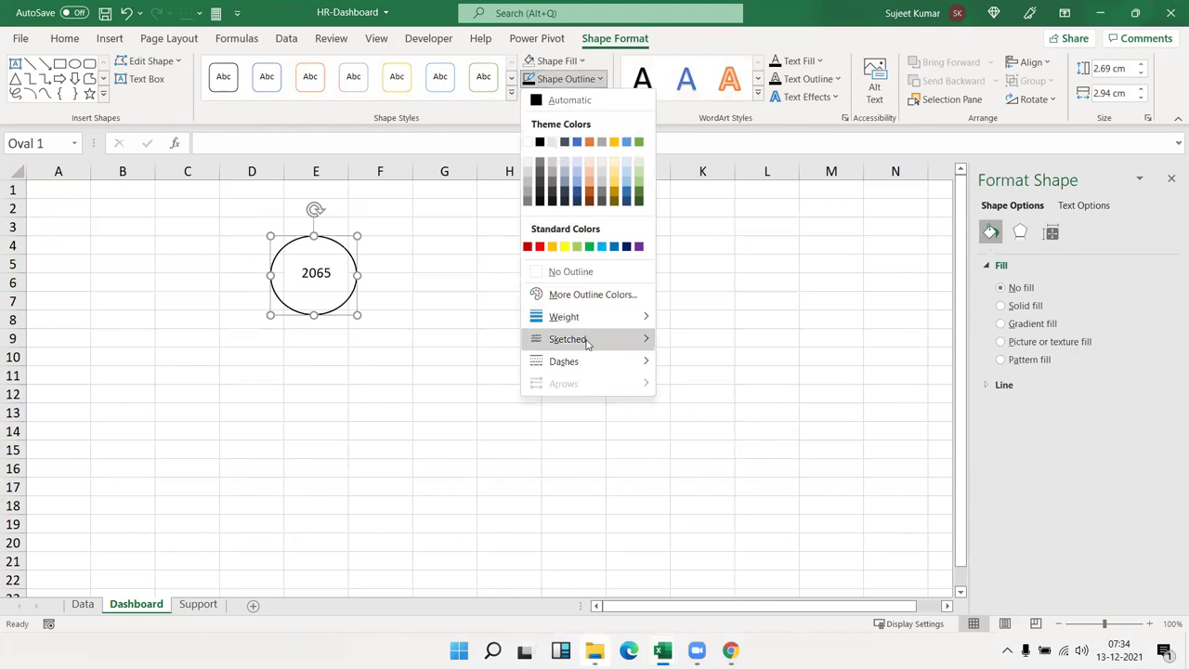
pyautogui.moveTo(589, 327)
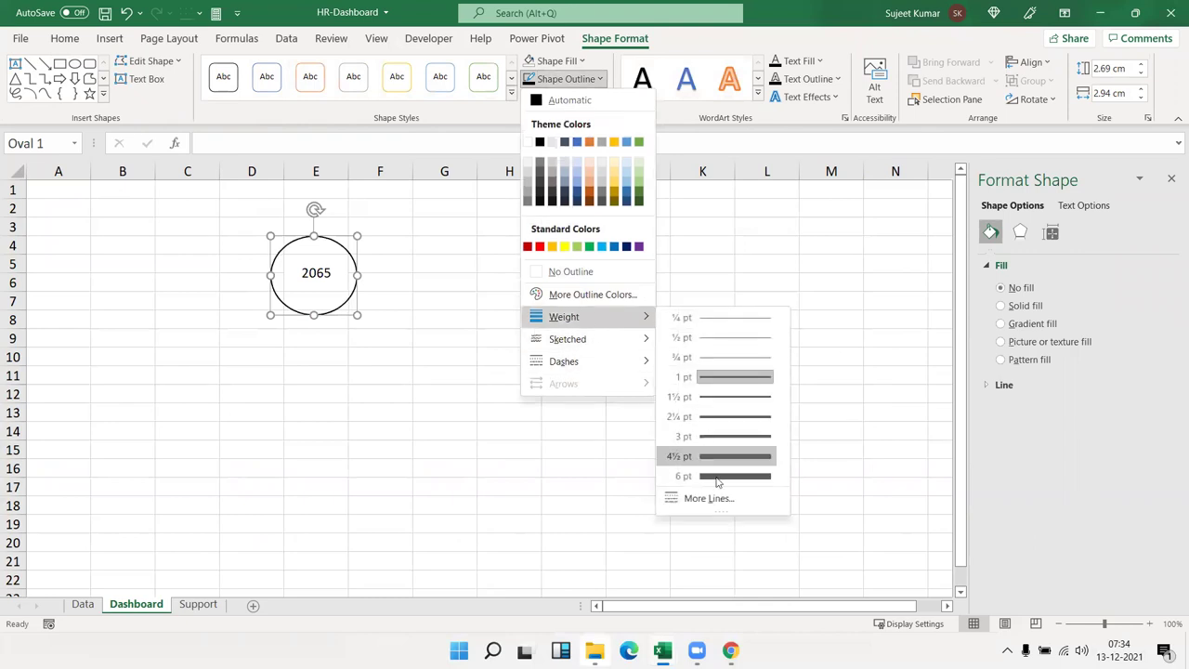
pyautogui.click(722, 477)
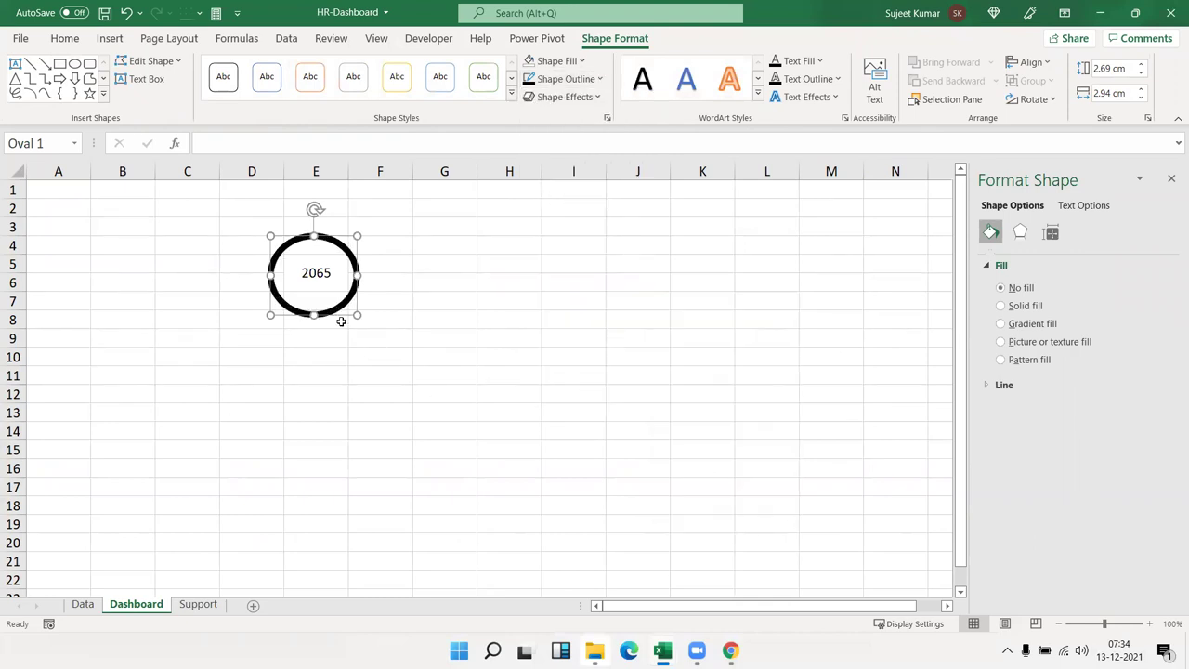
pyautogui.moveTo(266, 316); pyautogui.dragTo(281, 310)
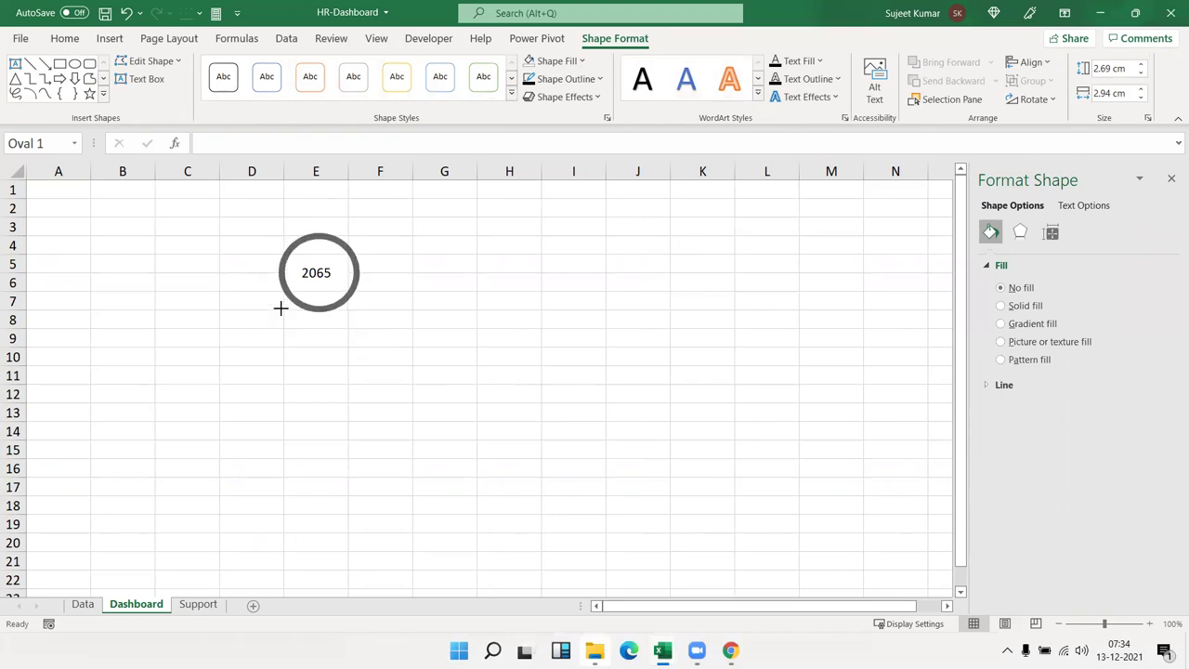
pyautogui.moveTo(354, 308); pyautogui.dragTo(347, 307)
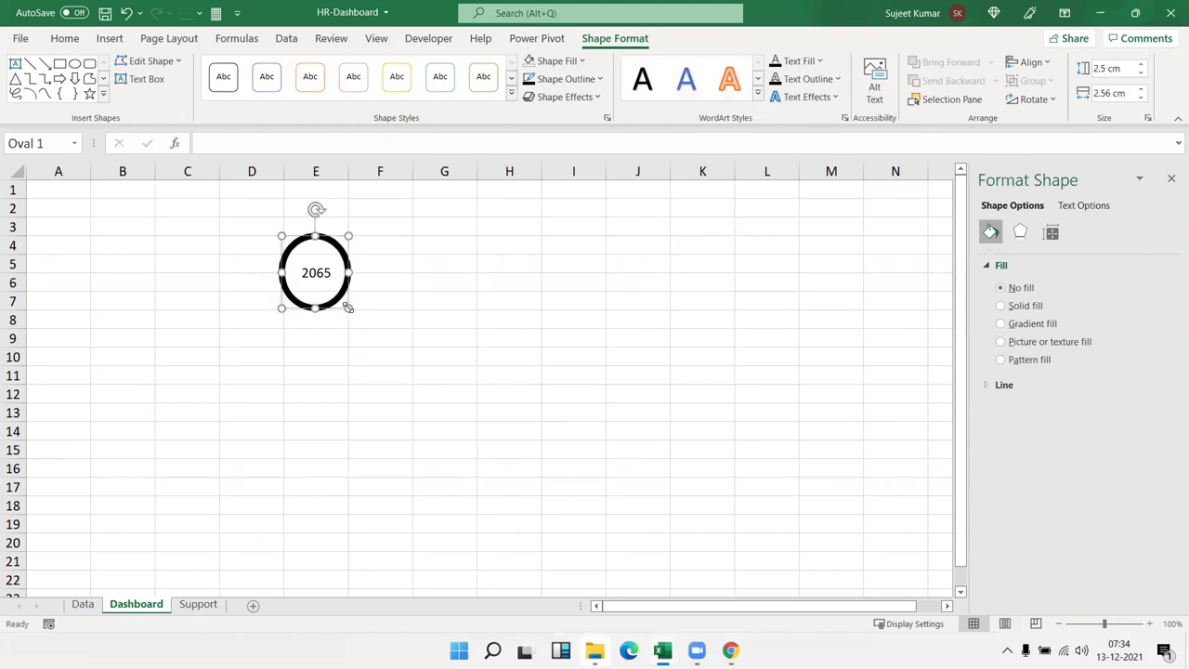
# Shorten the oval's height to make it a flatter ellipse
pyautogui.click(376, 260)
pyautogui.click(332, 244)
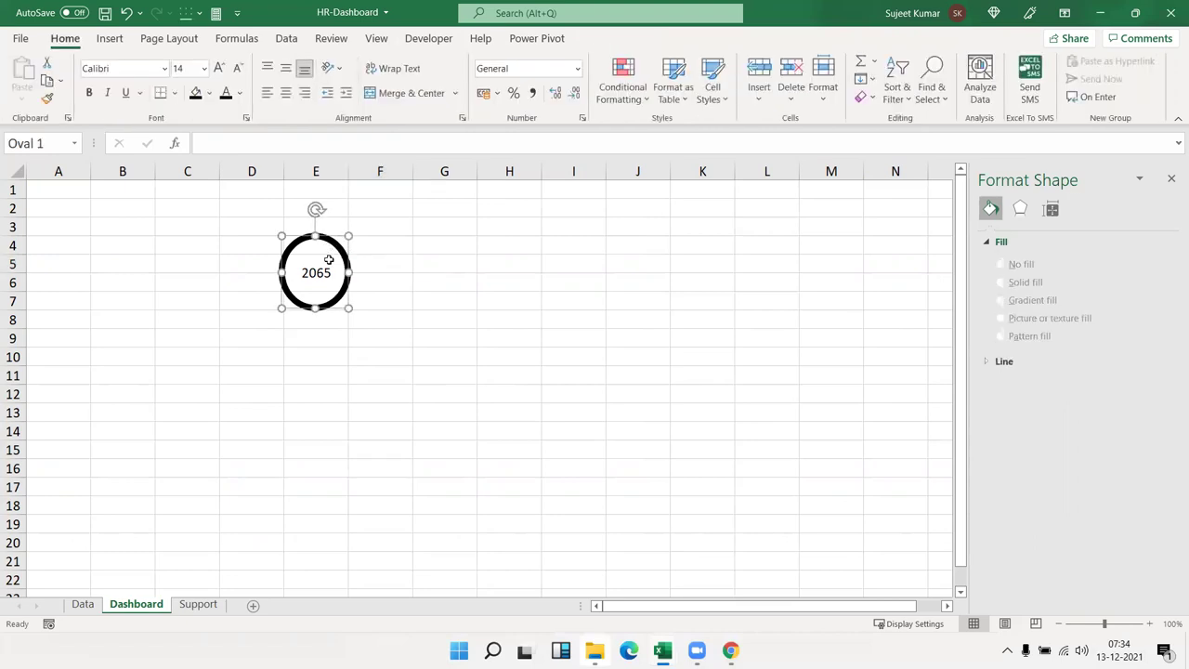
pyautogui.click(322, 320)
pyautogui.click(317, 306)
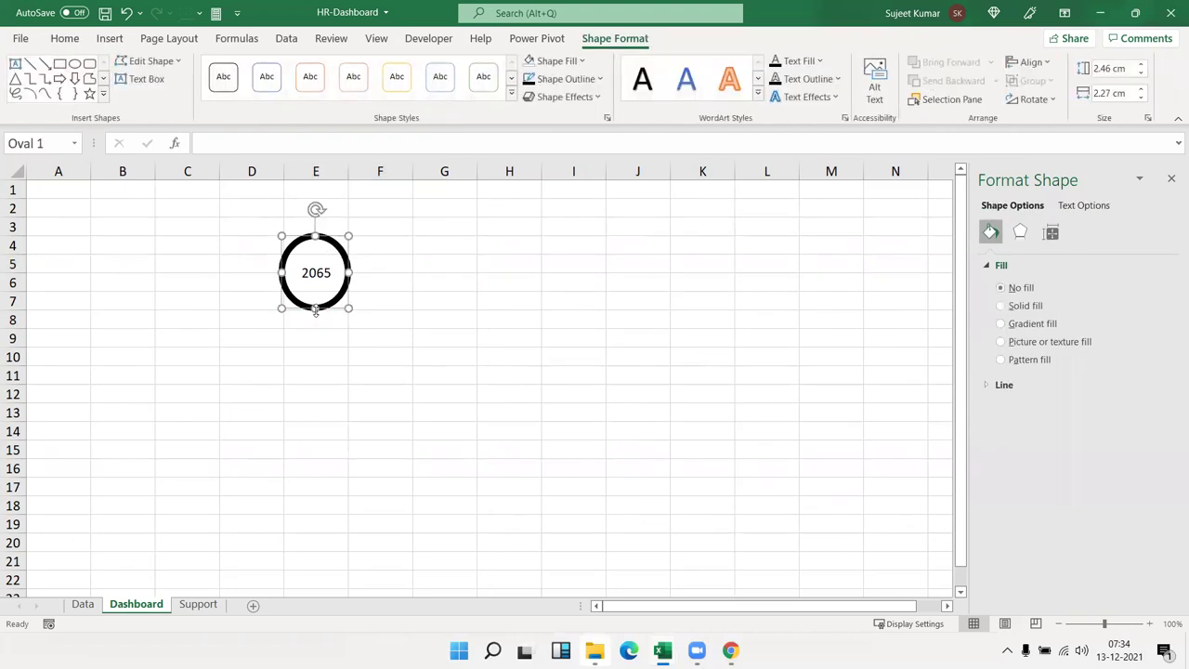
pyautogui.moveTo(316, 306); pyautogui.dragTo(316, 296)
pyautogui.moveTo(315, 236); pyautogui.dragTo(315, 249)
# Fill merged cell E5 black and make its 2065 text white
pyautogui.click(410, 272)
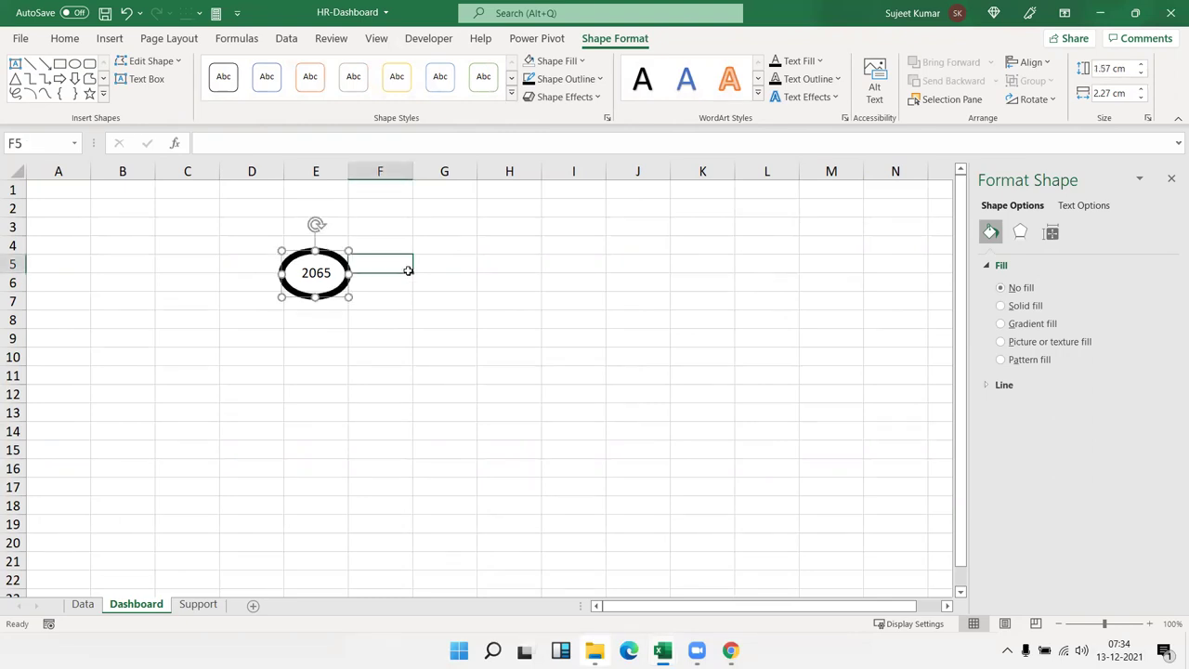
pyautogui.press('Left')
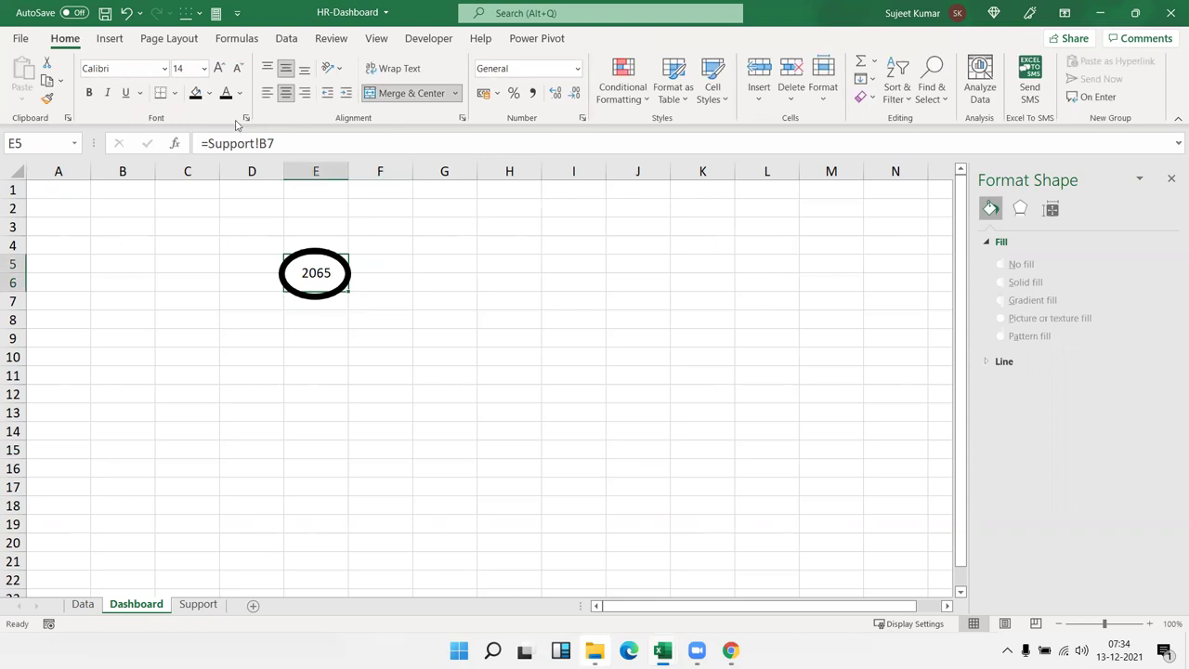
pyautogui.click(196, 94)
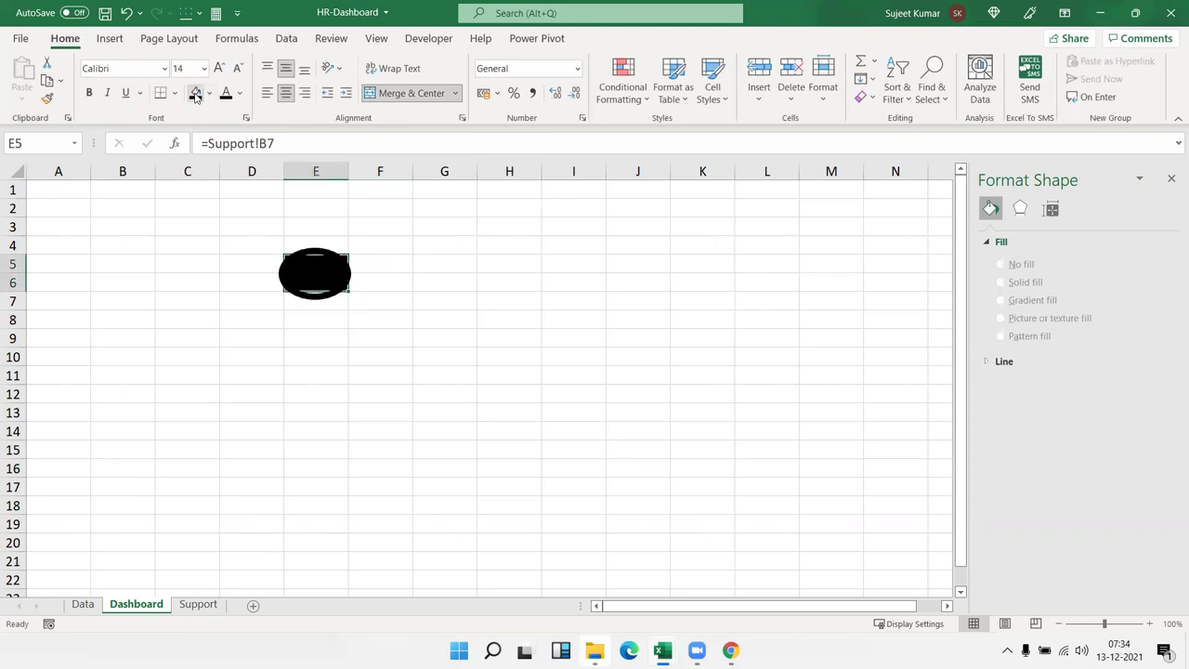
pyautogui.click(353, 316)
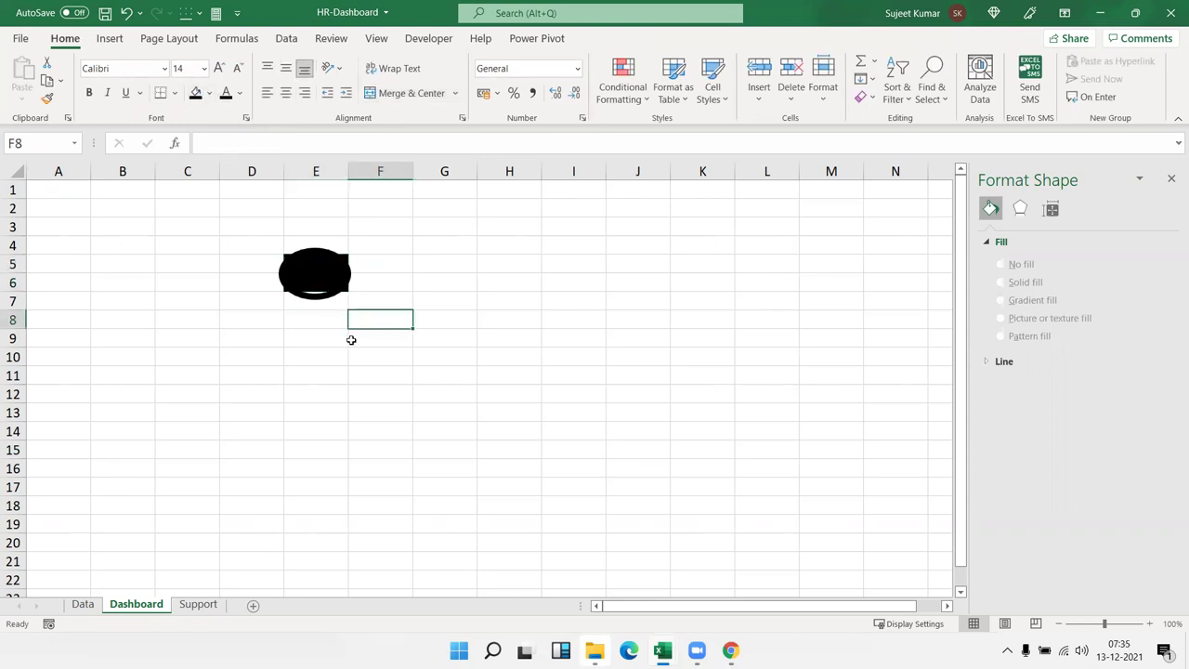
pyautogui.click(237, 93)
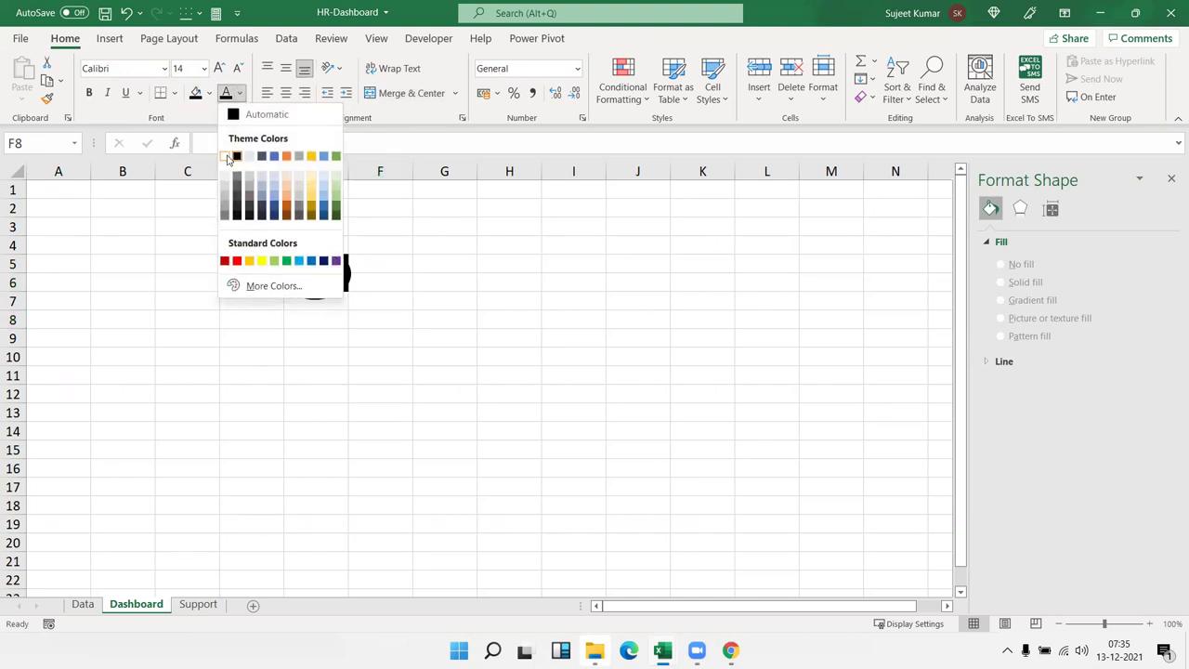
pyautogui.click(229, 158)
pyautogui.press('Left')
pyautogui.press('Up')
pyautogui.press('Up')
pyautogui.click(228, 93)
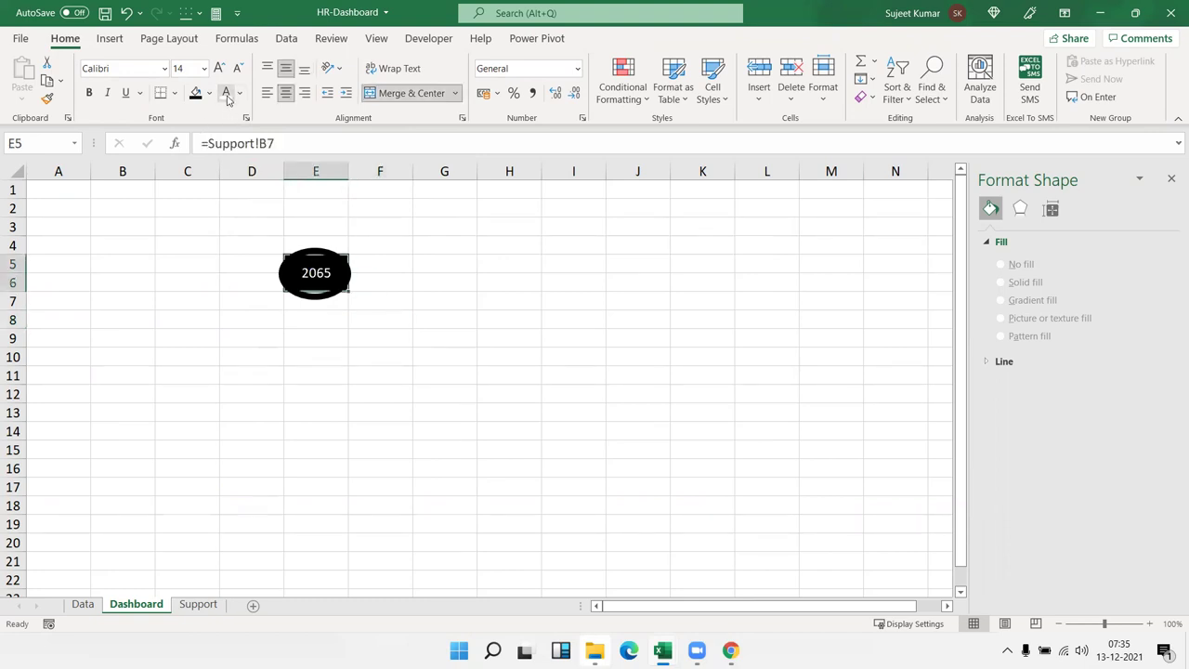
pyautogui.click(449, 319)
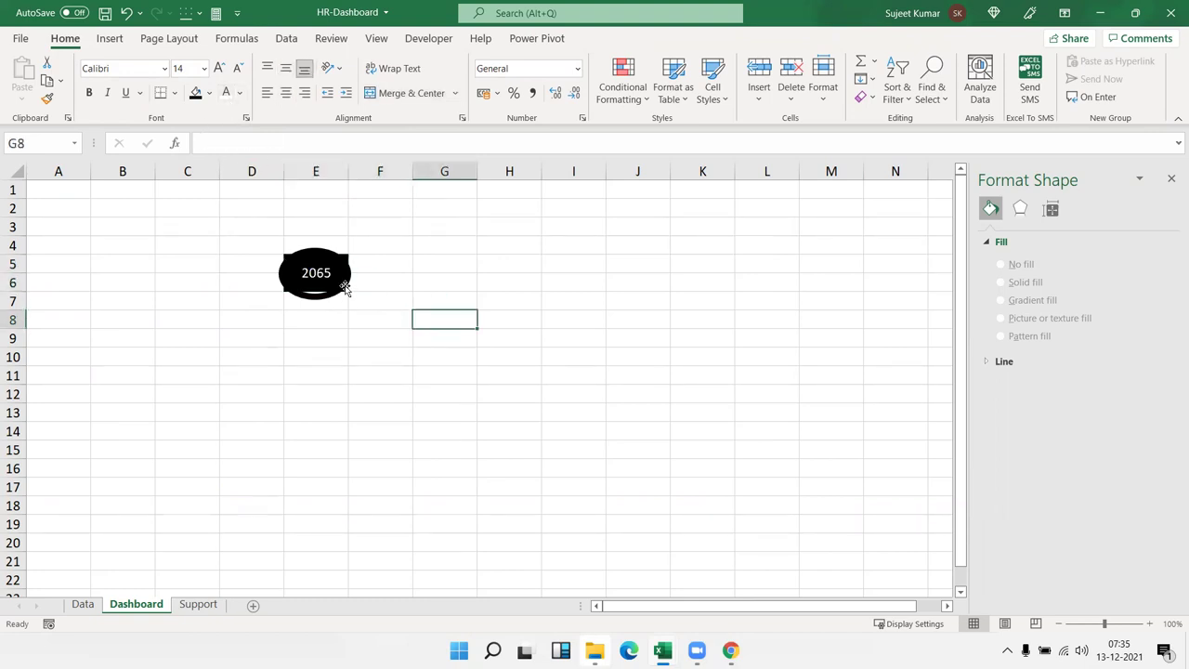
# Trim the oval slightly smaller by dragging its edge and corner handles
pyautogui.click(317, 295)
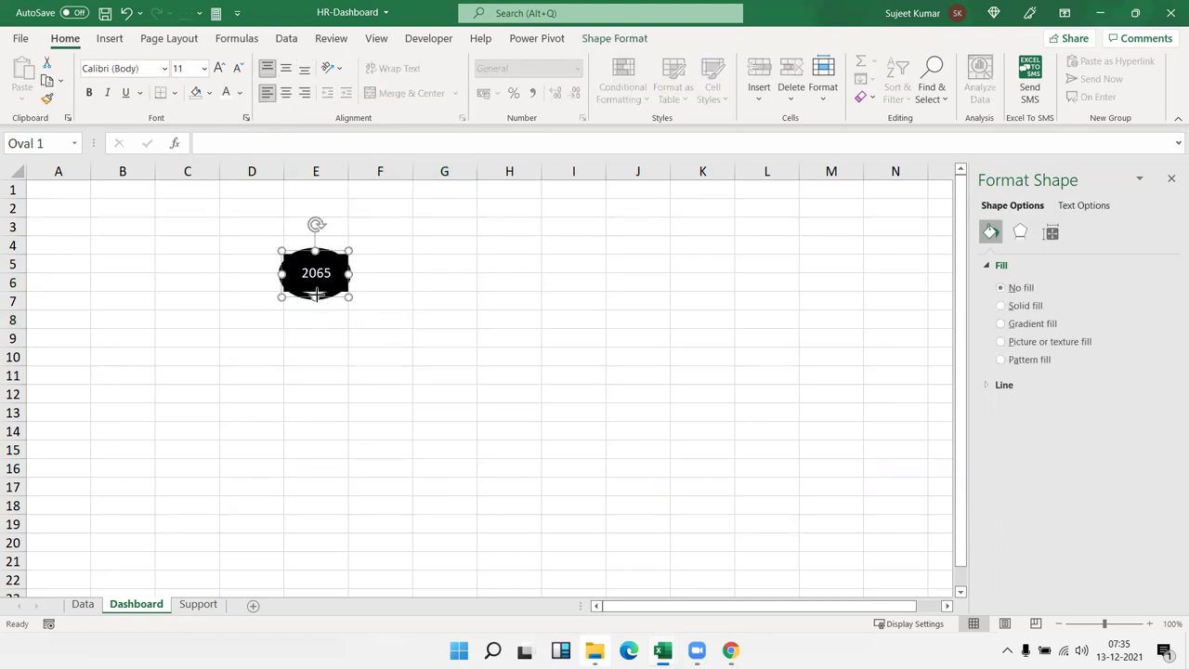
pyautogui.moveTo(317, 295); pyautogui.dragTo(316, 293)
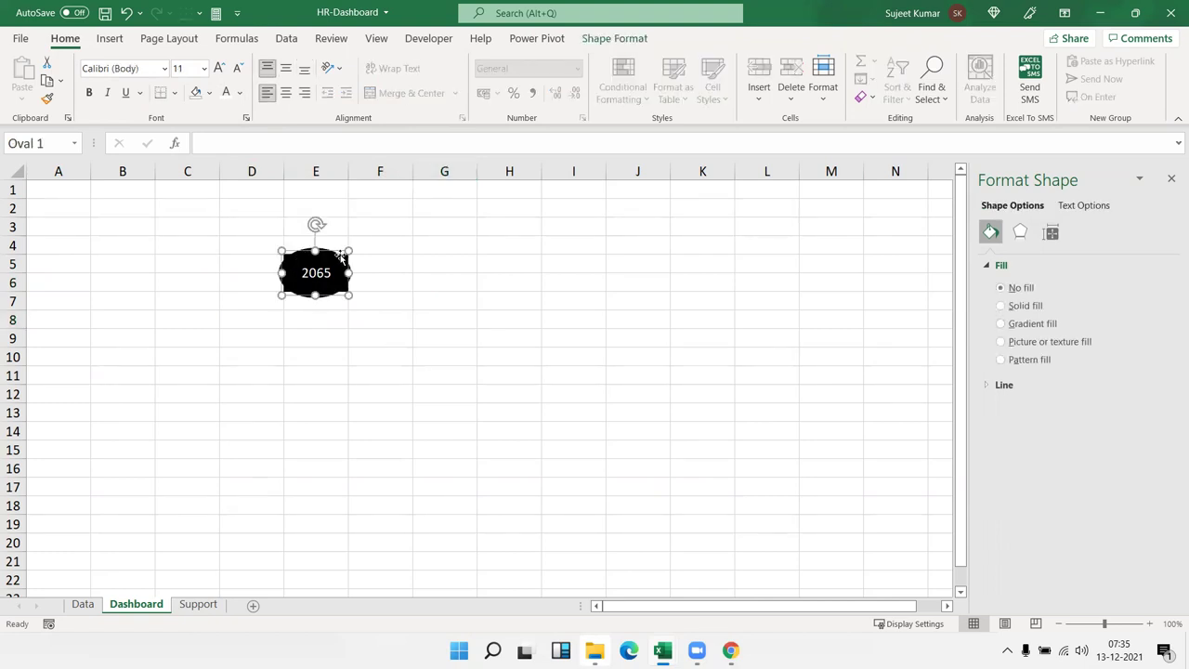
pyautogui.moveTo(346, 249); pyautogui.dragTo(350, 251)
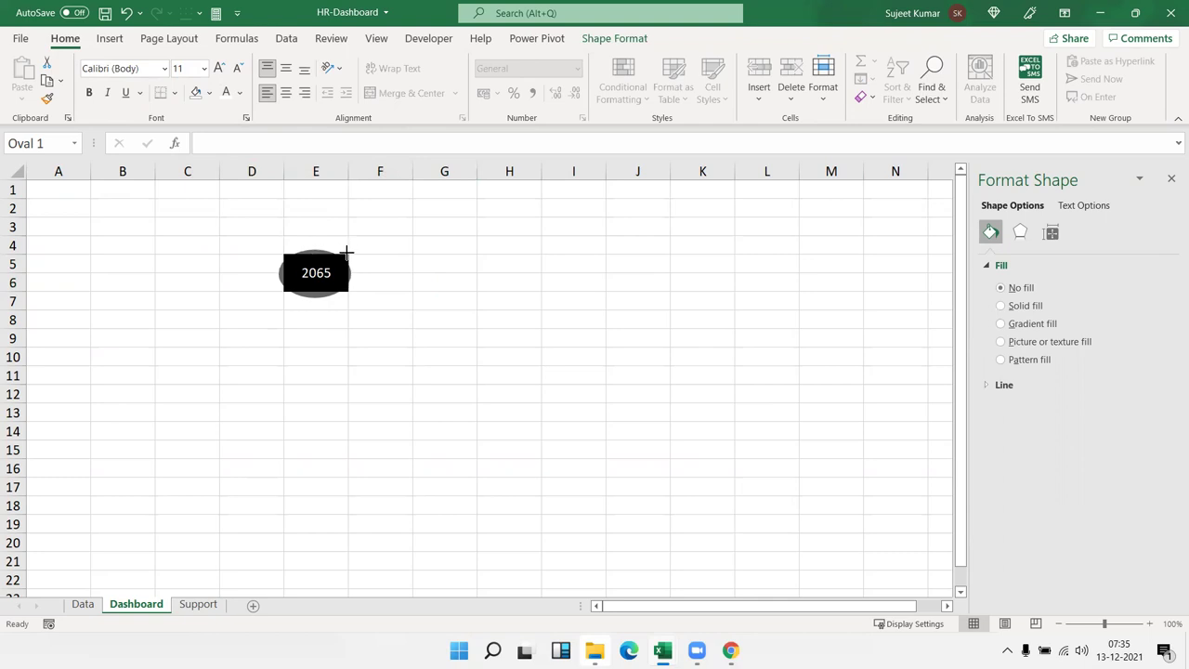
pyautogui.moveTo(345, 251); pyautogui.dragTo(346, 252)
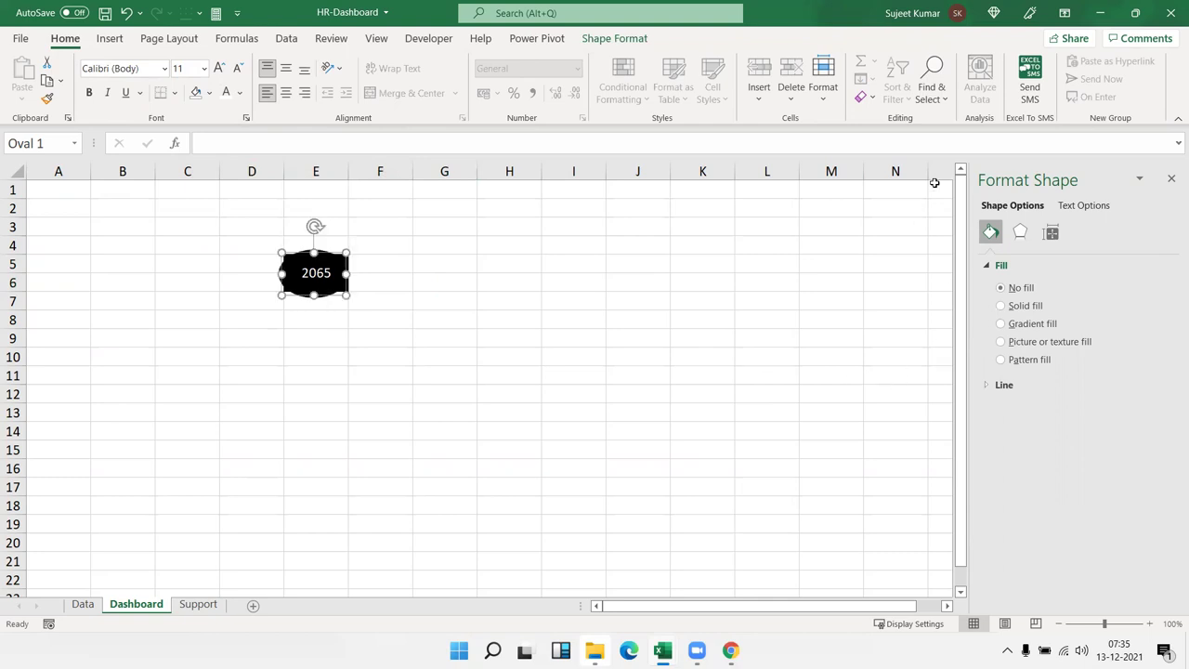
# Open the outline's More Lines settings in the Format Shape pane
pyautogui.click(614, 38)
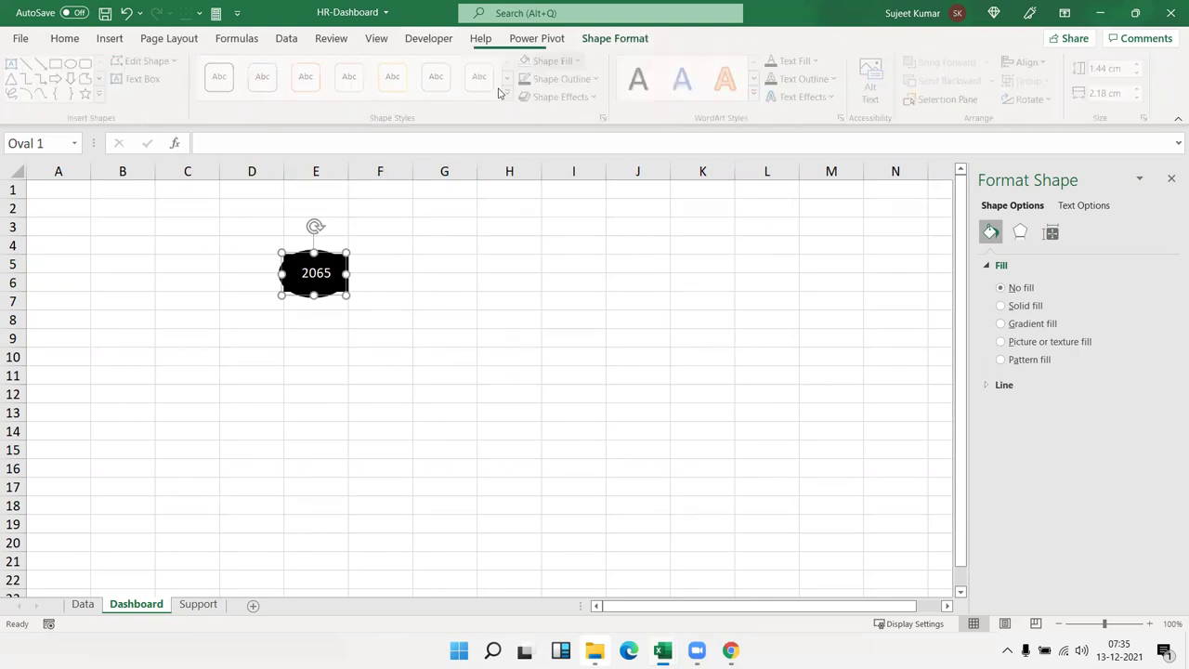
pyautogui.click(565, 79)
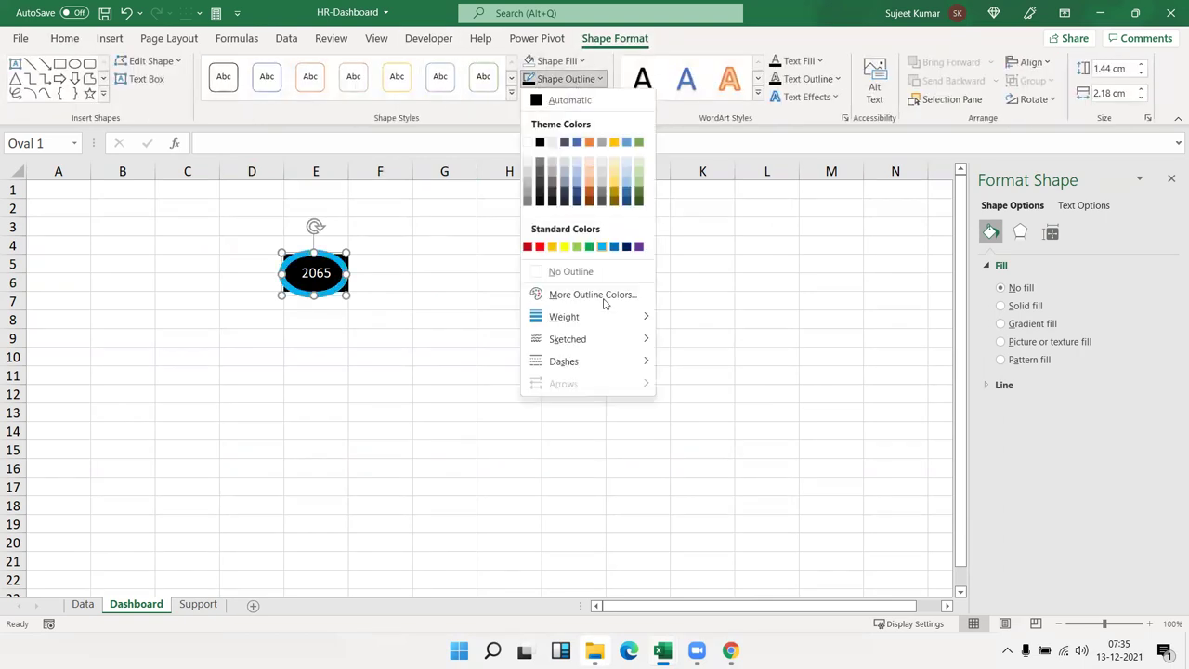
pyautogui.moveTo(615, 344)
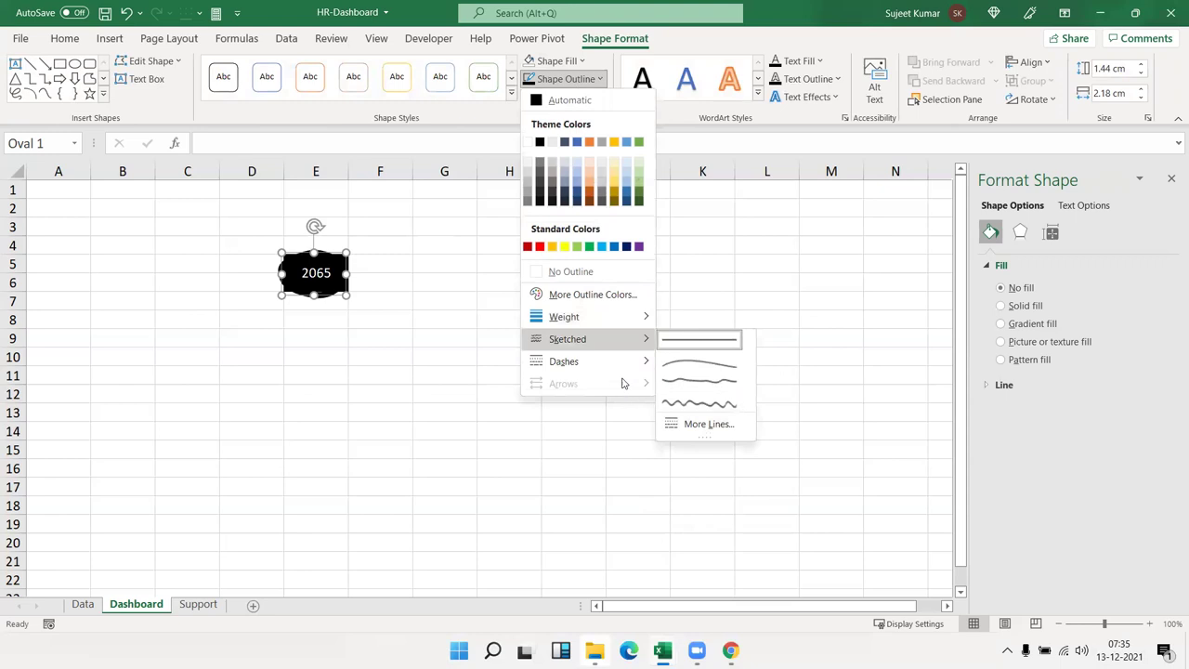
pyautogui.moveTo(618, 320)
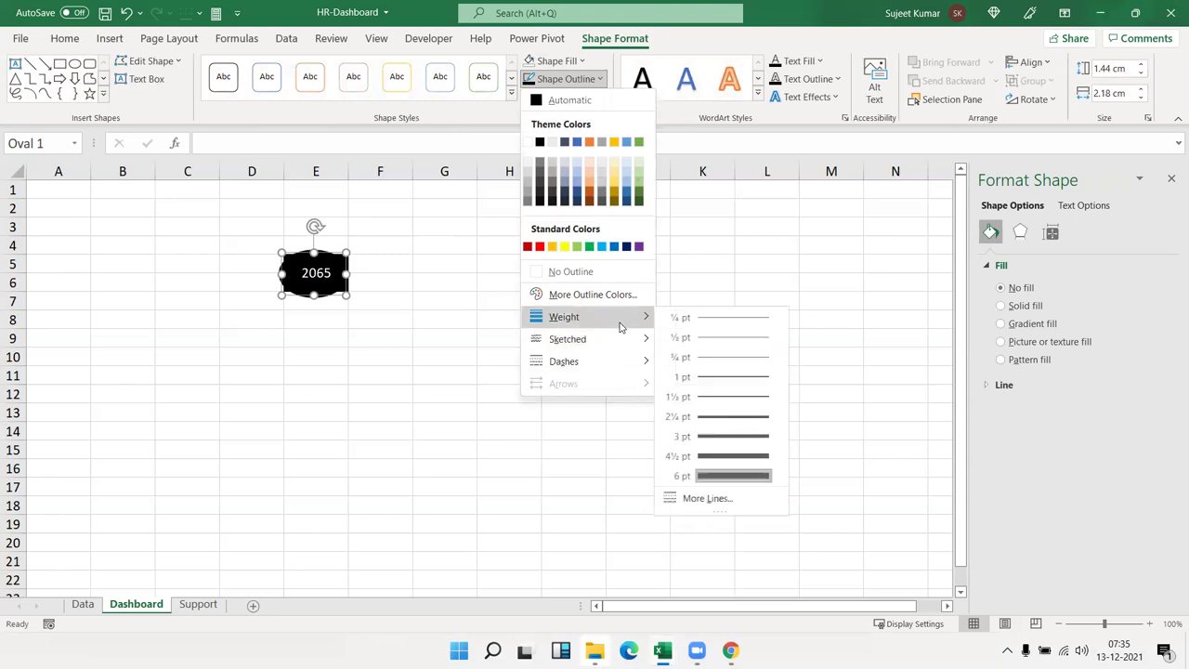
pyautogui.click(705, 499)
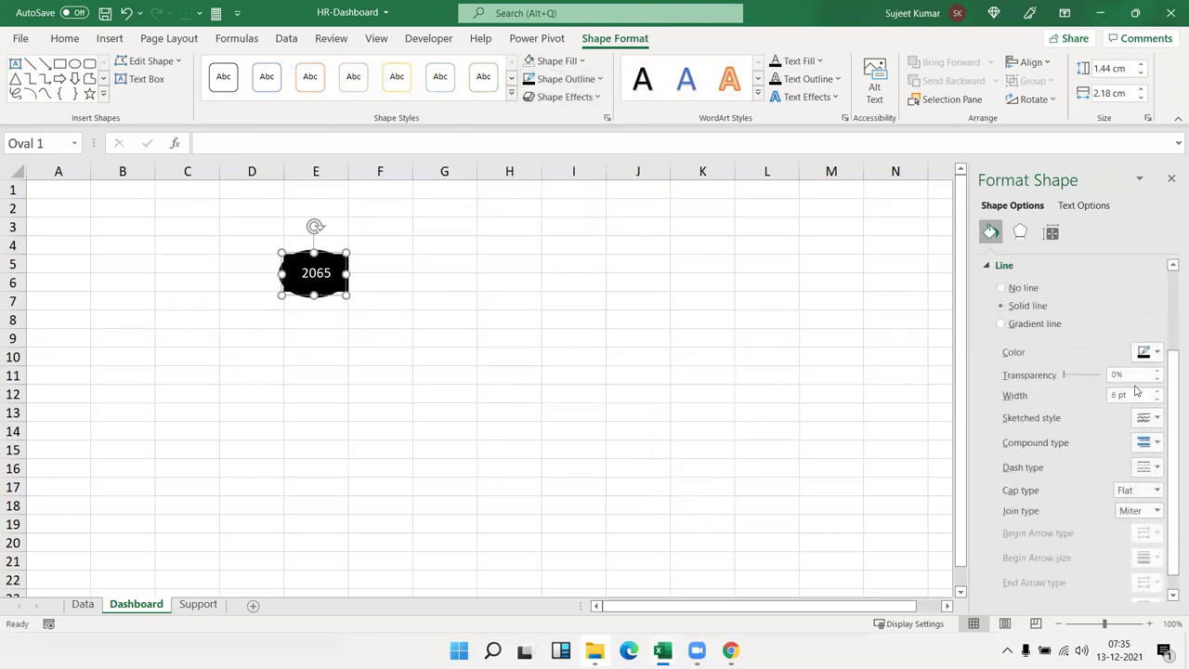
# Raise the oval's outline width step by step to 17.25 pt
pyautogui.click(1156, 394)
pyautogui.click(1156, 393)
pyautogui.click(1156, 393)
pyautogui.click(1156, 394)
pyautogui.click(1156, 394)
pyautogui.click(1153, 393)
pyautogui.click(1153, 393)
pyautogui.click(1156, 391)
pyautogui.click(1155, 392)
pyautogui.doubleClick(1155, 392)
pyautogui.click(1155, 392)
pyautogui.click(1155, 392)
pyautogui.click(1155, 392)
pyautogui.doubleClick(1155, 394)
pyautogui.tripleClick(1156, 394)
pyautogui.tripleClick(1156, 394)
pyautogui.tripleClick(1155, 394)
pyautogui.tripleClick(1155, 394)
pyautogui.tripleClick(1156, 394)
pyautogui.tripleClick(1155, 394)
pyautogui.doubleClick(1156, 393)
pyautogui.tripleClick(1155, 393)
pyautogui.tripleClick(1156, 394)
pyautogui.doubleClick(1155, 393)
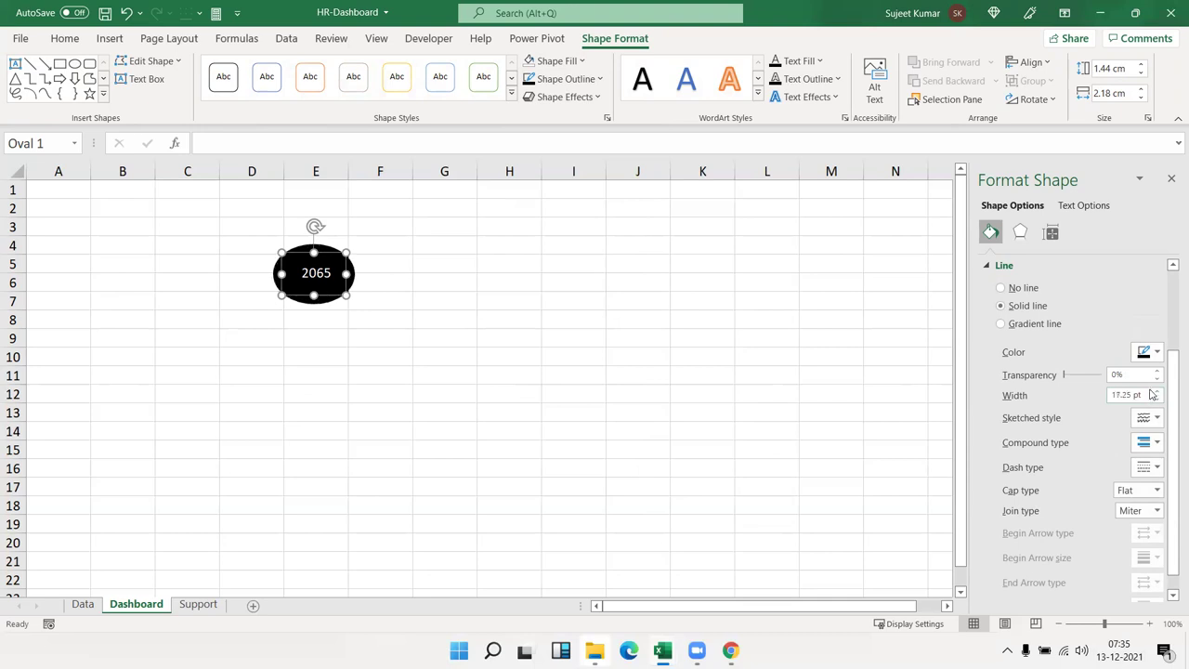
# Widen the outline further to 20.25 pt and nudge the oval slightly right
pyautogui.click(528, 358)
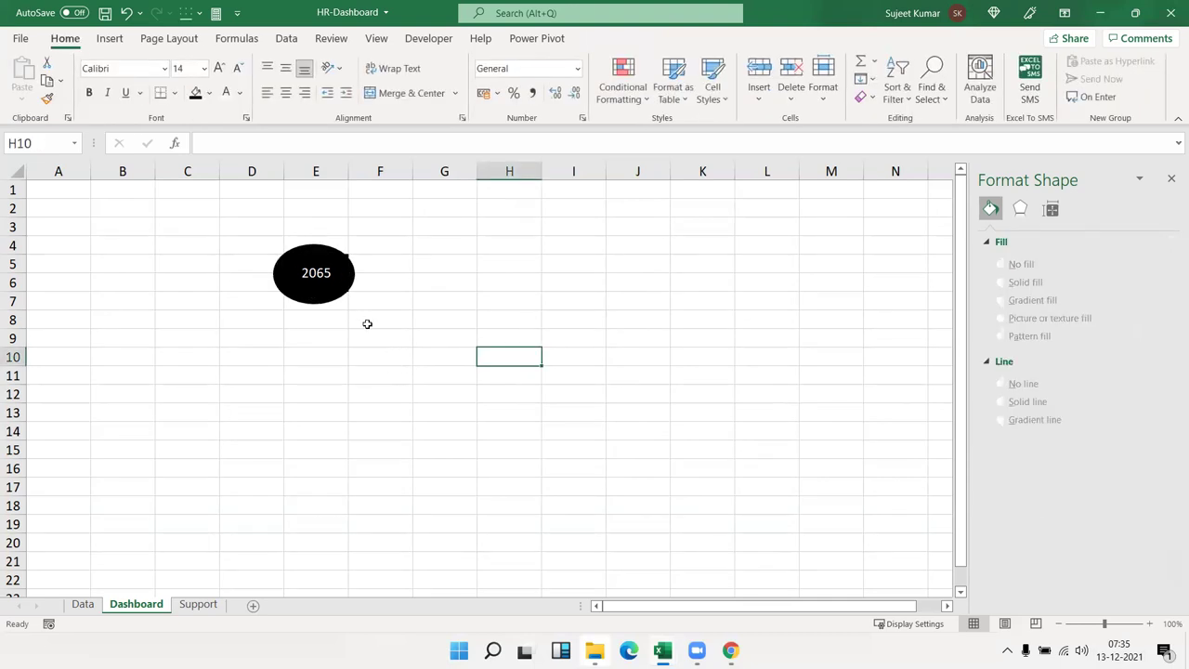
pyautogui.click(341, 288)
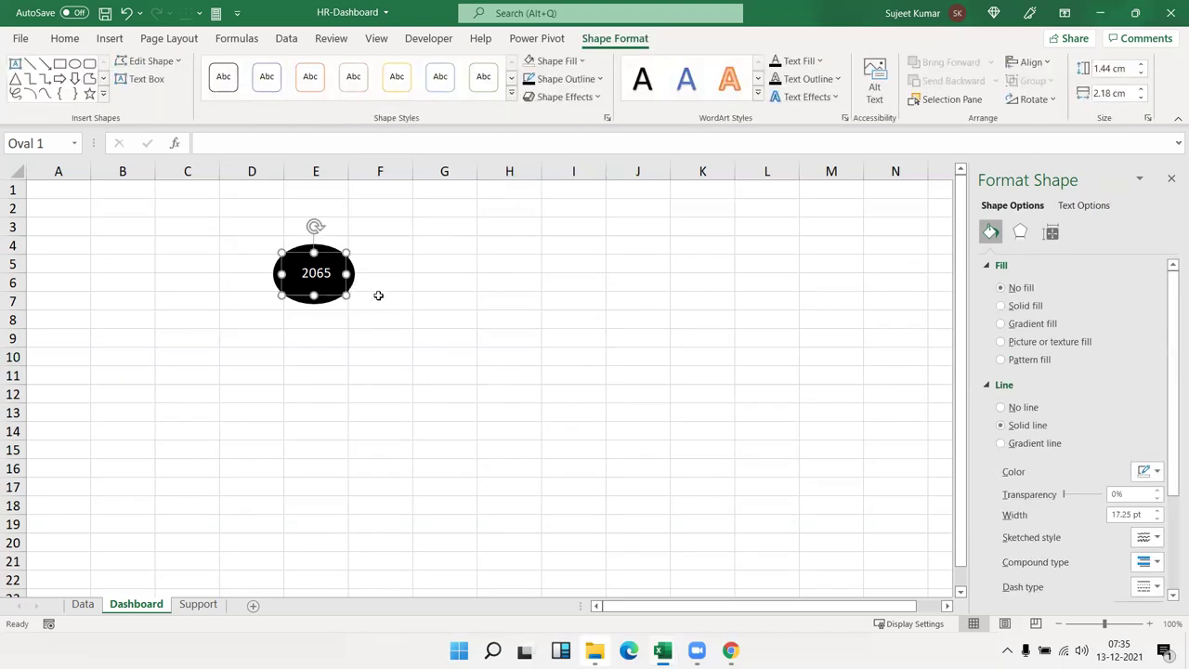
pyautogui.doubleClick(1157, 512)
pyautogui.doubleClick(1157, 512)
pyautogui.doubleClick(1157, 511)
pyautogui.doubleClick(1157, 512)
pyautogui.click(717, 471)
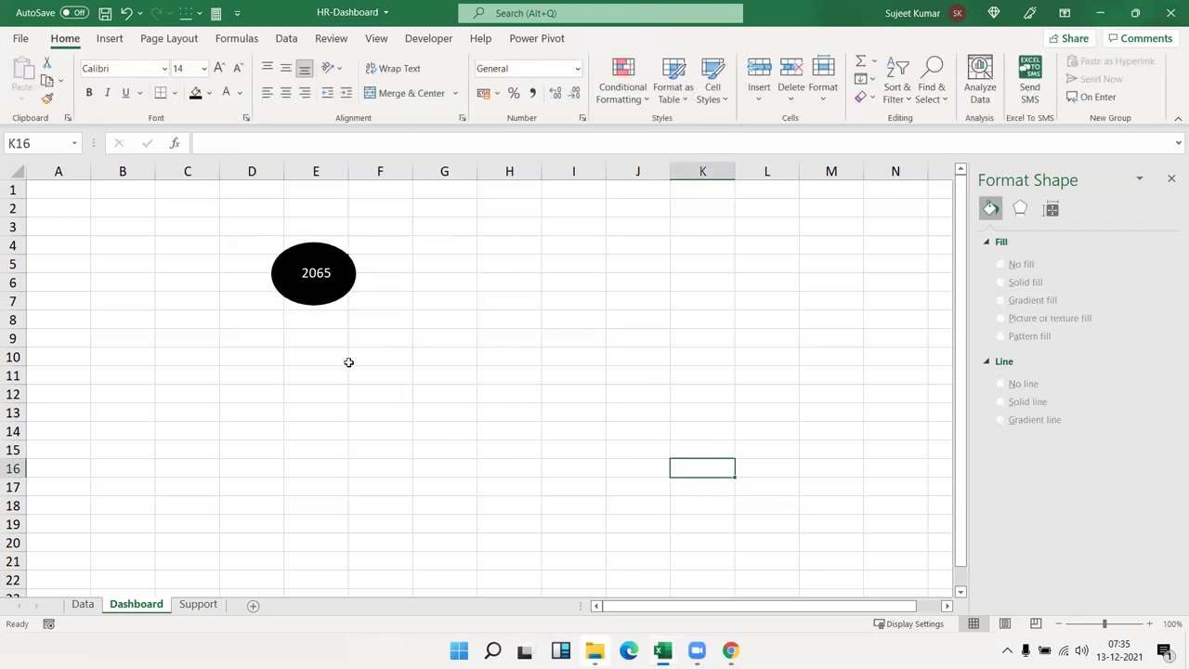
pyautogui.click(312, 297)
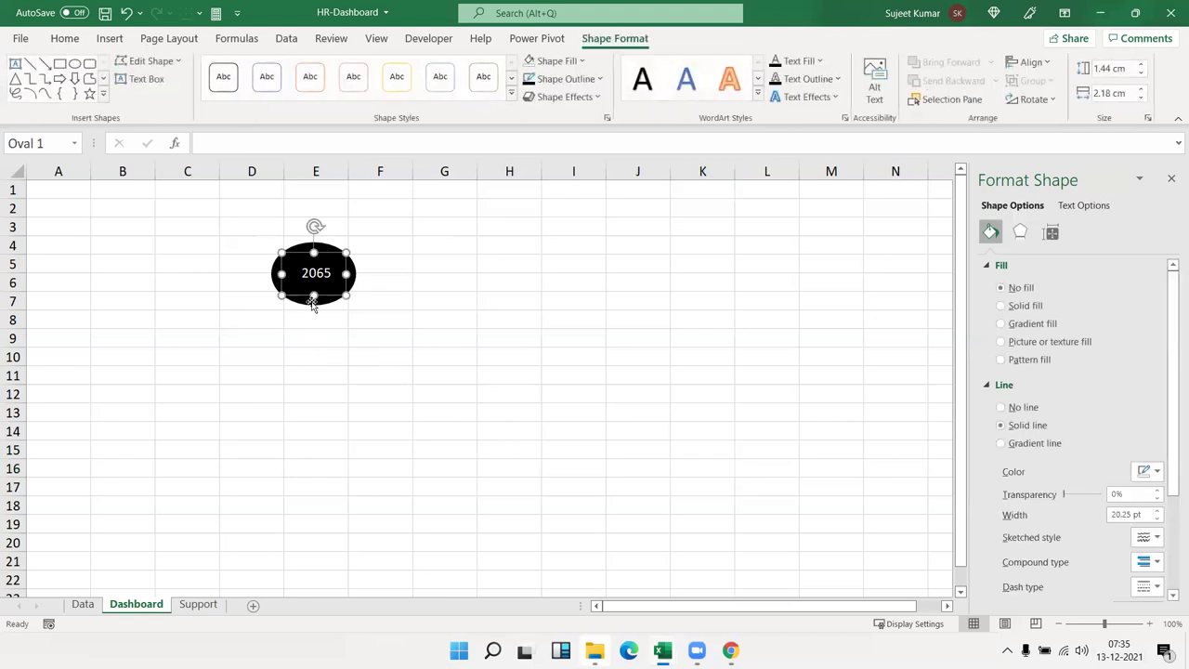
pyautogui.press('Right')
pyautogui.press('Right')
pyautogui.click(521, 350)
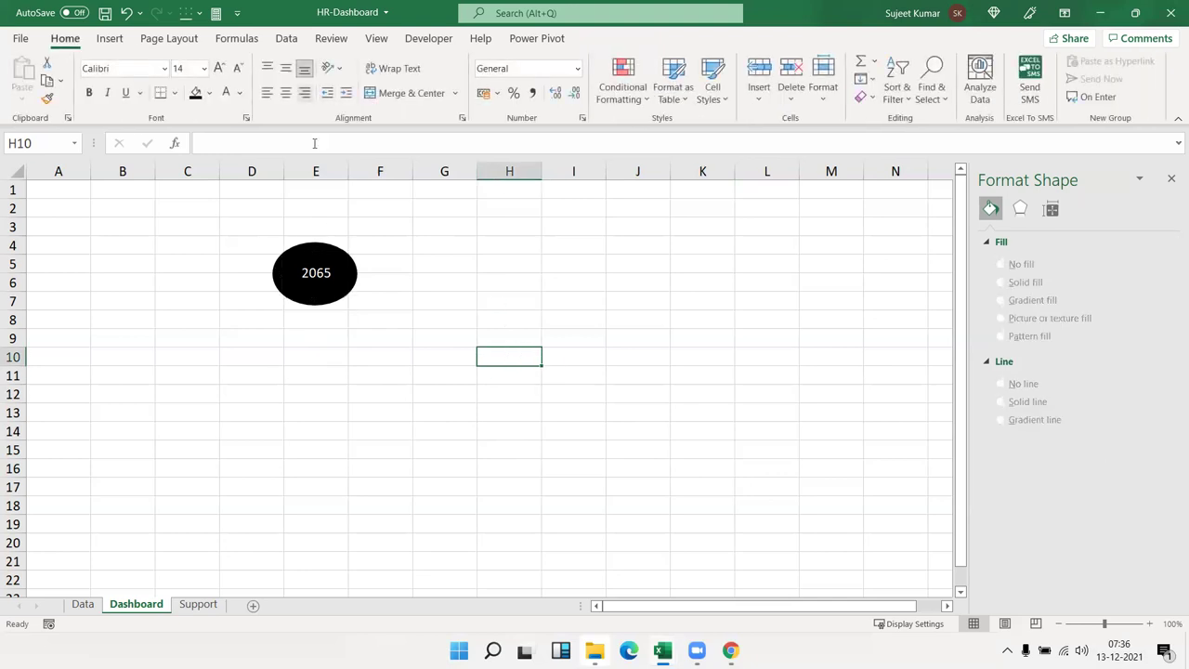
pyautogui.click(428, 38)
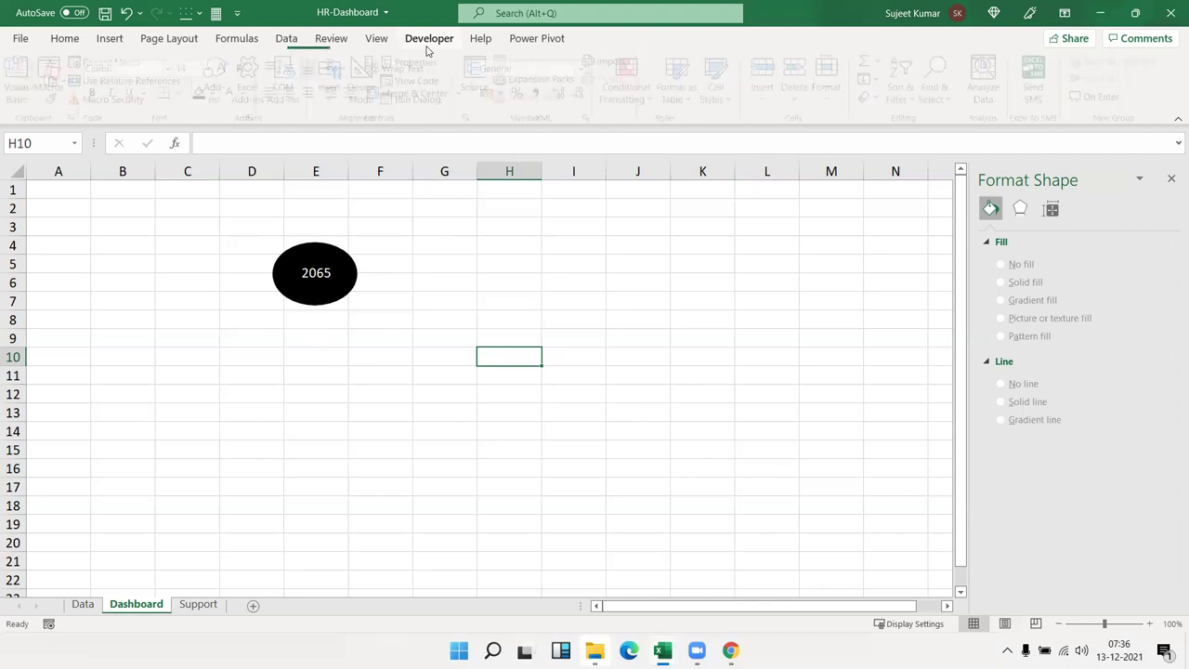
pyautogui.click(169, 38)
# Copy the D4:F8 oval block and paste three copies at B12, E12 and H12
pyautogui.click(345, 295)
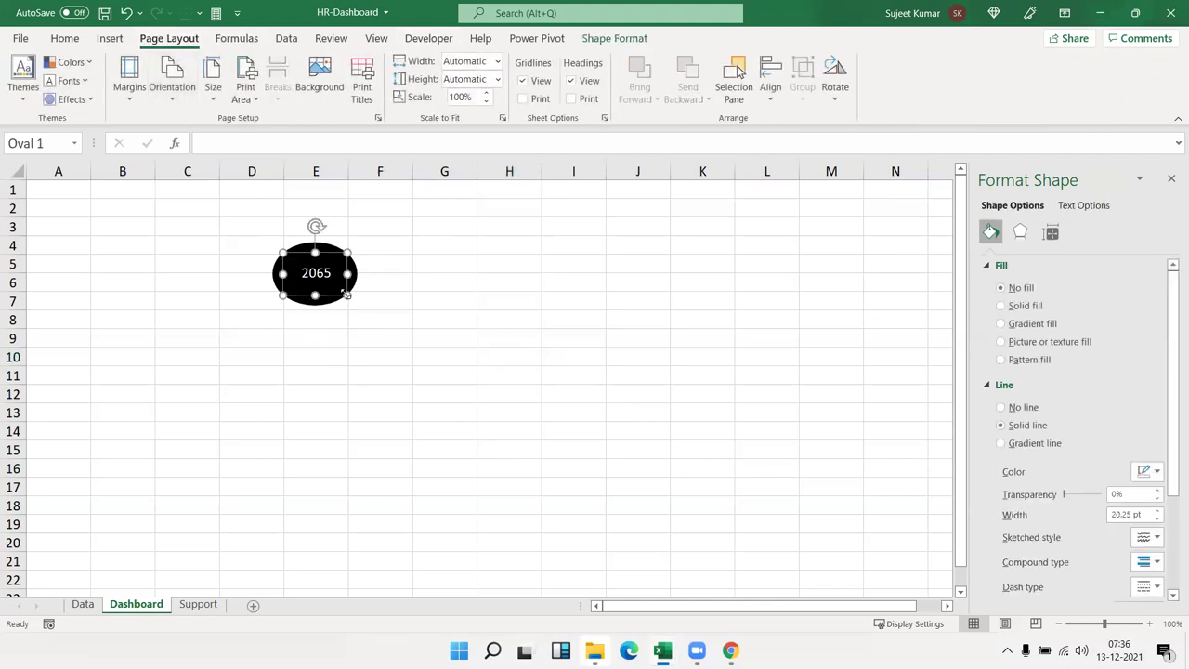
pyautogui.moveTo(250, 247)
pyautogui.mouseDown()
pyautogui.moveTo(372, 294)
pyautogui.moveTo(386, 331)
pyautogui.mouseUp()
pyautogui.hotkey('ctrl', 'c')
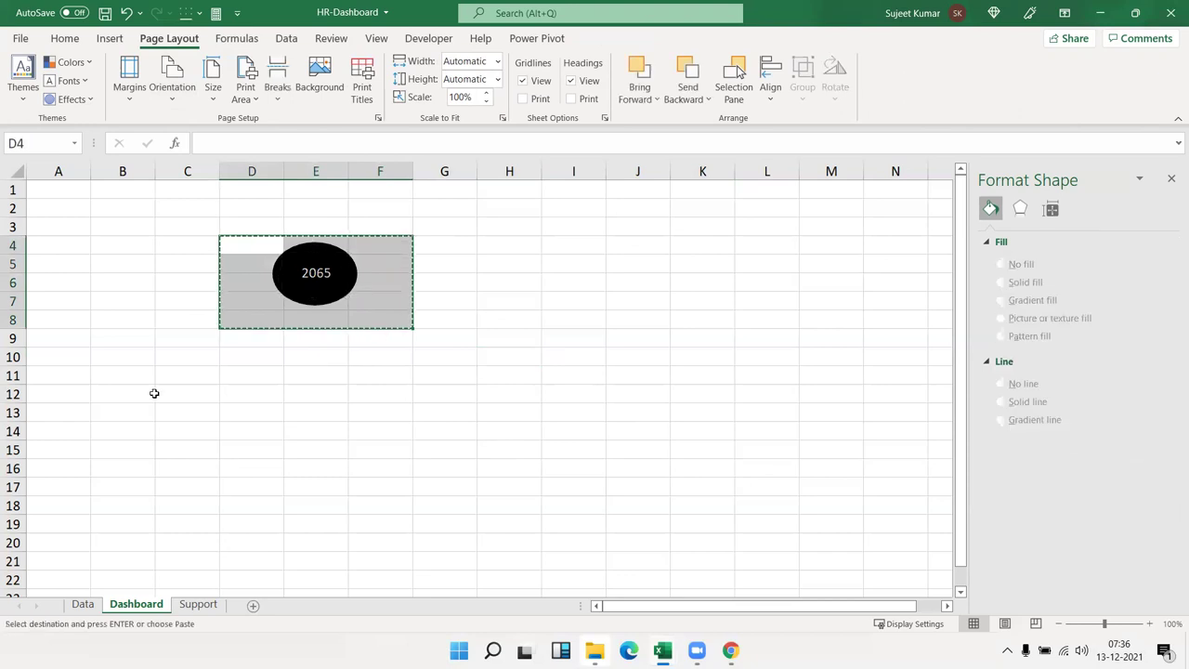
pyautogui.click(154, 392)
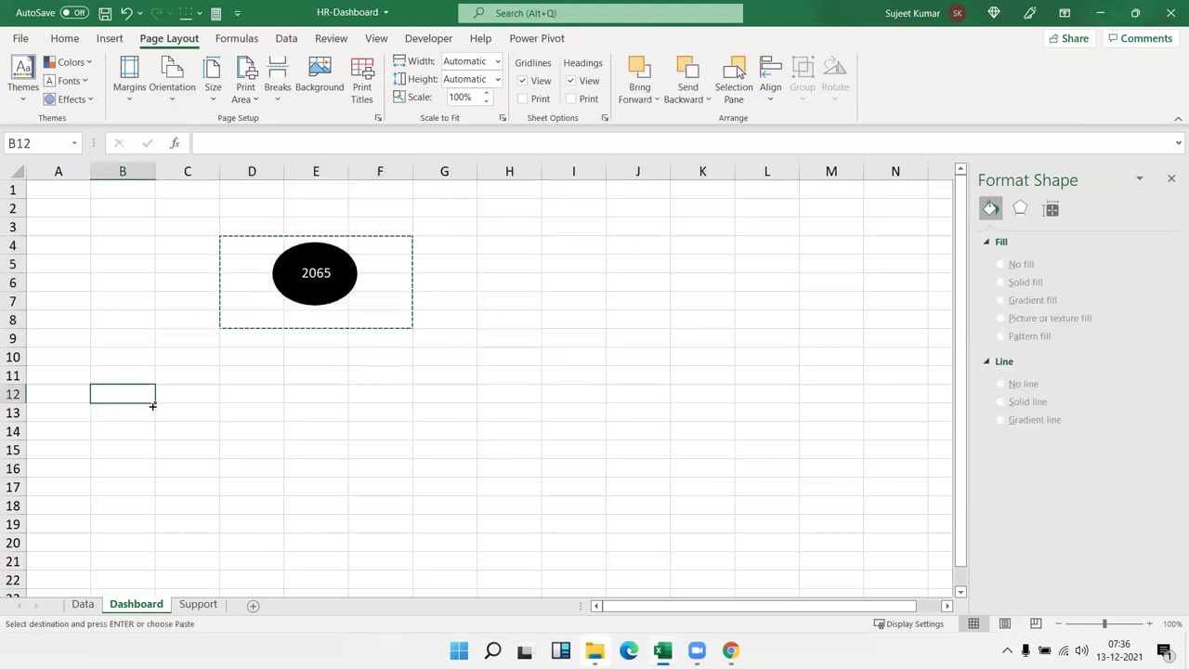
pyautogui.hotkey('ctrl', 'v')
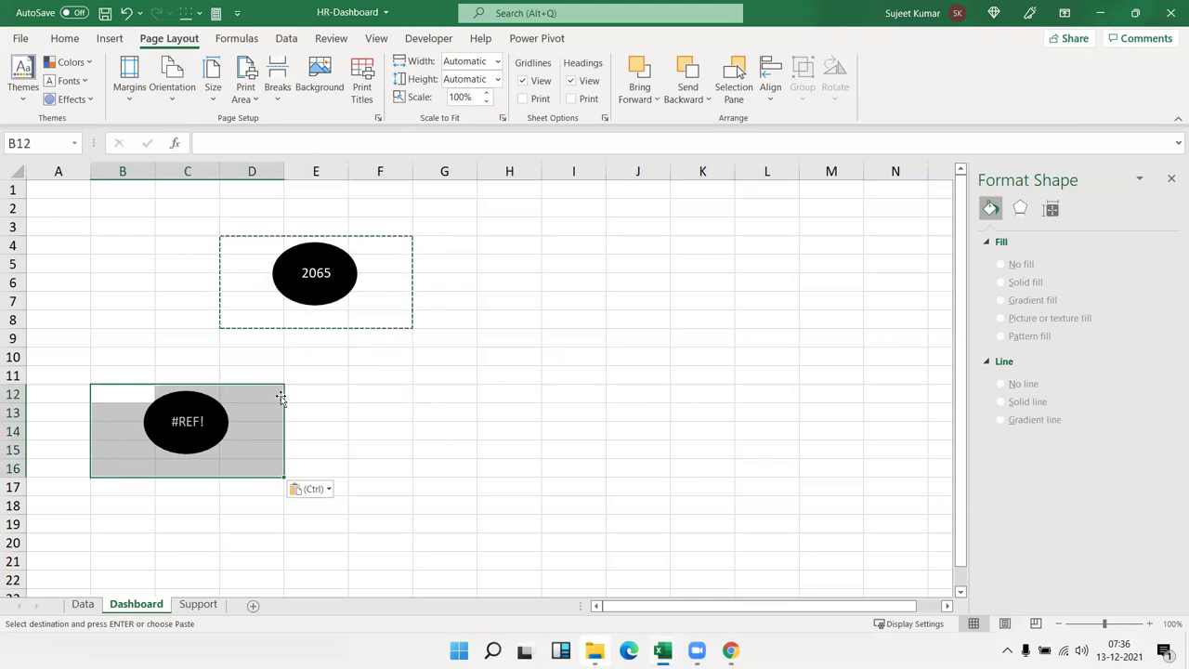
pyautogui.click(311, 395)
pyautogui.hotkey('ctrl', 'v')
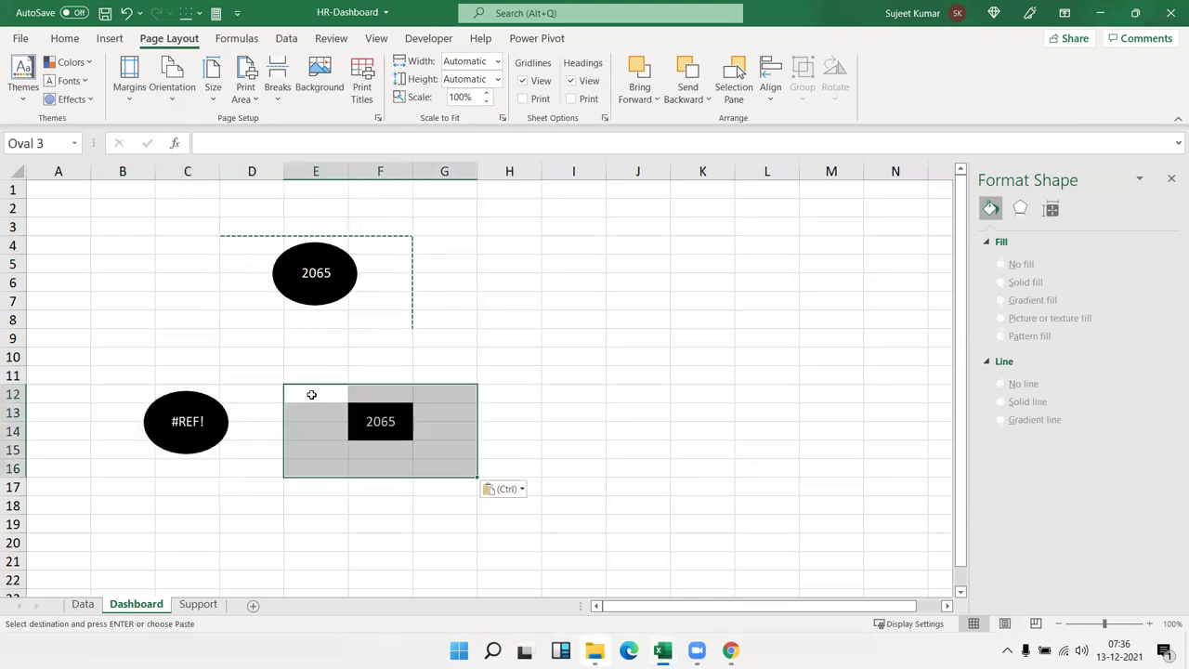
pyautogui.click(523, 395)
pyautogui.hotkey('ctrl', 'v')
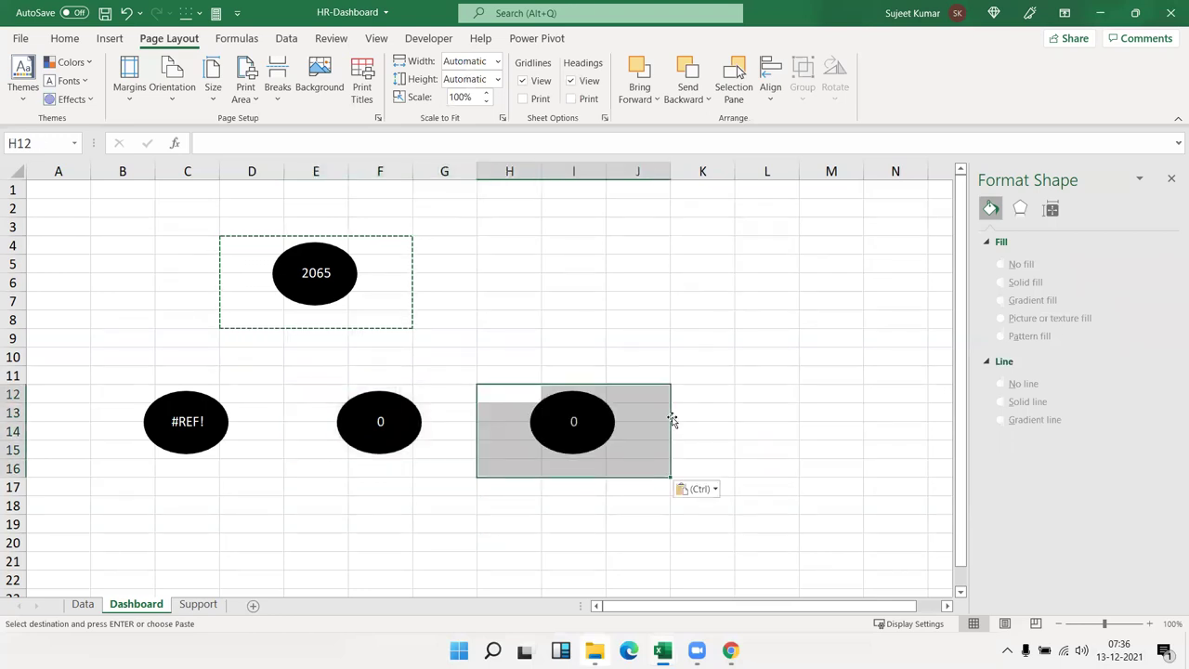
# Paste a trial oval at H8, then review department counts on the Data and Support sheets
pyautogui.click(514, 314)
pyautogui.hotkey('ctrl', 'v')
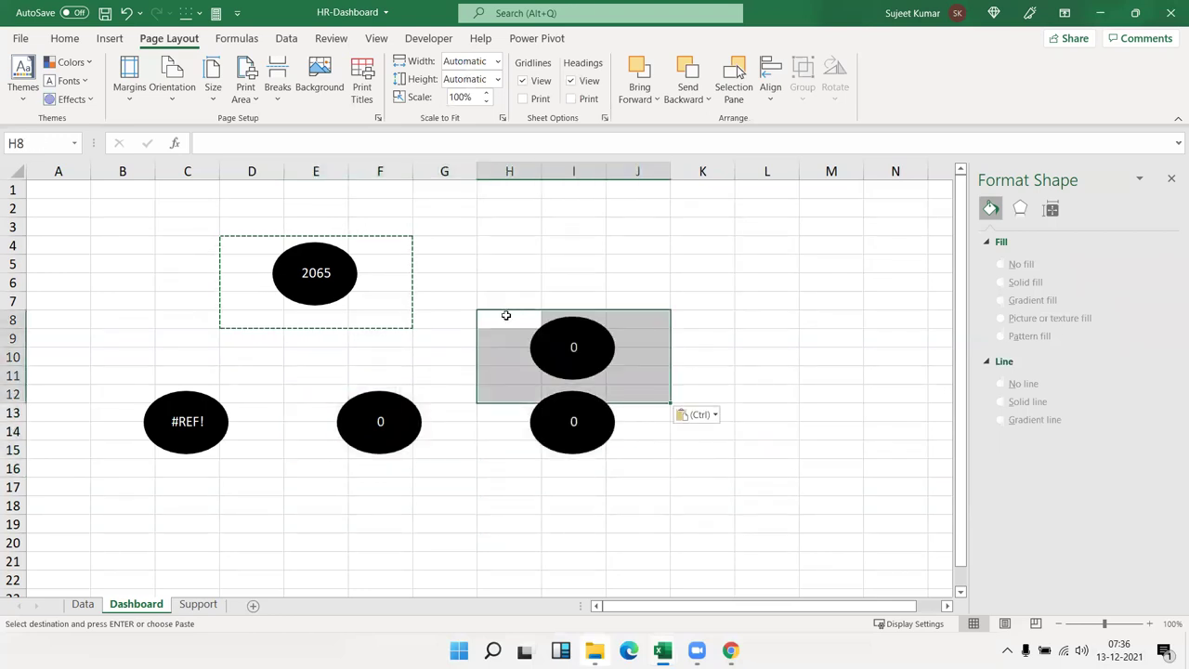
pyautogui.click(105, 332)
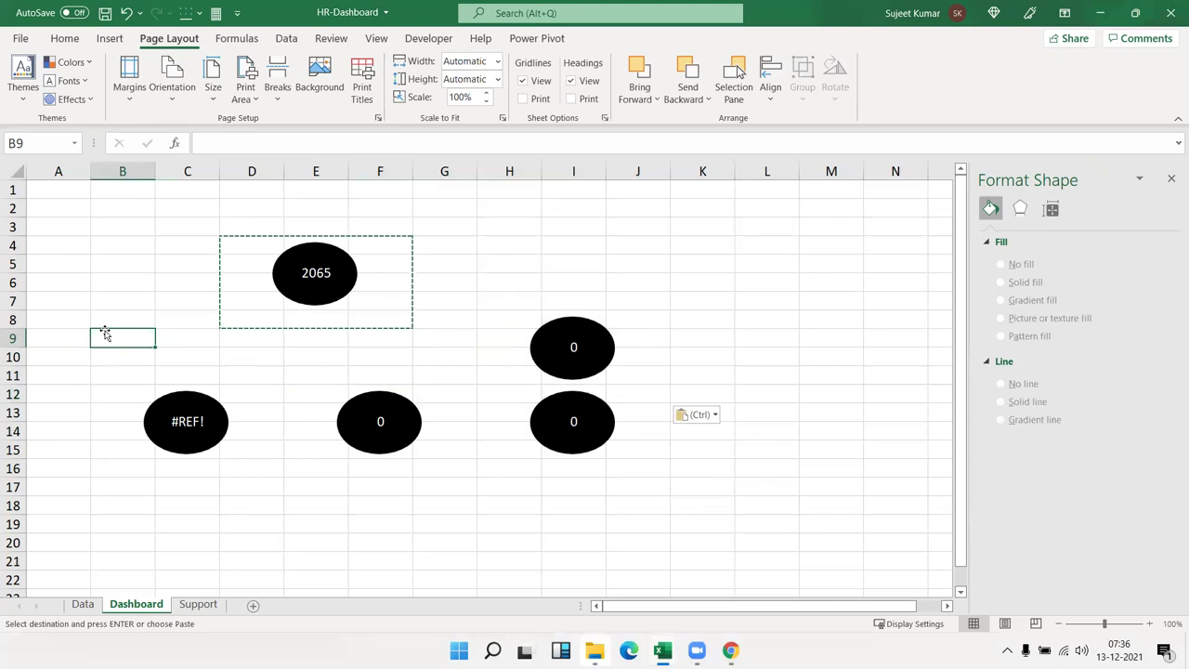
pyautogui.hotkey('ctrl', 'pageup')
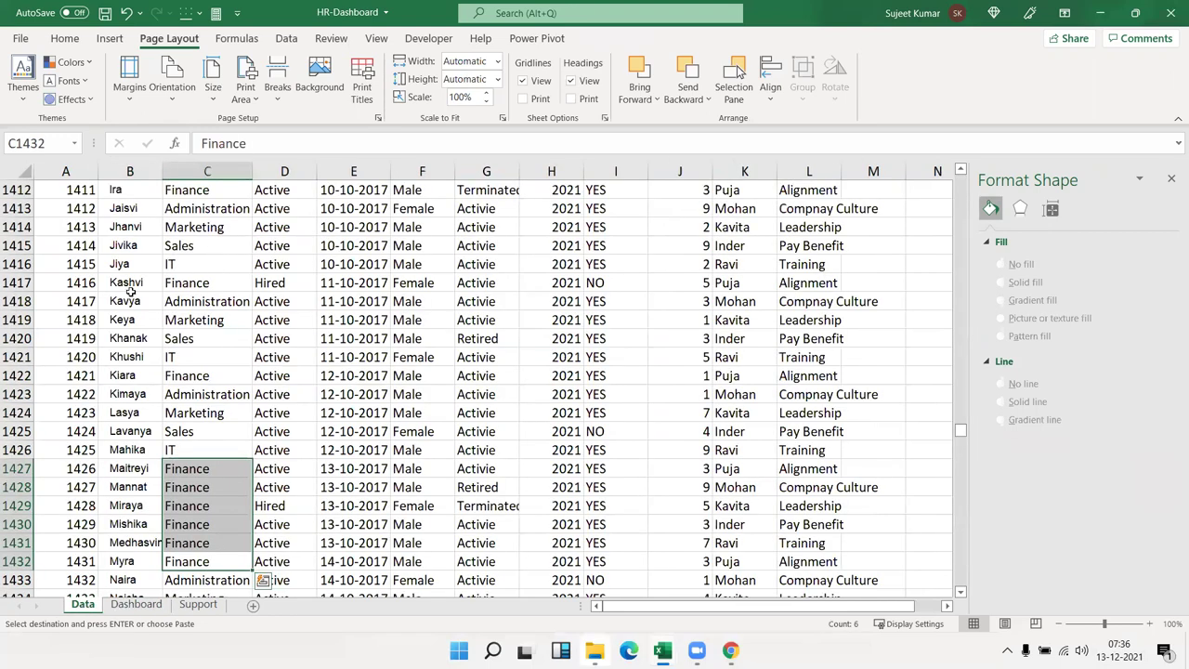
pyautogui.click(137, 604)
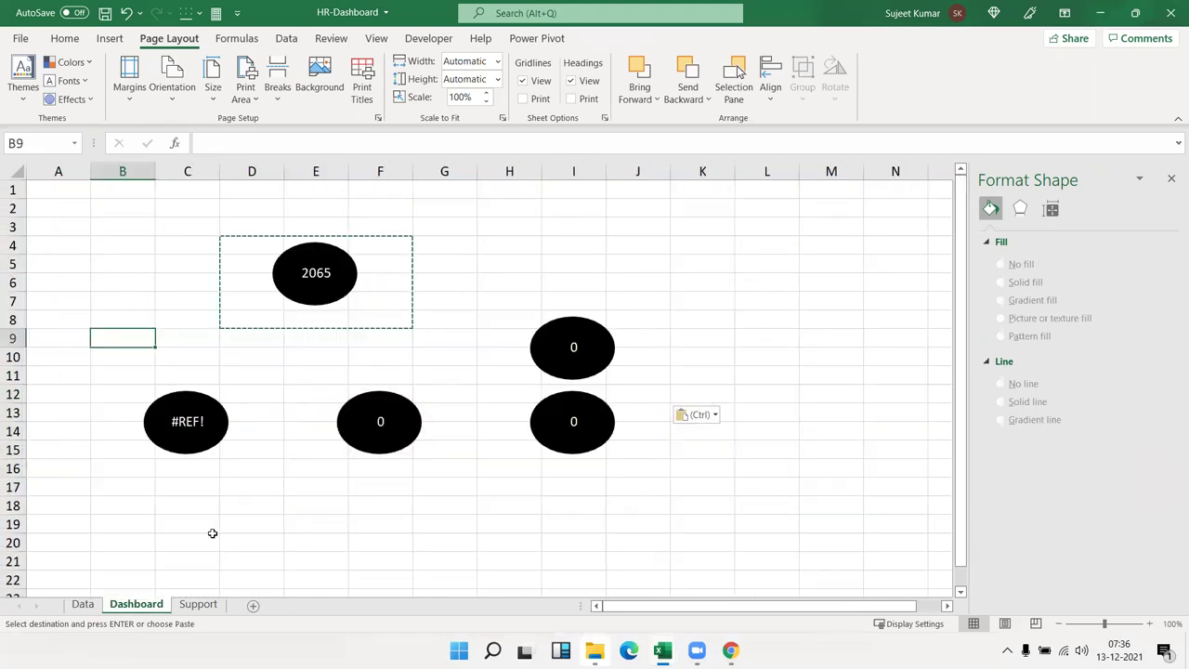
pyautogui.click(196, 604)
pyautogui.moveTo(149, 283); pyautogui.dragTo(145, 208)
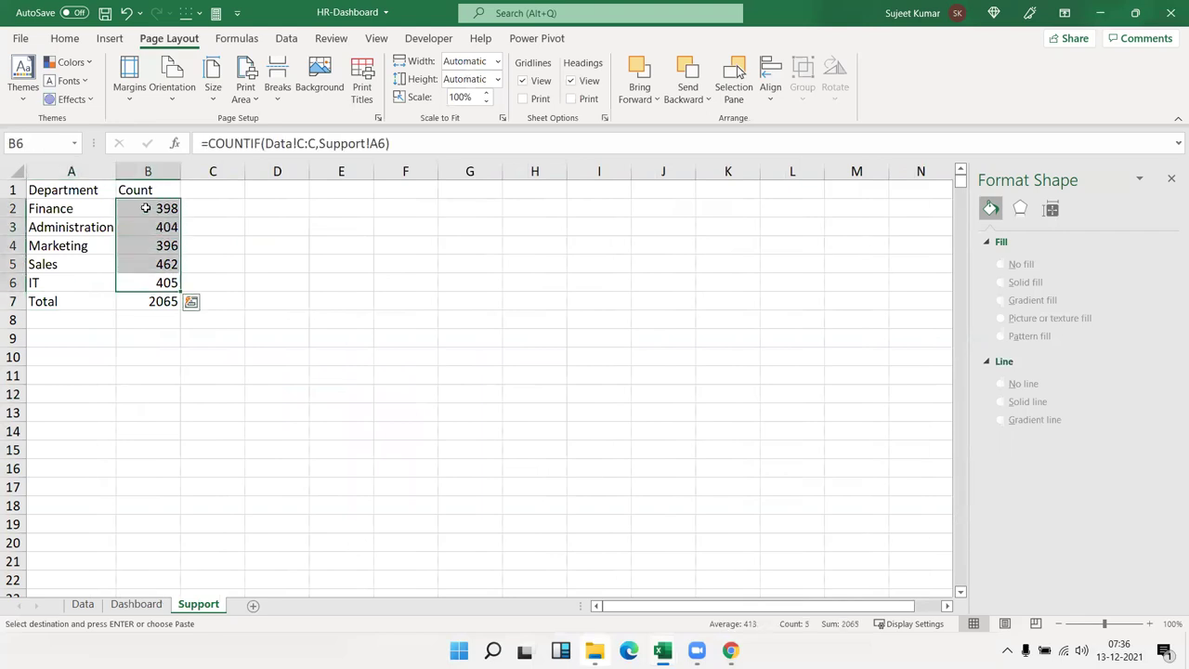
pyautogui.click(137, 604)
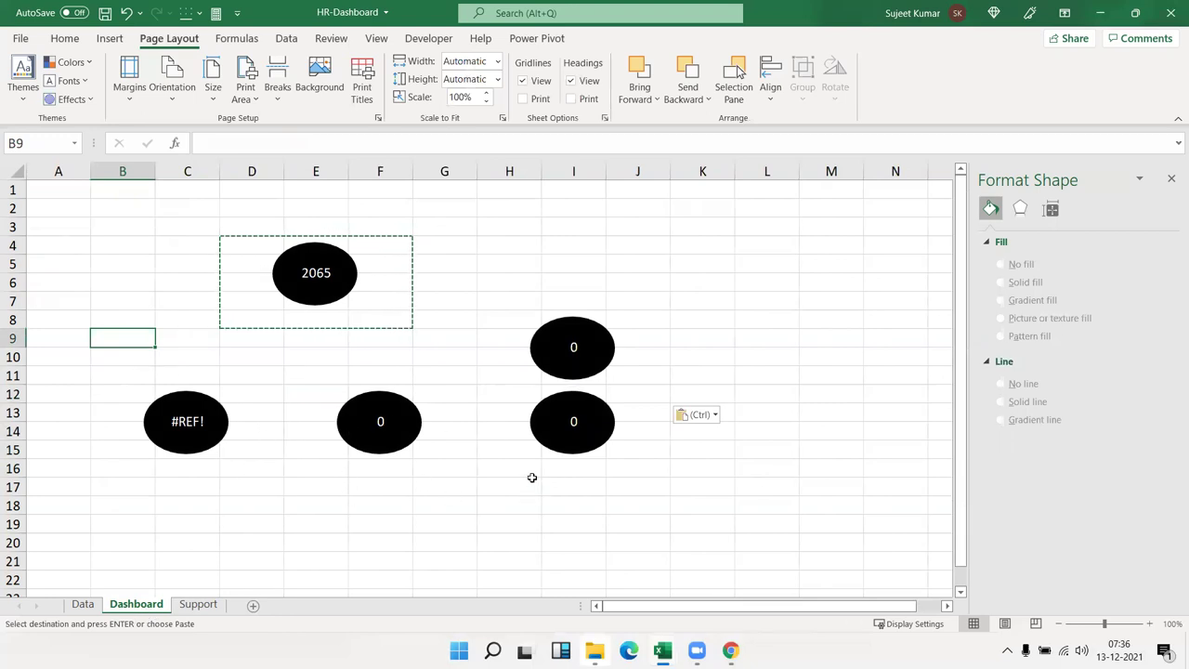
# Delete the extra oval near I9 and undo the trial copies pasted at D18 and I20
pyautogui.click(549, 368)
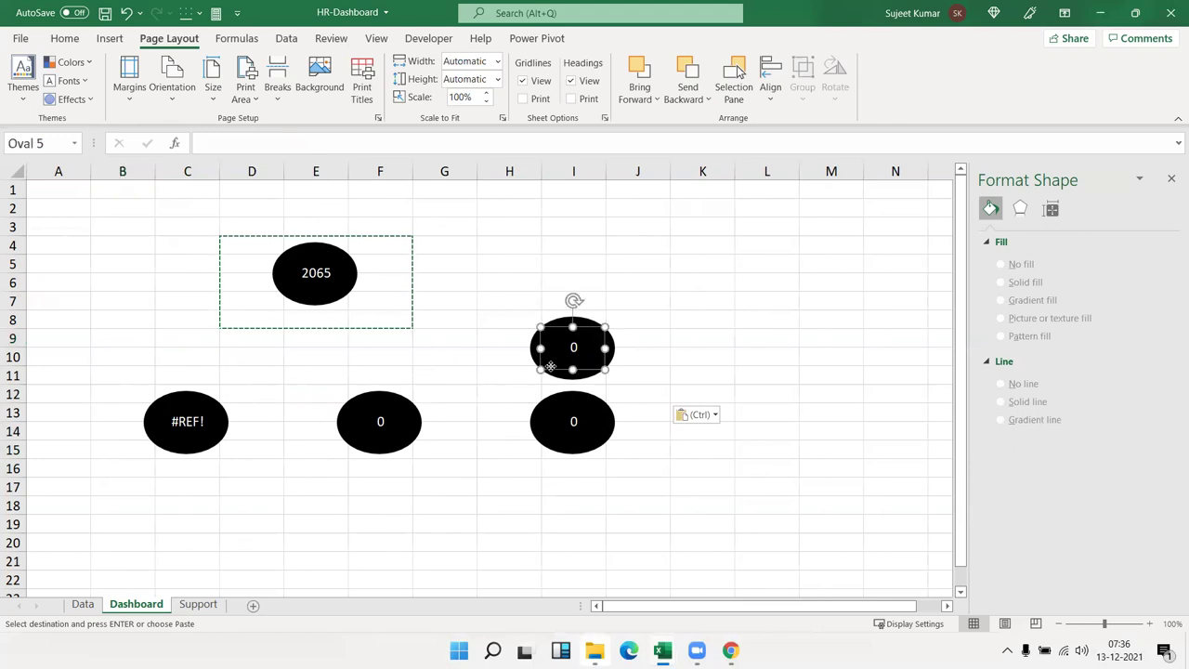
pyautogui.press('Delete')
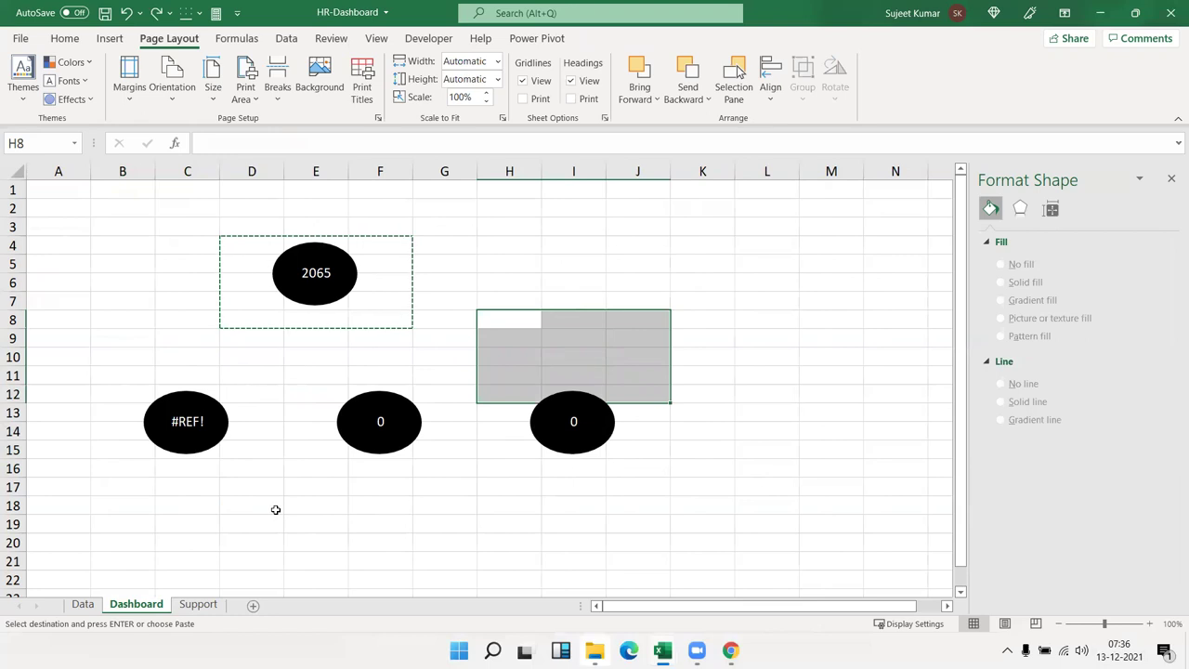
pyautogui.click(256, 505)
pyautogui.hotkey('ctrl', 'v')
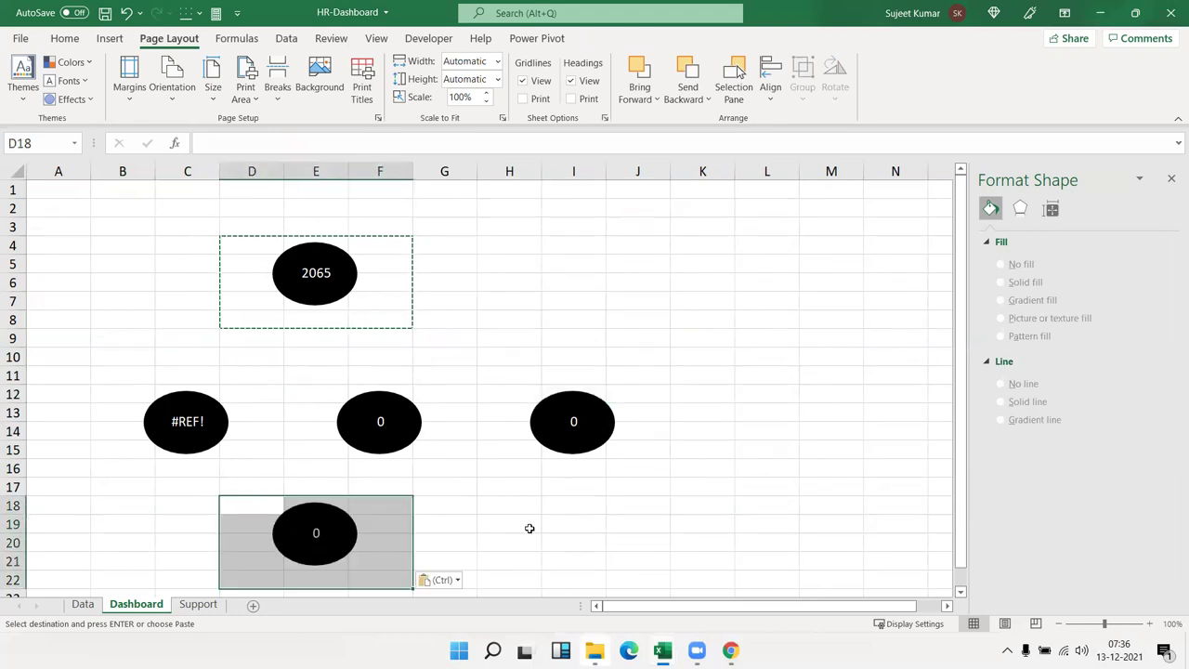
pyautogui.click(529, 527)
pyautogui.hotkey('ctrl', 'v')
pyautogui.click(665, 492)
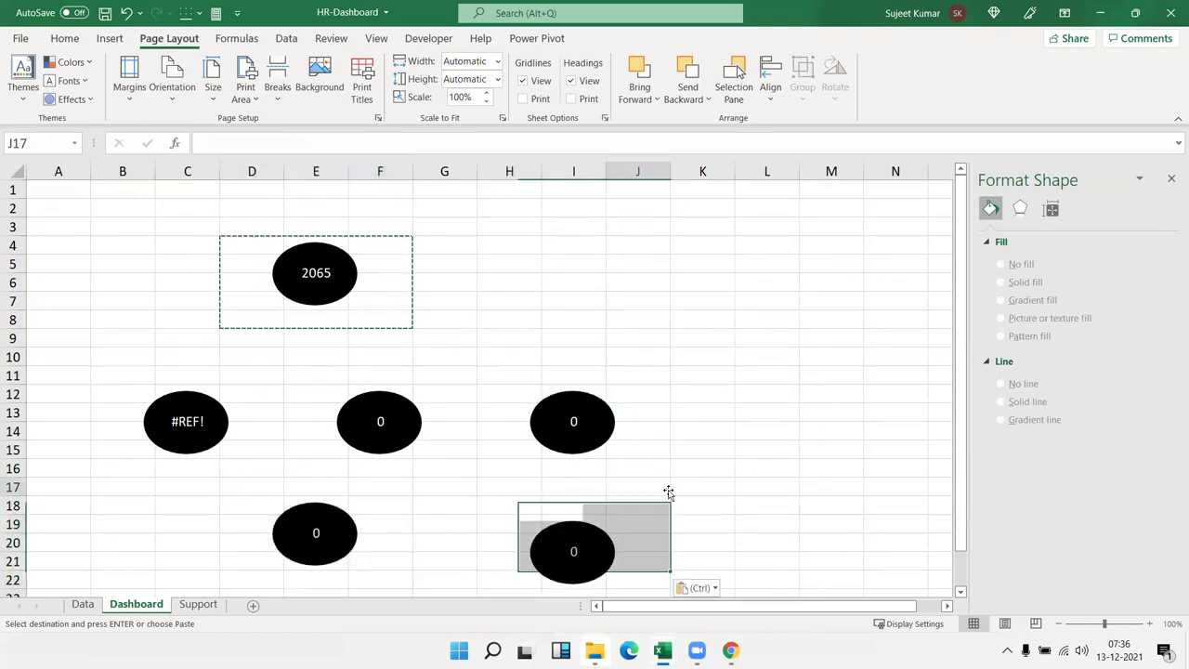
pyautogui.click(576, 526)
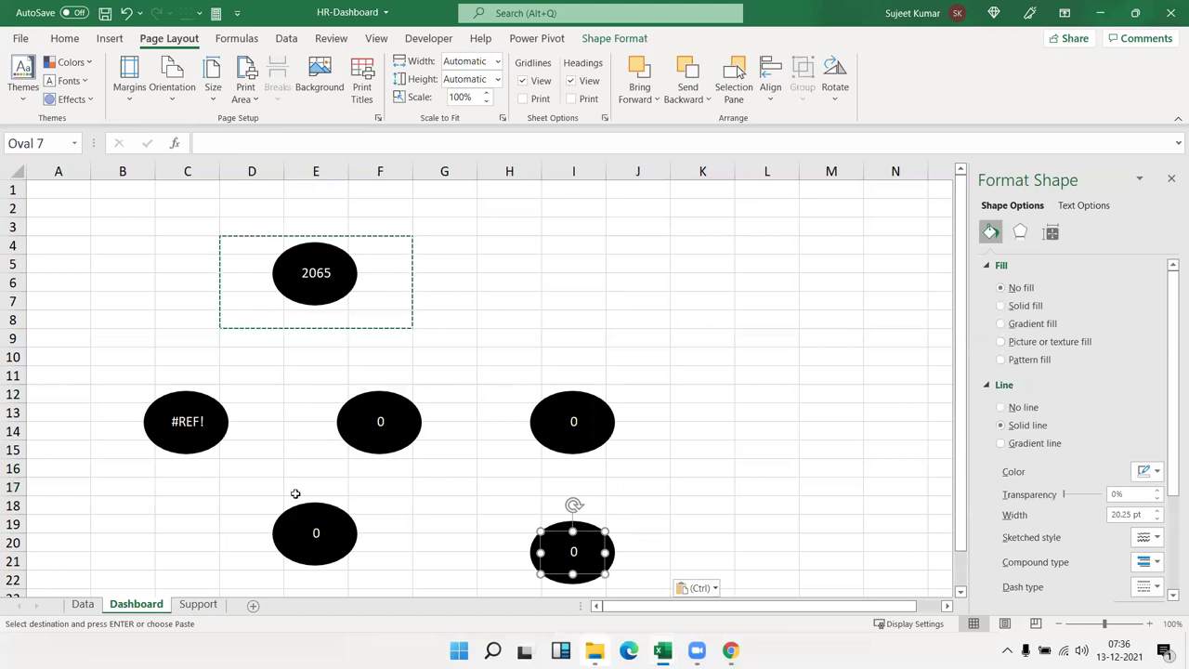
pyautogui.click(291, 316)
pyautogui.click(290, 393)
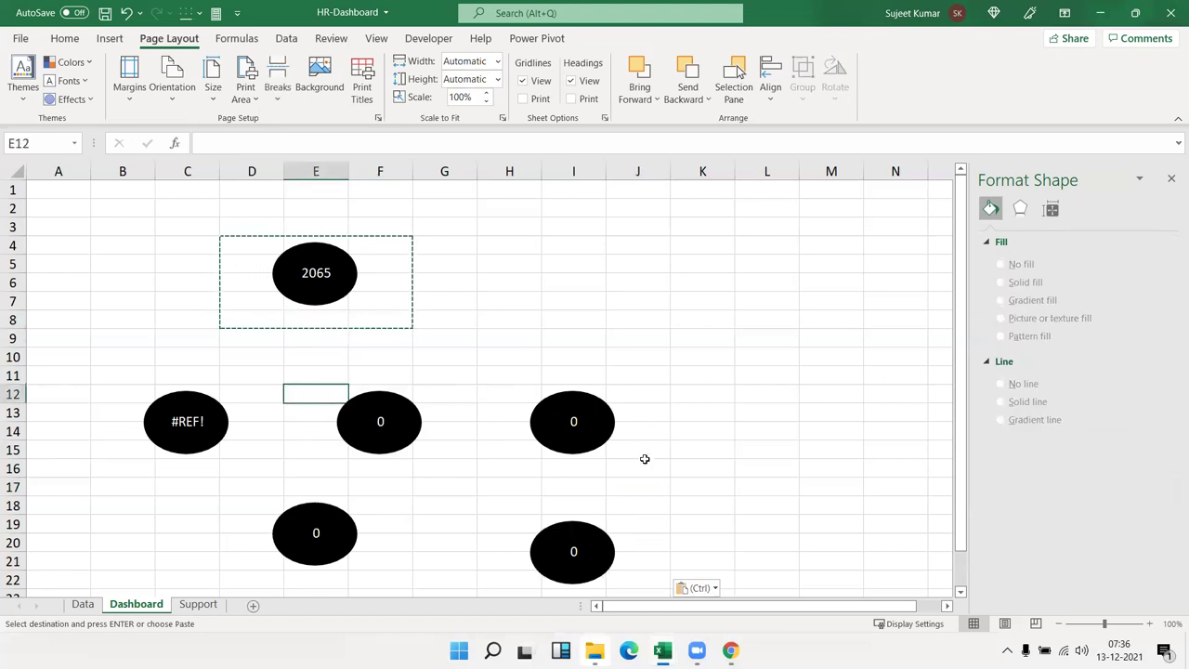
pyautogui.hotkey('ctrl', 'z')
pyautogui.hotkey('ctrl', 'z')
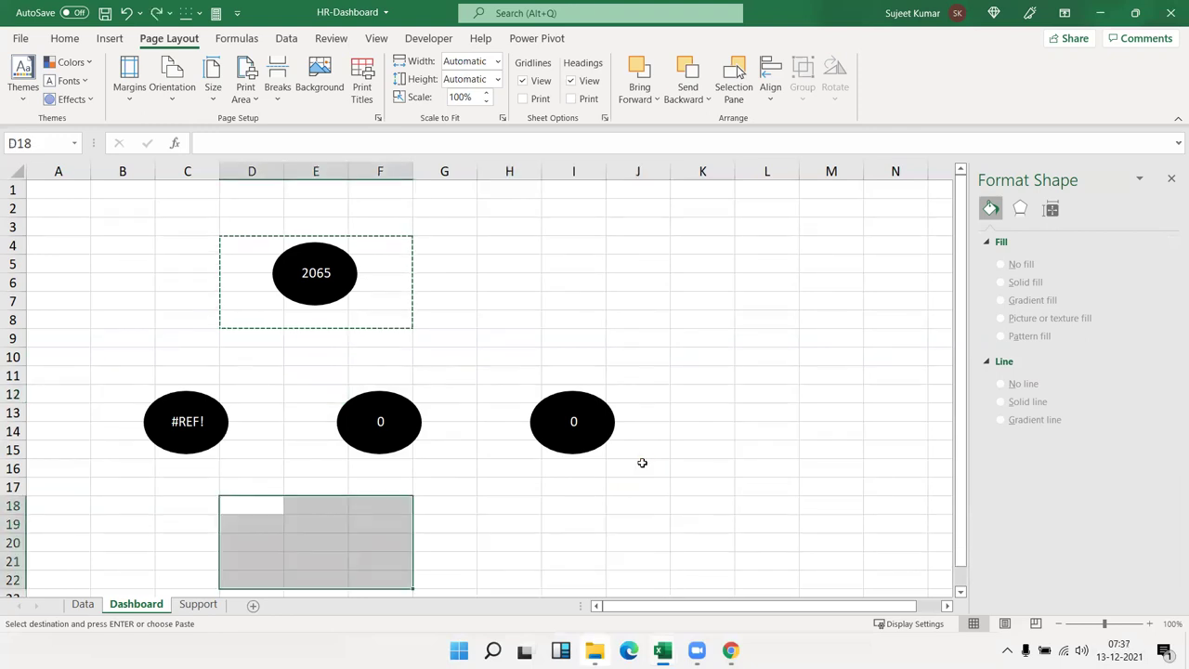
# Paste a 0 oval at C8, below-left of the 2065 tile
pyautogui.click(493, 343)
pyautogui.click(212, 317)
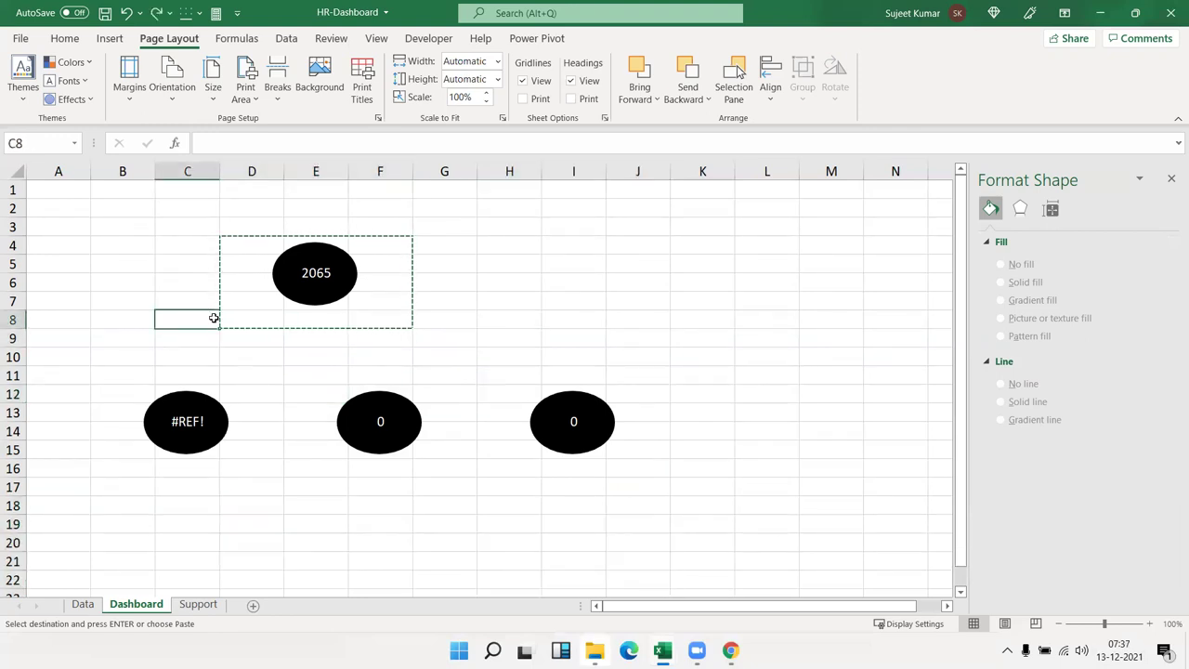
pyautogui.press('Return')
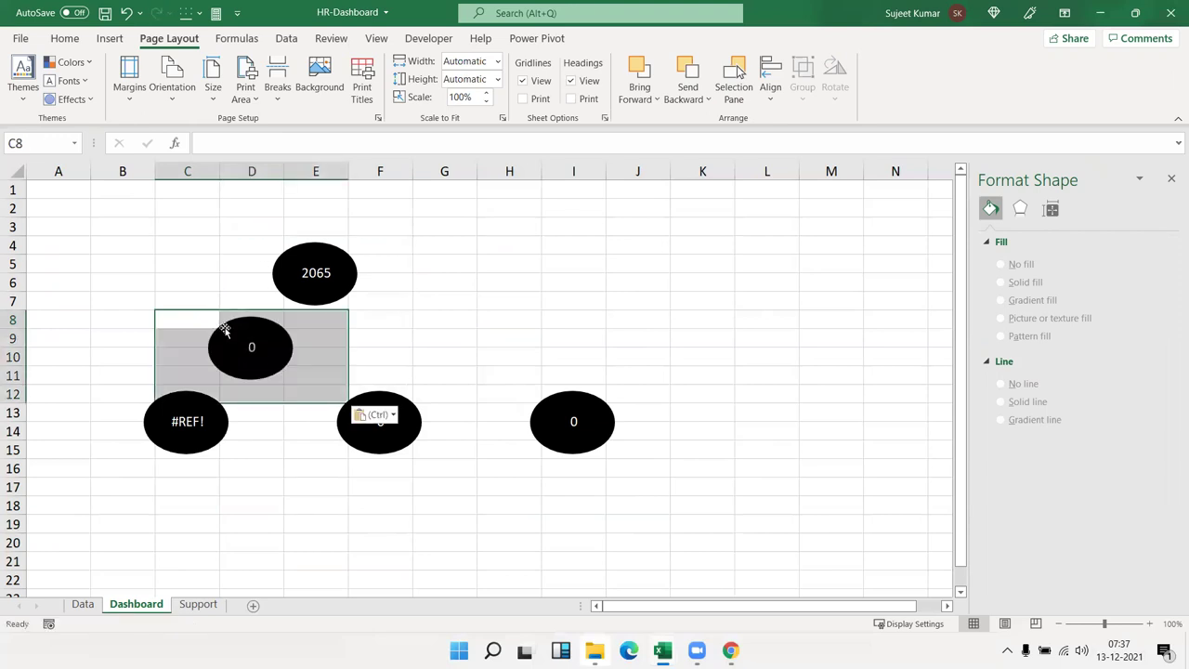
pyautogui.click(445, 333)
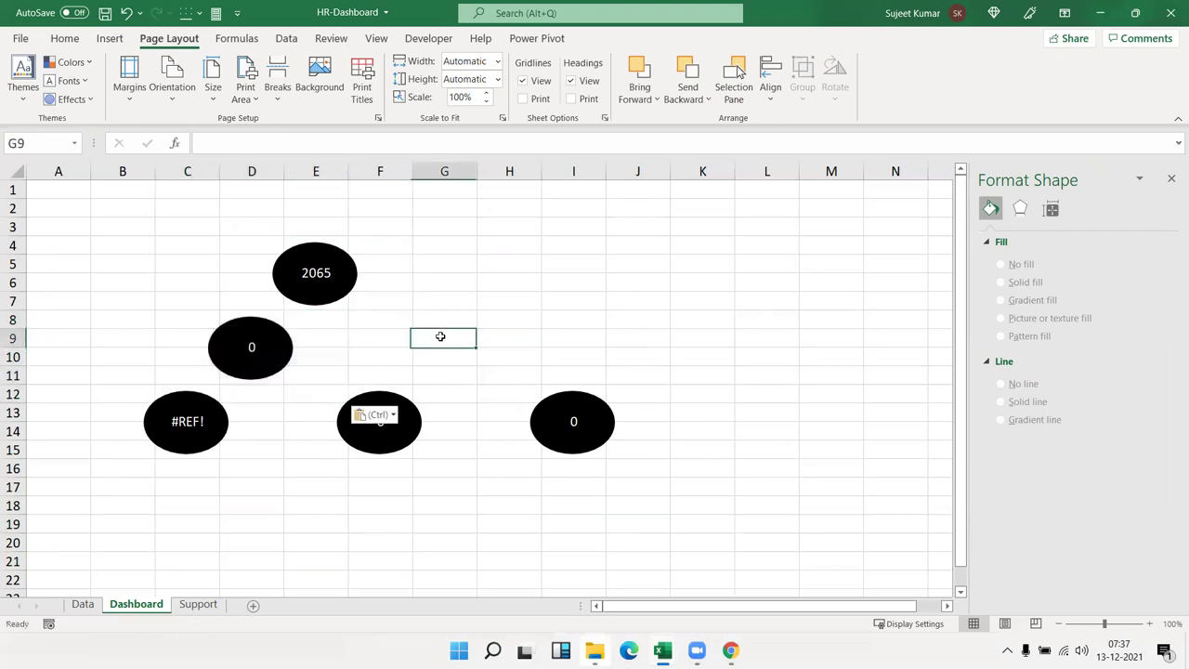
pyautogui.click(487, 334)
pyautogui.click(448, 333)
# Copy the 2065 tile's cell range and paste a second-level oval at G8
pyautogui.moveTo(244, 245); pyautogui.dragTo(404, 303)
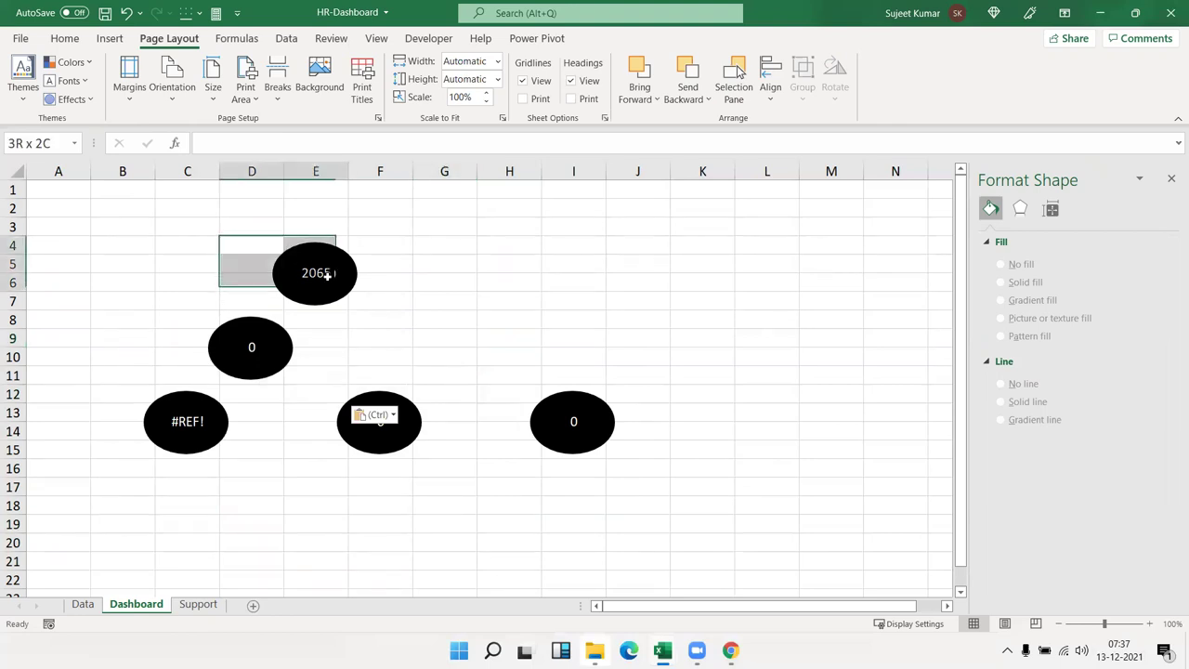
pyautogui.hotkey('ctrl', 'c')
pyautogui.click(418, 322)
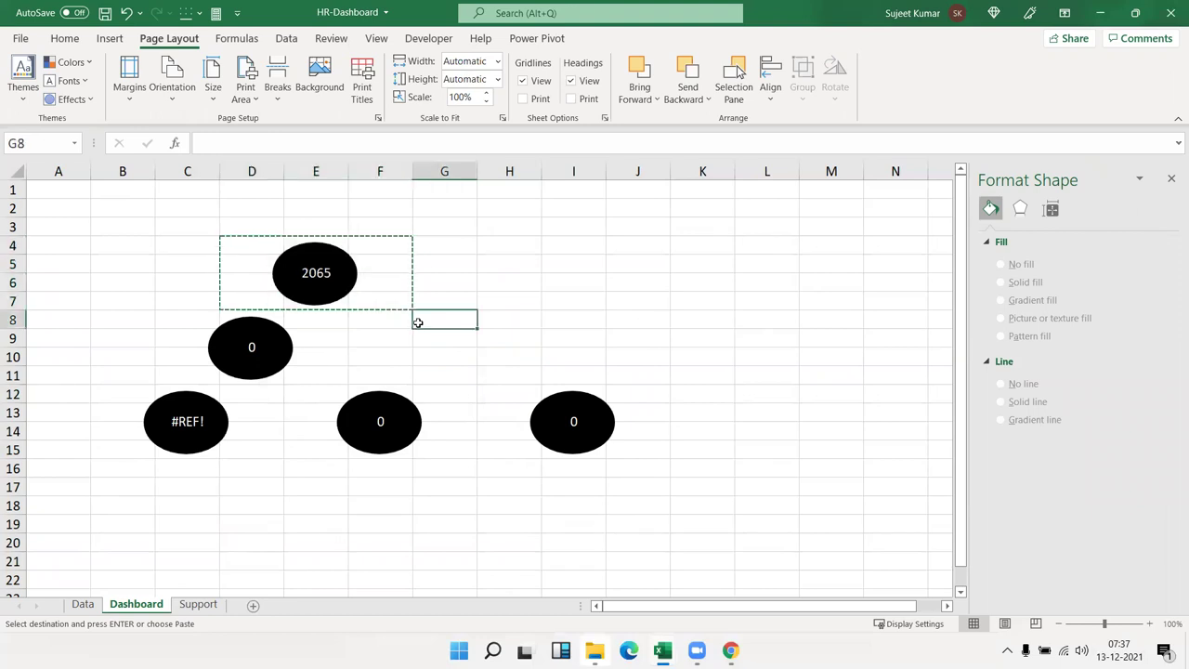
pyautogui.hotkey('ctrl', 'v')
pyautogui.click(483, 428)
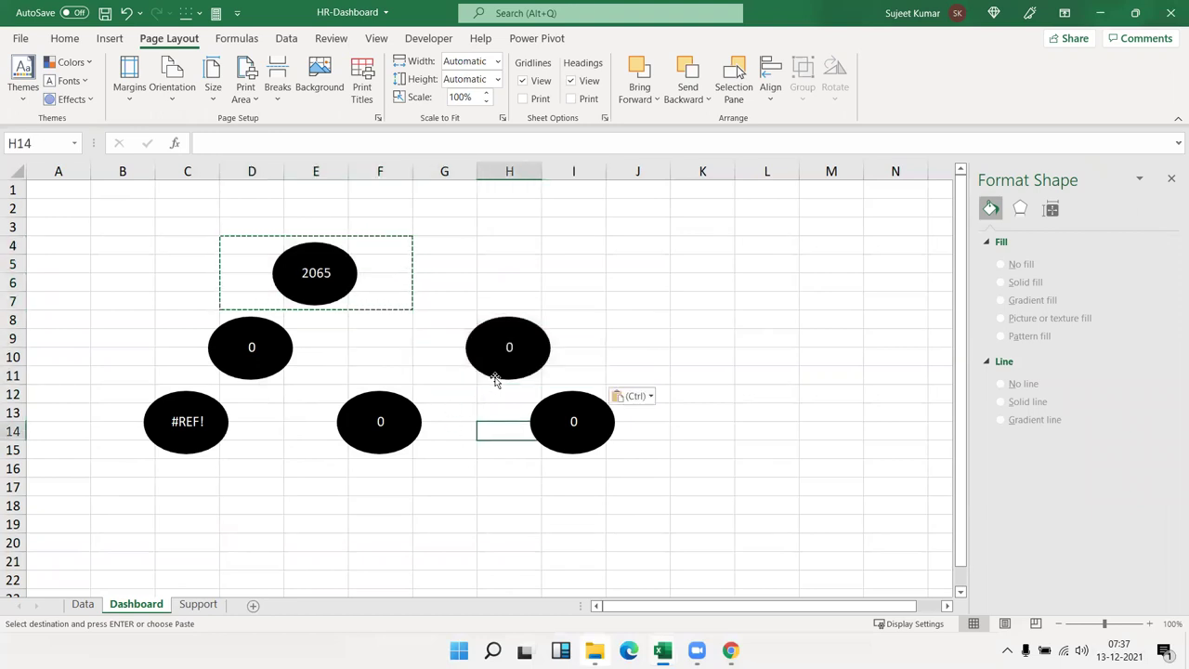
pyautogui.click(448, 356)
# Narrow columns G, E and F to pull the ovals closer, then cancel the copy
pyautogui.moveTo(476, 172); pyautogui.dragTo(455, 179)
pyautogui.moveTo(446, 184); pyautogui.dragTo(437, 173)
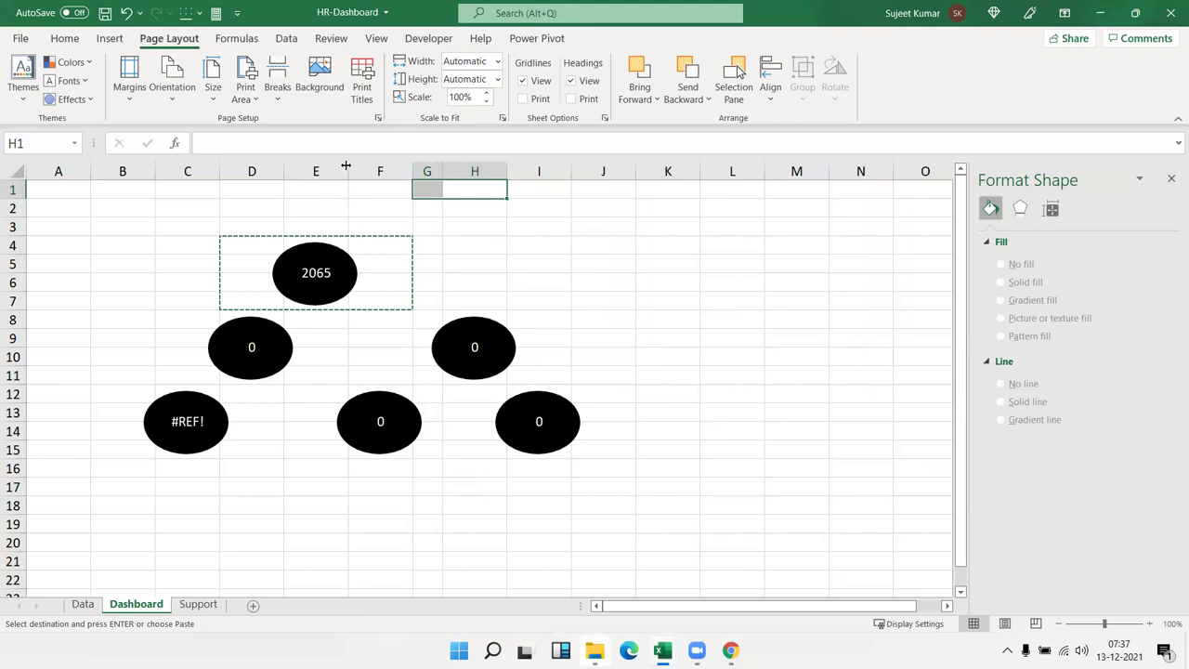
pyautogui.moveTo(346, 166)
pyautogui.mouseDown()
pyautogui.moveTo(326, 171)
pyautogui.moveTo(341, 173)
pyautogui.mouseUp()
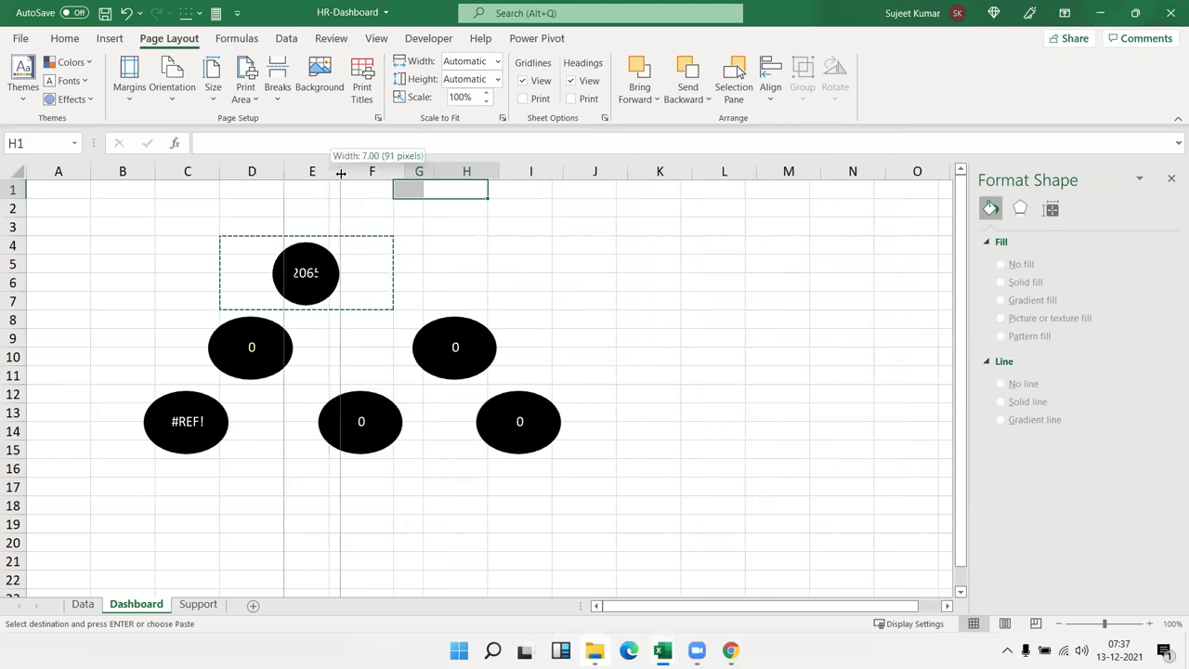
pyautogui.click(389, 371)
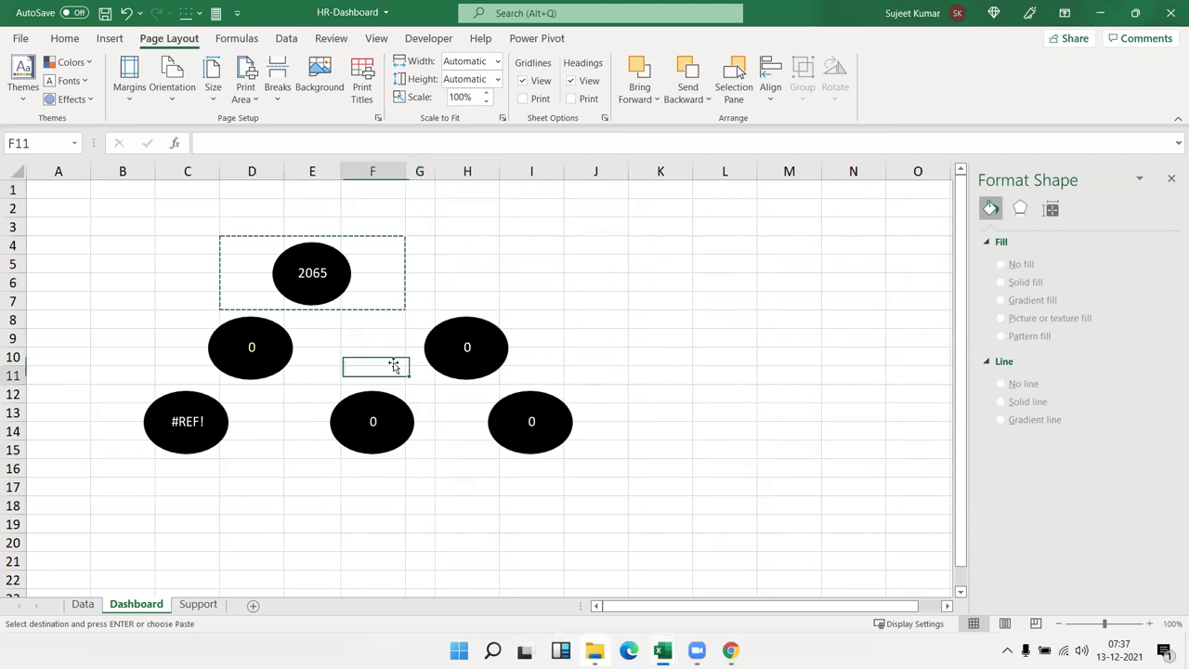
pyautogui.moveTo(405, 172); pyautogui.dragTo(394, 175)
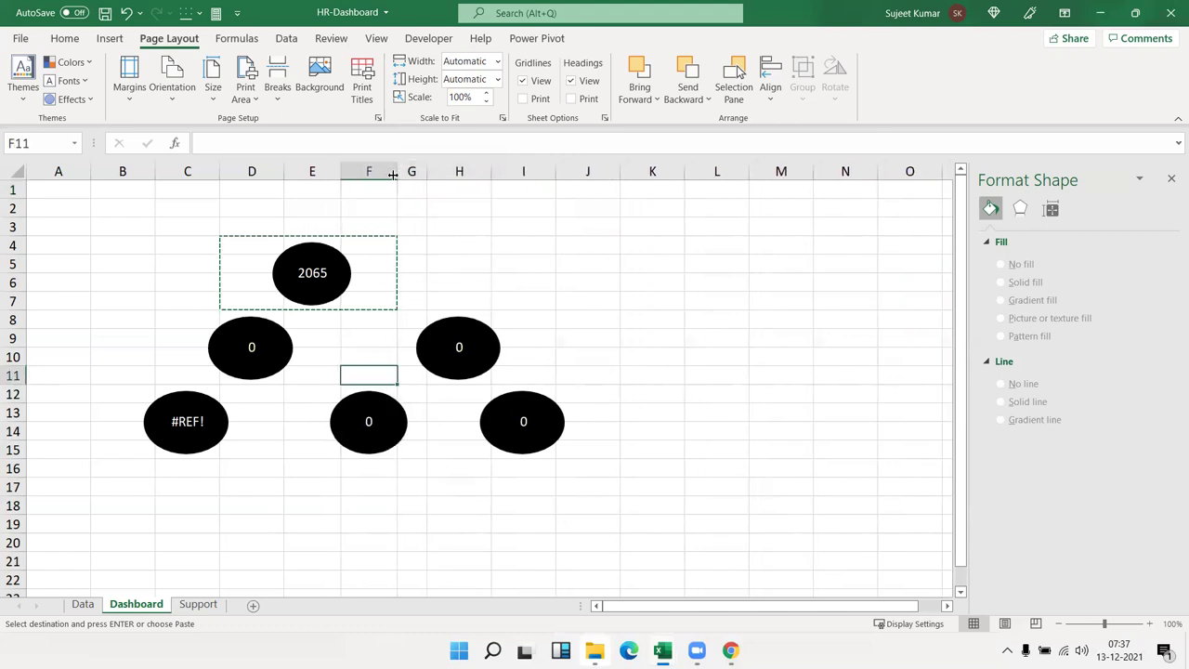
pyautogui.click(452, 445)
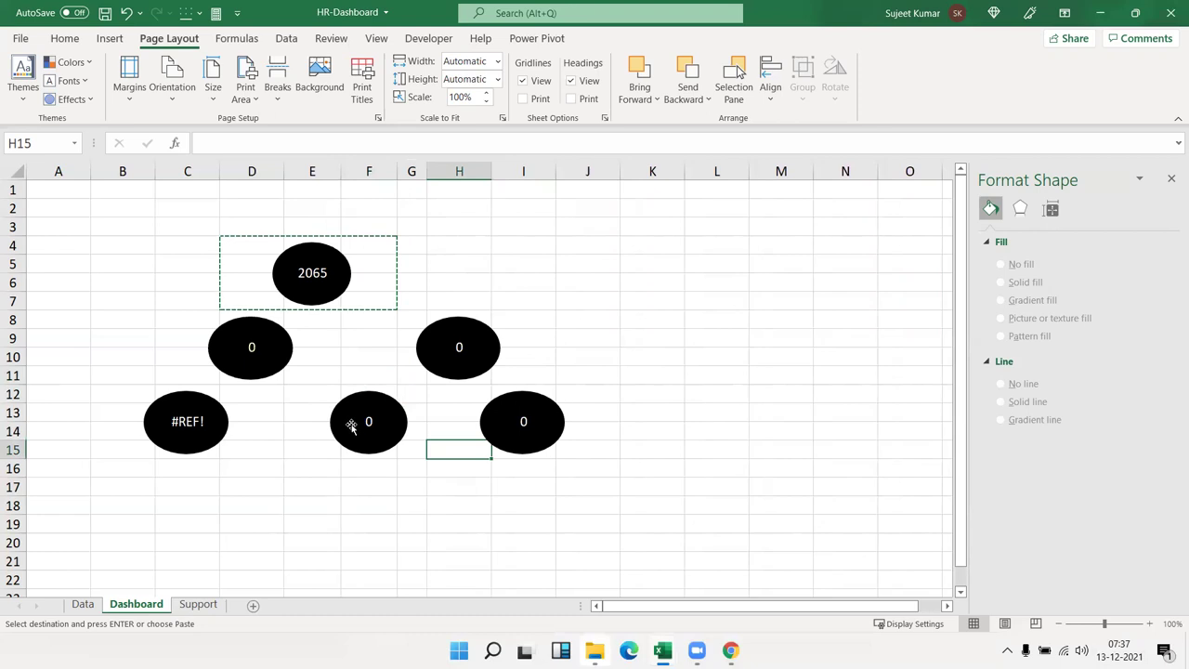
pyautogui.click(301, 491)
pyautogui.click(329, 358)
pyautogui.press('Escape')
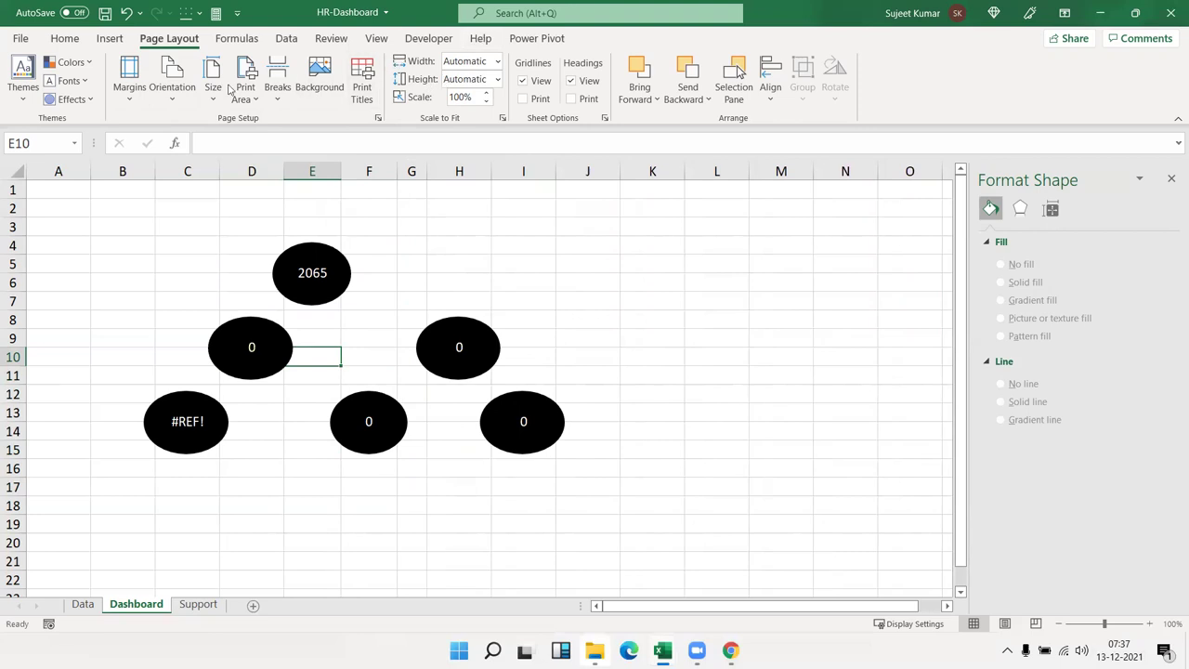
pyautogui.click(110, 38)
pyautogui.click(174, 104)
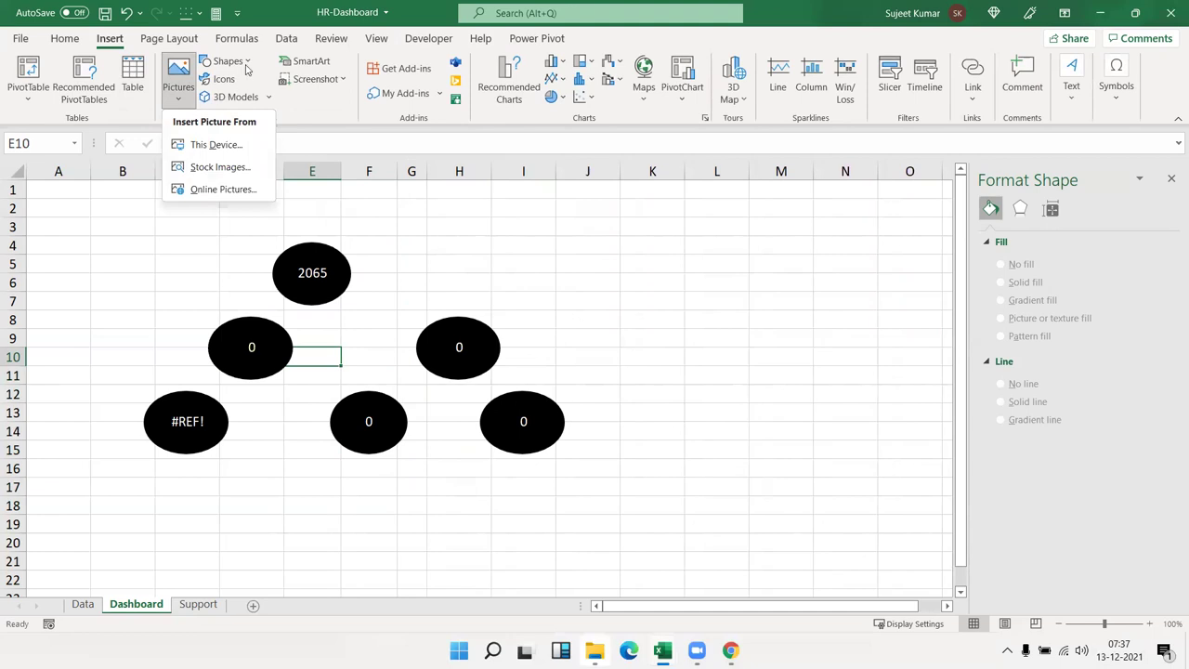
pyautogui.click(245, 62)
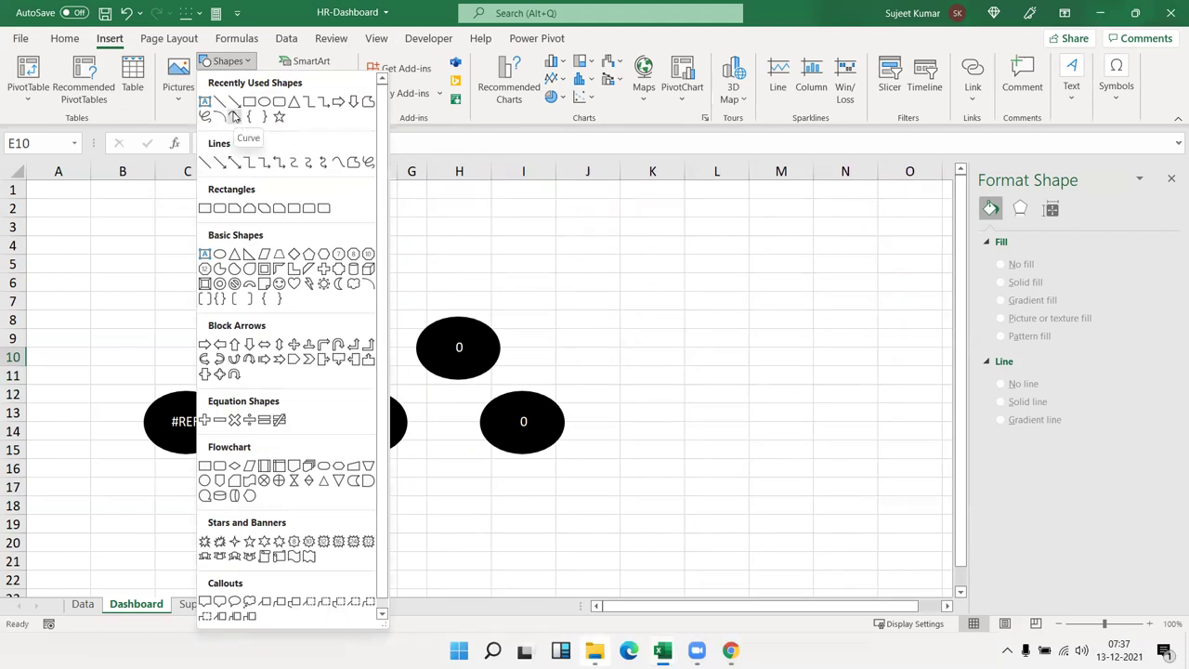
pyautogui.click(234, 115)
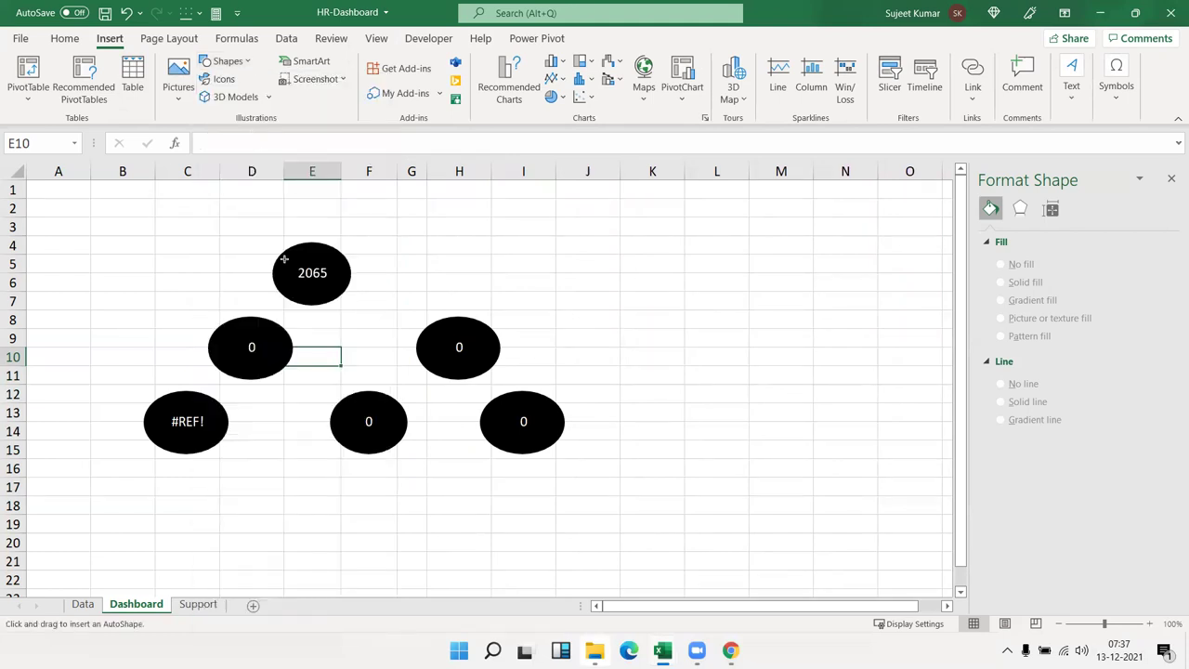
pyautogui.click(271, 266)
pyautogui.click(160, 397)
pyautogui.click(158, 356)
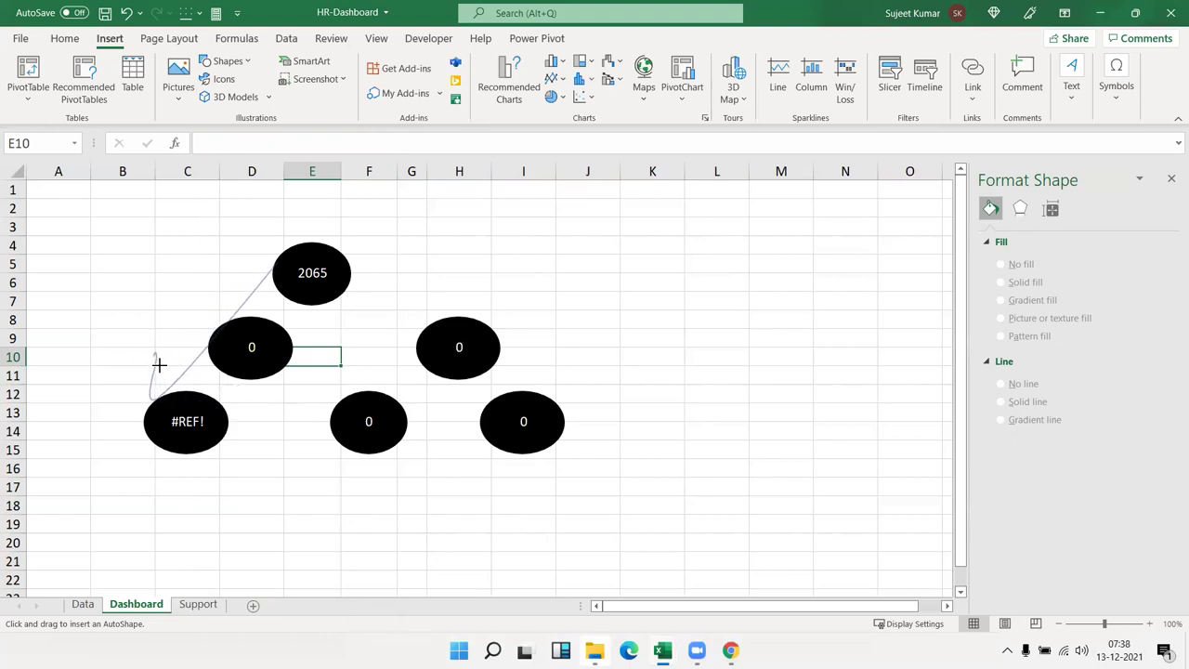
pyautogui.doubleClick(120, 254)
pyautogui.press('Delete')
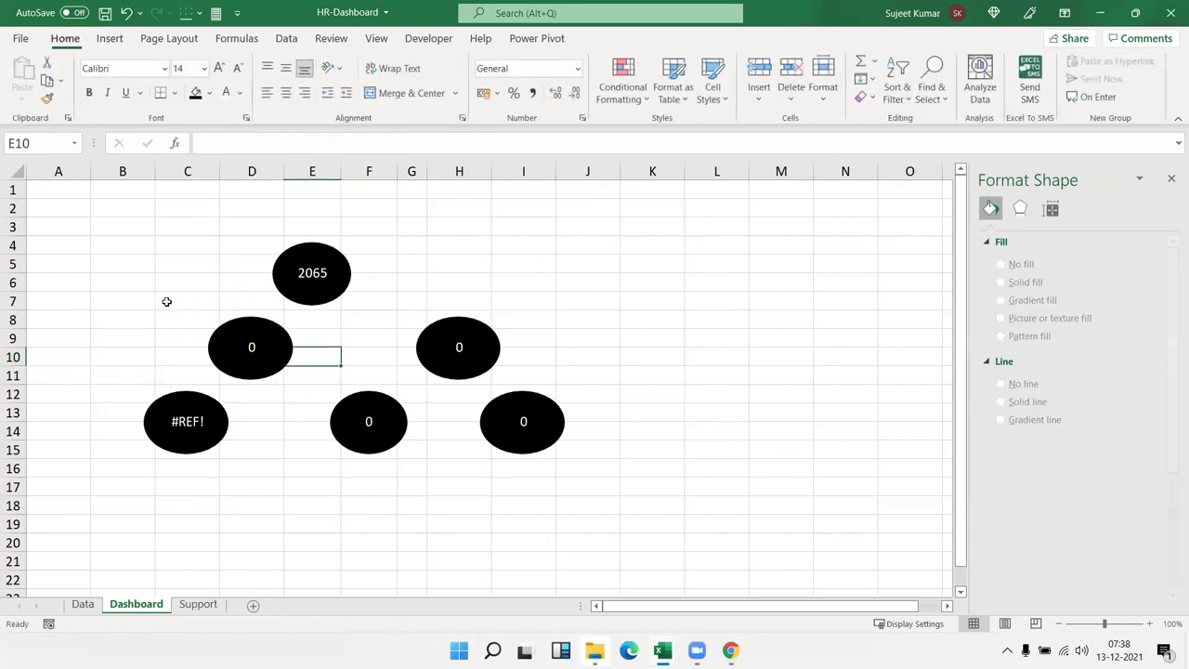
# Draw a curved line from the 2065 oval's left edge down to the #REF! oval
pyautogui.click(110, 38)
pyautogui.click(228, 61)
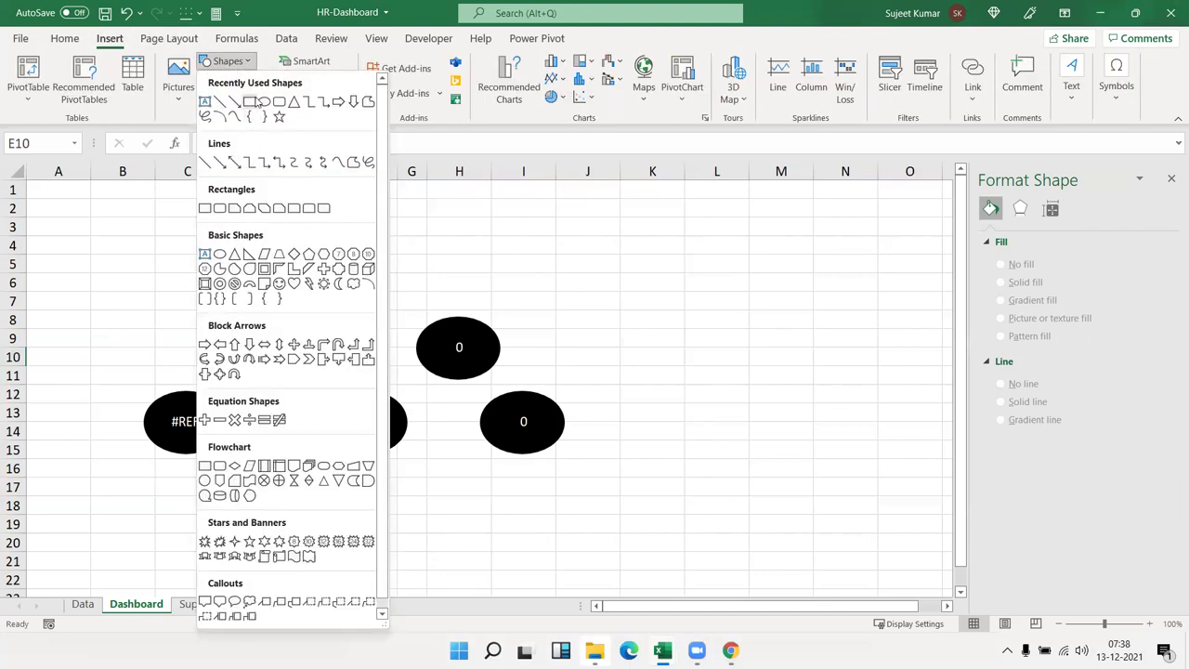
pyautogui.click(249, 101)
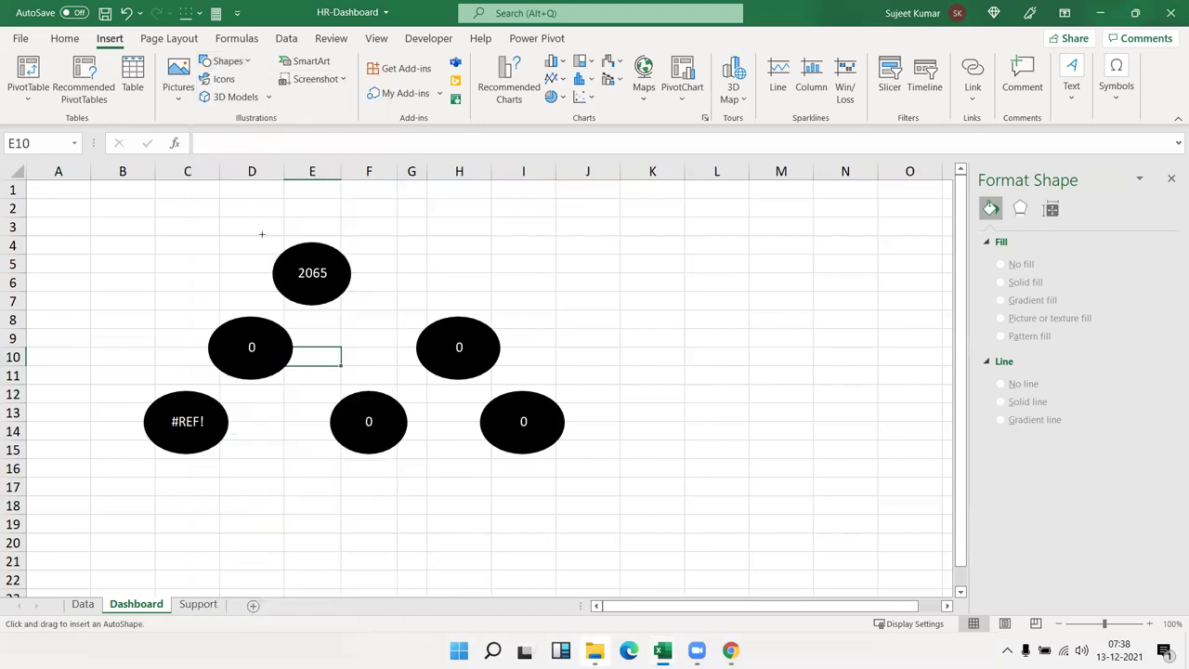
pyautogui.click(273, 264)
pyautogui.click(128, 288)
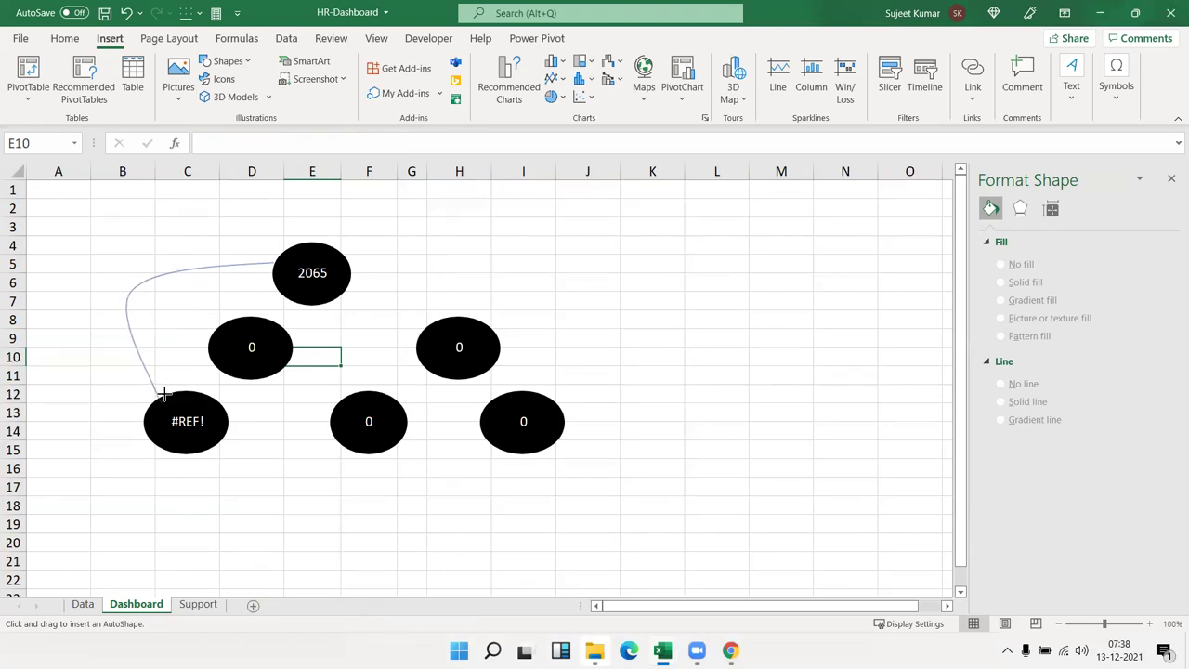
pyautogui.doubleClick(158, 397)
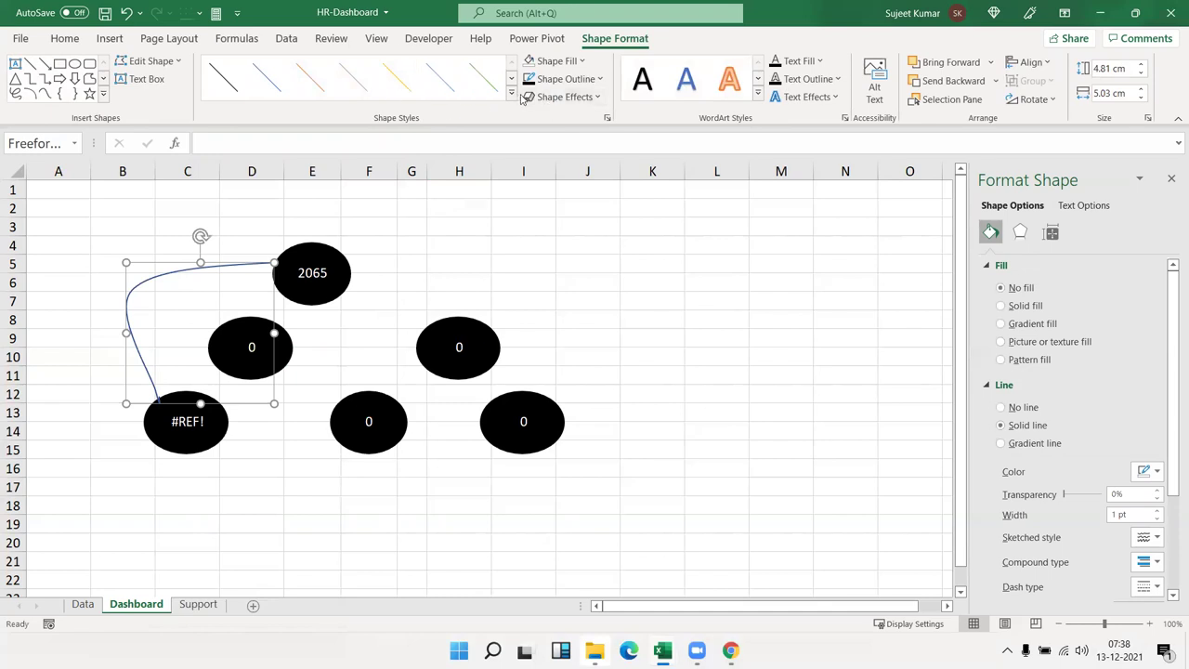
# Thicken the curve to 3.75 pt and adjust its ends onto both ovals
pyautogui.click(1157, 511)
pyautogui.click(1156, 511)
pyautogui.click(1156, 511)
pyautogui.click(1156, 511)
pyautogui.click(1156, 511)
pyautogui.click(1156, 511)
pyautogui.click(1156, 511)
pyautogui.click(1156, 510)
pyautogui.click(1156, 511)
pyautogui.click(1156, 511)
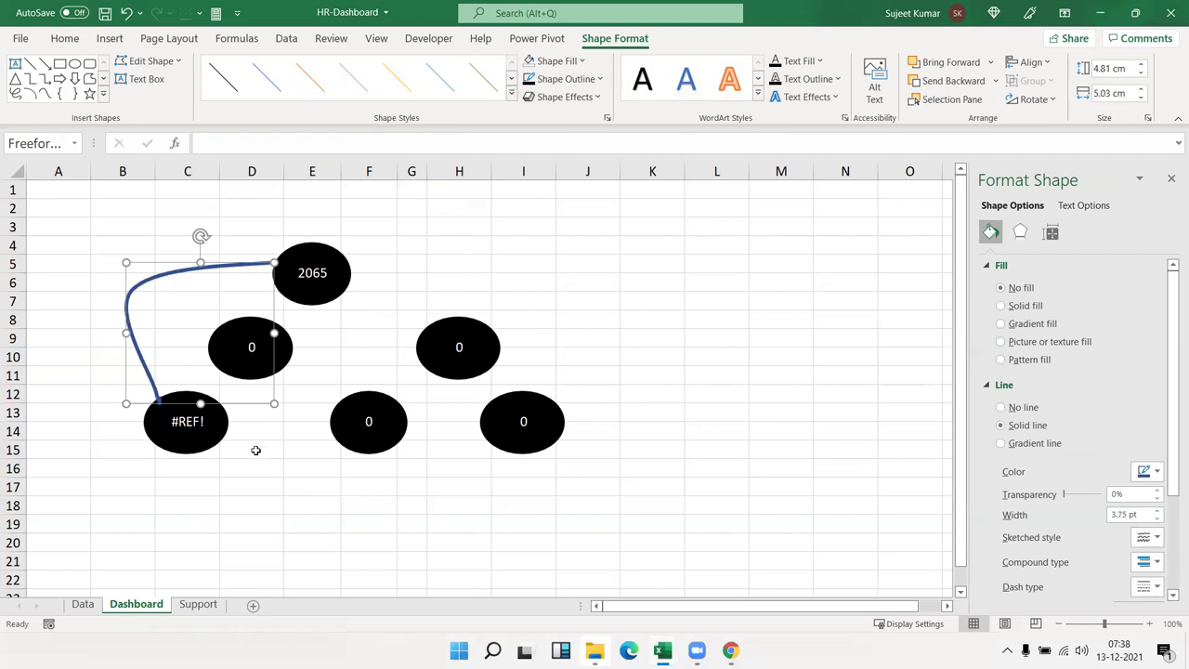
pyautogui.moveTo(198, 403); pyautogui.dragTo(206, 398)
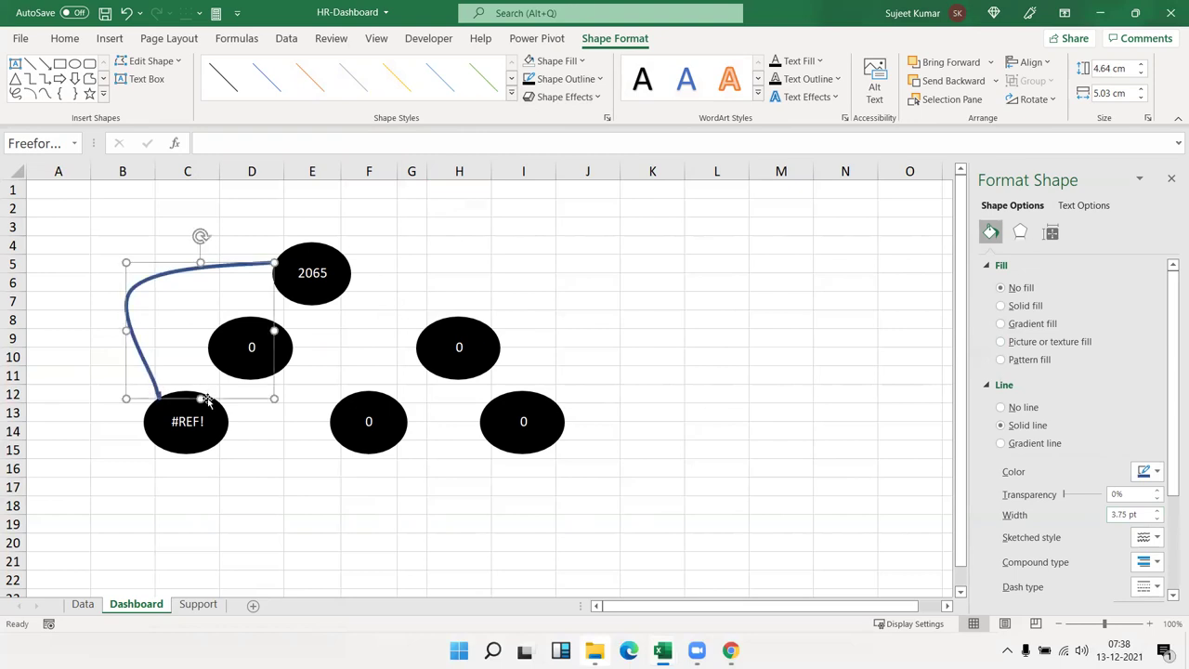
pyautogui.click(308, 475)
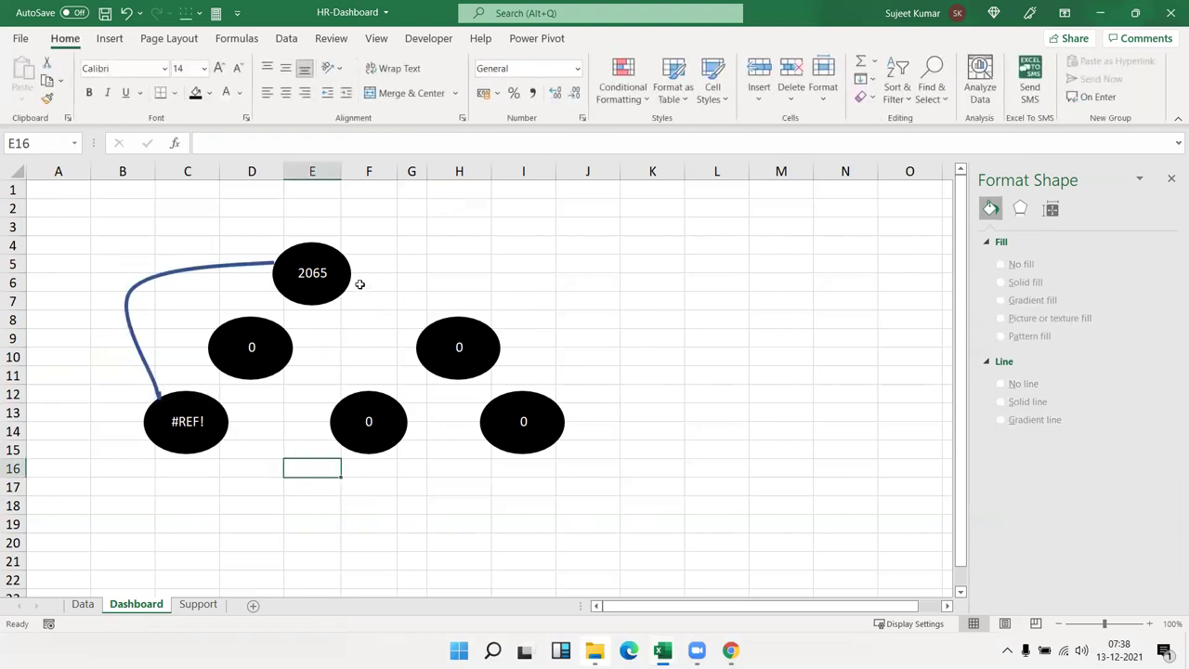
pyautogui.click(261, 264)
pyautogui.moveTo(275, 264); pyautogui.dragTo(279, 265)
pyautogui.click(357, 334)
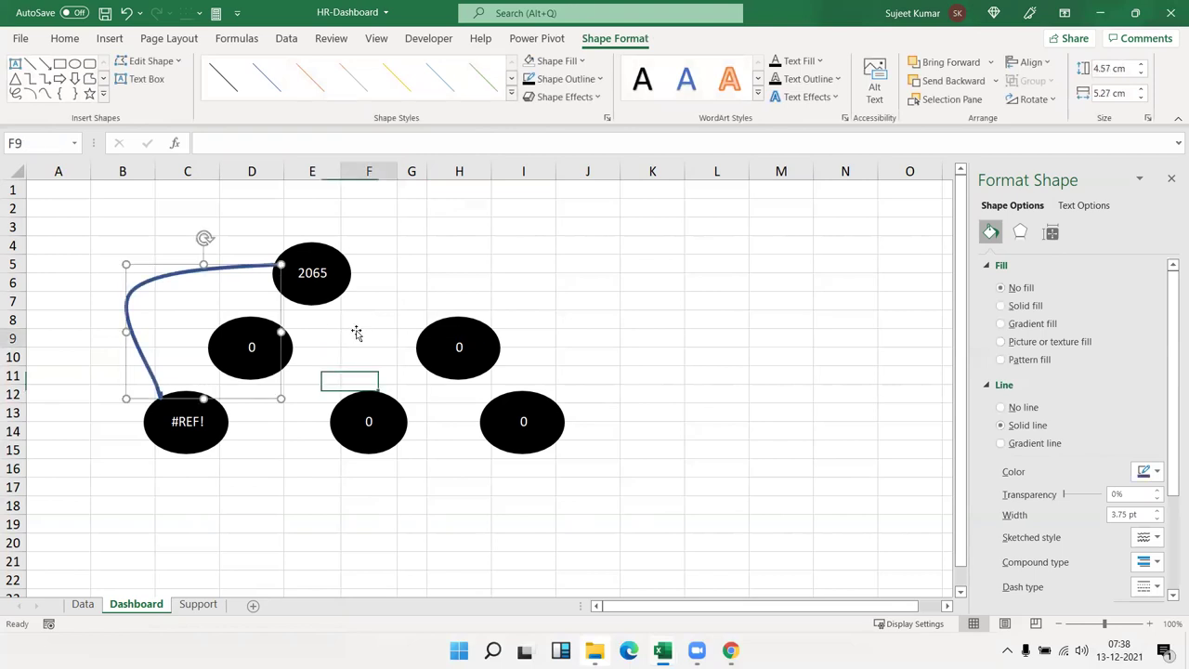
# Duplicate the curve and reshape the copy to run from 2065 to the right 0 oval
pyautogui.click(165, 280)
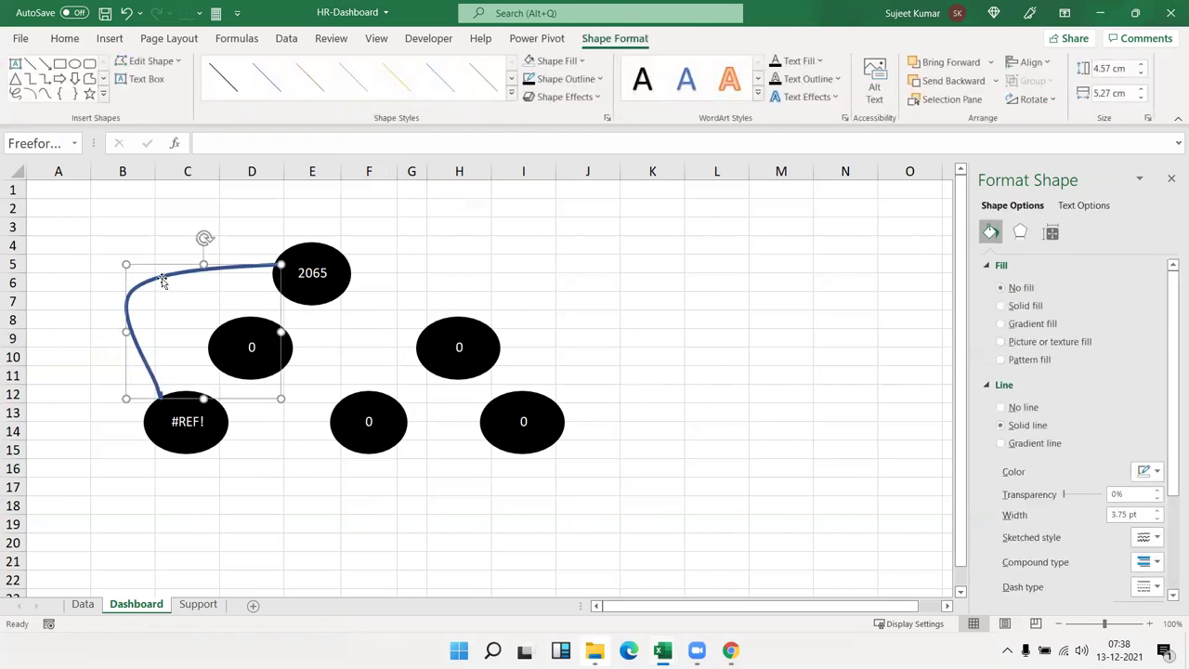
pyautogui.moveTo(154, 277); pyautogui.dragTo(162, 307)
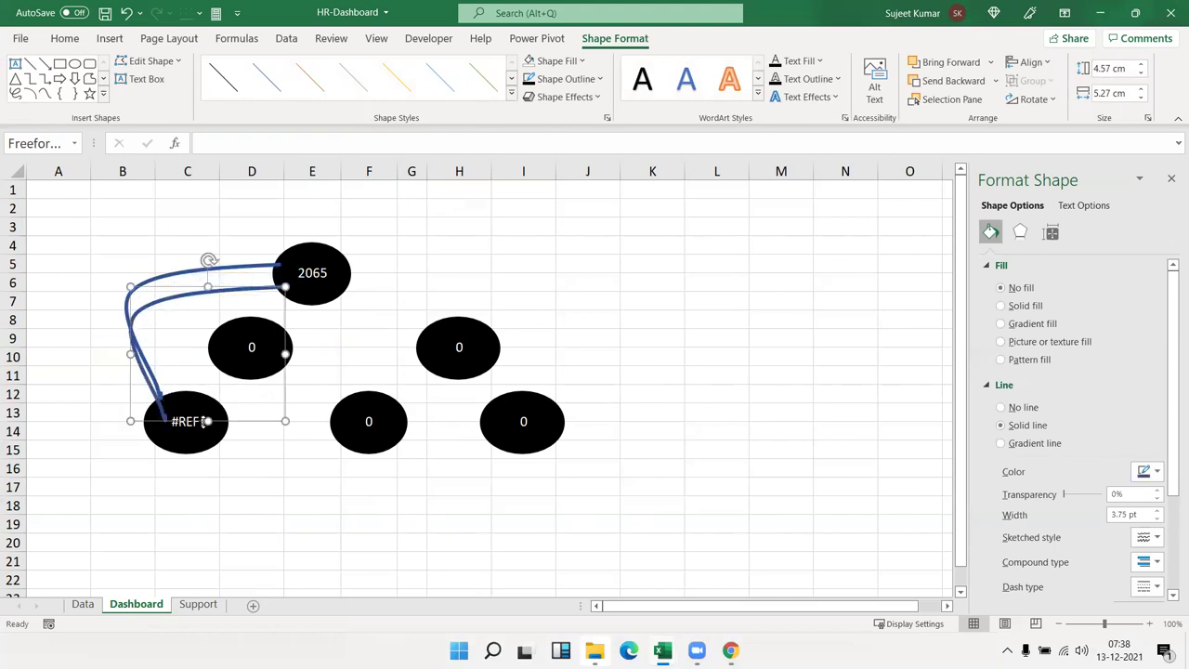
pyautogui.moveTo(208, 421); pyautogui.dragTo(273, 352)
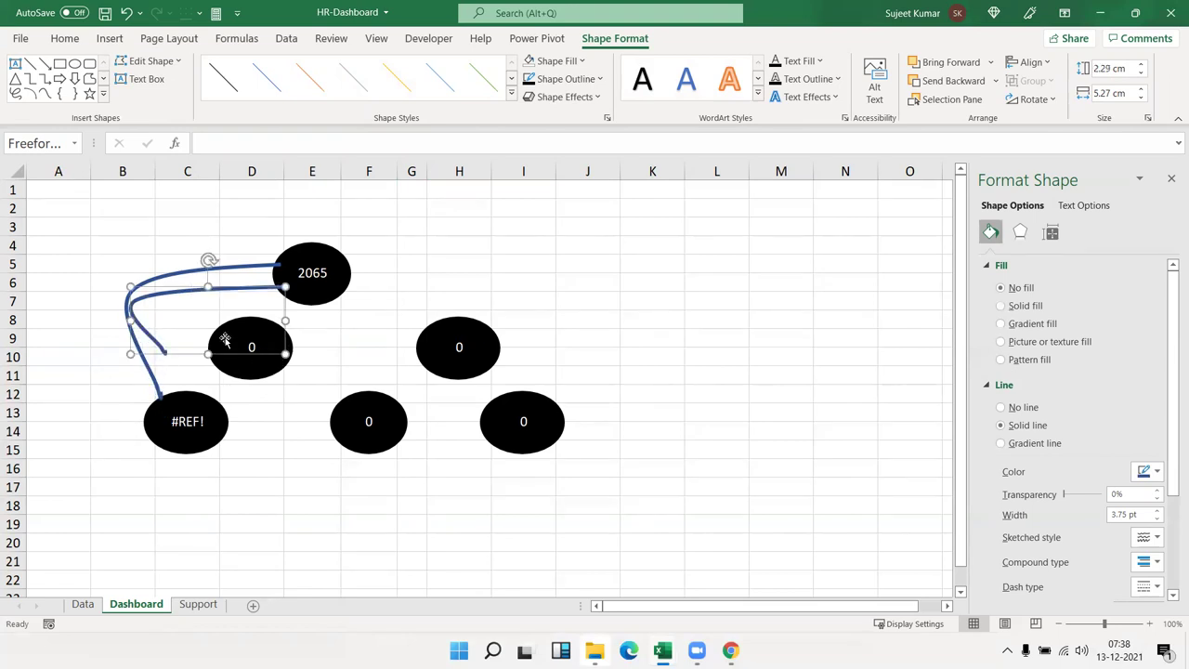
pyautogui.moveTo(137, 318); pyautogui.dragTo(185, 323)
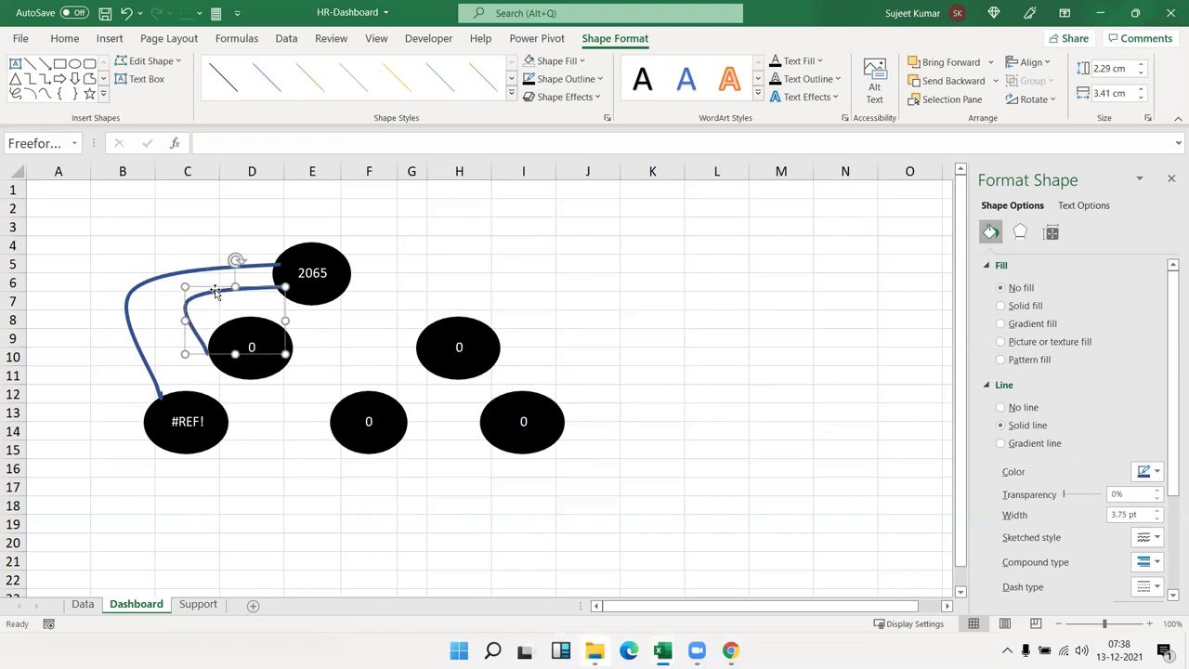
pyautogui.moveTo(216, 292)
pyautogui.mouseDown()
pyautogui.moveTo(424, 248)
pyautogui.moveTo(526, 287)
pyautogui.mouseUp()
pyautogui.moveTo(463, 247); pyautogui.dragTo(405, 264)
pyautogui.moveTo(408, 349); pyautogui.dragTo(424, 347)
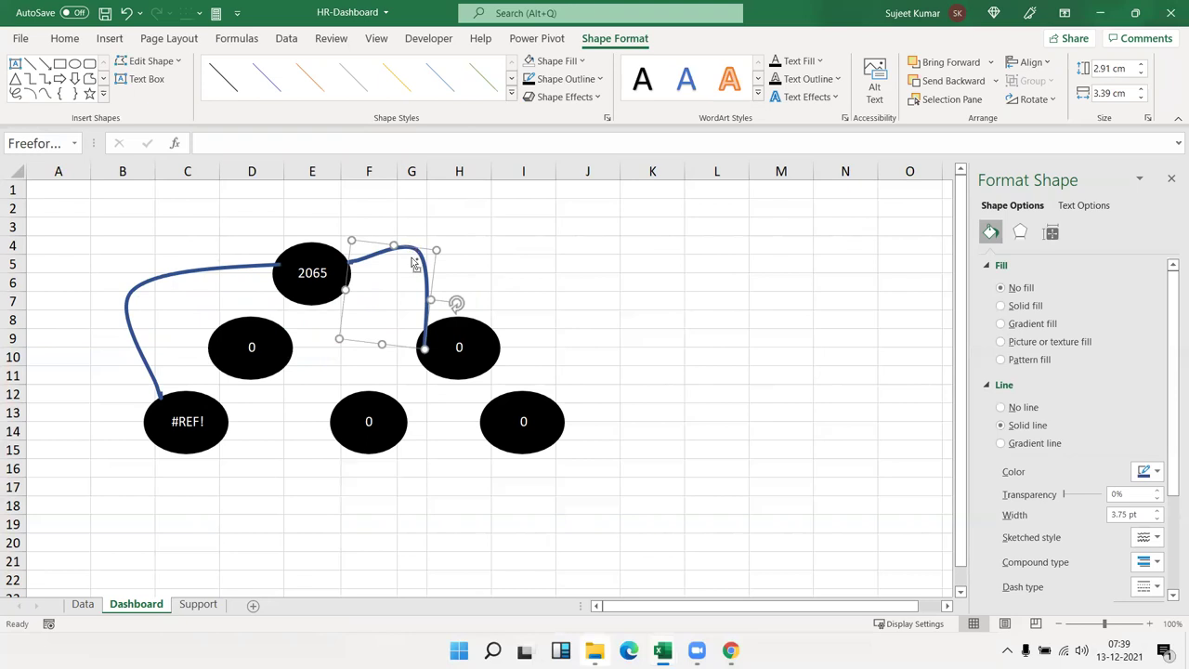
pyautogui.moveTo(414, 253); pyautogui.dragTo(407, 311)
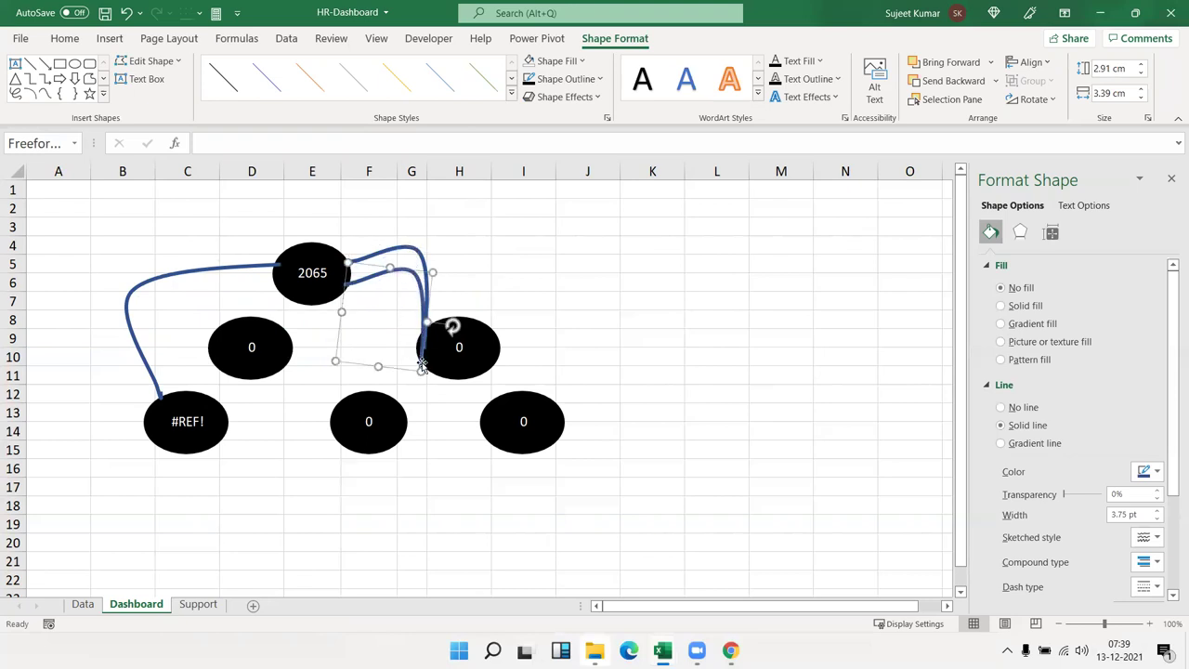
pyautogui.hotkey('alt', 'Tab')
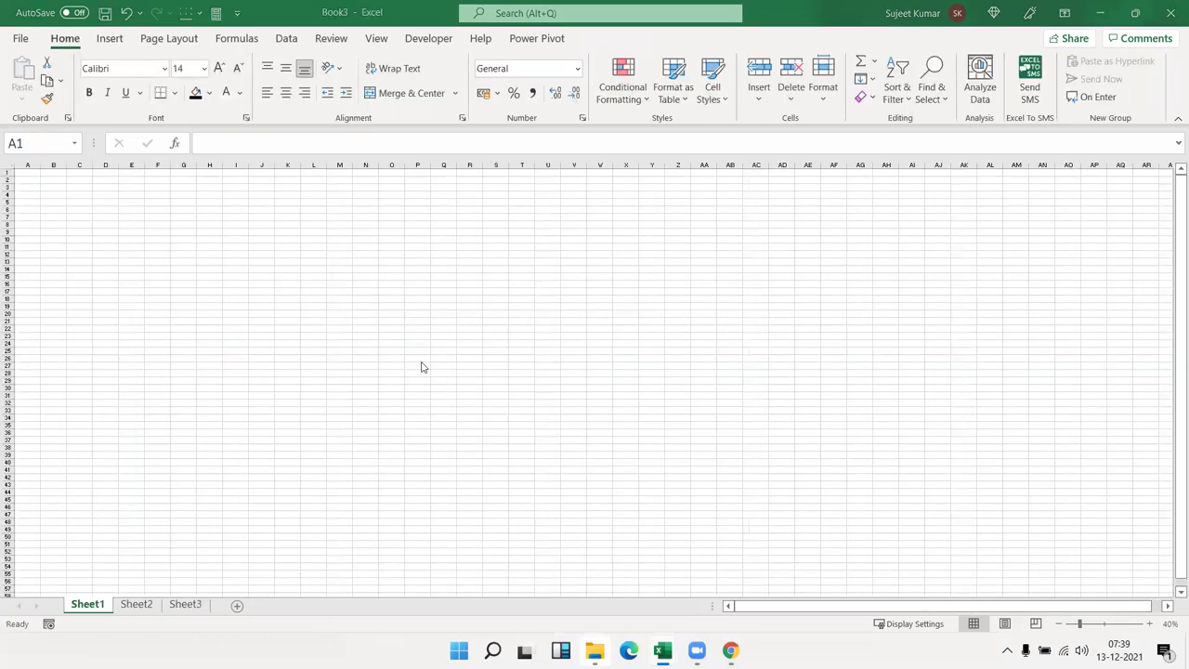
# Show organization-wide figures on the iDashboards headcount tree, then return to the HR-Dashboard workbook
pyautogui.hotkey('alt', 'Tab')
pyautogui.press('Escape')
pyautogui.press('super+1')
pyautogui.press('super+4')
pyautogui.press('super+5')
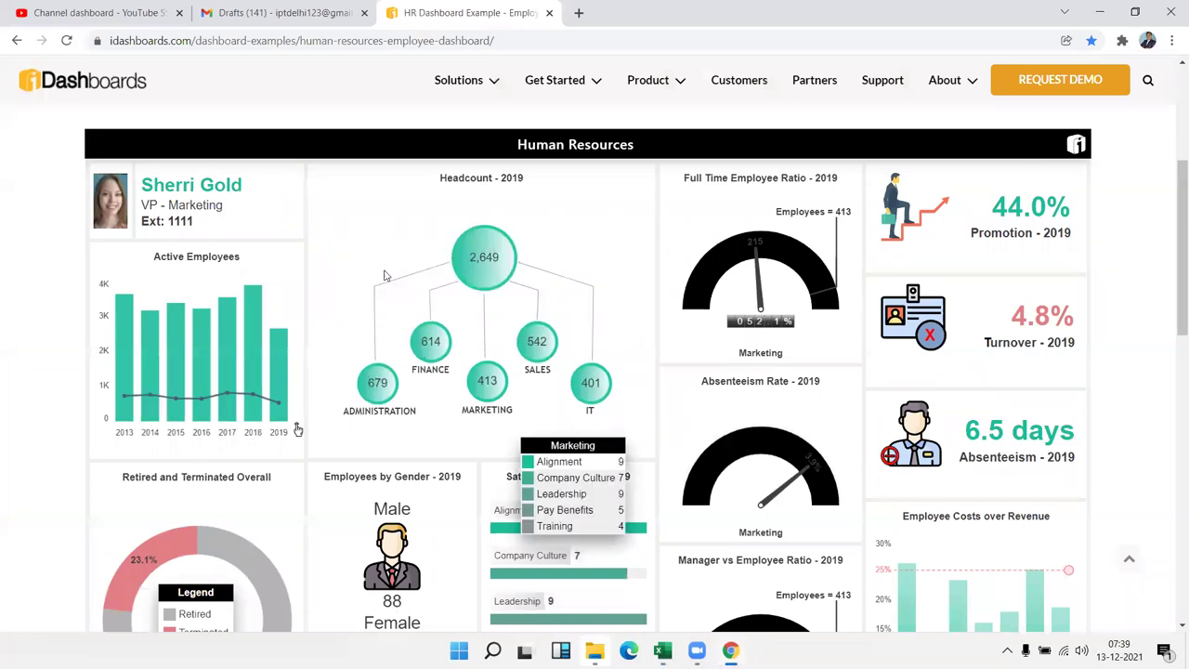
pyautogui.click(460, 270)
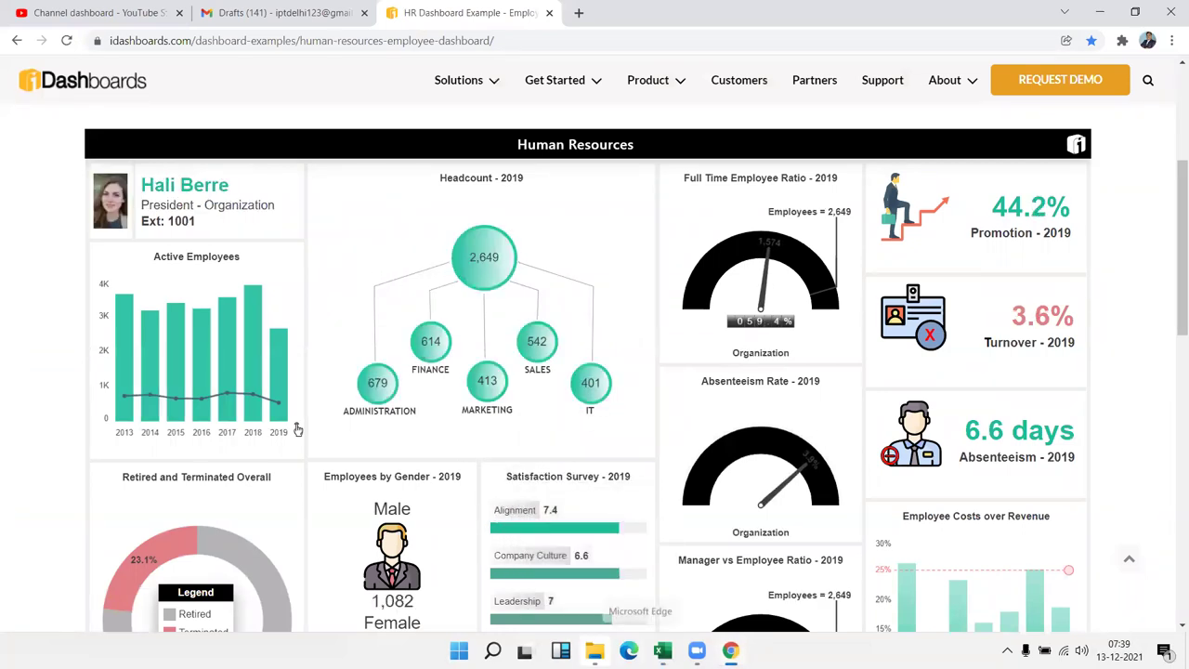
pyautogui.press('super+3')
pyautogui.hotkey('alt', 'Tab')
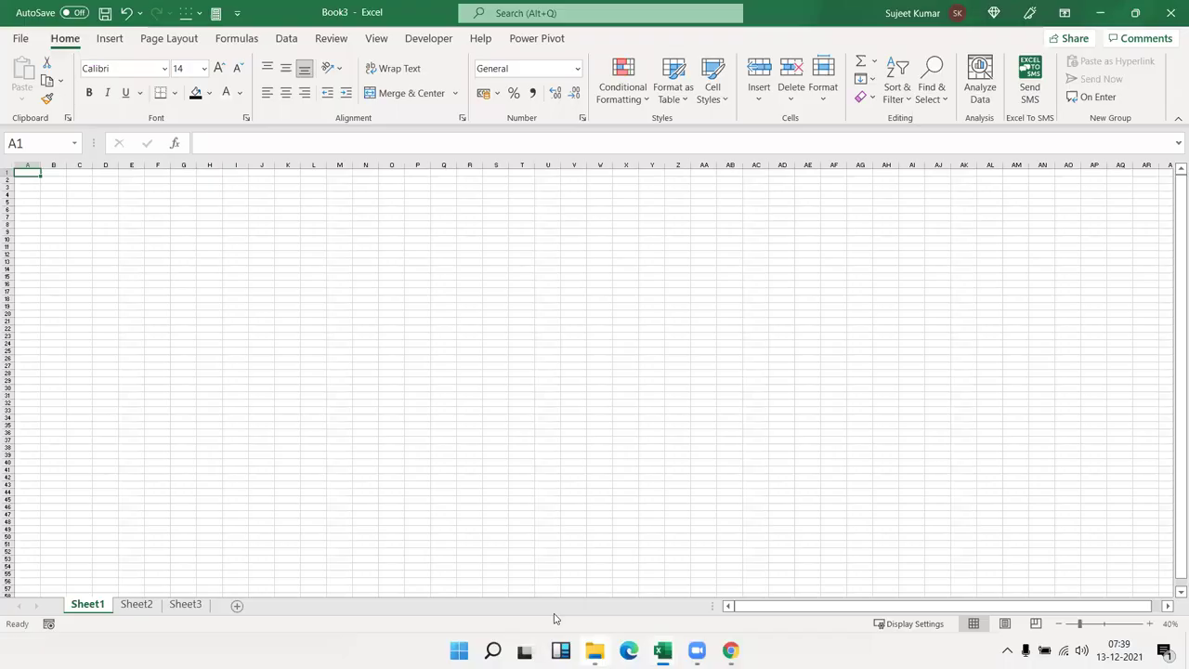
pyautogui.hotkey('alt', 'Tab')
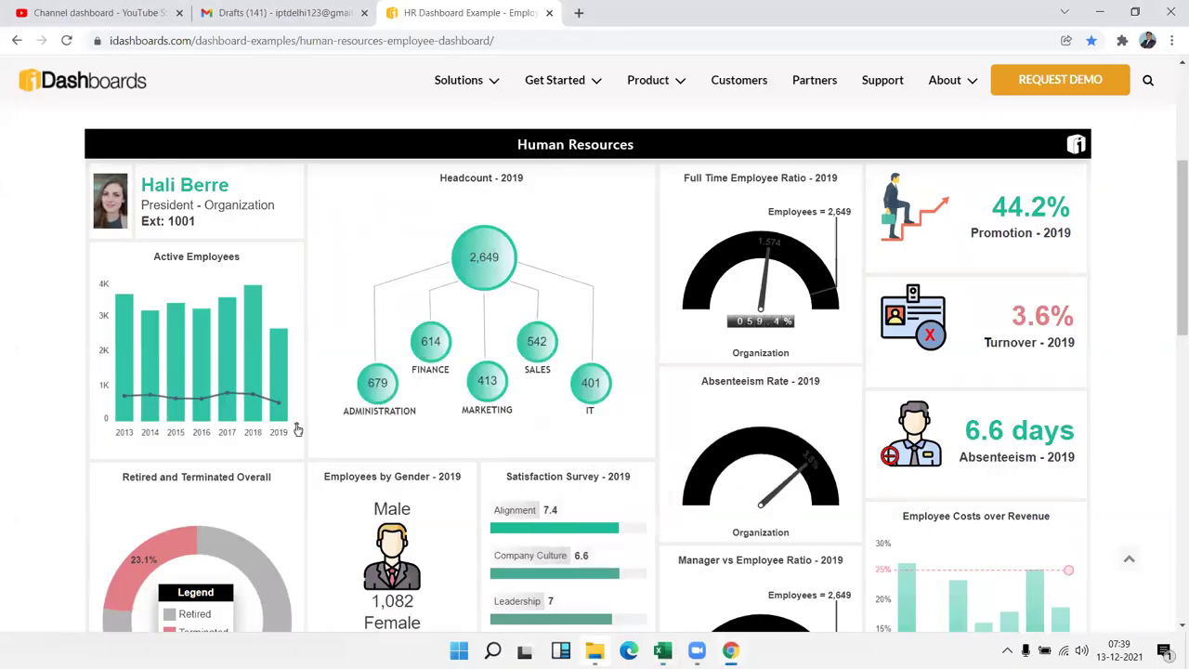
pyautogui.press('super+3')
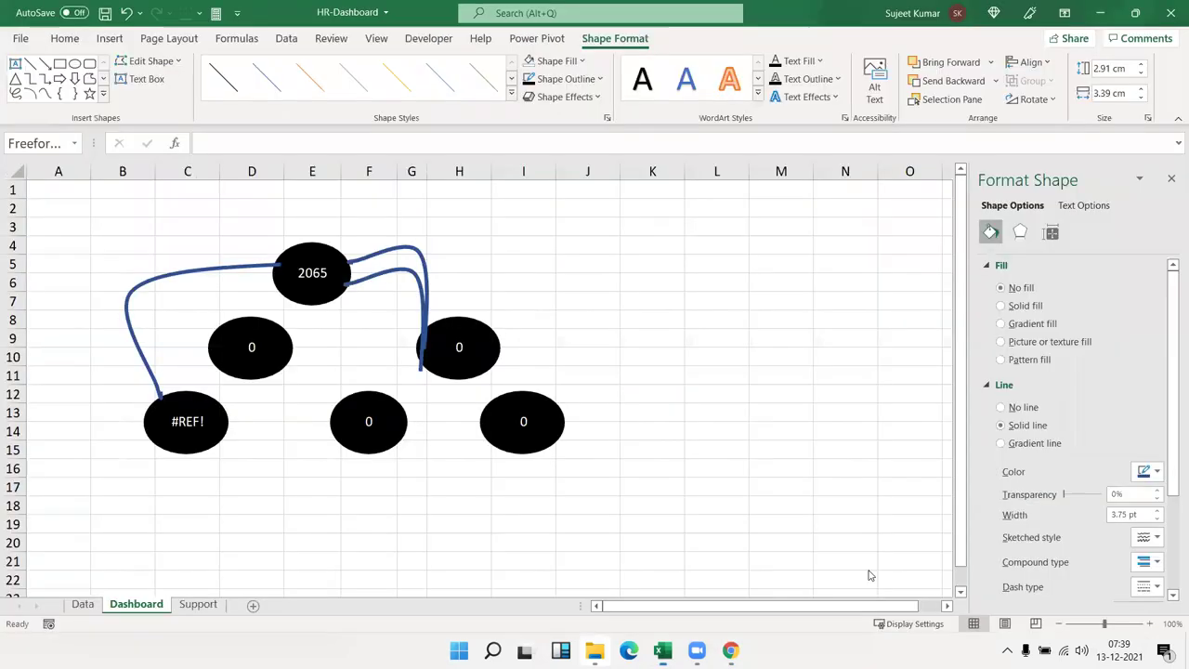
# Delete both curved connector lines from the 2065 oval
pyautogui.click(208, 275)
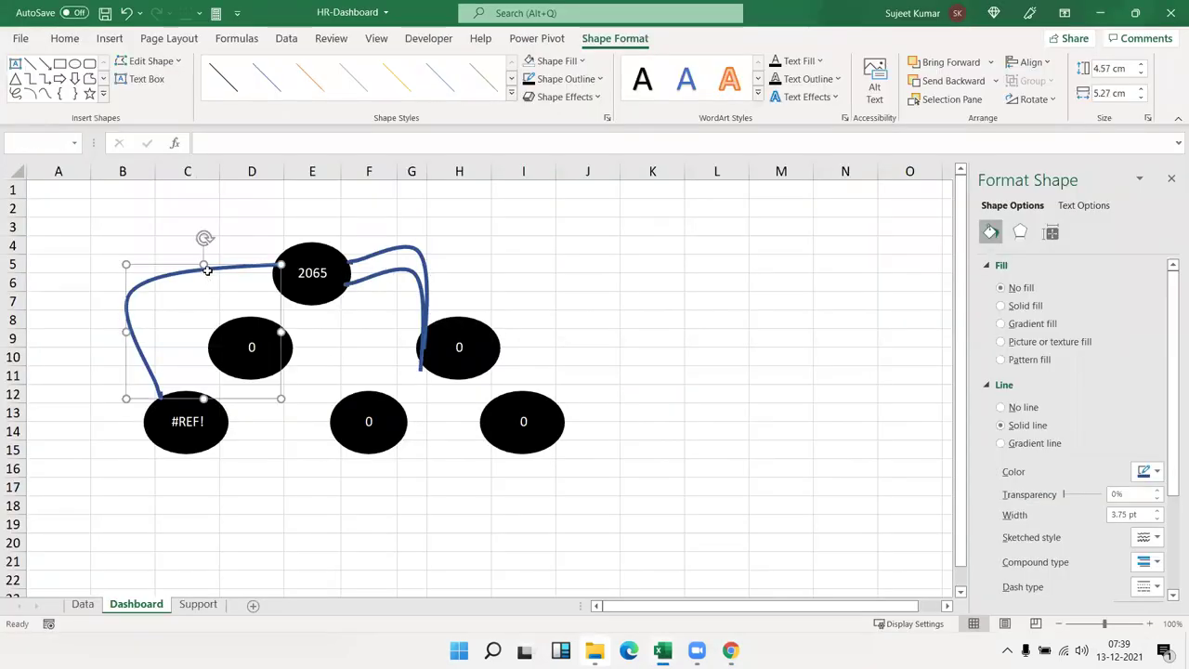
pyautogui.press('Delete')
pyautogui.moveTo(374, 284); pyautogui.dragTo(375, 263)
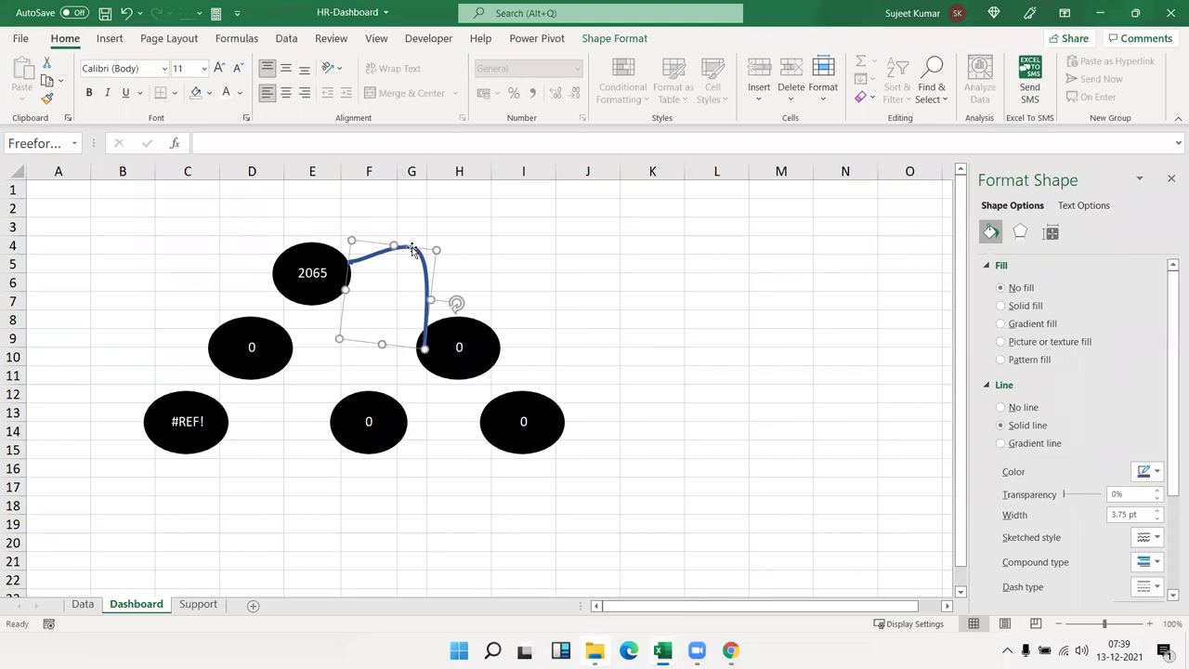
pyautogui.press('Delete')
# Give cells C5:D5 a double-line bottom border via Format Cells
pyautogui.moveTo(262, 268); pyautogui.dragTo(195, 275)
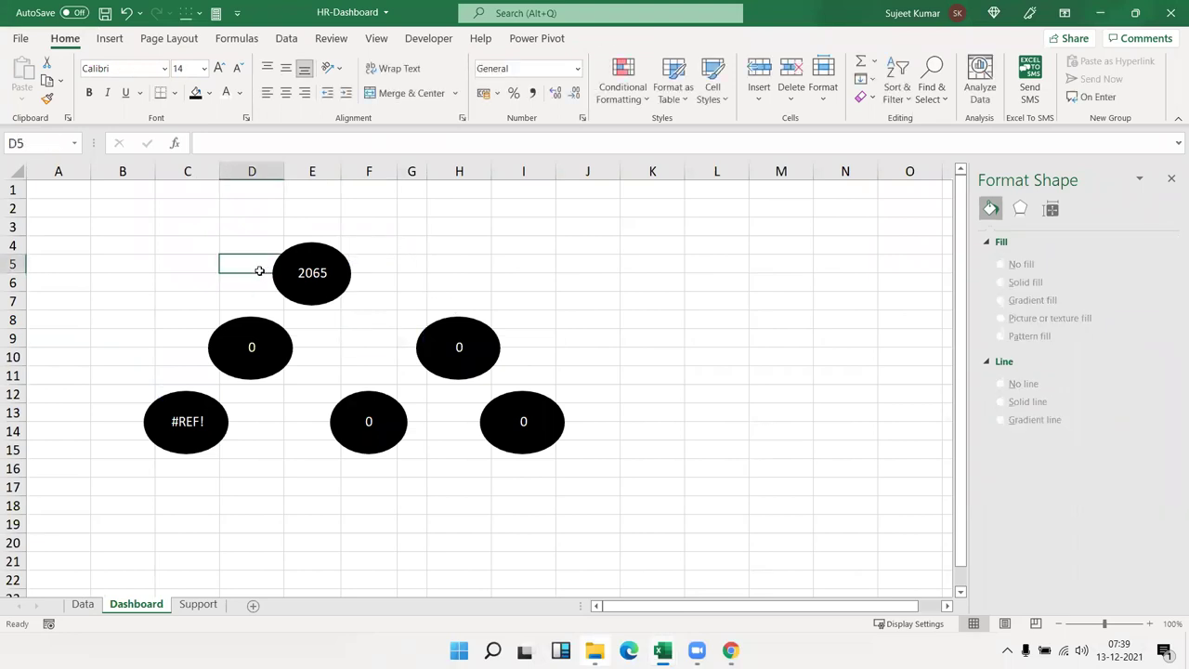
pyautogui.click(205, 299)
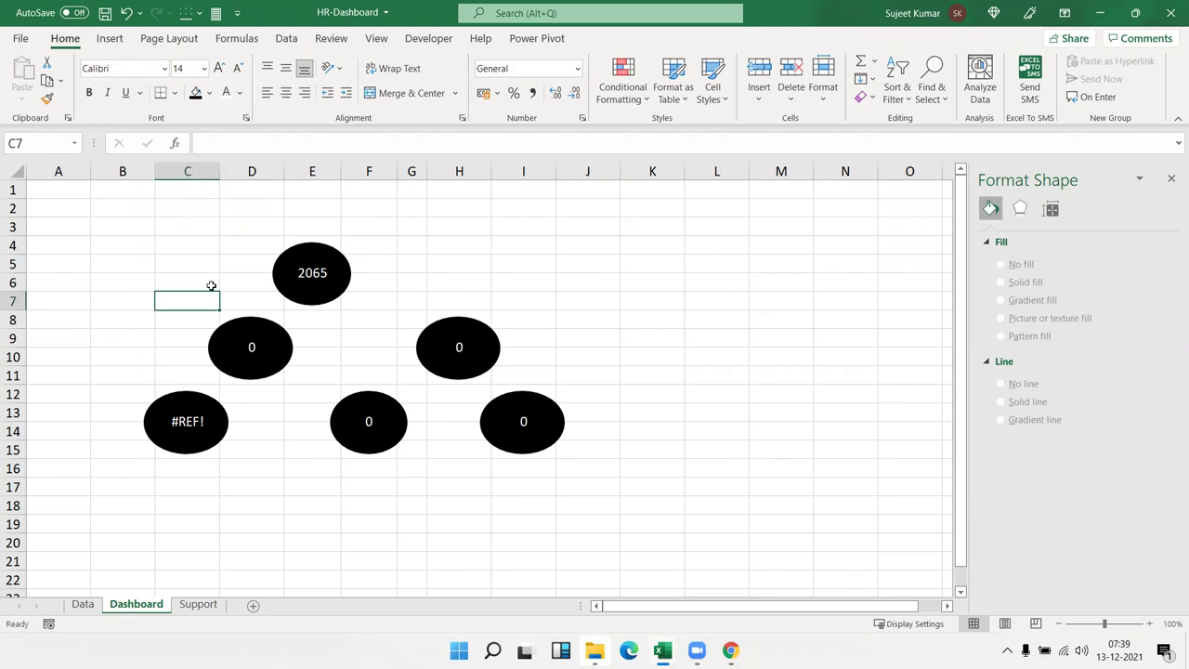
pyautogui.moveTo(242, 270); pyautogui.dragTo(198, 257)
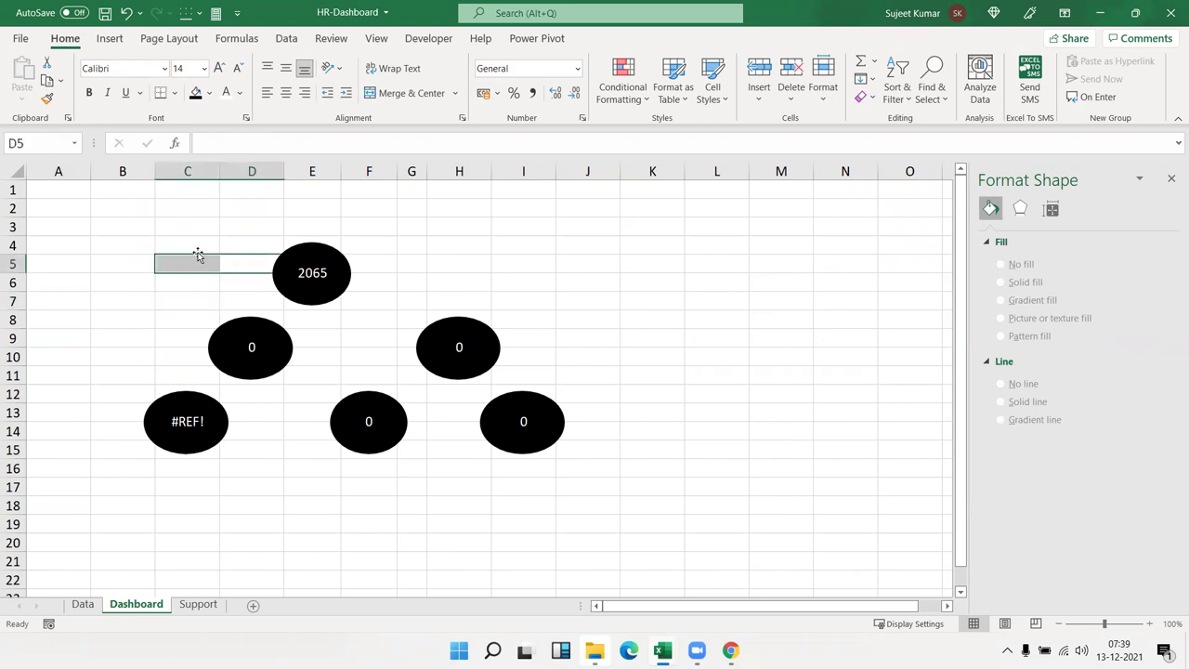
pyautogui.click(172, 93)
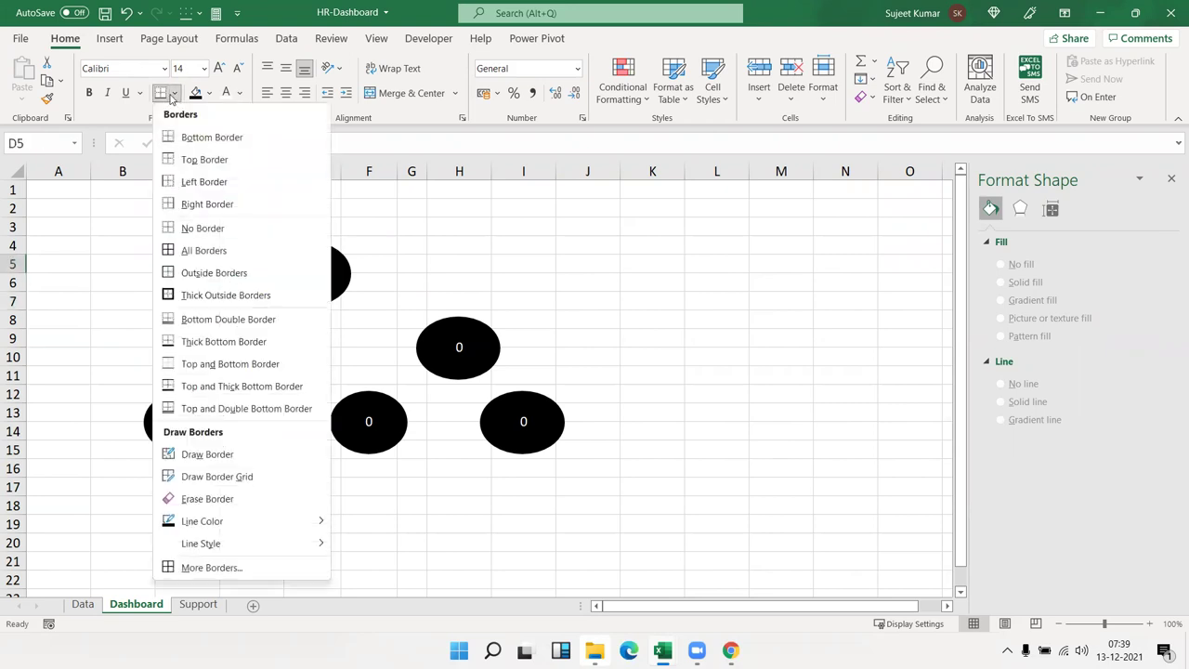
pyautogui.click(276, 165)
pyautogui.rightClick(215, 265)
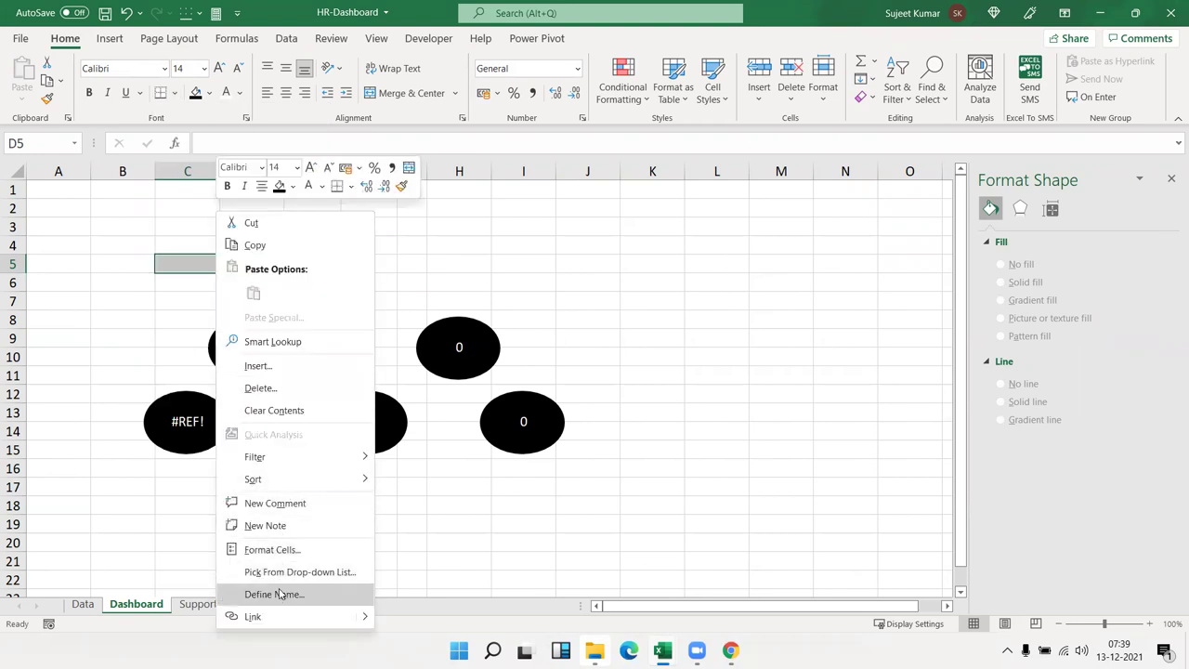
pyautogui.click(275, 552)
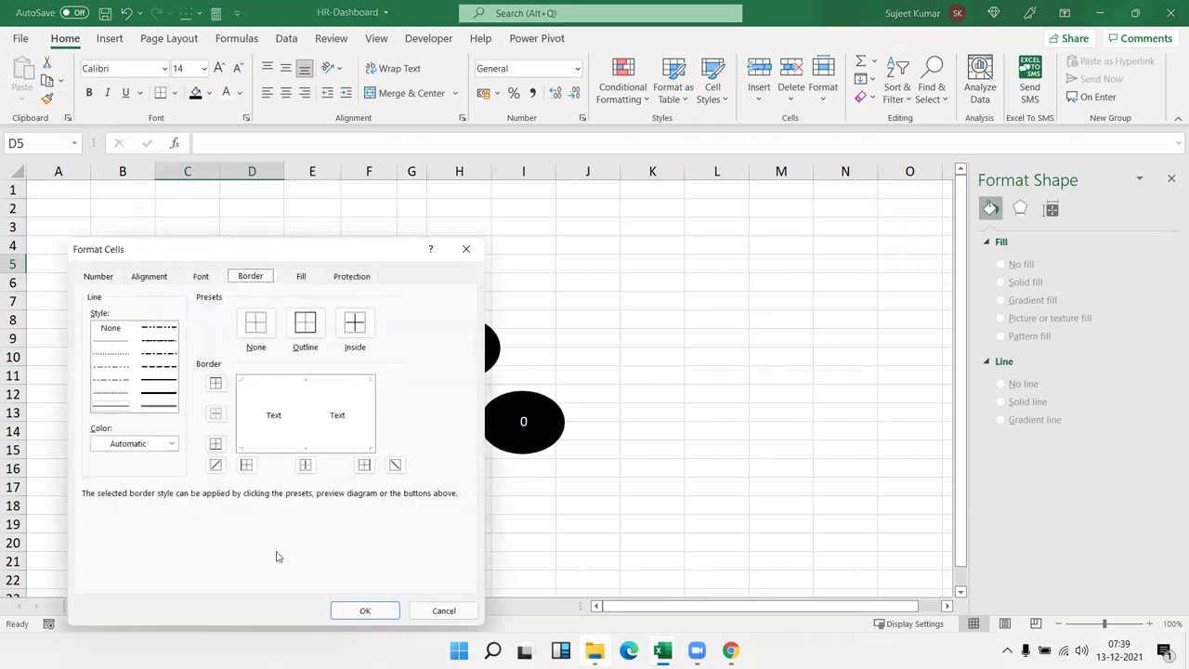
pyautogui.click(158, 400)
pyautogui.click(282, 450)
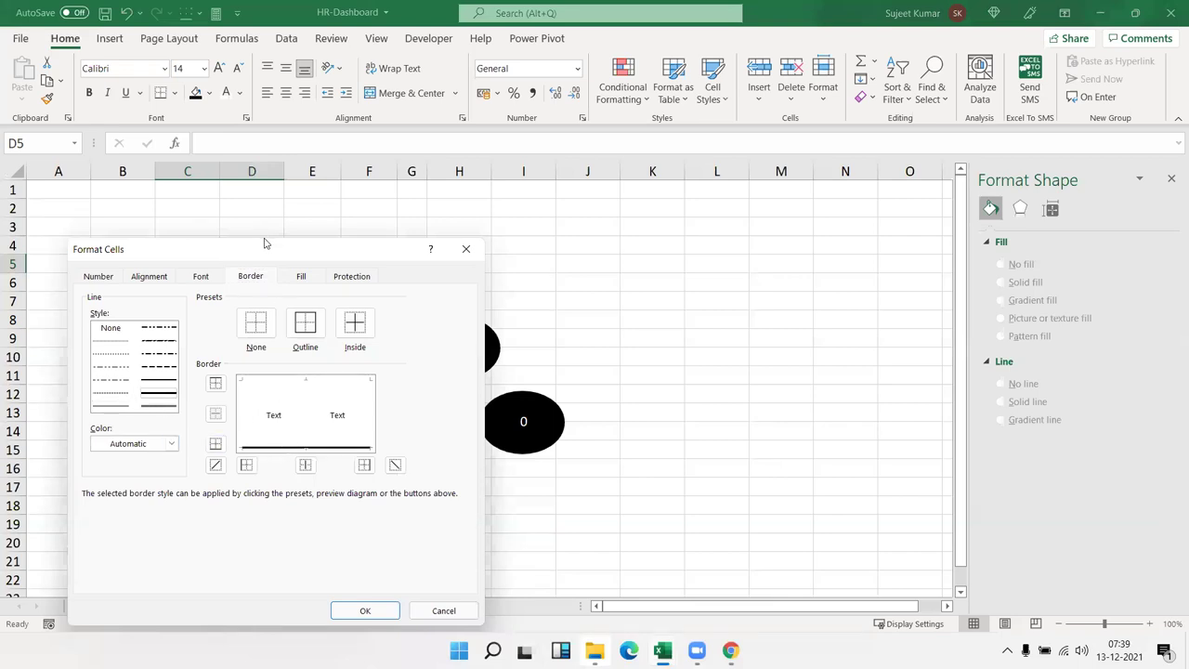
pyautogui.moveTo(270, 244); pyautogui.dragTo(615, 200)
pyautogui.click(713, 566)
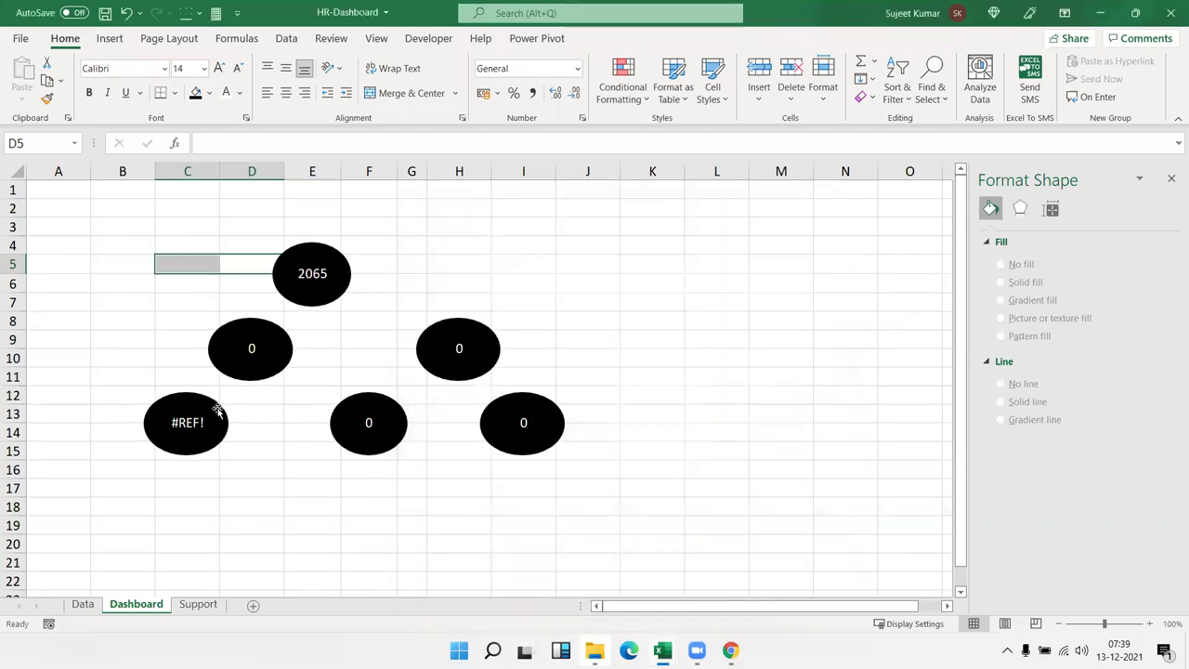
pyautogui.click(116, 355)
pyautogui.click(127, 282)
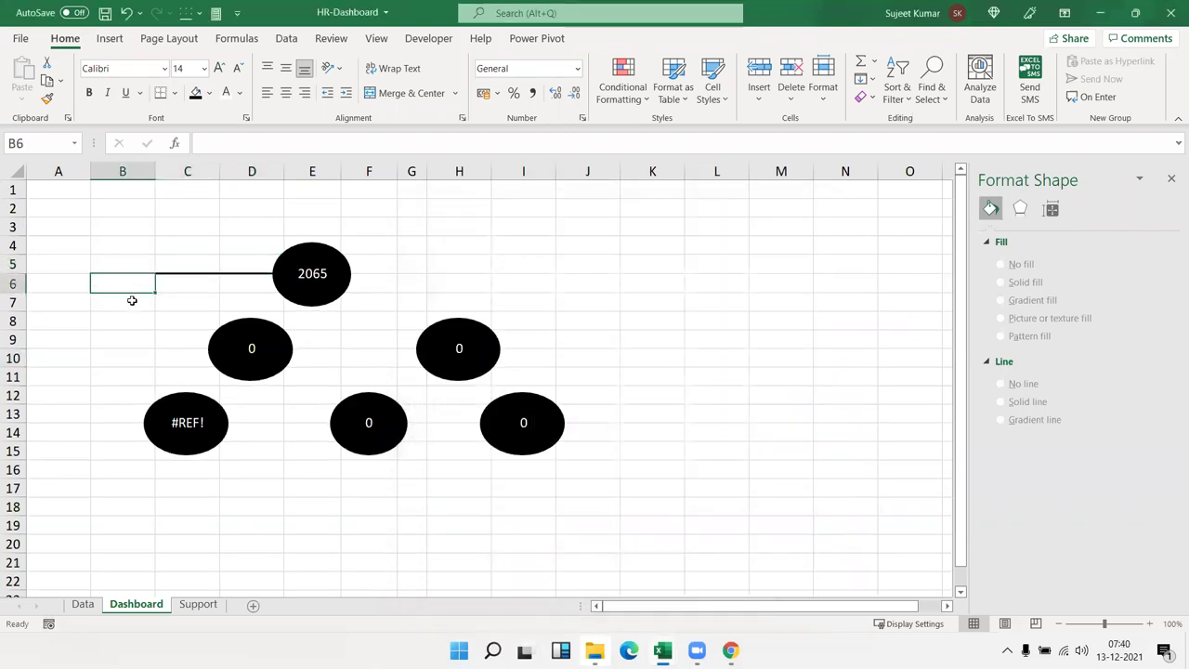
# Add a right border to B6:B12 as the vertical line down to the #REF! oval
pyautogui.moveTo(132, 300); pyautogui.dragTo(139, 382)
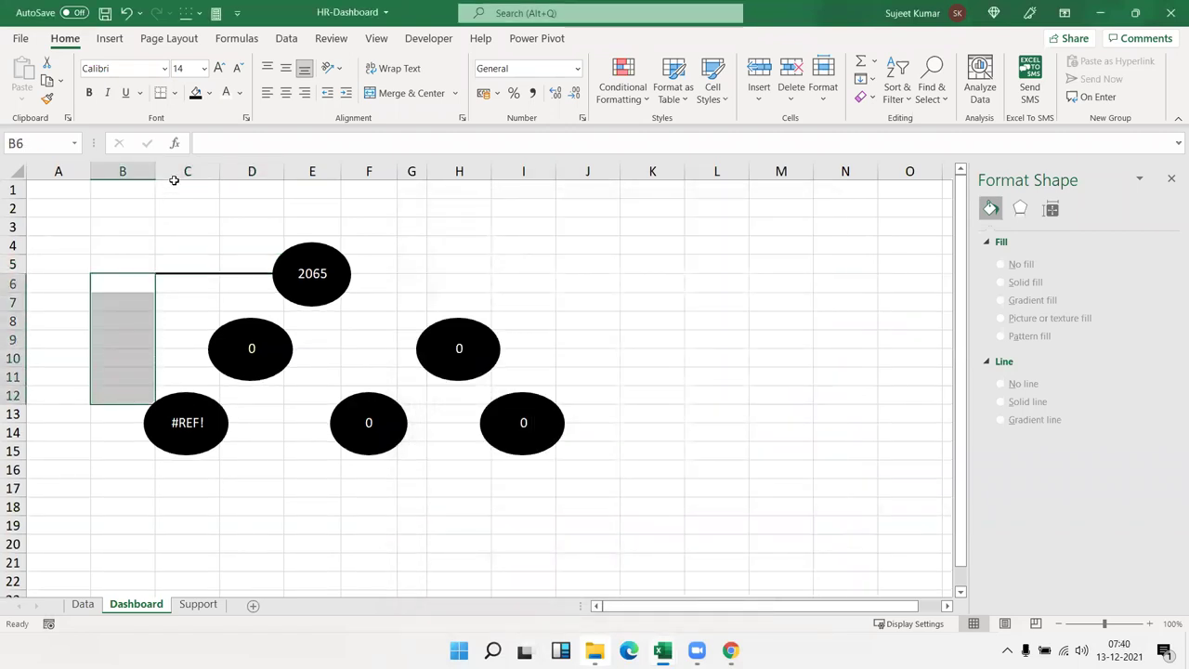
pyautogui.rightClick(133, 314)
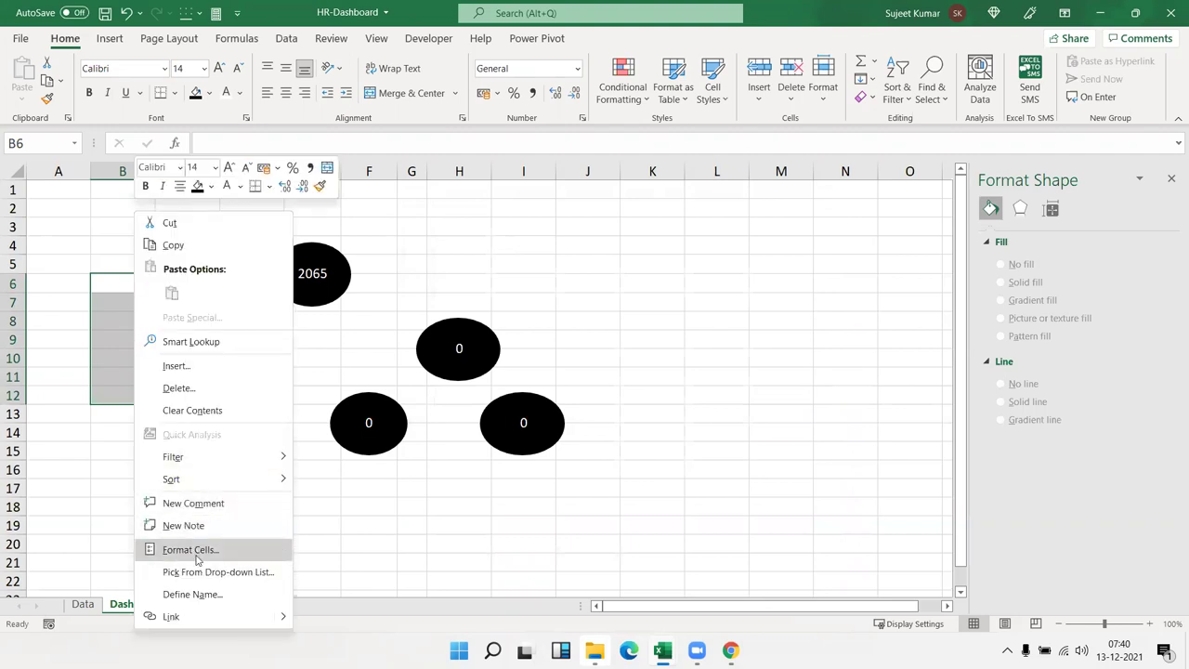
pyautogui.click(197, 555)
pyautogui.click(100, 404)
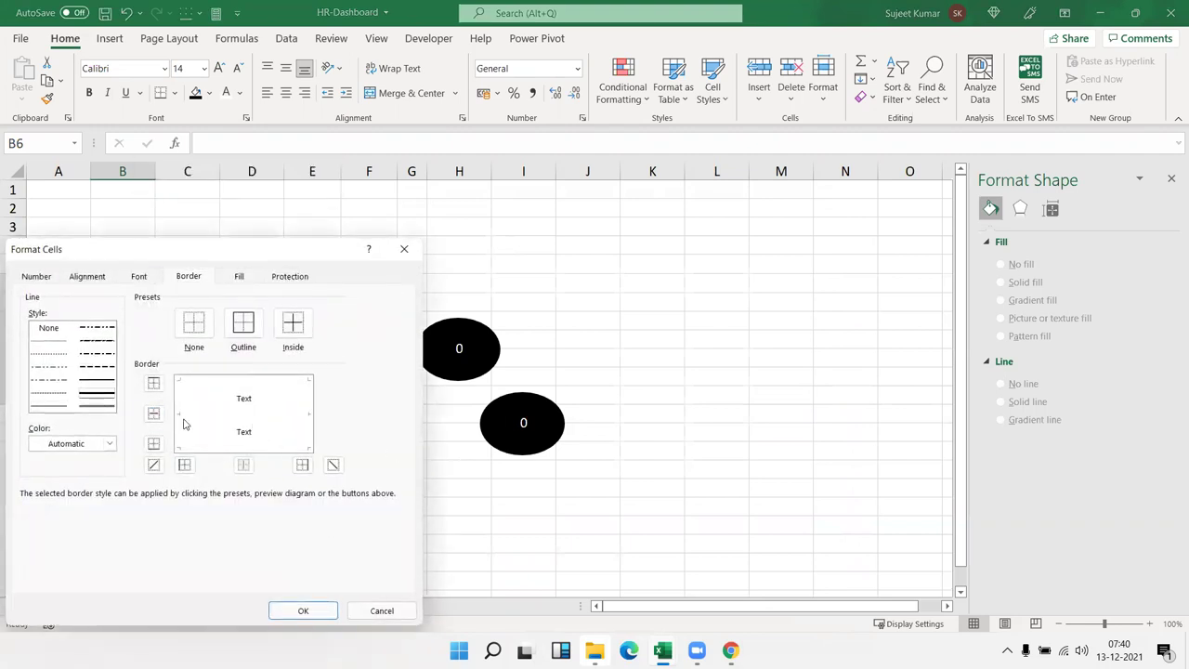
pyautogui.click(303, 431)
pyautogui.click(282, 415)
pyautogui.click(286, 418)
pyautogui.click(287, 397)
pyautogui.click(303, 609)
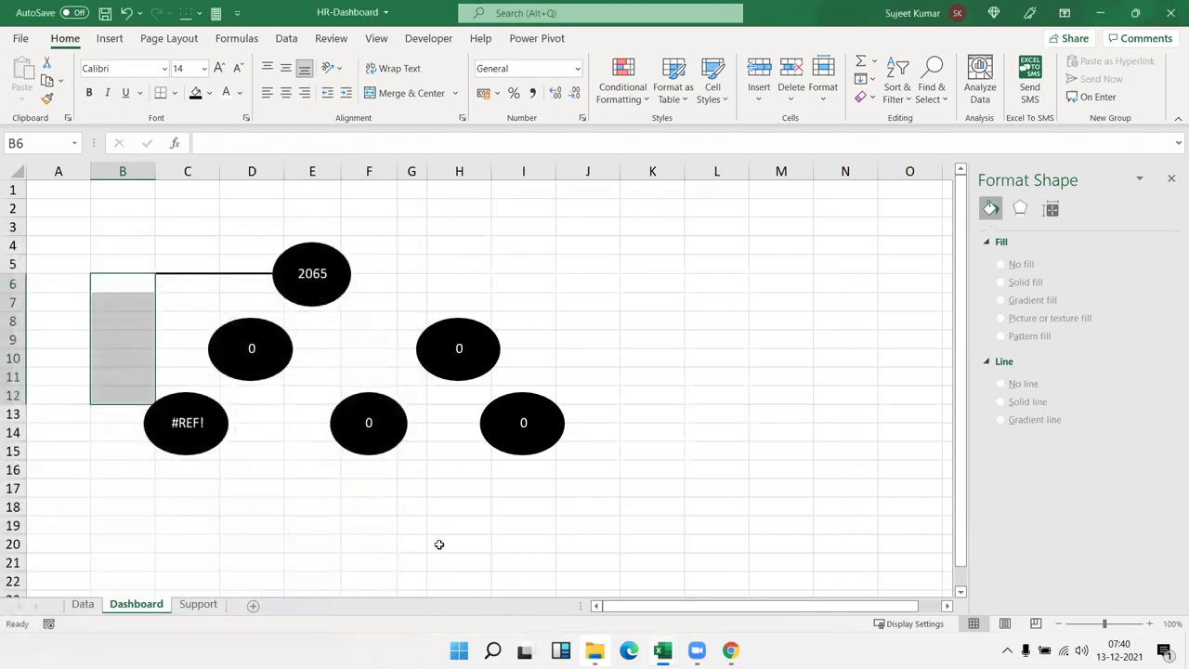
pyautogui.click(441, 541)
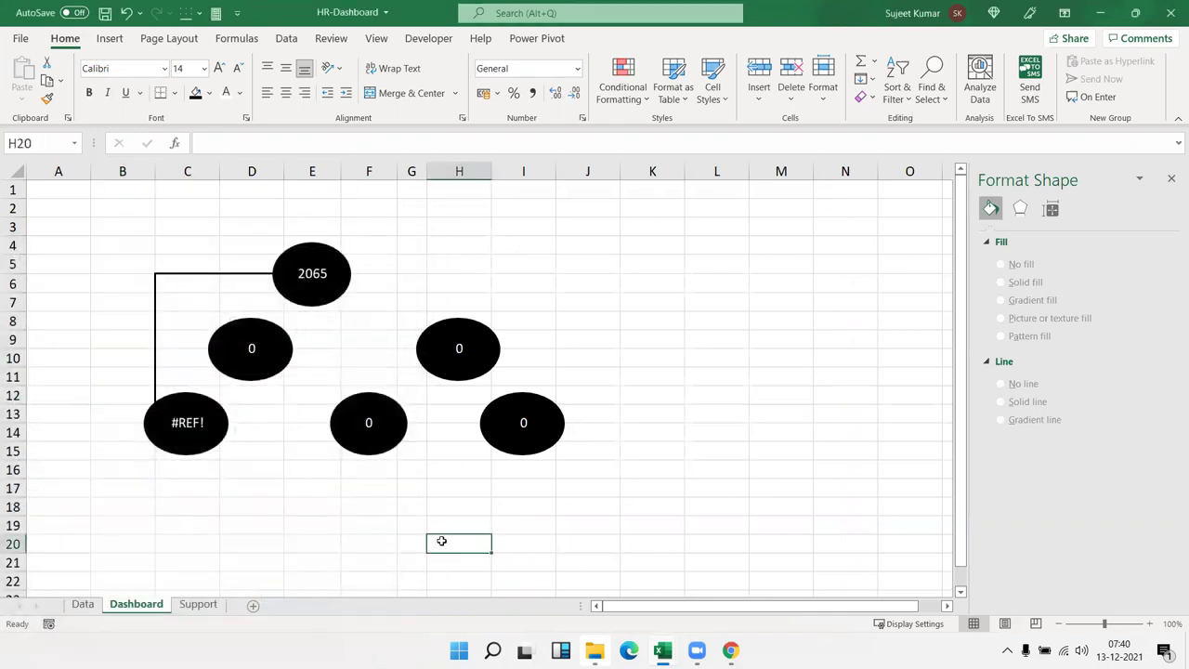
pyautogui.click(275, 297)
# Give D7:D8 thick left and top borders to link 2065 to the left 0 oval
pyautogui.click(262, 299)
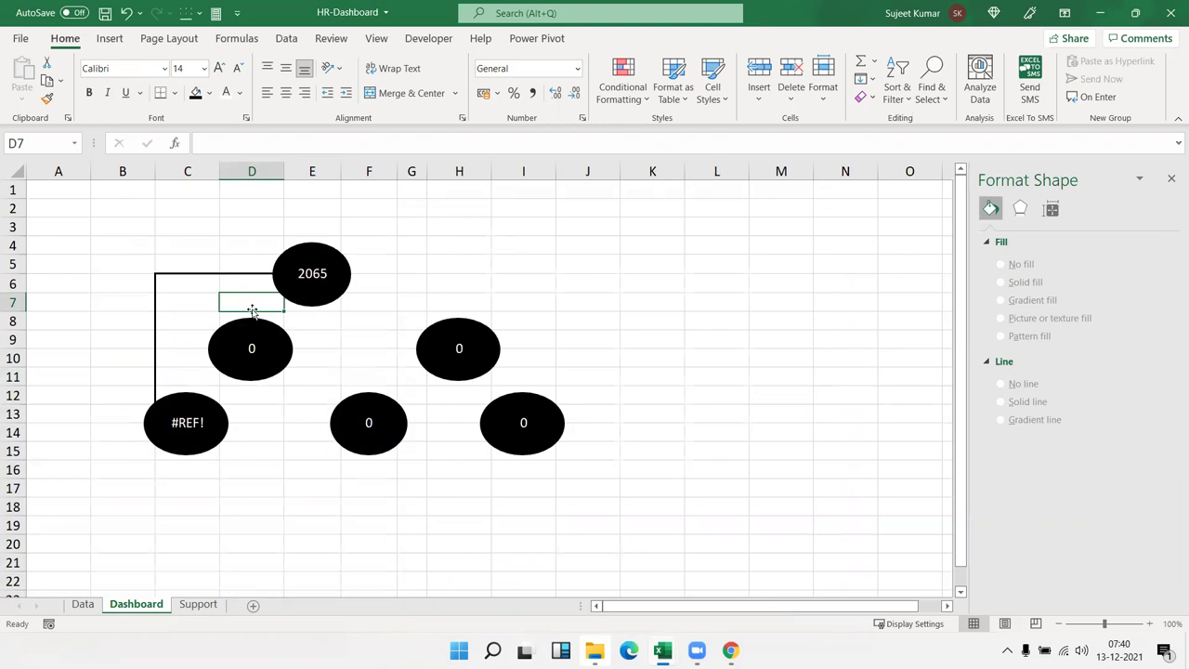
pyautogui.moveTo(252, 309); pyautogui.dragTo(252, 313)
pyautogui.rightClick(251, 312)
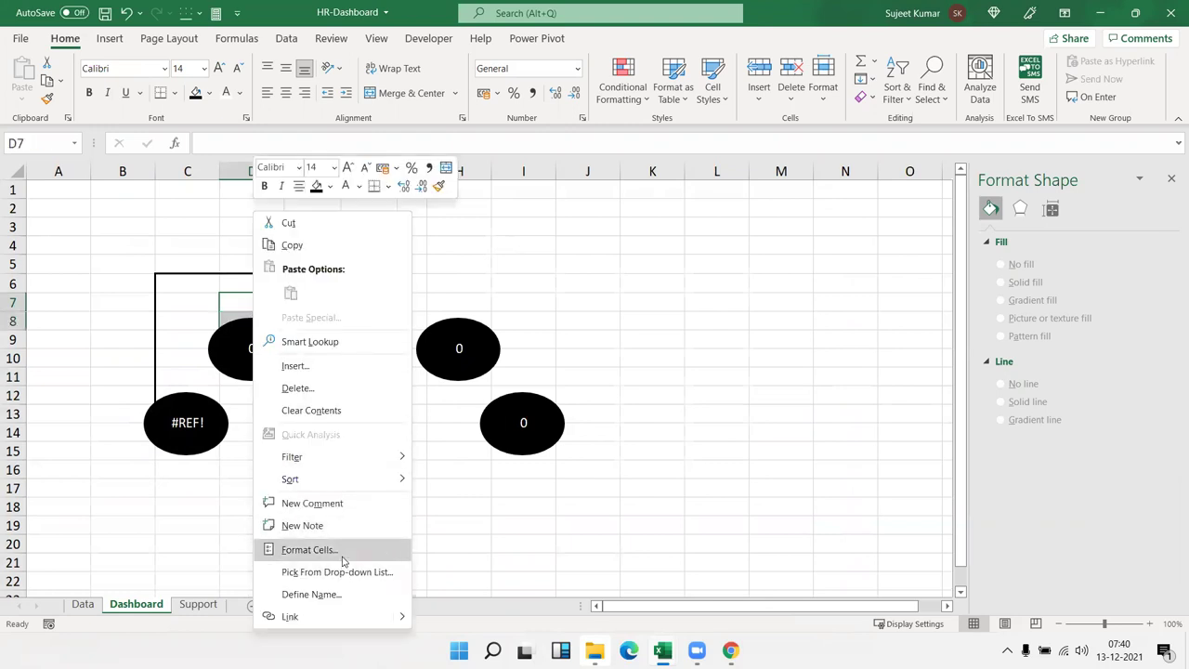
pyautogui.click(310, 550)
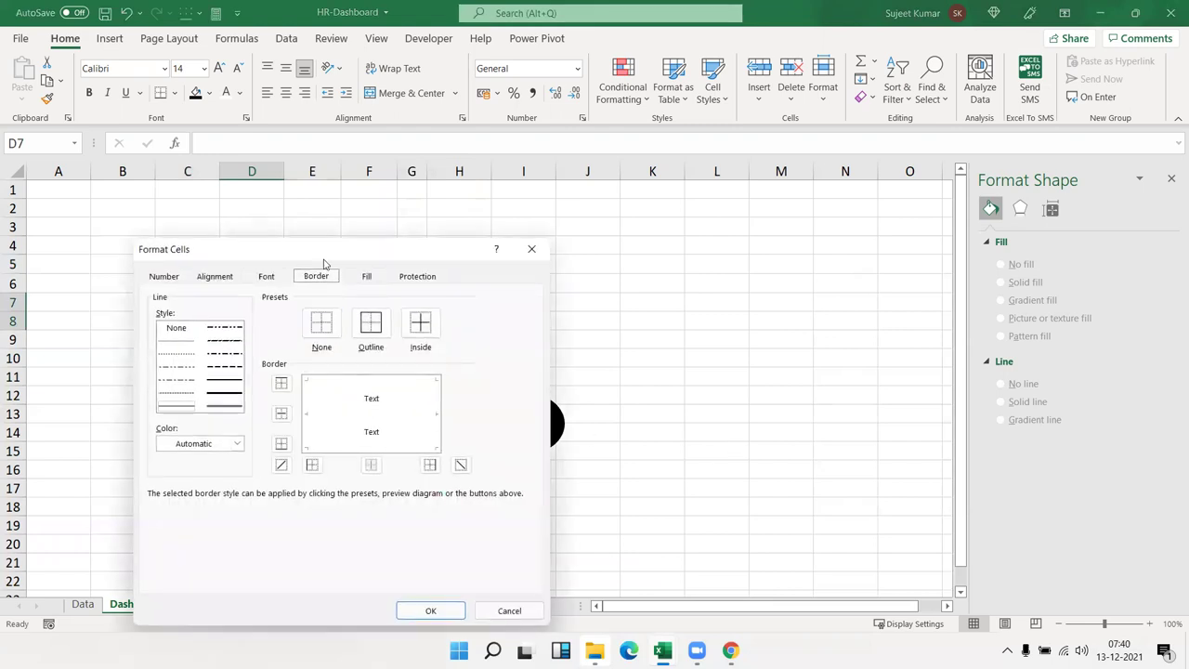
pyautogui.moveTo(325, 248); pyautogui.dragTo(829, 198)
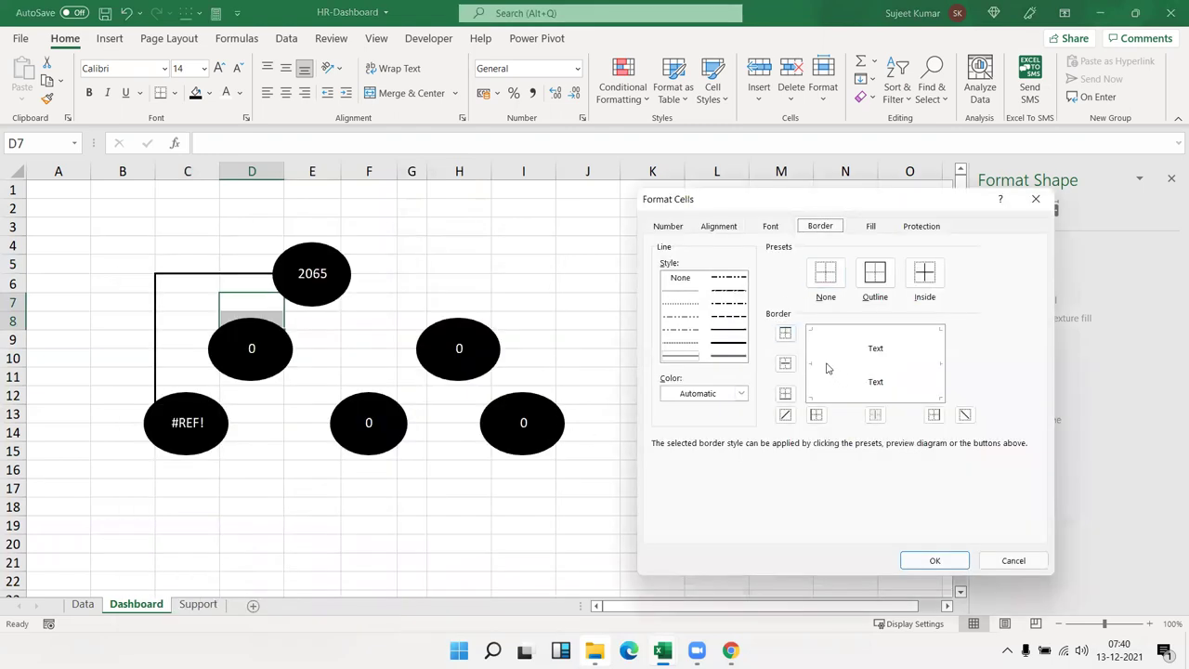
pyautogui.click(814, 360)
pyautogui.click(728, 344)
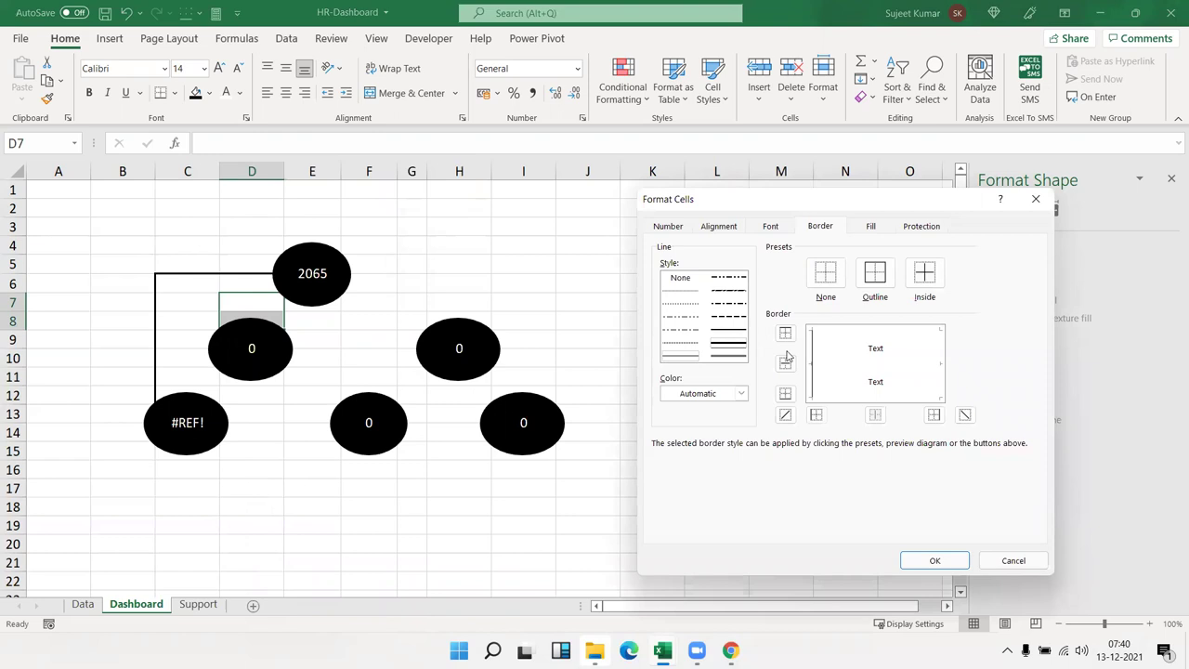
pyautogui.click(817, 357)
pyautogui.click(832, 332)
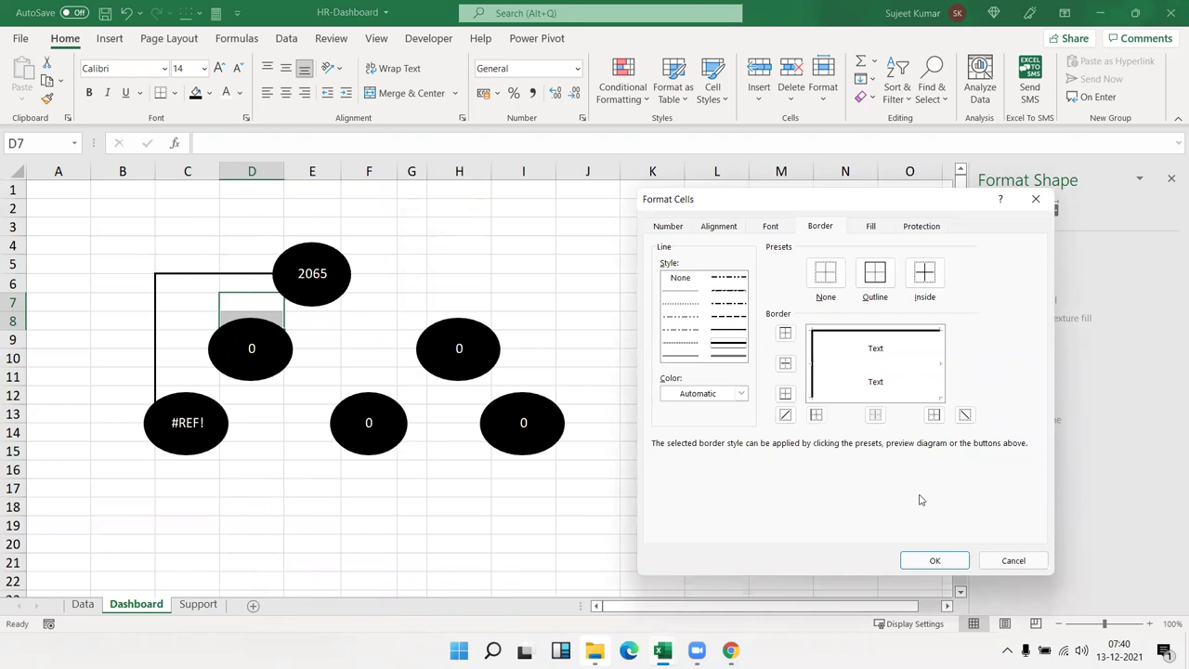
pyautogui.click(936, 560)
pyautogui.click(465, 525)
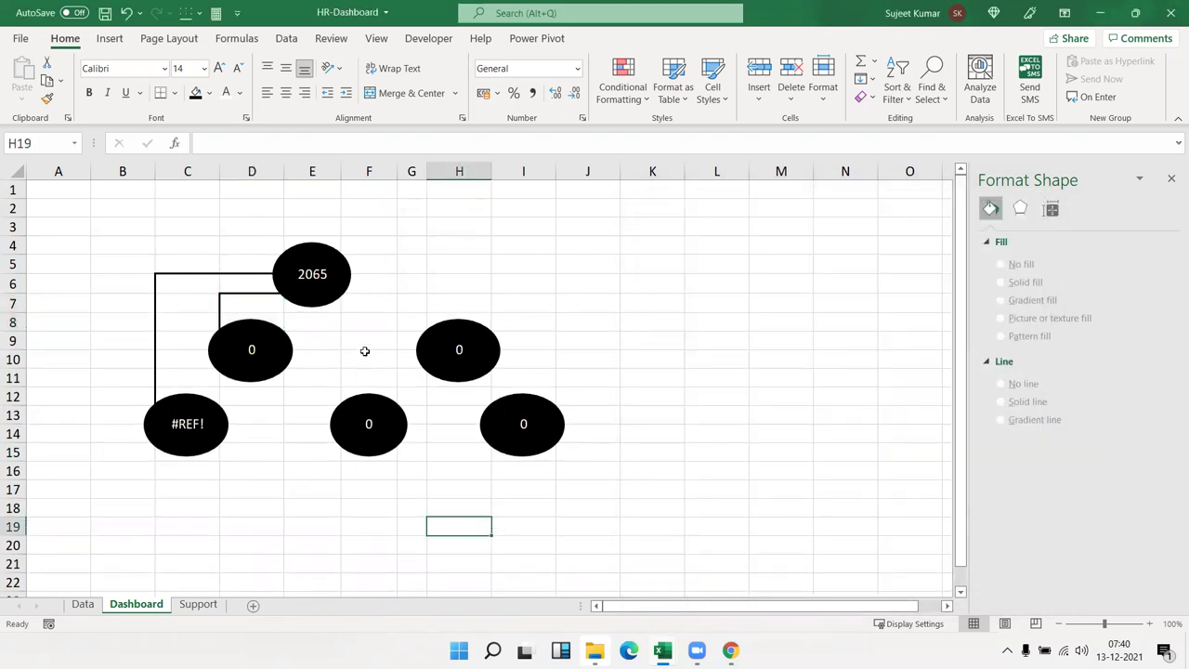
# Give F6:I12 thick top and right borders, forming the connector to the right-hand 0 oval
pyautogui.moveTo(352, 301)
pyautogui.mouseDown()
pyautogui.moveTo(516, 389)
pyautogui.moveTo(506, 403)
pyautogui.mouseUp()
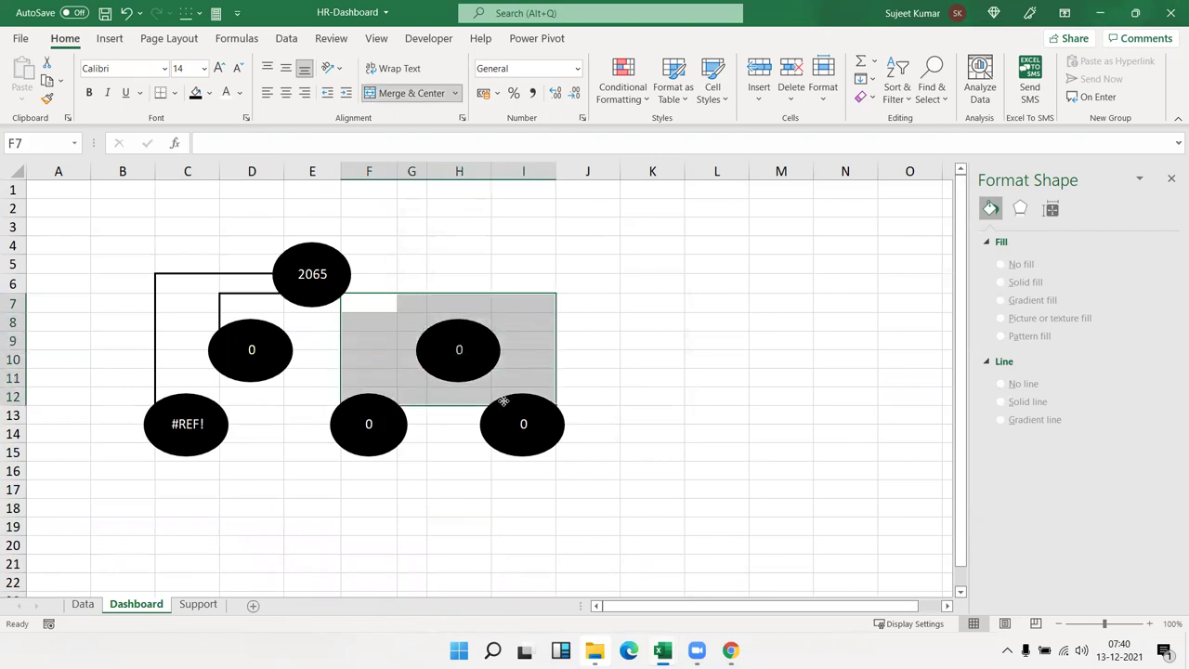
pyautogui.rightClick(507, 406)
pyautogui.press('Escape')
pyautogui.moveTo(363, 279); pyautogui.dragTo(522, 396)
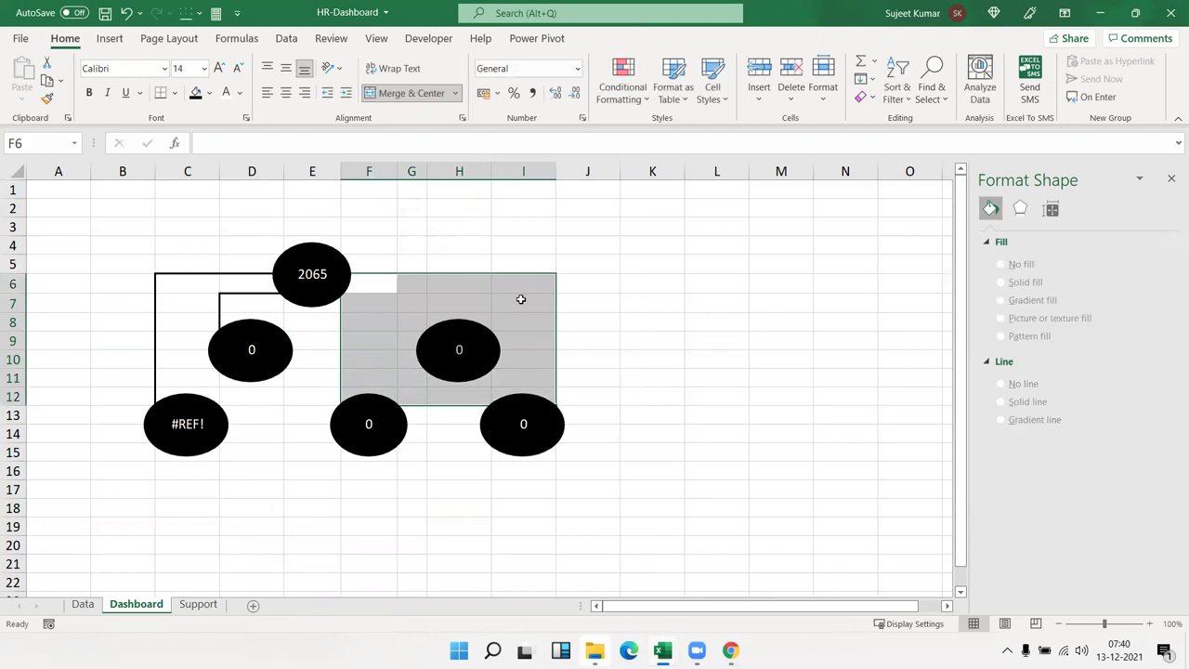
pyautogui.rightClick(520, 300)
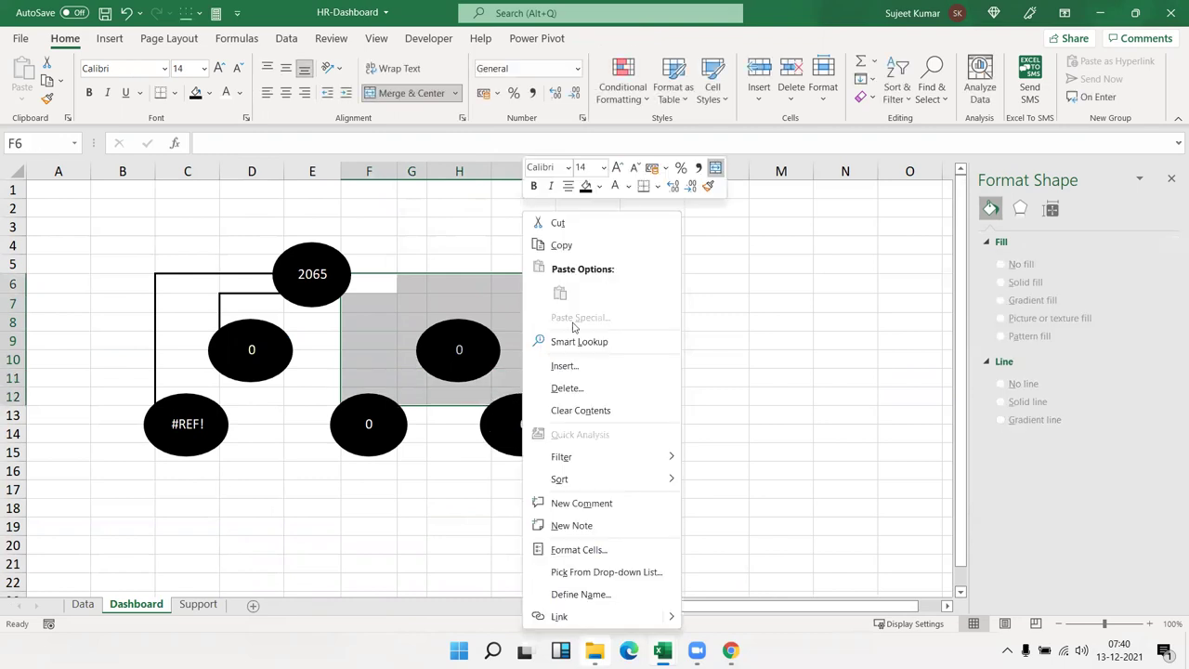
pyautogui.click(604, 549)
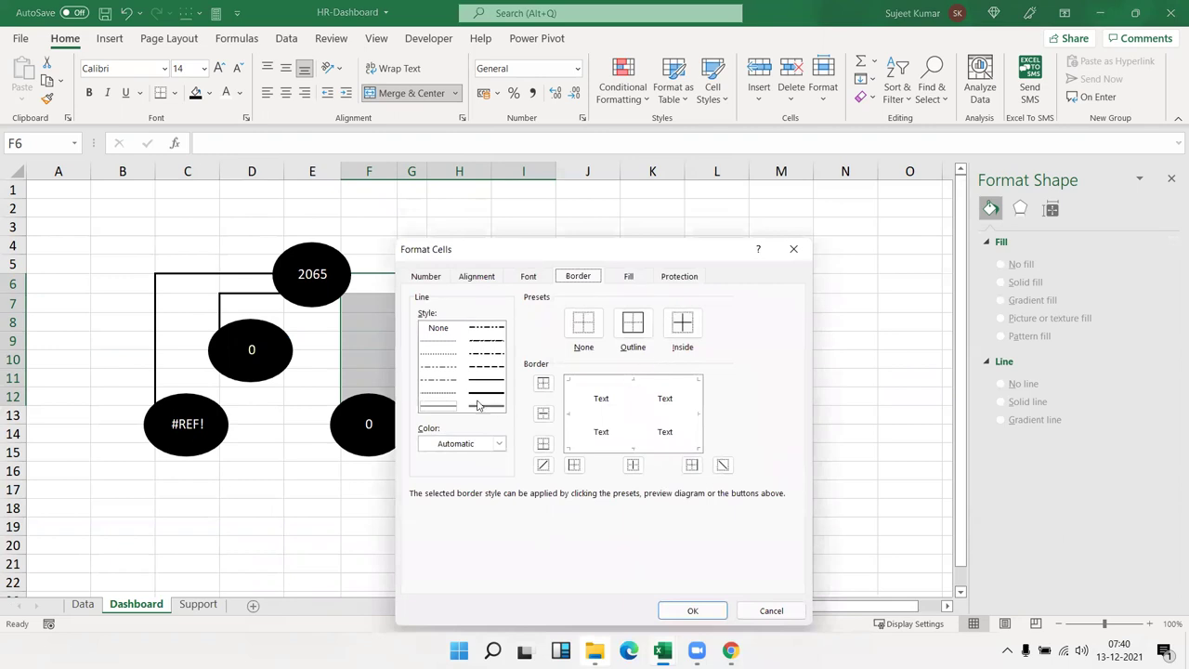
pyautogui.click(483, 393)
pyautogui.click(698, 416)
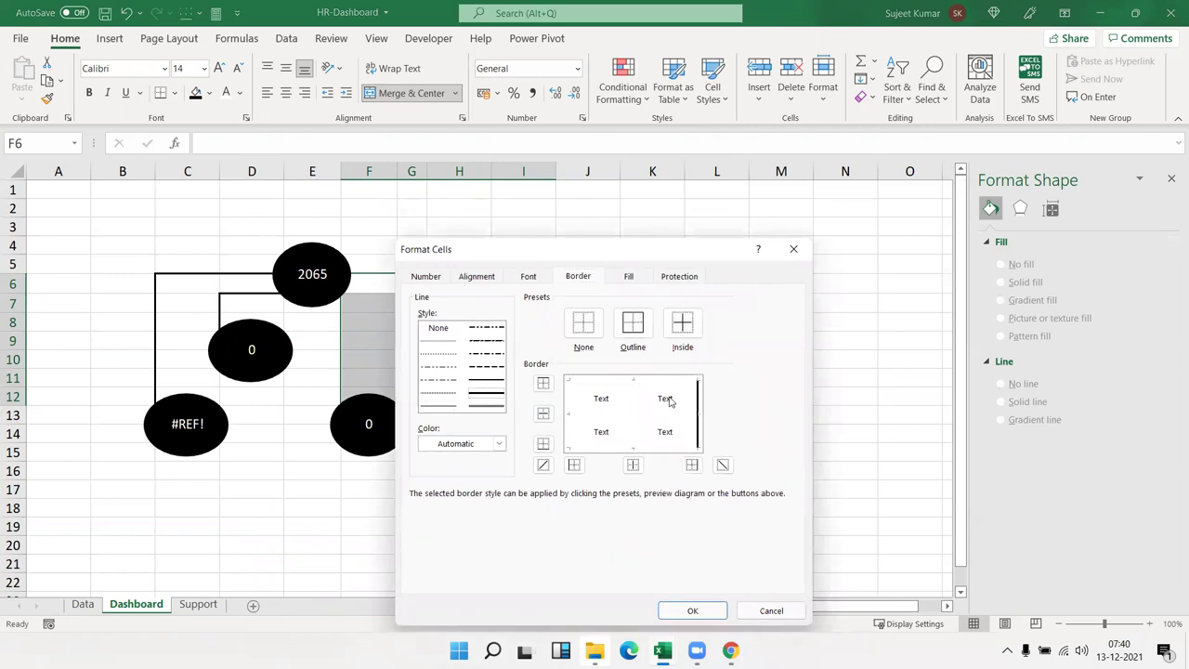
pyautogui.click(665, 386)
pyautogui.click(693, 610)
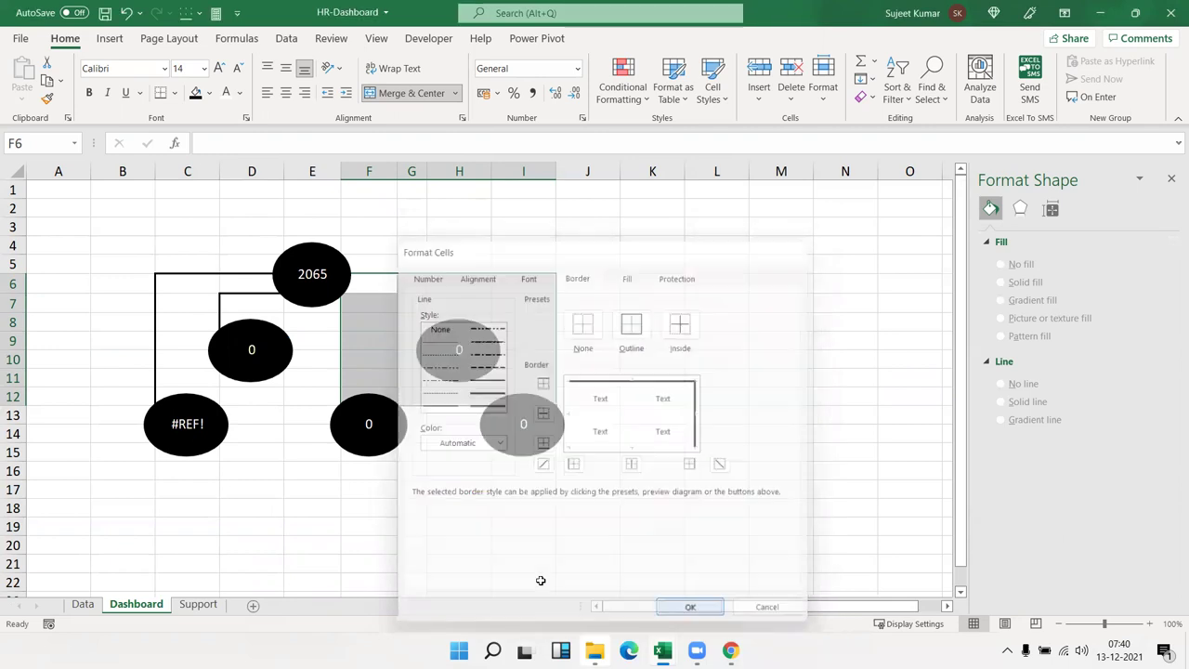
pyautogui.click(478, 561)
# Add thick top and right borders to F7:H8 for the connector to the bottom-right 0 oval
pyautogui.moveTo(353, 299); pyautogui.dragTo(444, 325)
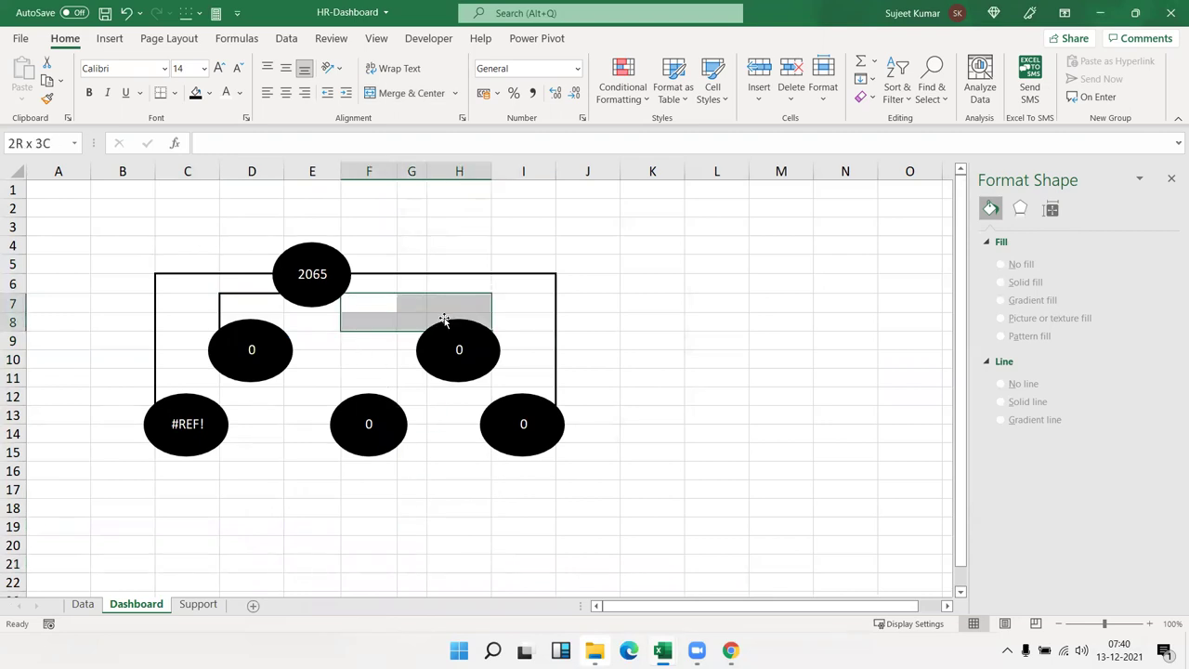
pyautogui.rightClick(425, 316)
pyautogui.click(510, 551)
pyautogui.click(526, 381)
pyautogui.click(404, 401)
pyautogui.click(508, 386)
pyautogui.click(603, 415)
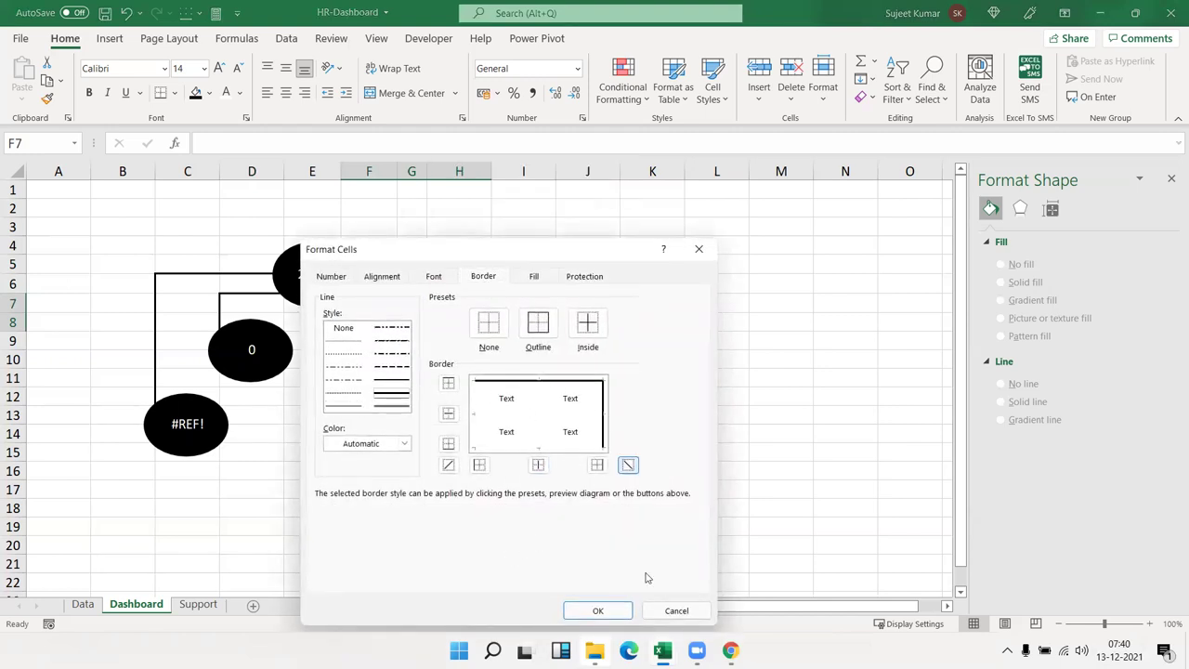
pyautogui.click(597, 610)
pyautogui.click(489, 566)
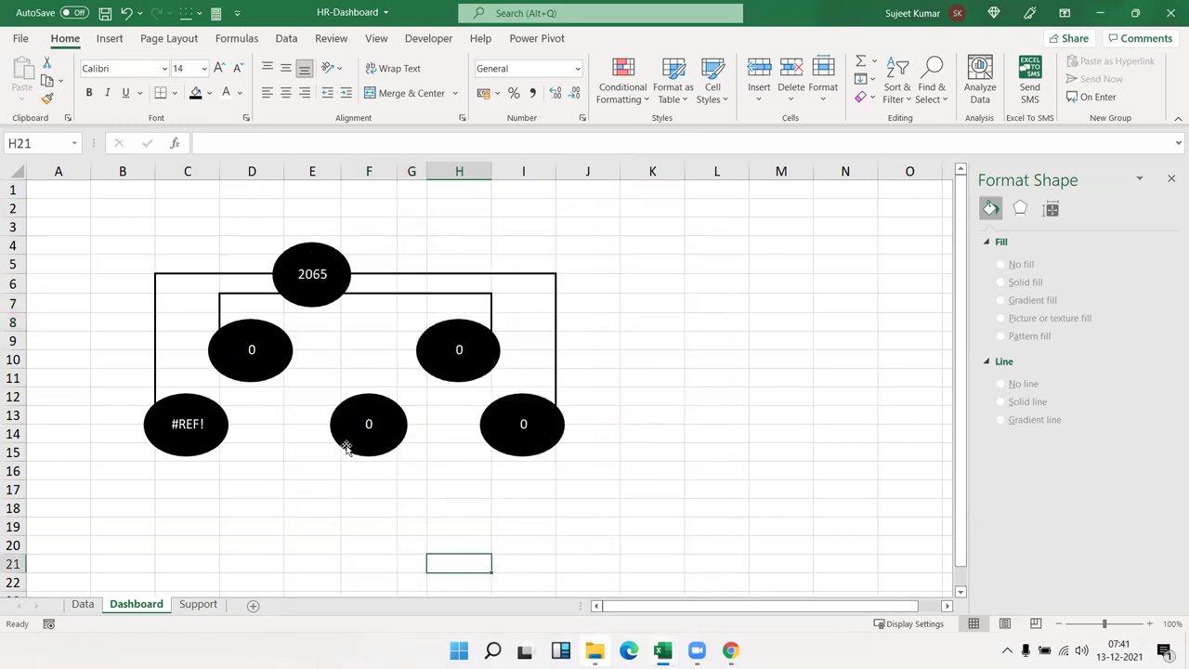
pyautogui.moveTo(323, 314); pyautogui.dragTo(325, 311)
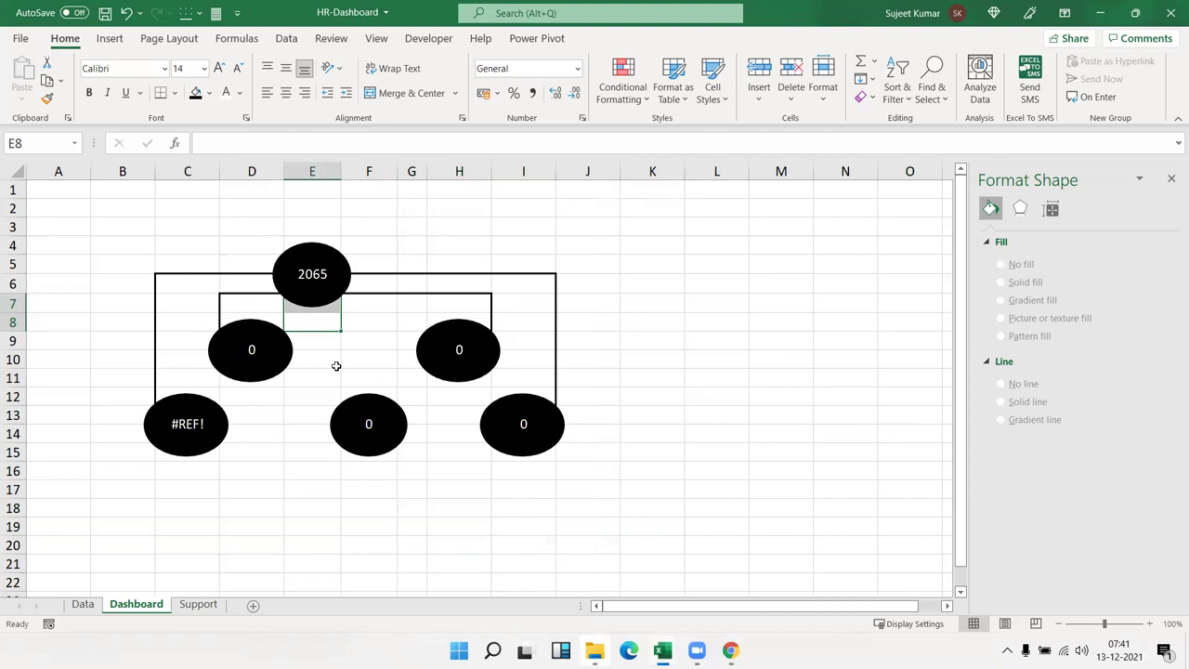
pyautogui.click(325, 310)
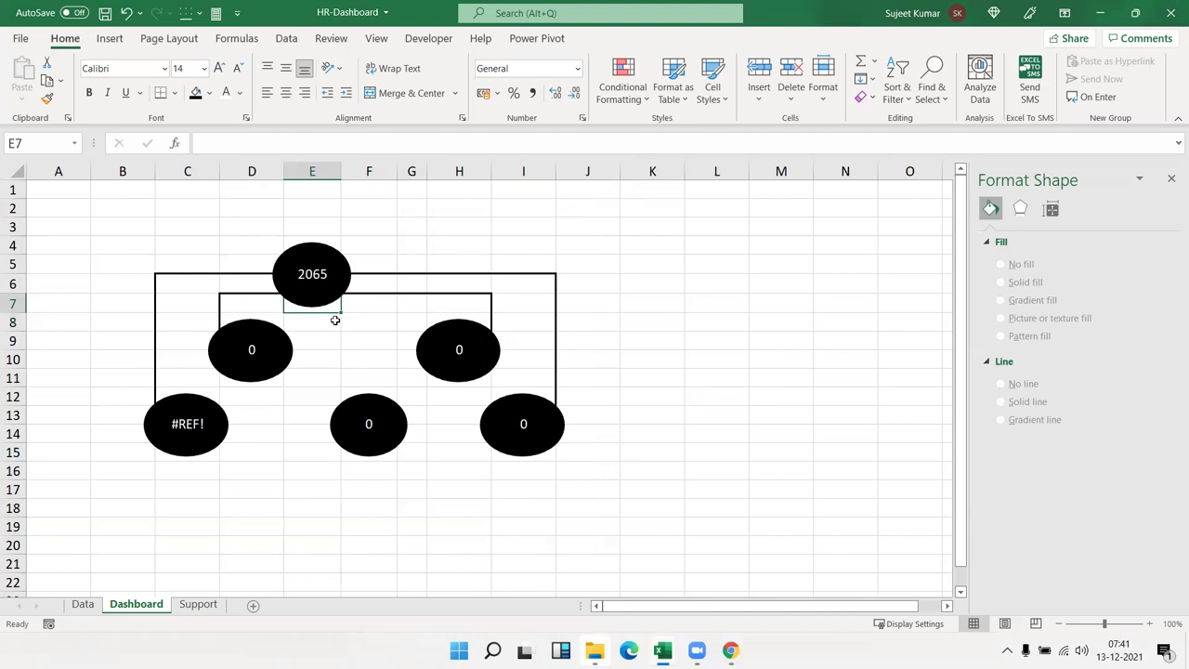
# Give cells E7:F7 thick top and right borders below the 2065 node
pyautogui.moveTo(335, 319); pyautogui.dragTo(345, 314)
pyautogui.rightClick(361, 307)
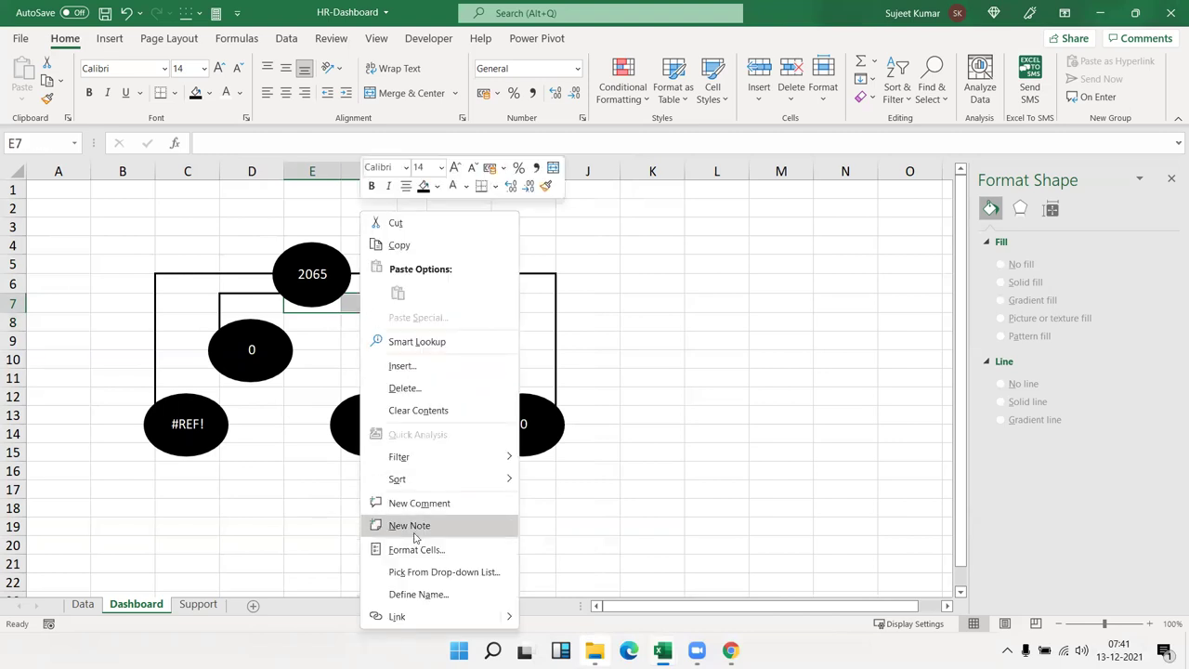
pyautogui.click(414, 549)
pyautogui.click(444, 390)
pyautogui.click(285, 395)
pyautogui.click(424, 385)
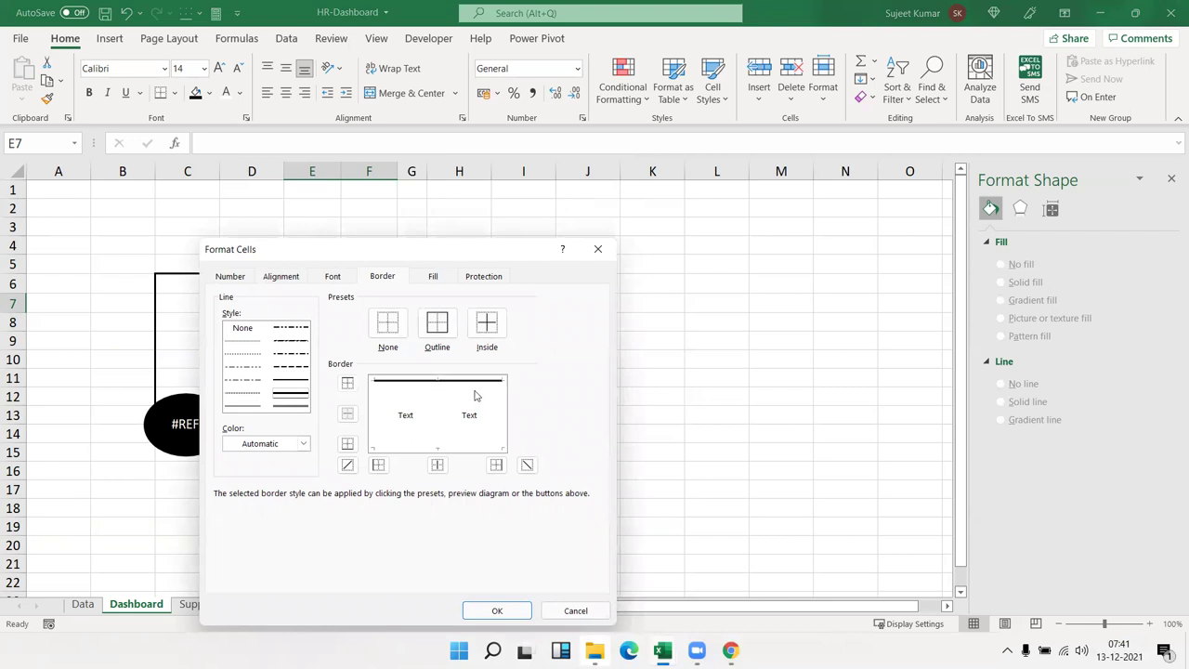
pyautogui.click(498, 414)
pyautogui.click(497, 610)
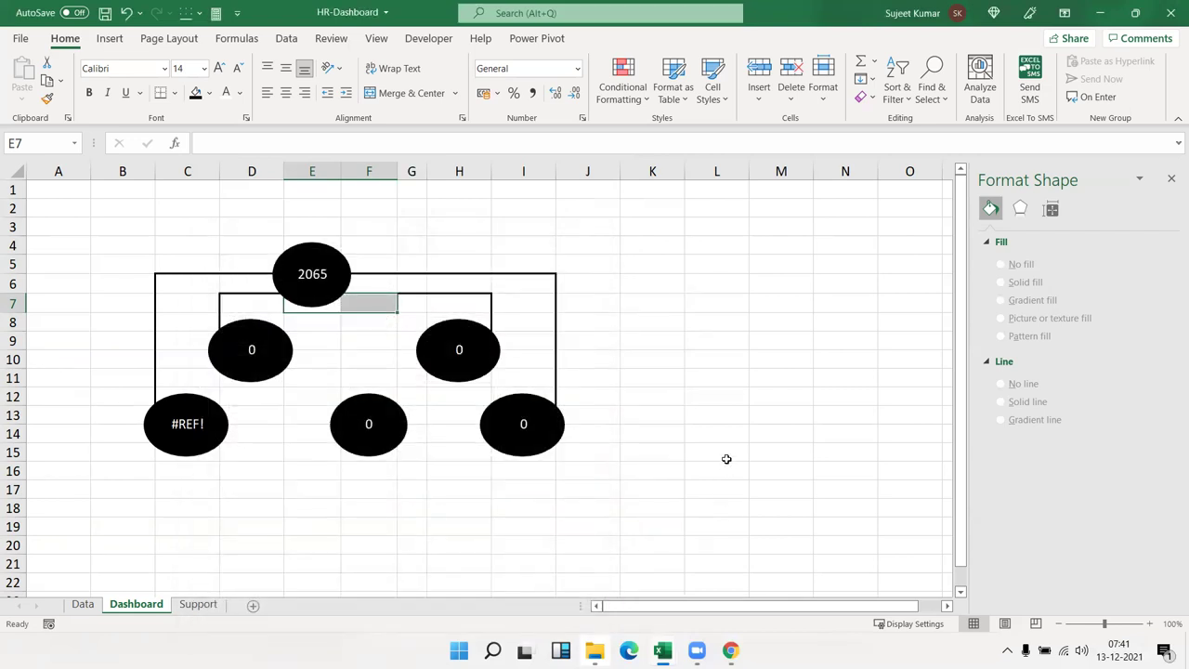
pyautogui.click(721, 437)
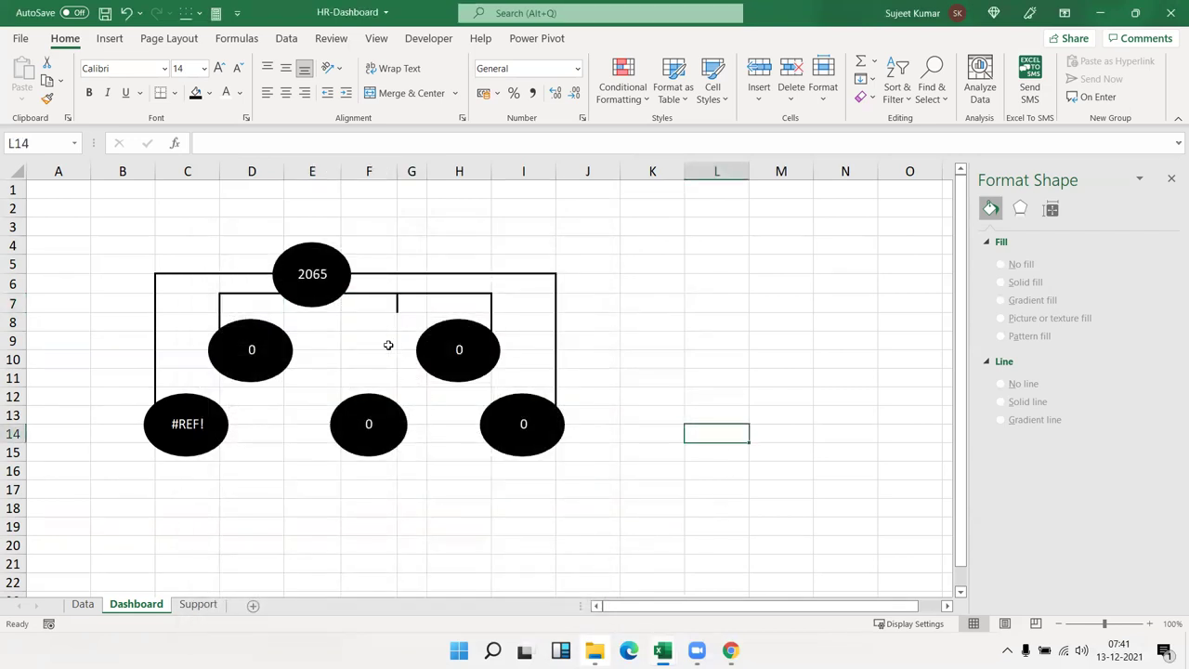
# Add a bottom border to F7:F8 to continue the connector
pyautogui.moveTo(315, 303); pyautogui.dragTo(355, 300)
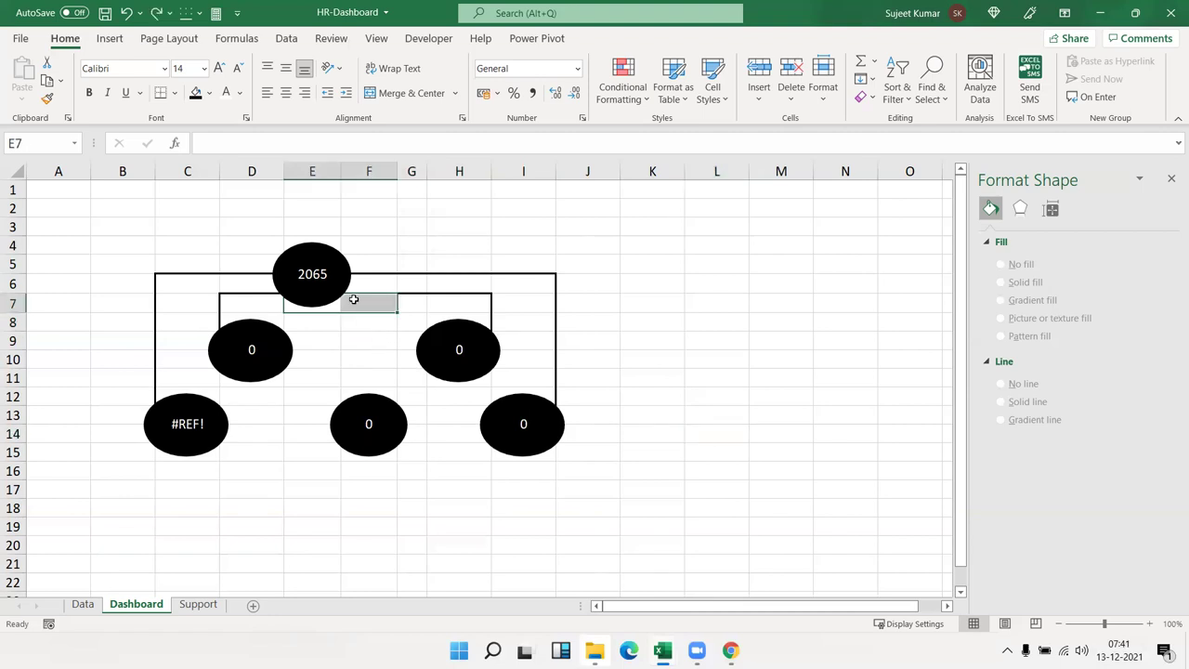
pyautogui.rightClick(353, 300)
pyautogui.press('Escape')
pyautogui.click(353, 301)
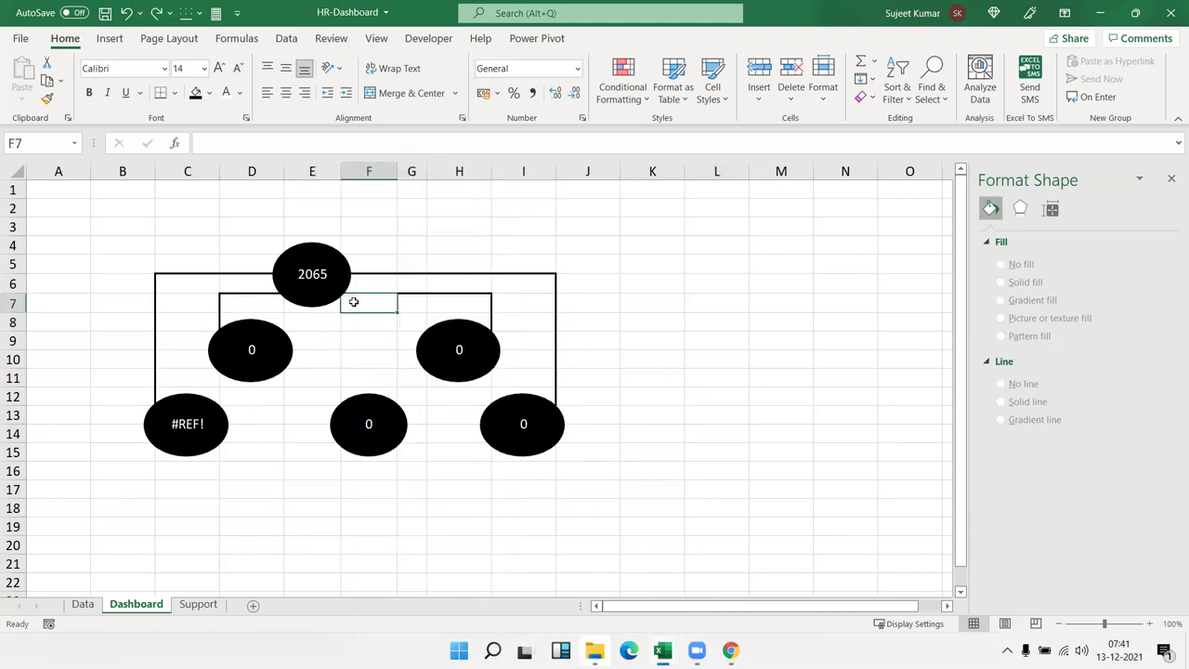
pyautogui.moveTo(352, 307)
pyautogui.mouseDown()
pyautogui.moveTo(353, 320)
pyautogui.moveTo(360, 307)
pyautogui.mouseUp()
pyautogui.rightClick(359, 307)
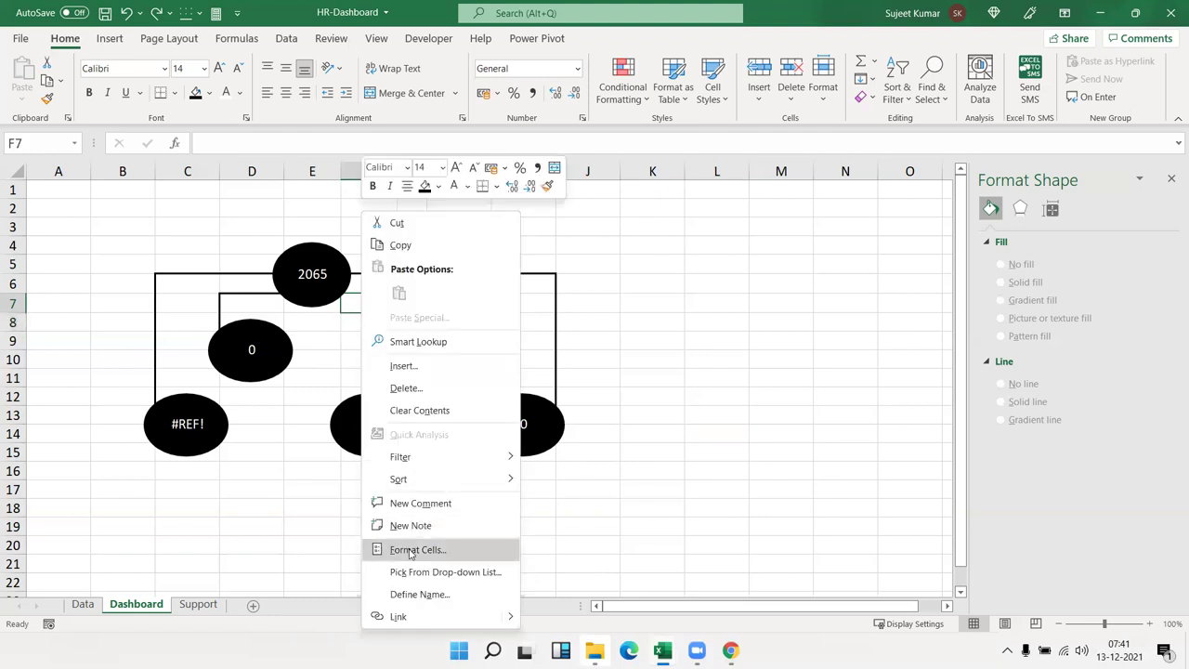
pyautogui.click(422, 548)
pyautogui.click(432, 450)
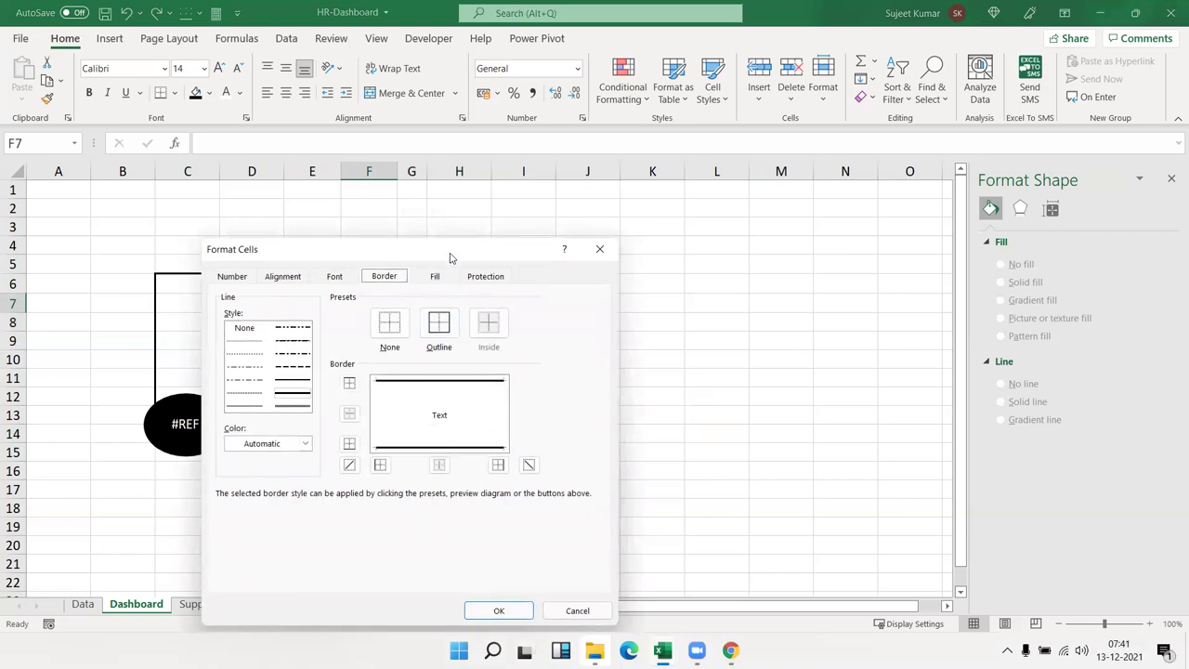
pyautogui.moveTo(450, 256); pyautogui.dragTo(778, 176)
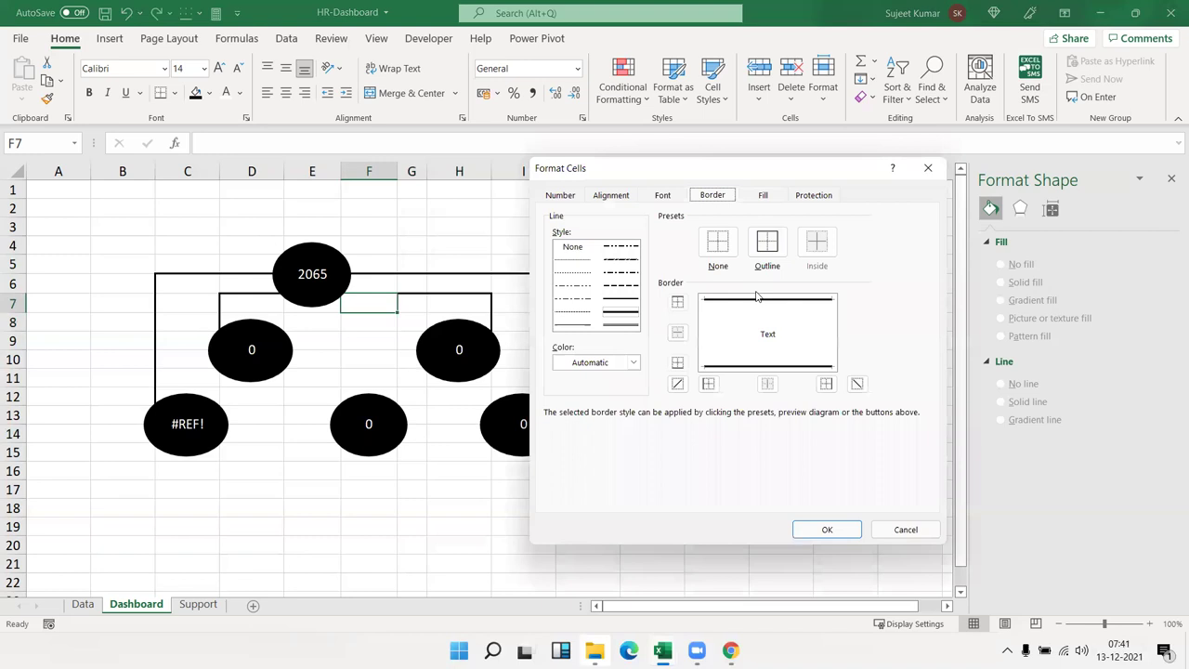
pyautogui.click(715, 350)
pyautogui.click(718, 356)
pyautogui.click(822, 529)
pyautogui.click(561, 531)
# Add a right border down F8:F12 as the vertical connector to the bottom middle node
pyautogui.moveTo(385, 330); pyautogui.dragTo(390, 390)
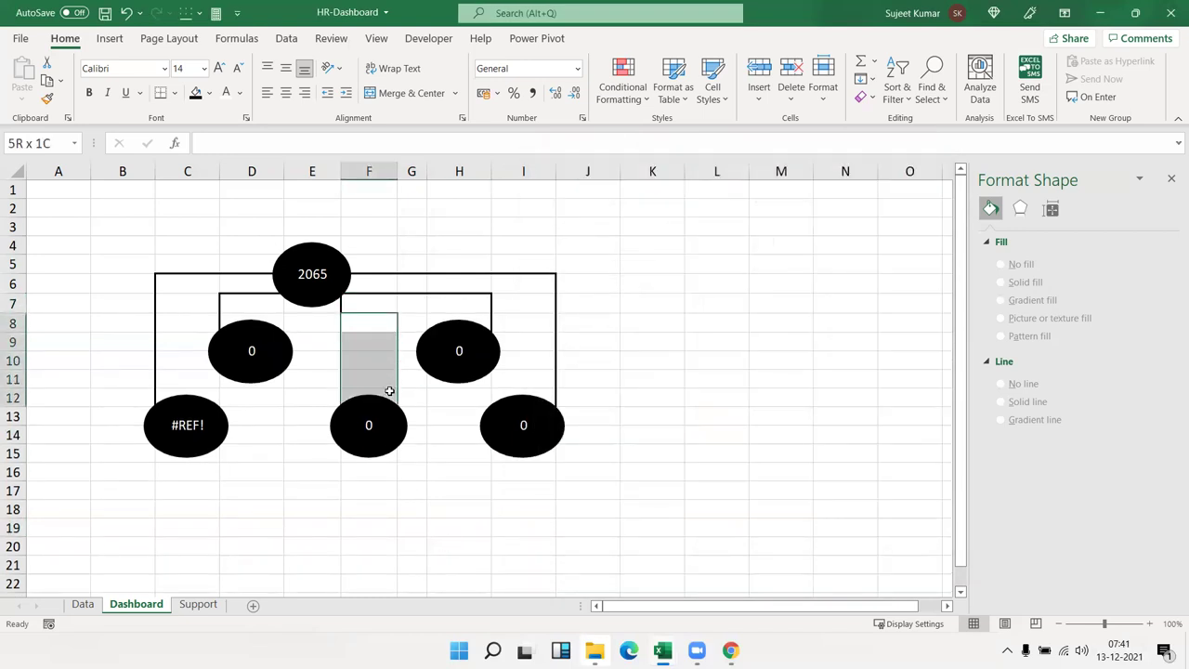
pyautogui.rightClick(388, 378)
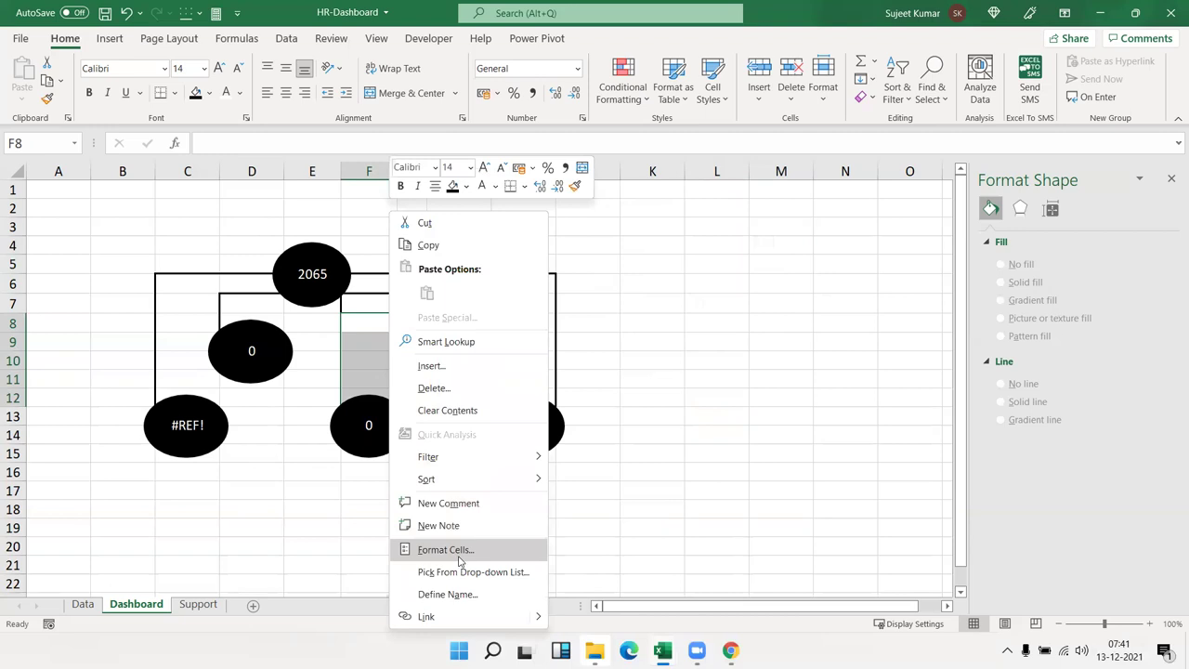
pyautogui.click(459, 548)
pyautogui.click(541, 414)
pyautogui.click(541, 419)
pyautogui.click(556, 415)
pyautogui.click(549, 609)
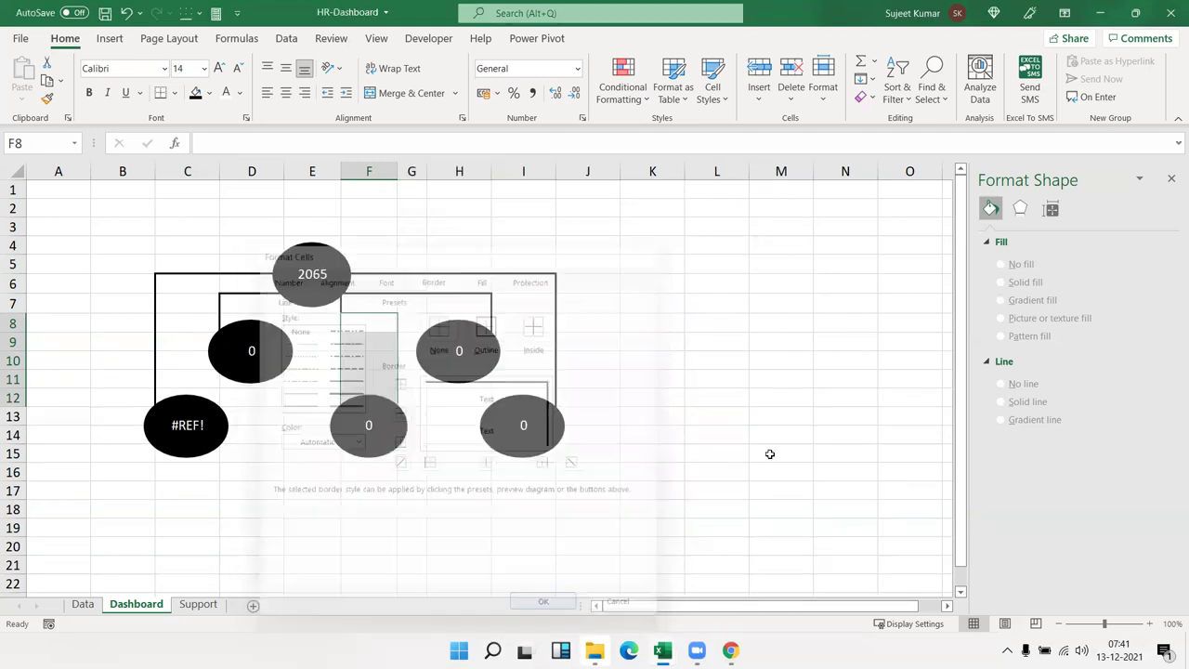
pyautogui.click(770, 450)
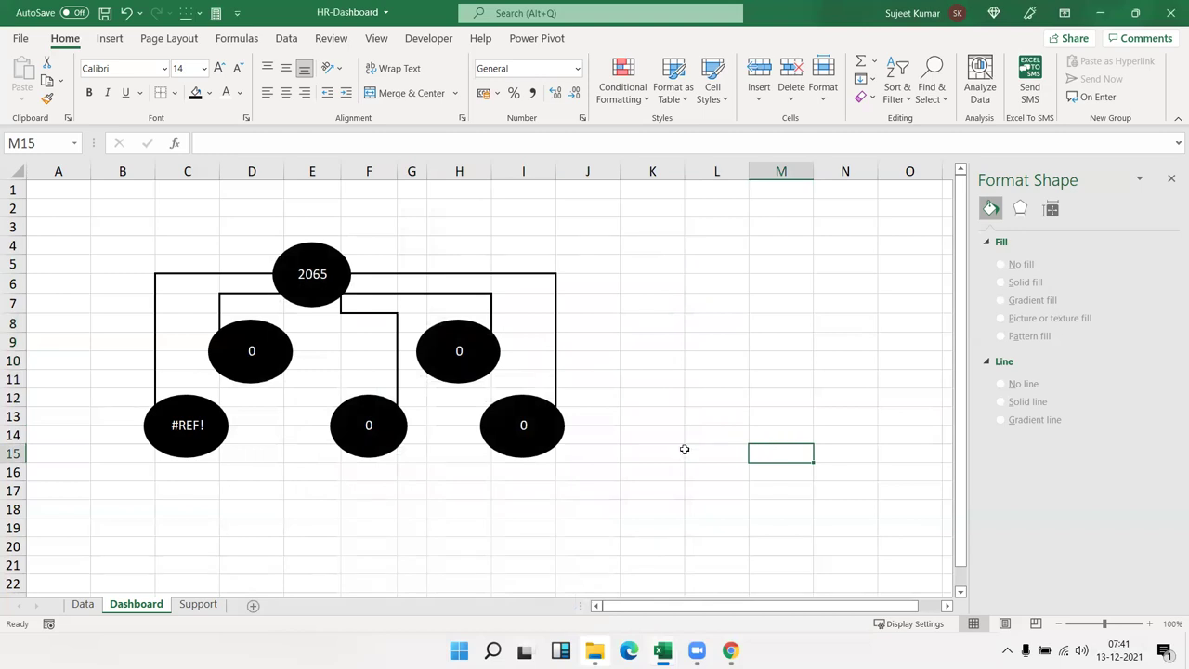
# Link the left and right middle ovals to =Support!B2 and =Support!B3, showing 398 and 404
pyautogui.click(306, 349)
pyautogui.press('Left')
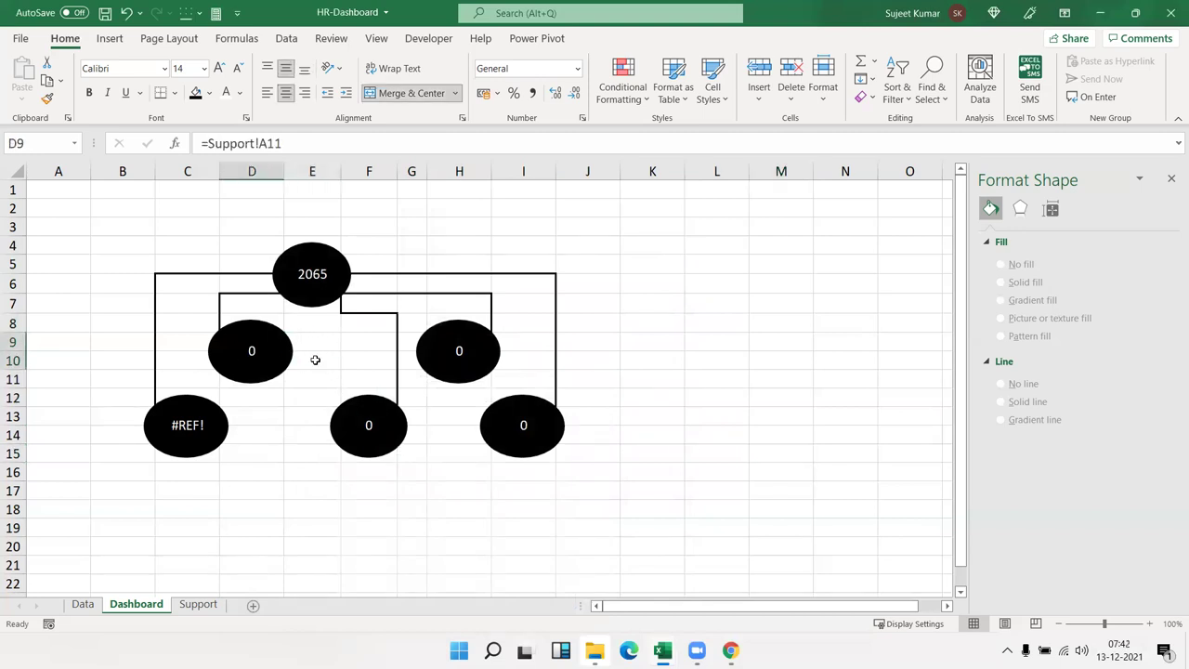
pyautogui.write('=')
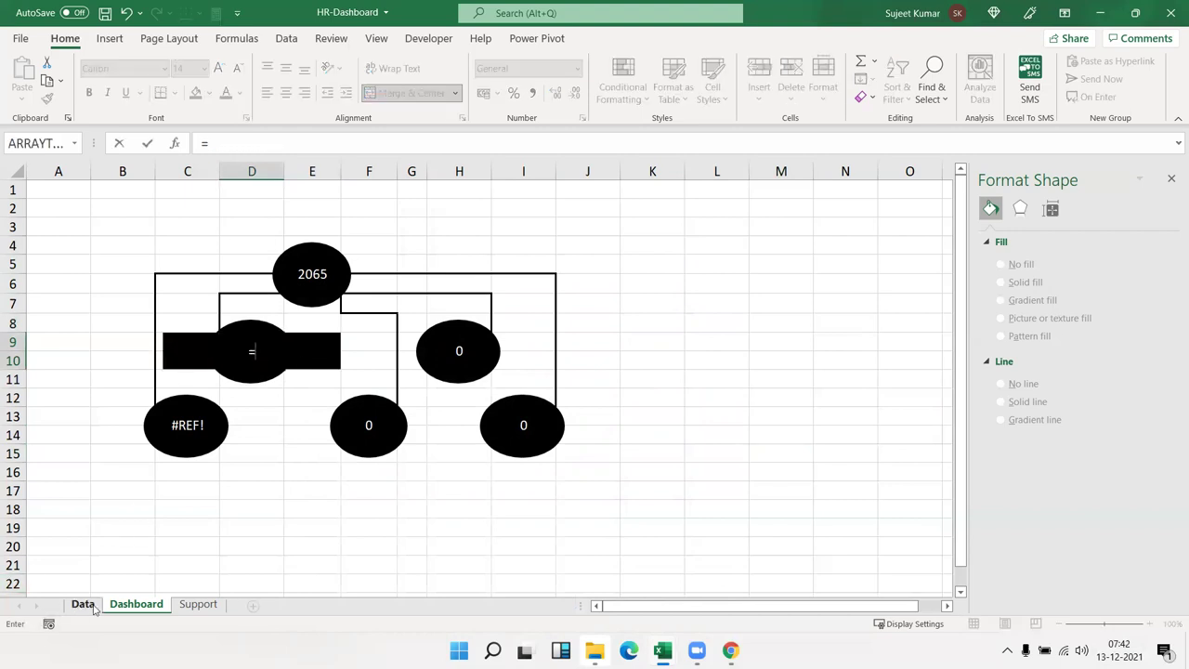
pyautogui.click(184, 608)
pyautogui.click(161, 212)
pyautogui.press('Return')
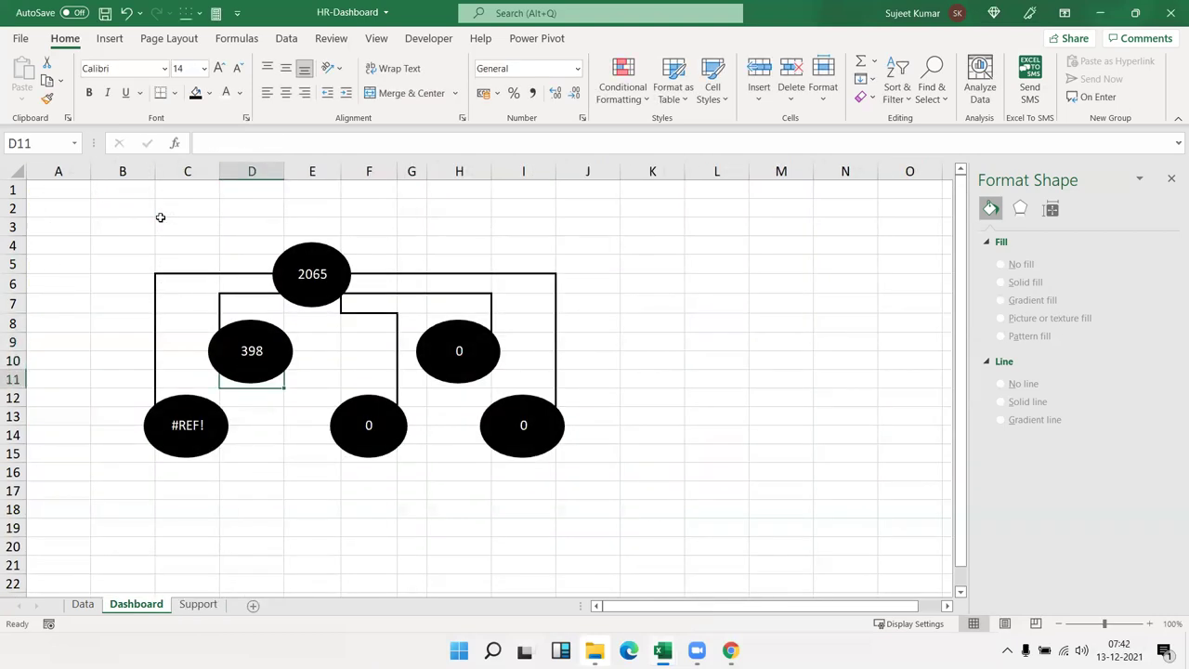
pyautogui.click(468, 309)
pyautogui.press('Down')
pyautogui.press('Down')
pyautogui.write('=')
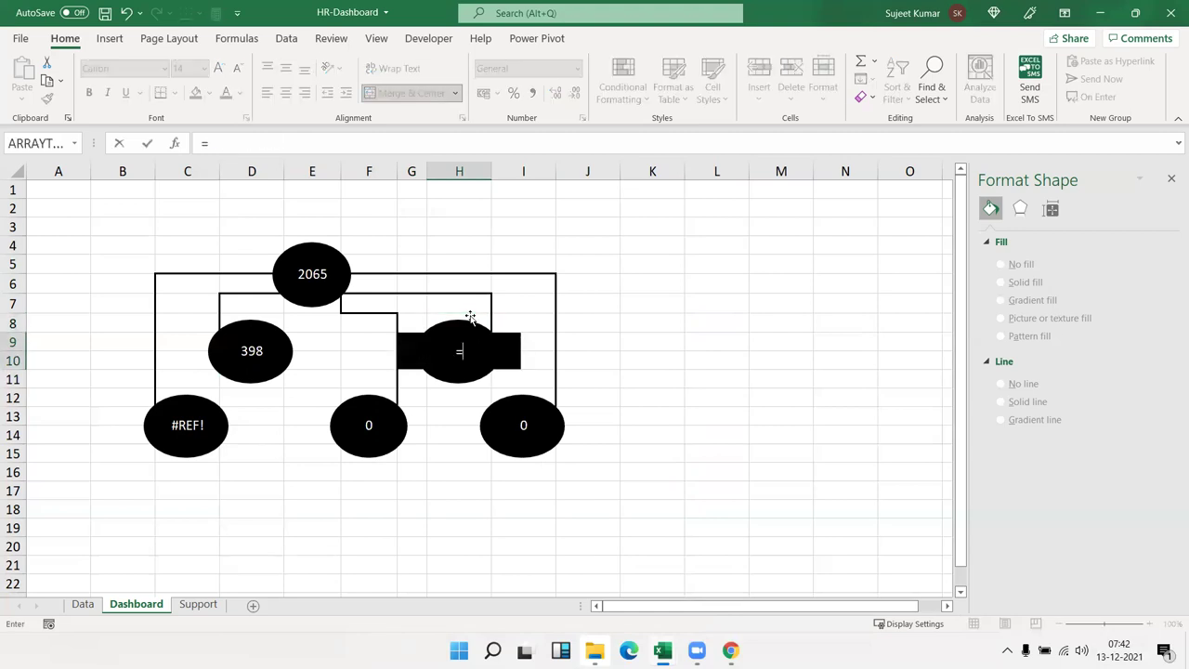
pyautogui.click(197, 605)
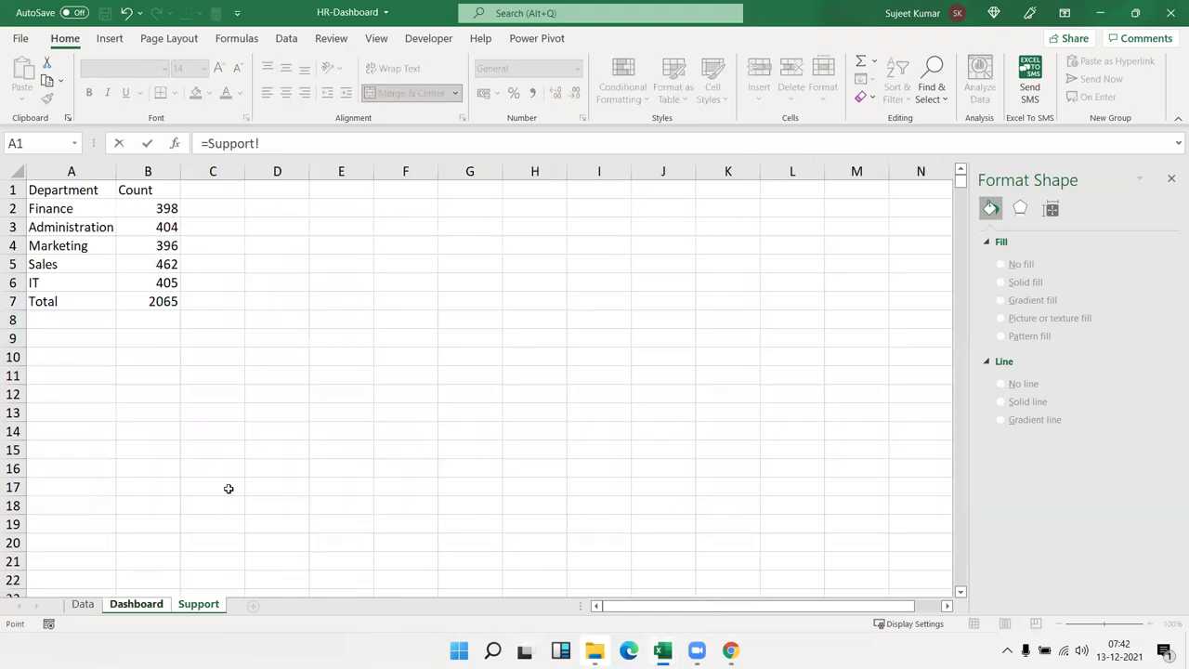
pyautogui.click(152, 228)
pyautogui.press('Return')
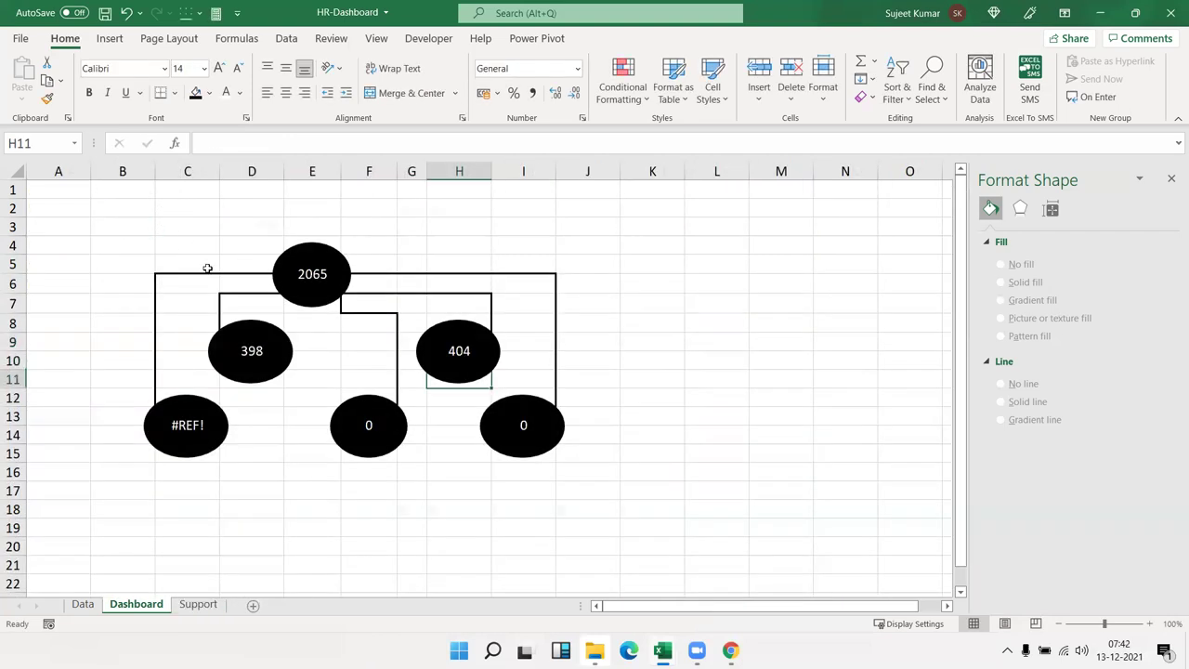
# Link the bottom-left and bottom-middle ovals to Support!B4 and B5, showing 396 and 462
pyautogui.click(261, 422)
pyautogui.press('Left')
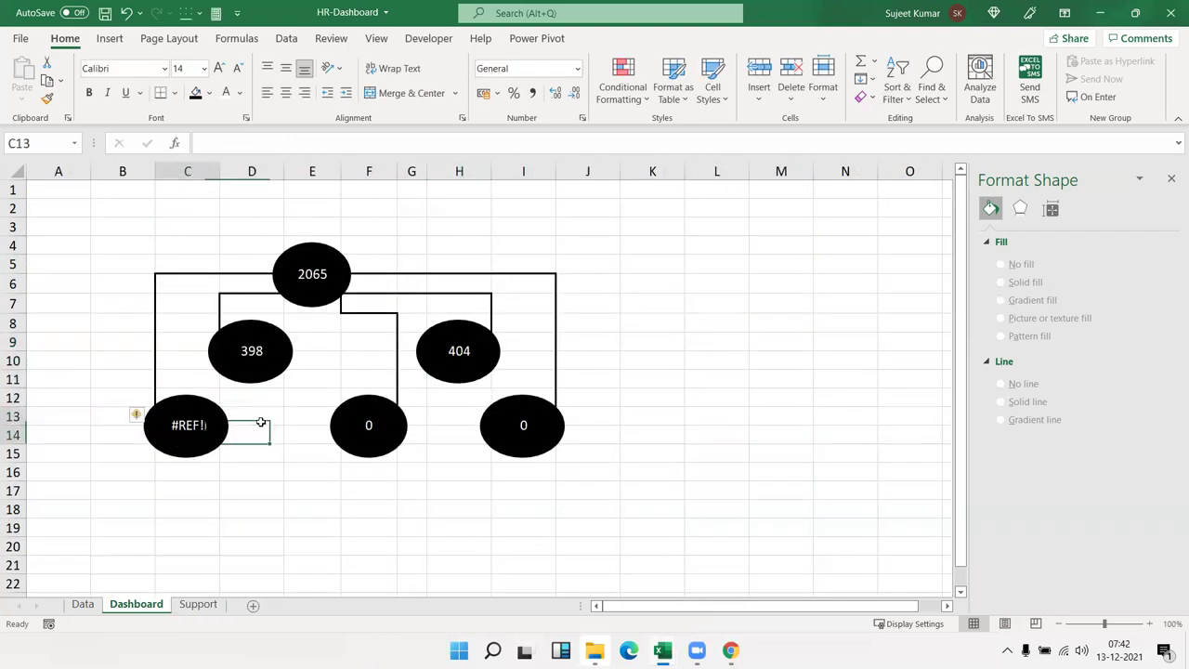
pyautogui.write('=')
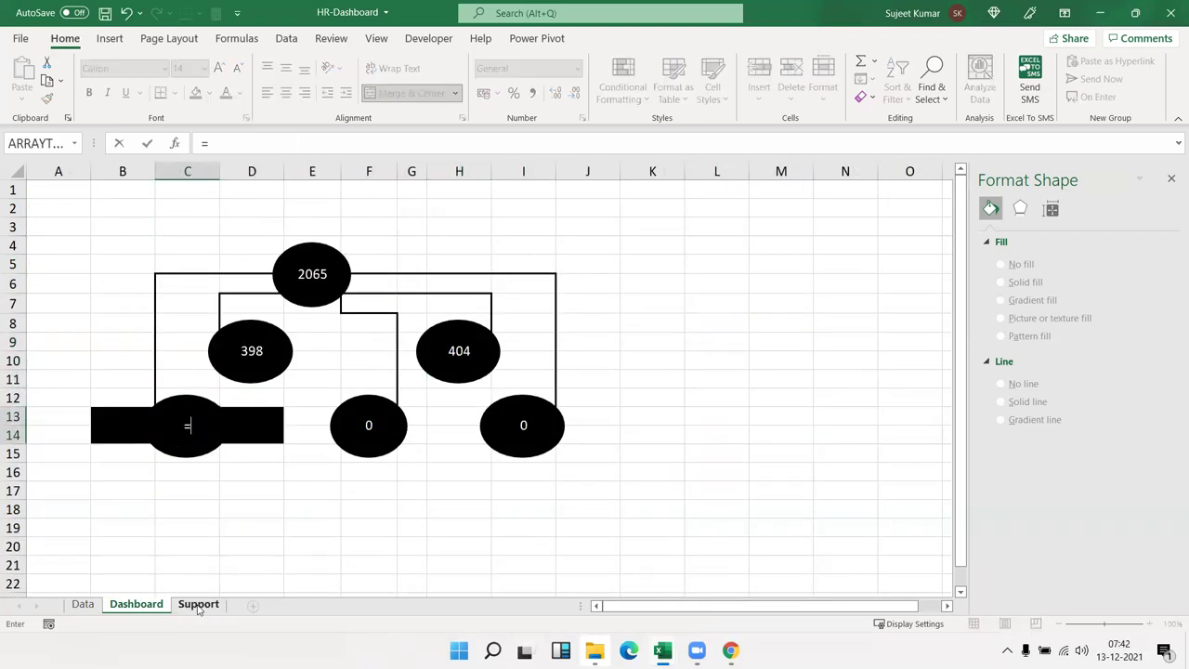
pyautogui.click(198, 605)
pyautogui.click(156, 243)
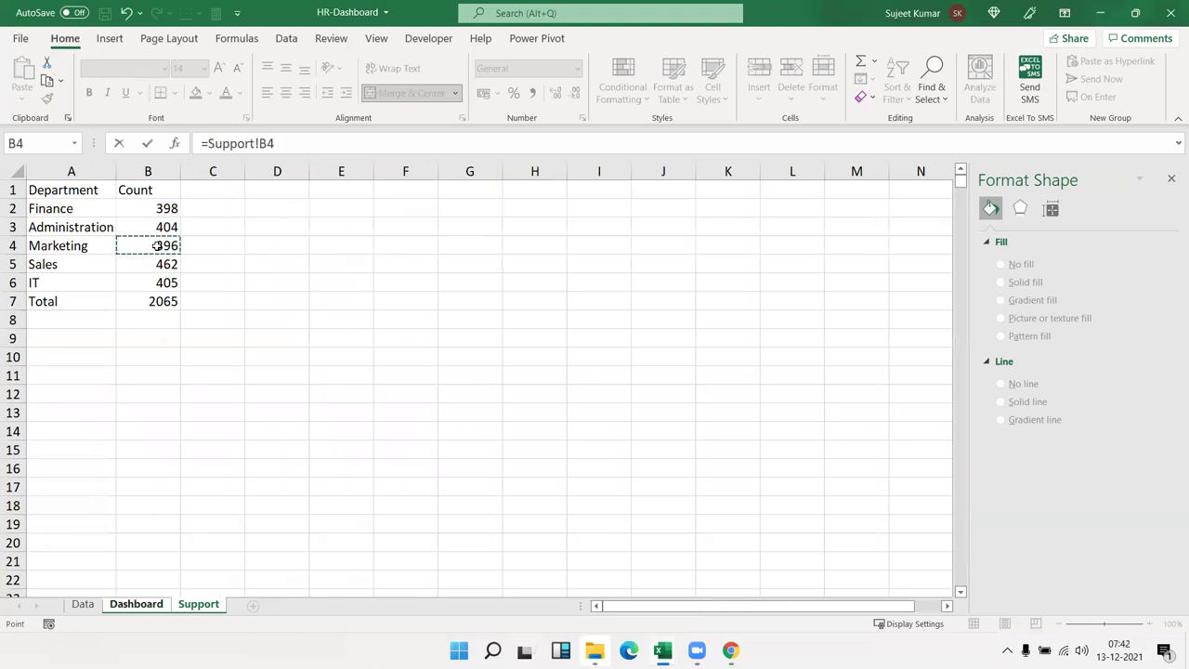
pyautogui.press('Return')
pyautogui.click(361, 385)
pyautogui.press('Down')
pyautogui.press('Down')
pyautogui.press('F2')
pyautogui.press('BackSpace')
pyautogui.press('BackSpace')
pyautogui.press('BackSpace')
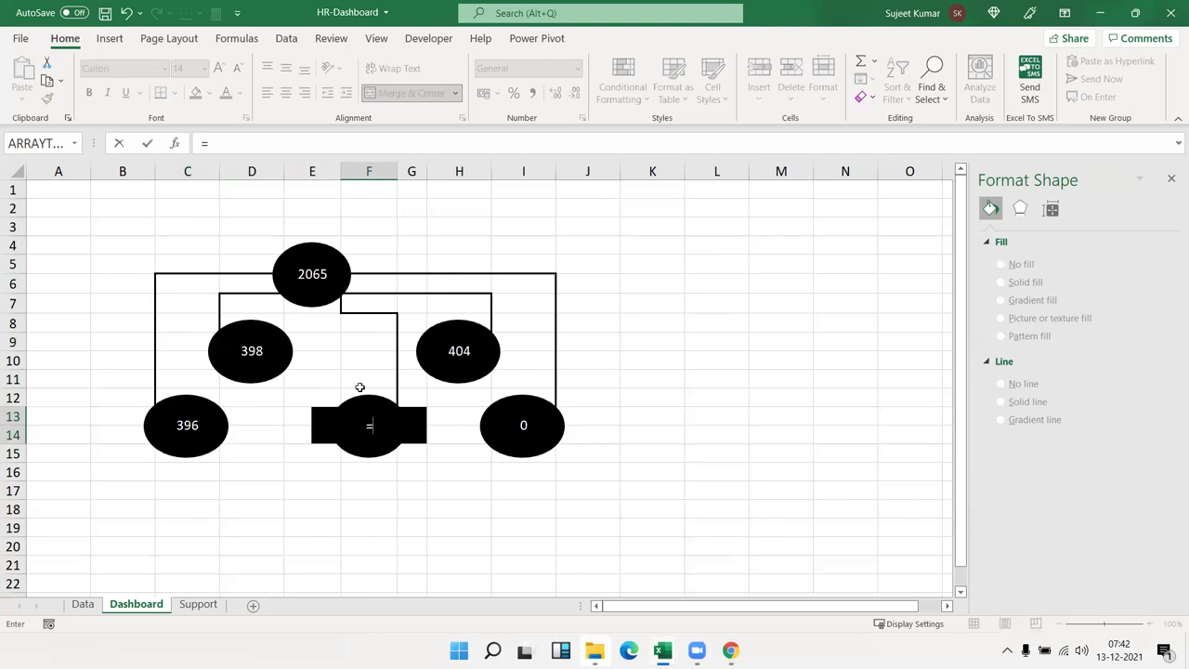
pyautogui.click(199, 604)
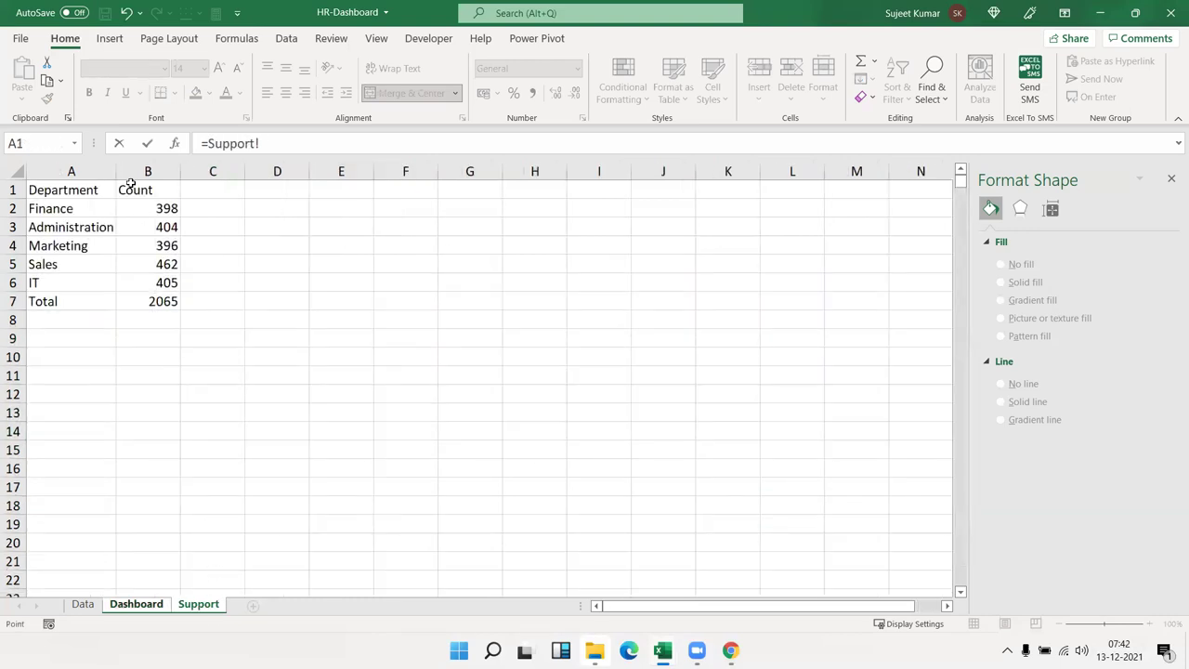
pyautogui.click(153, 269)
pyautogui.press('Return')
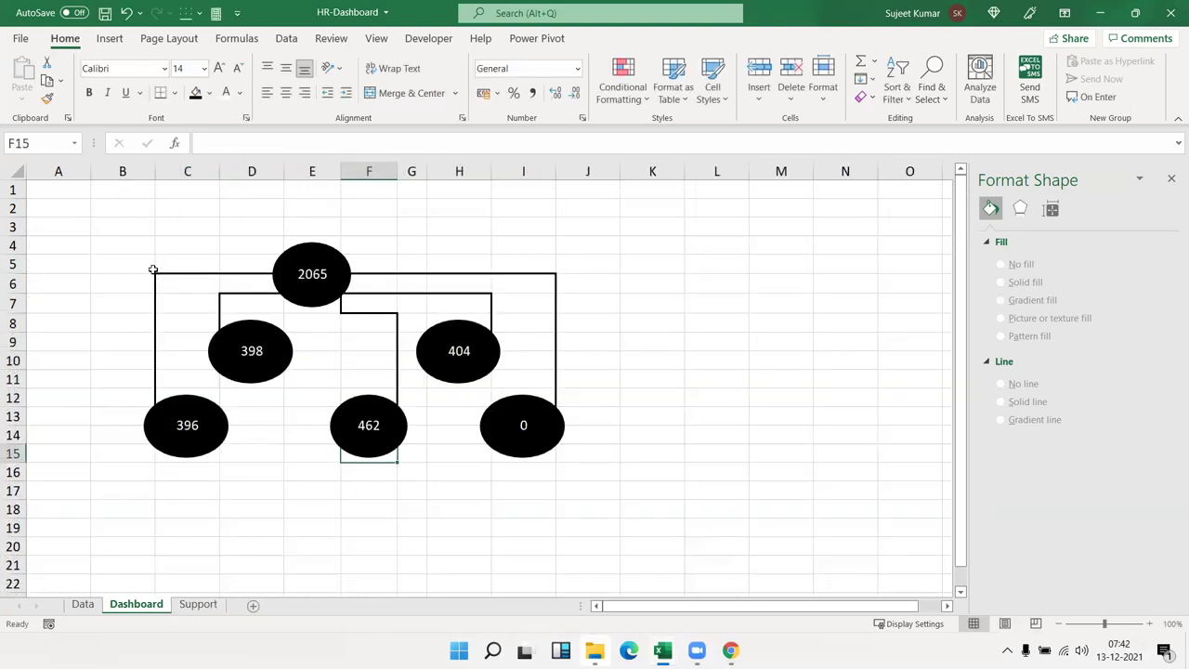
# Link the bottom-right oval in I13 to =Support!B6 so it shows 405
pyautogui.press('Right')
pyautogui.press('Right')
pyautogui.press('Right')
pyautogui.press('Right')
pyautogui.press('Left')
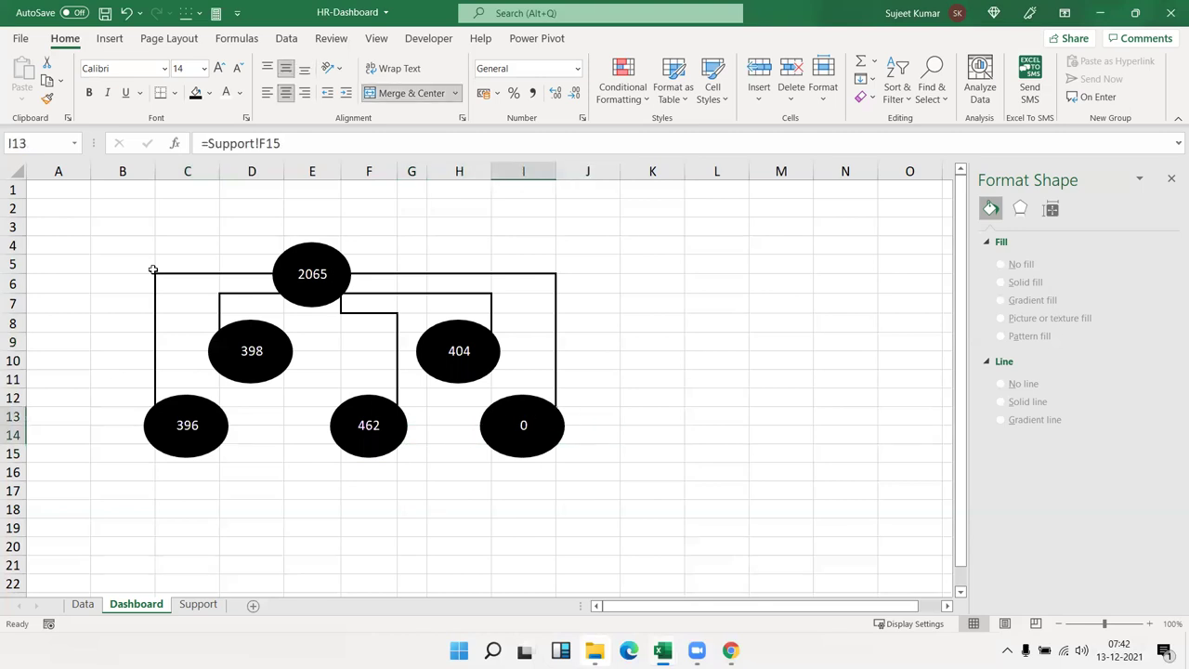
pyautogui.write('=')
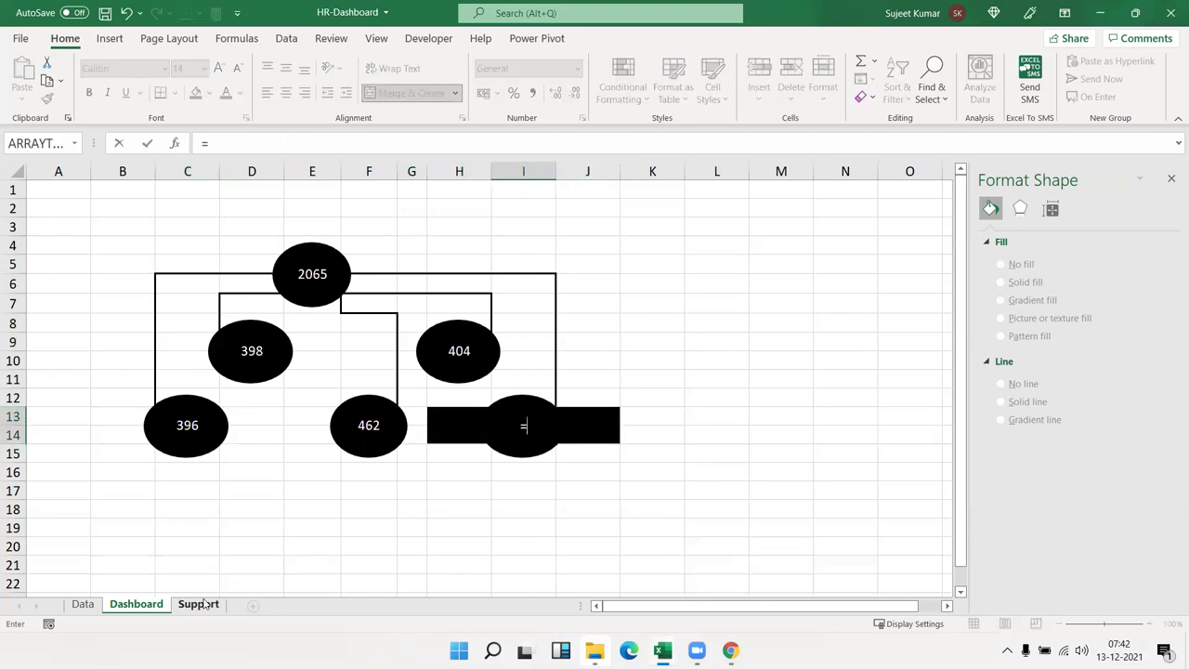
pyautogui.click(199, 604)
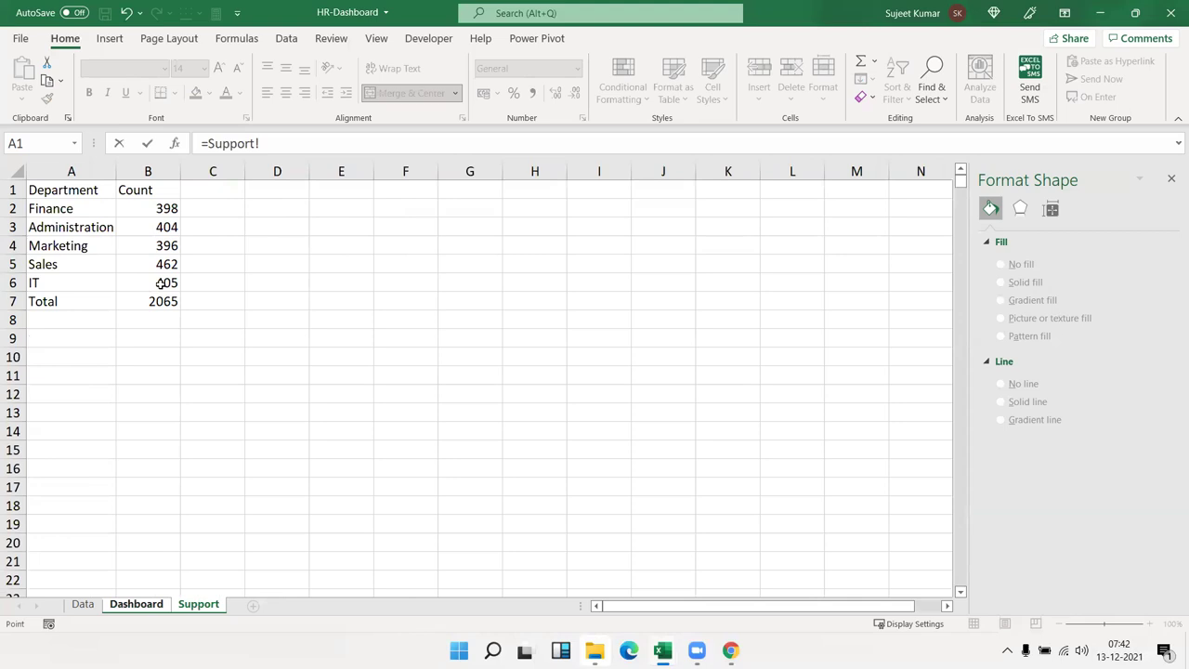
pyautogui.click(159, 283)
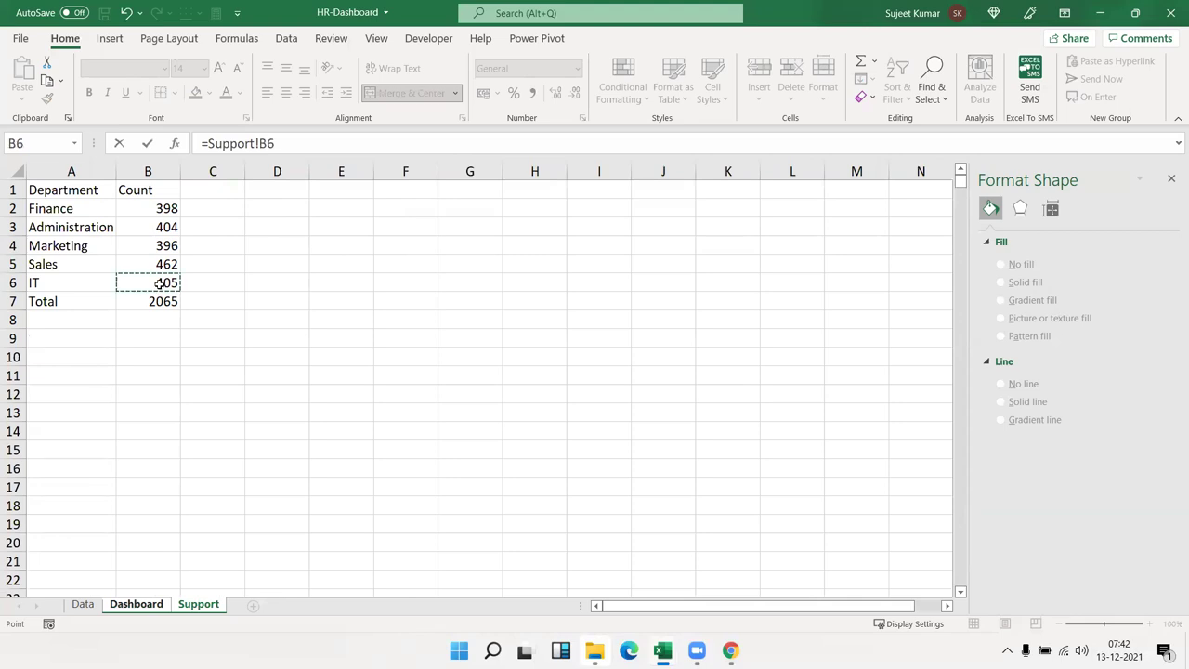
pyautogui.press('Return')
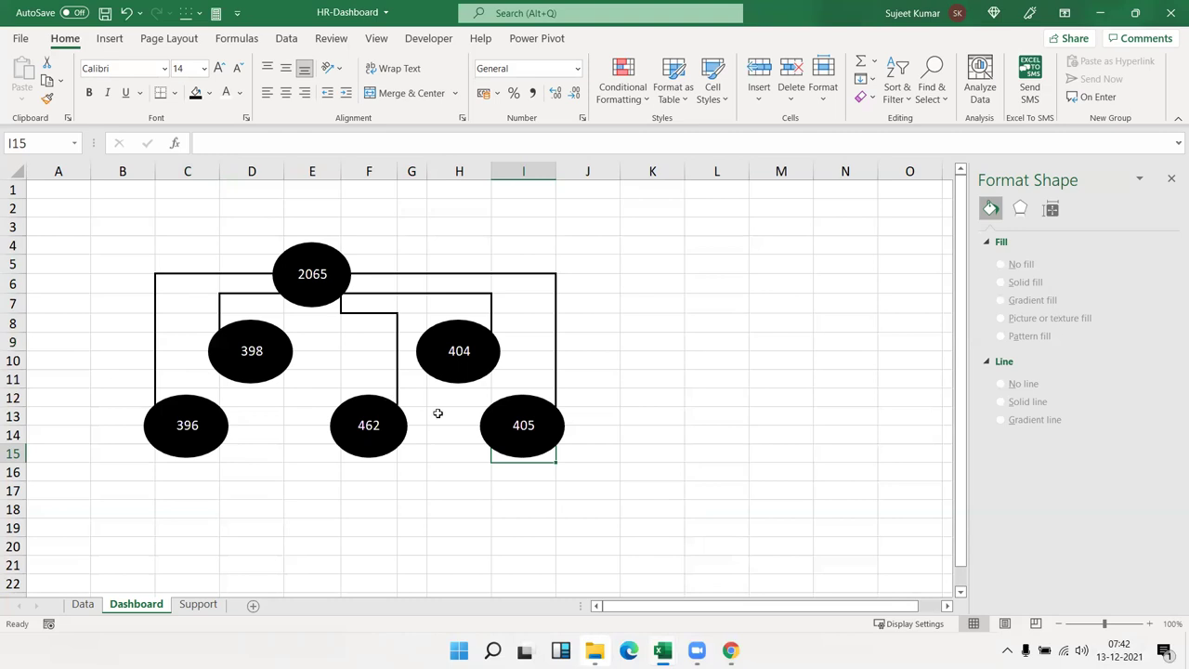
# Compare the Excel tree with the iDashboards Headcount tree in Chrome, ending back in Excel
pyautogui.hotkey('alt', 'Tab')
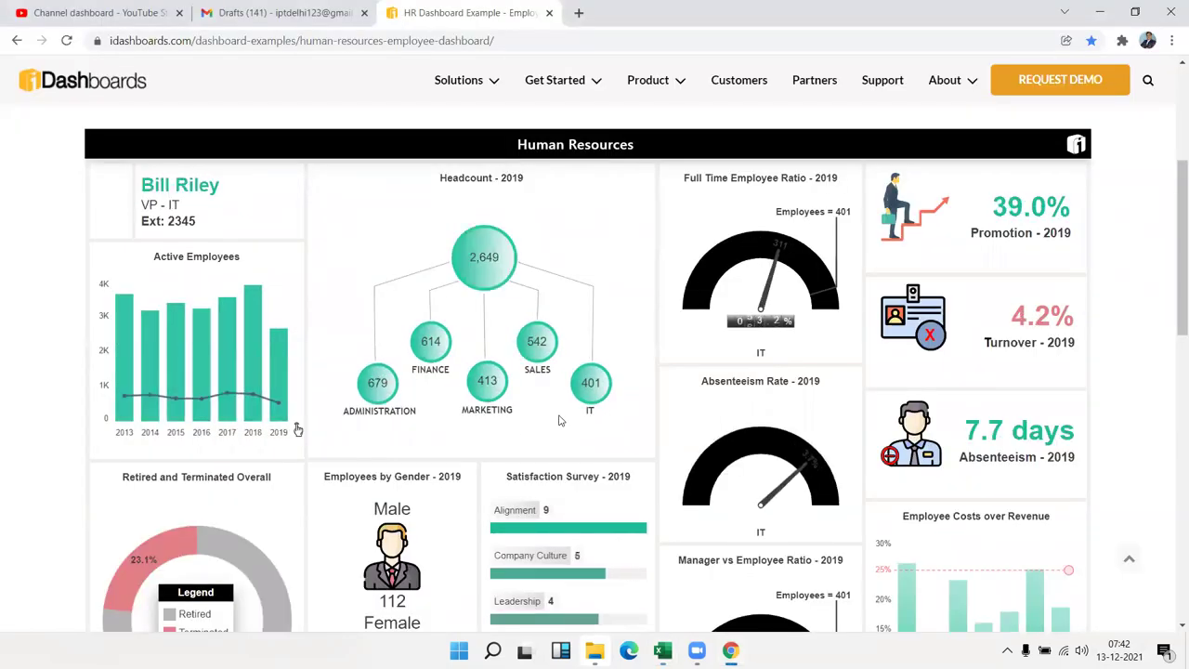
pyautogui.hotkey('alt', 'Tab')
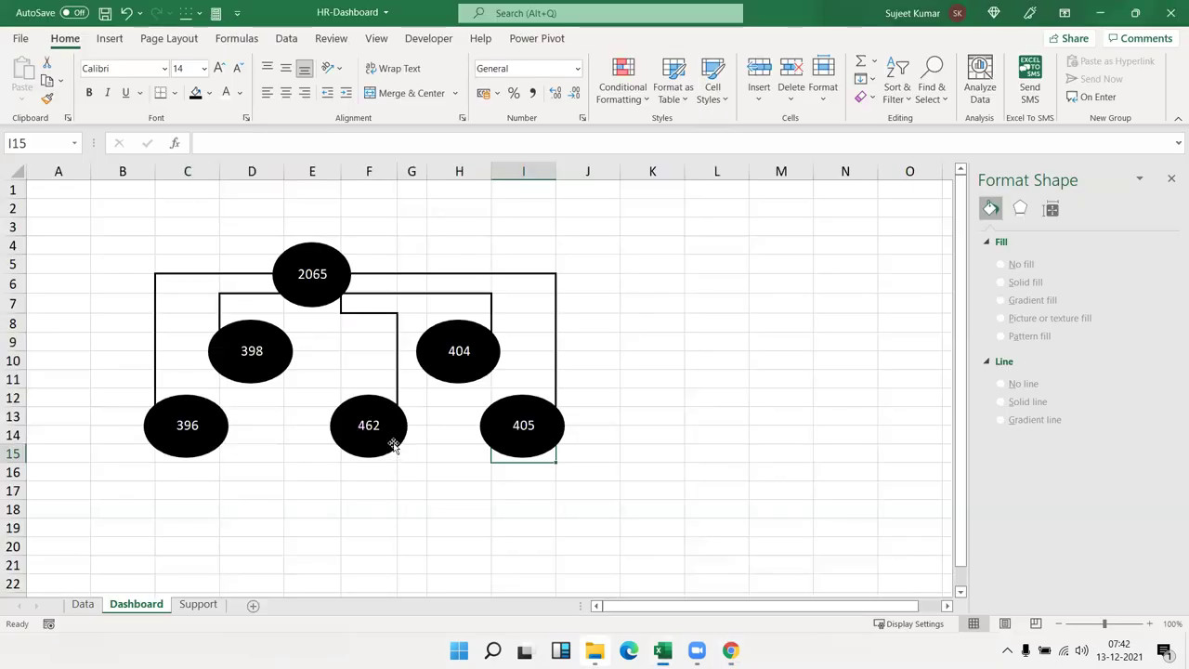
pyautogui.hotkey('alt', 'Tab')
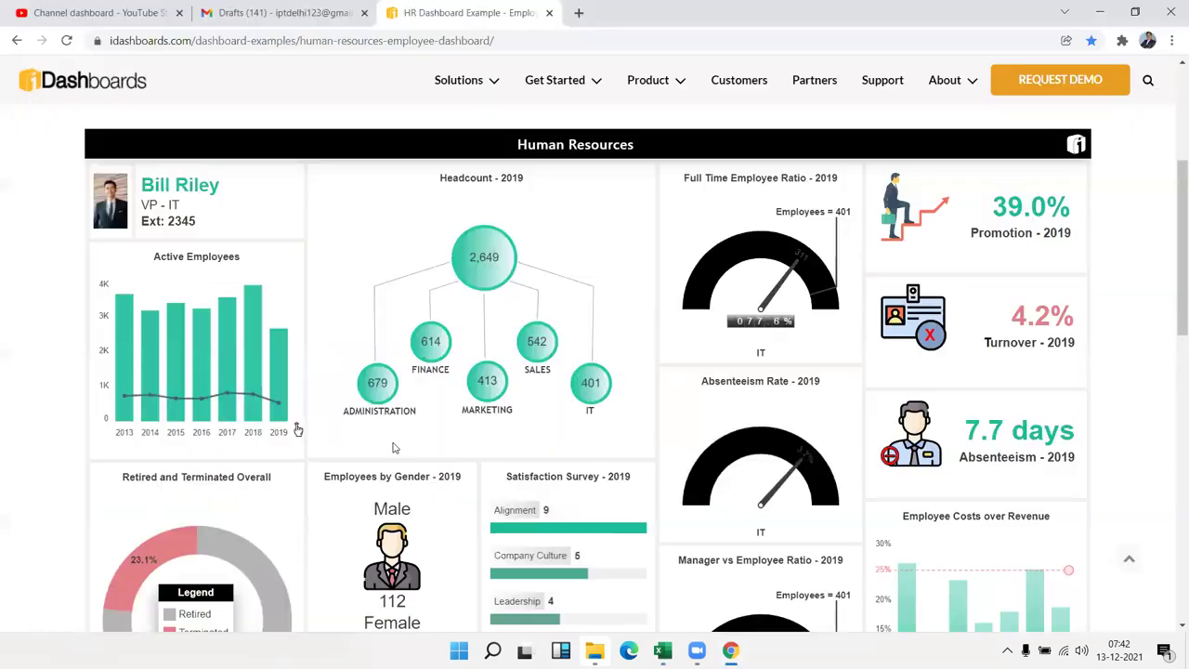
pyautogui.hotkey('alt', 'Tab')
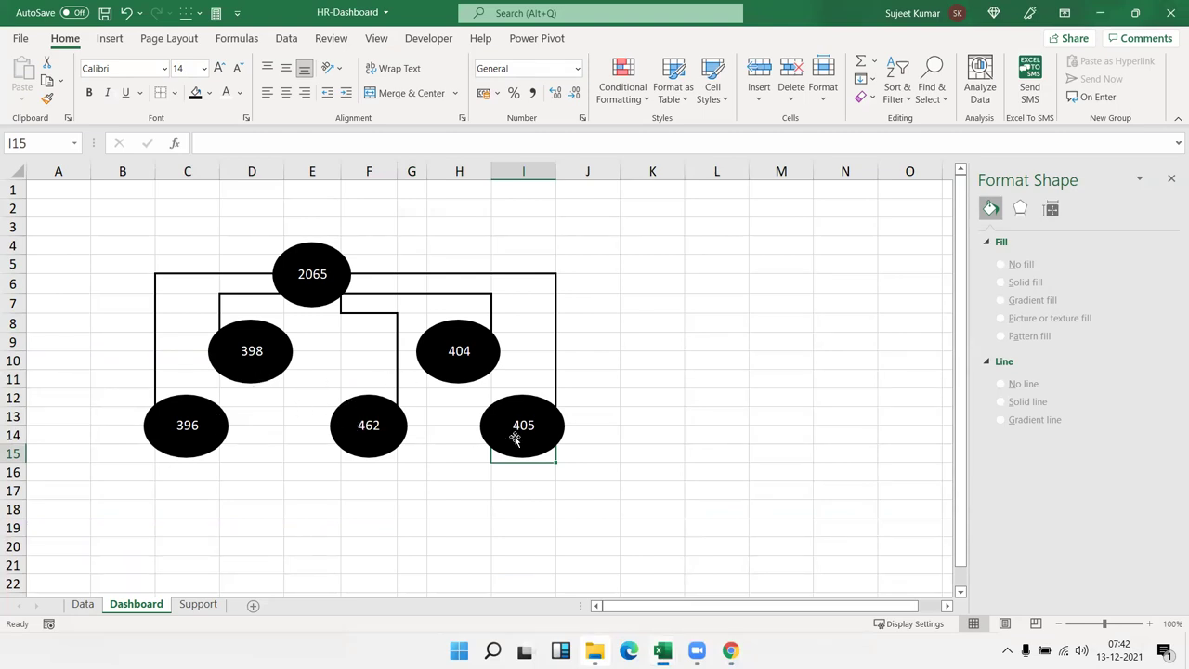
# Merge and center D11:E11 below the 398 oval, link it to Support!B2, and right-align it
pyautogui.click(415, 486)
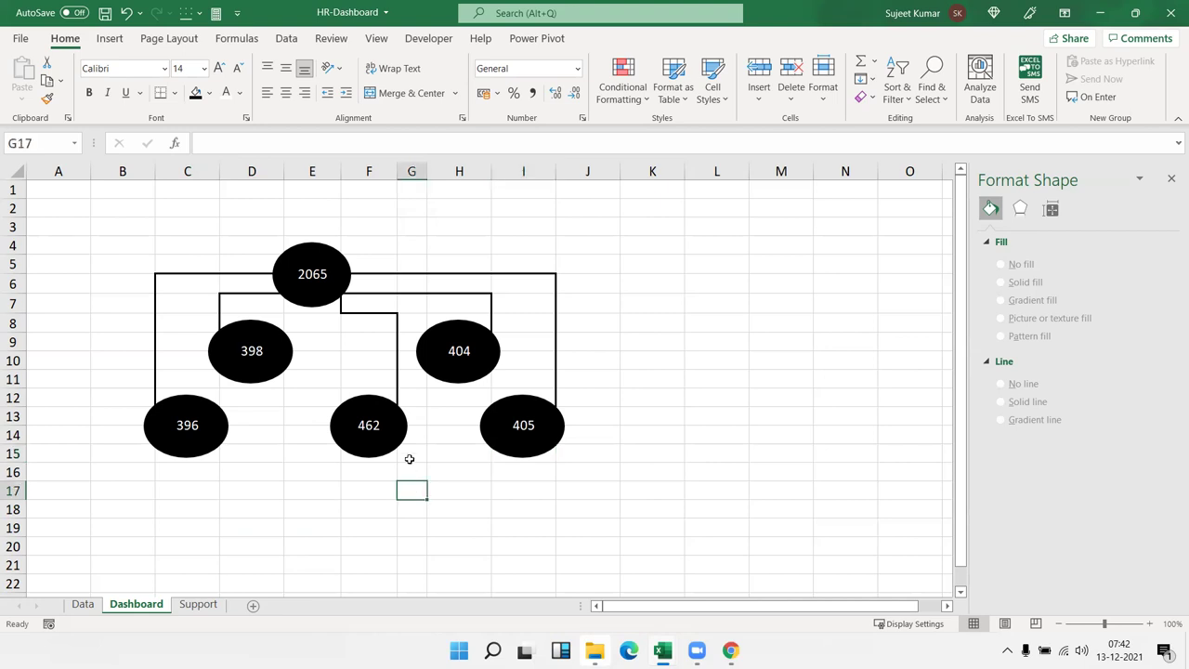
pyautogui.click(384, 427)
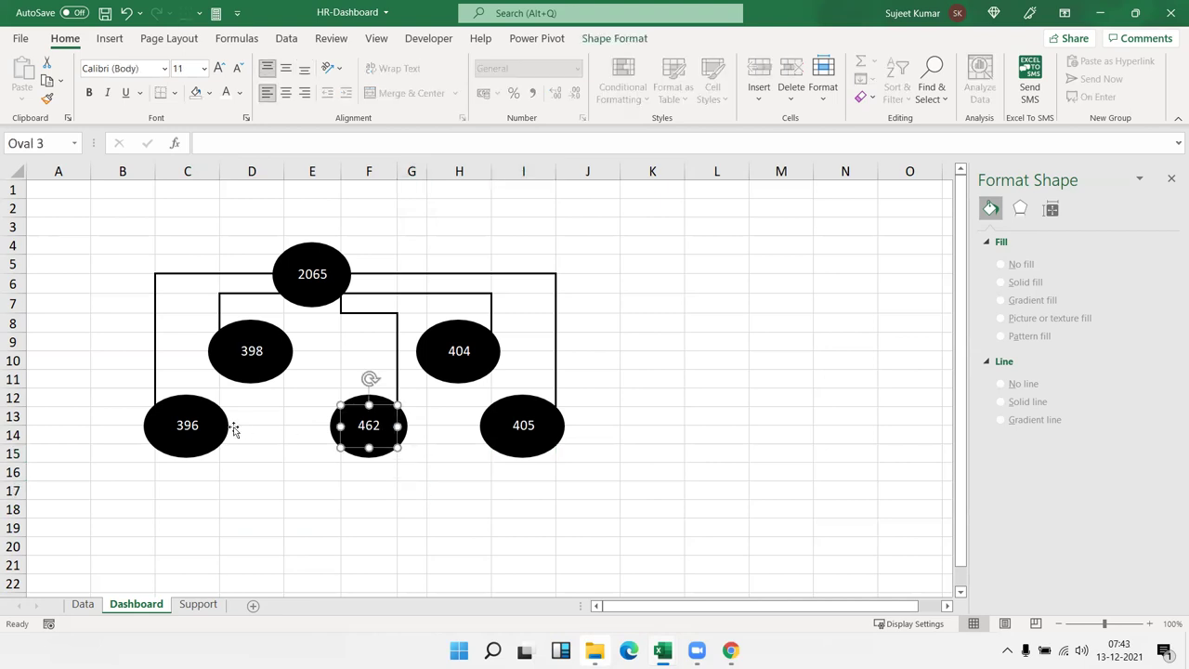
pyautogui.click(263, 414)
pyautogui.click(280, 385)
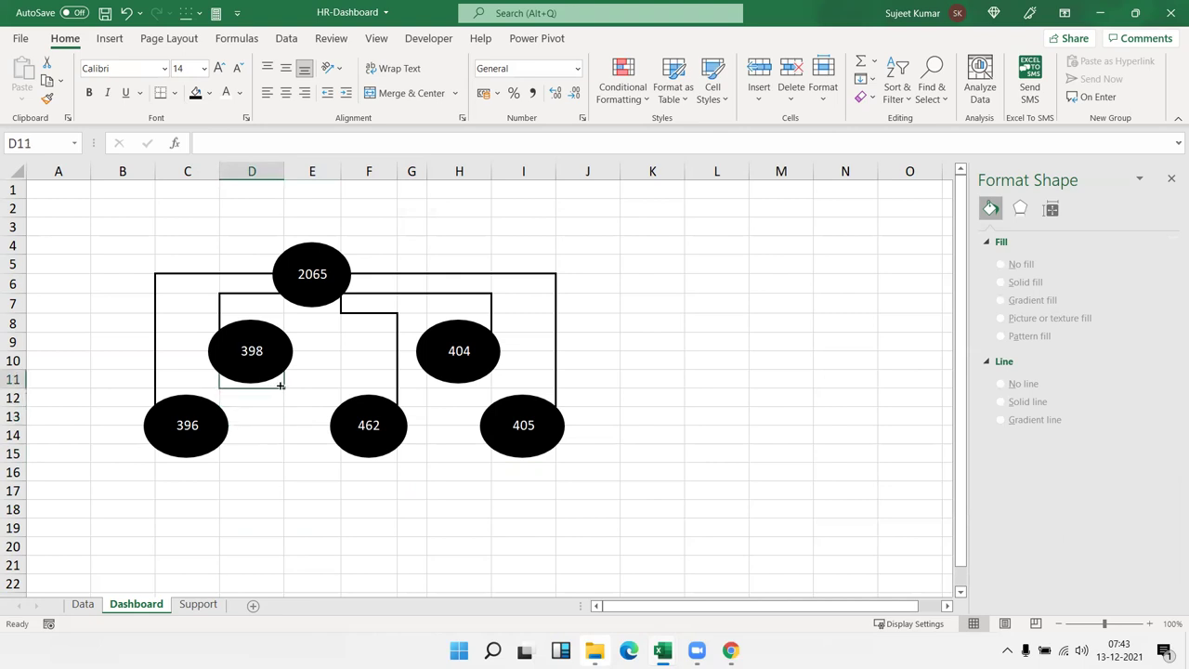
pyautogui.moveTo(279, 382); pyautogui.dragTo(325, 380)
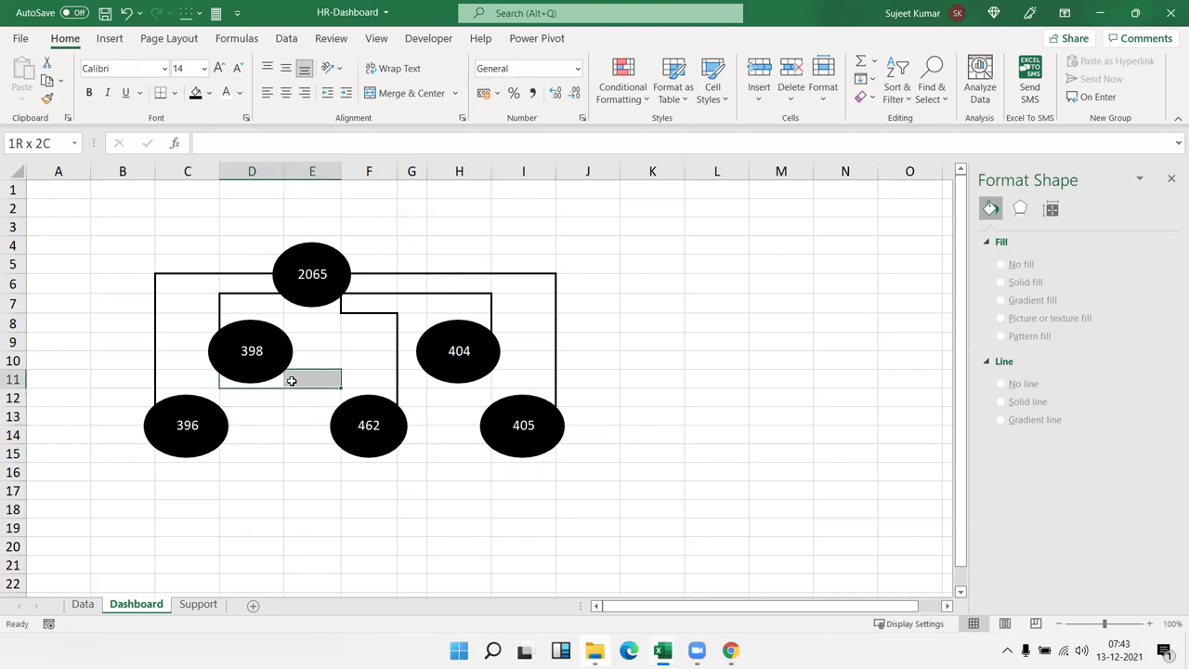
pyautogui.click(409, 95)
pyautogui.write('=')
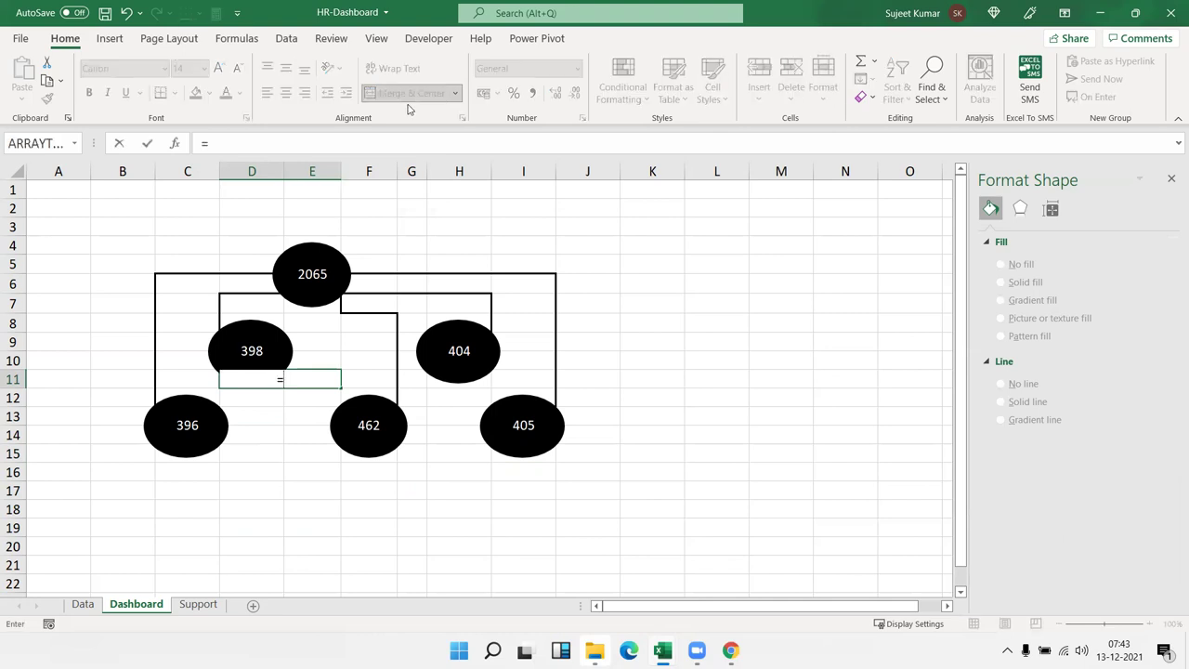
pyautogui.click(93, 608)
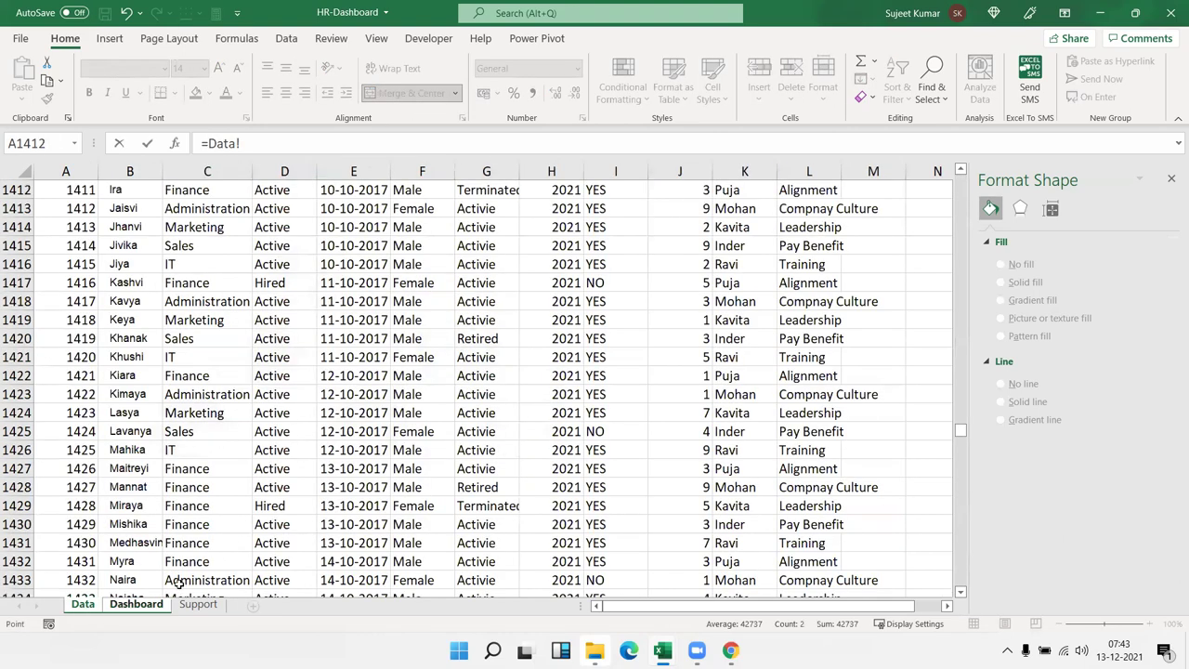
pyautogui.click(198, 605)
pyautogui.click(162, 212)
pyautogui.press('Return')
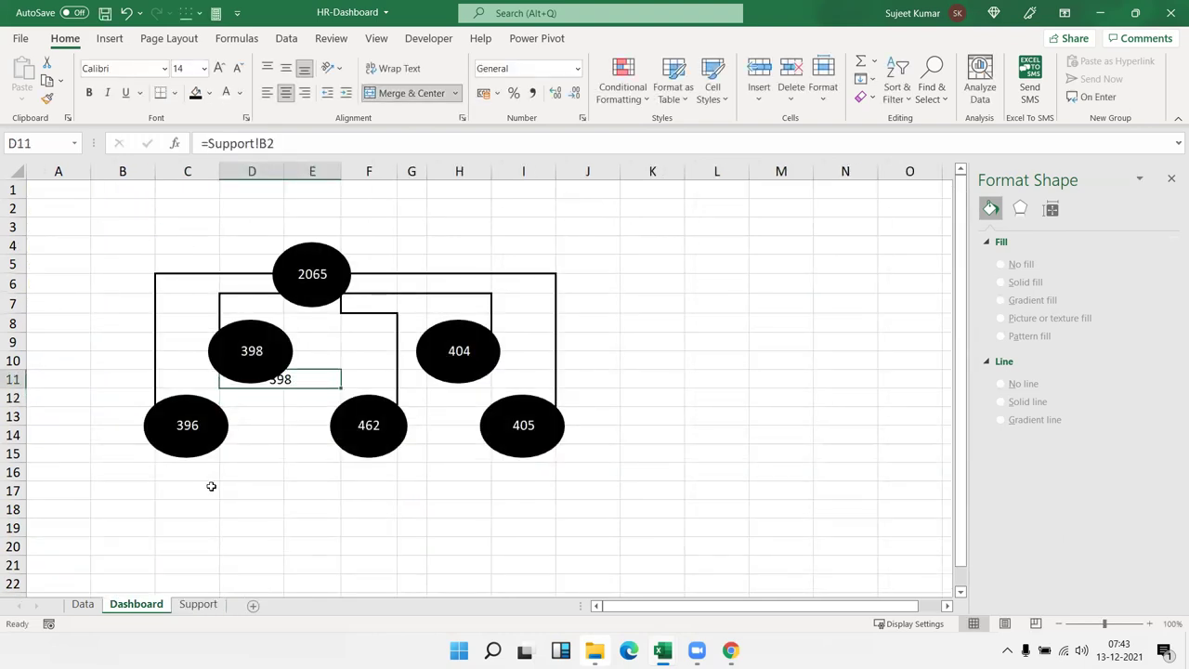
pyautogui.click(304, 94)
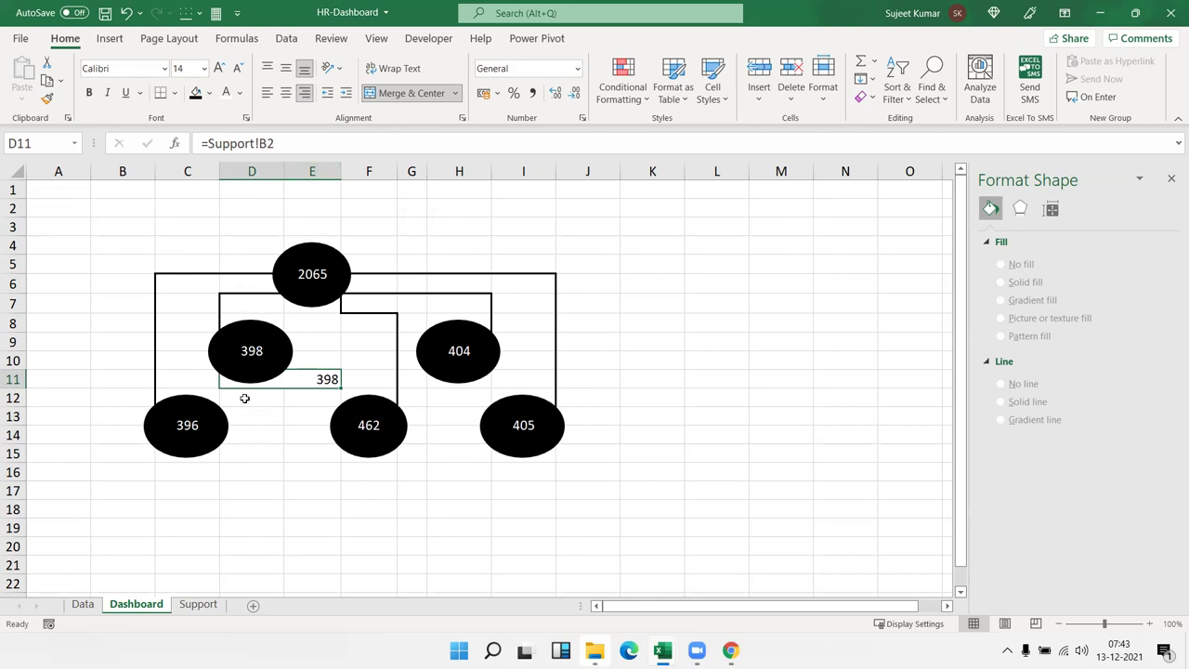
pyautogui.click(274, 433)
# Replace D11's formula with =Support!A2 so the label reads Finance
pyautogui.click(310, 386)
pyautogui.write('=')
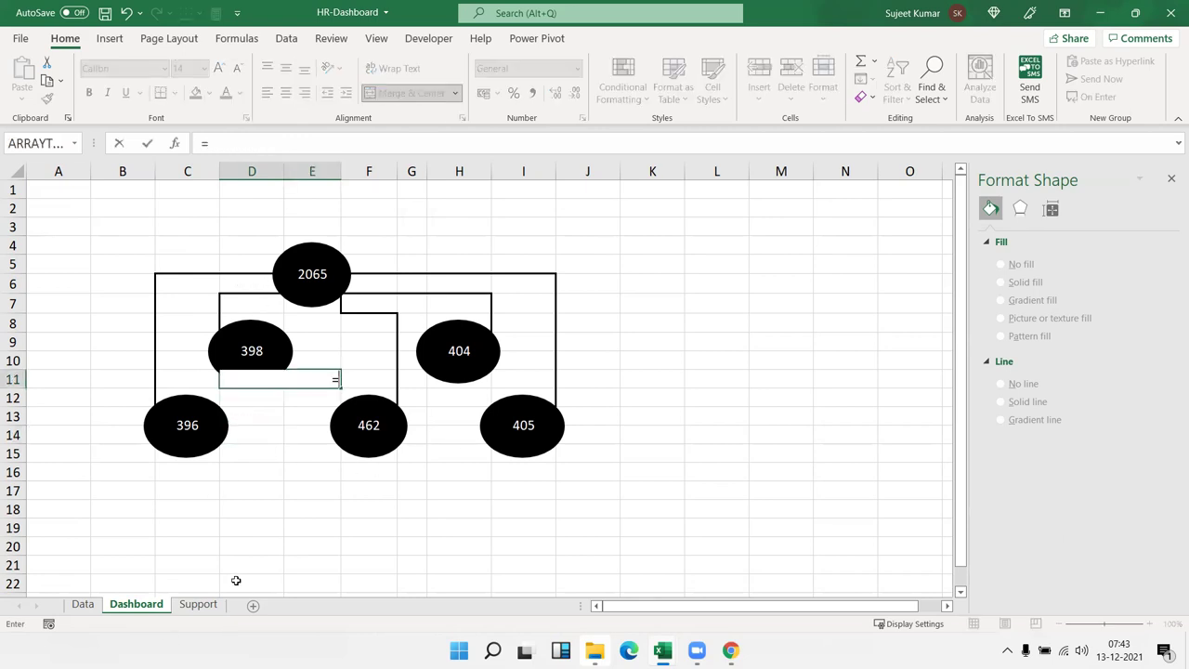
pyautogui.click(197, 604)
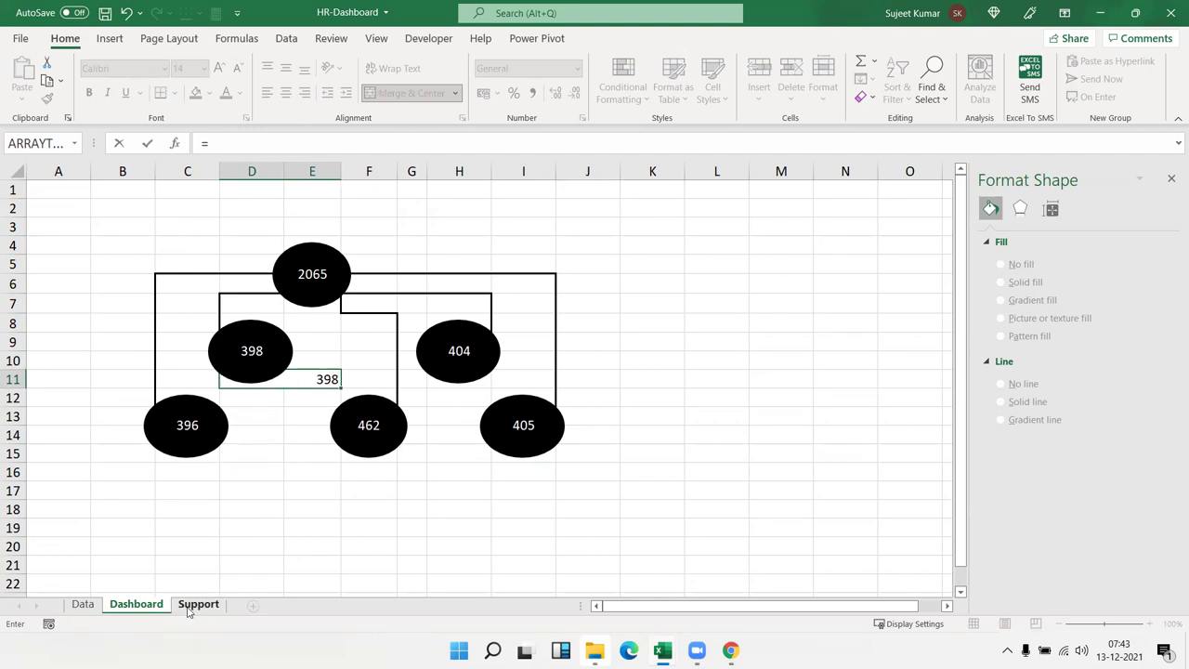
pyautogui.click(85, 212)
pyautogui.press('Return')
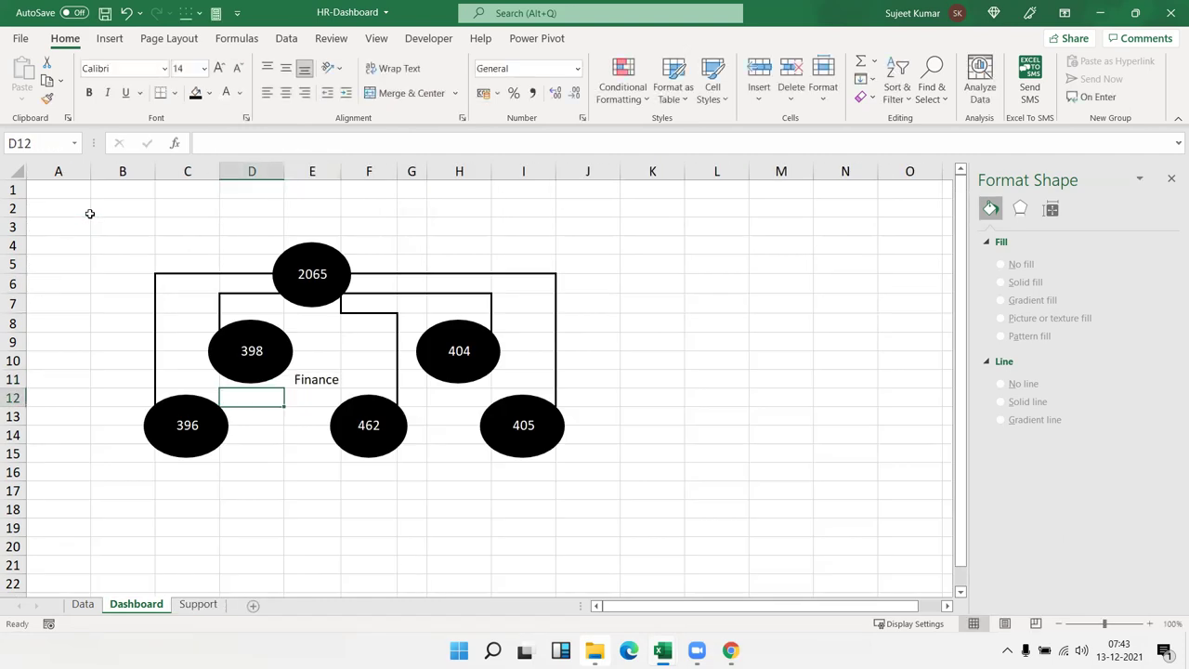
# Merge H11:I11 below the 404 oval and set it to =Support!A3, showing Administration
pyautogui.moveTo(499, 380); pyautogui.dragTo(476, 384)
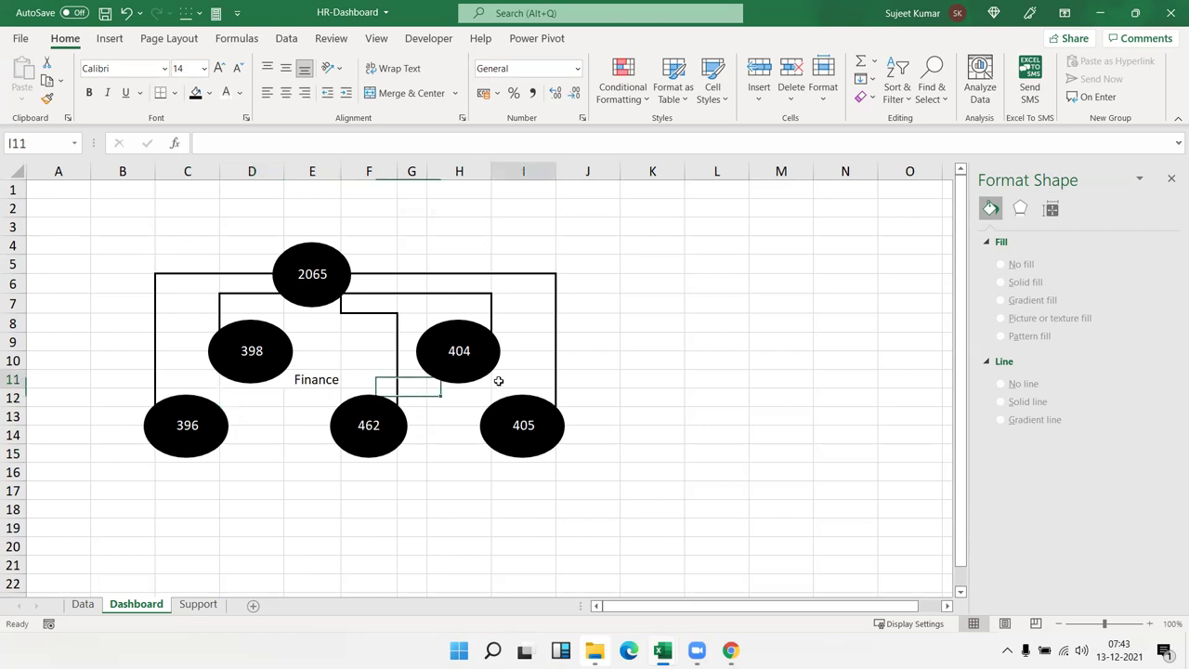
pyautogui.click(406, 94)
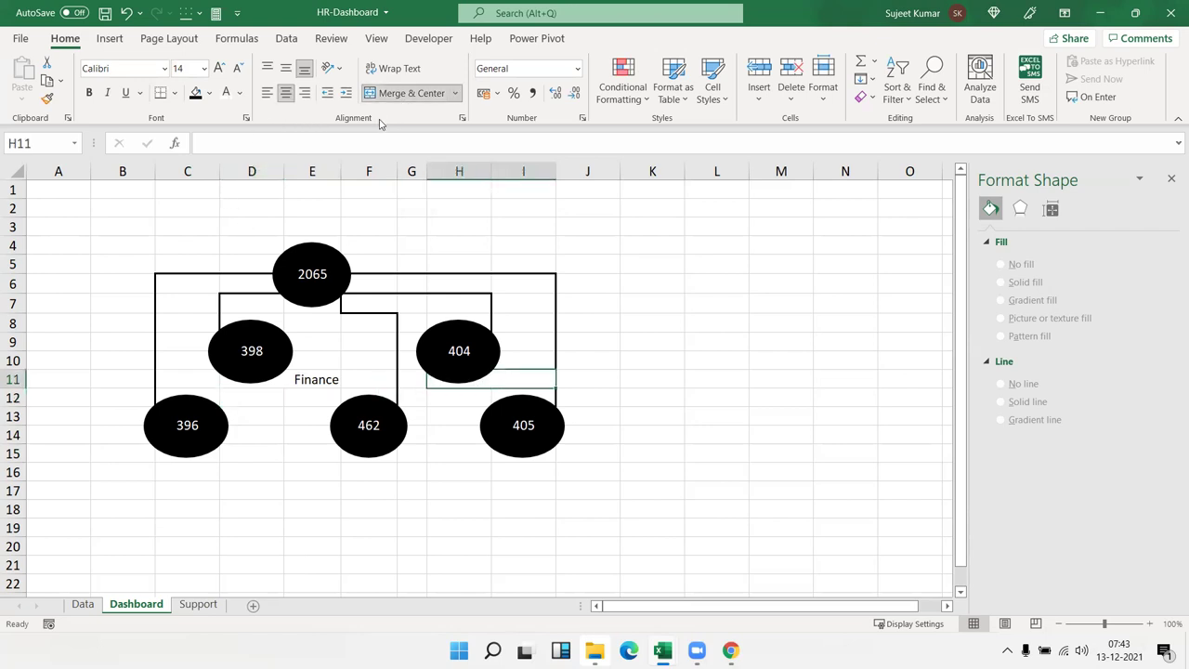
pyautogui.write('=')
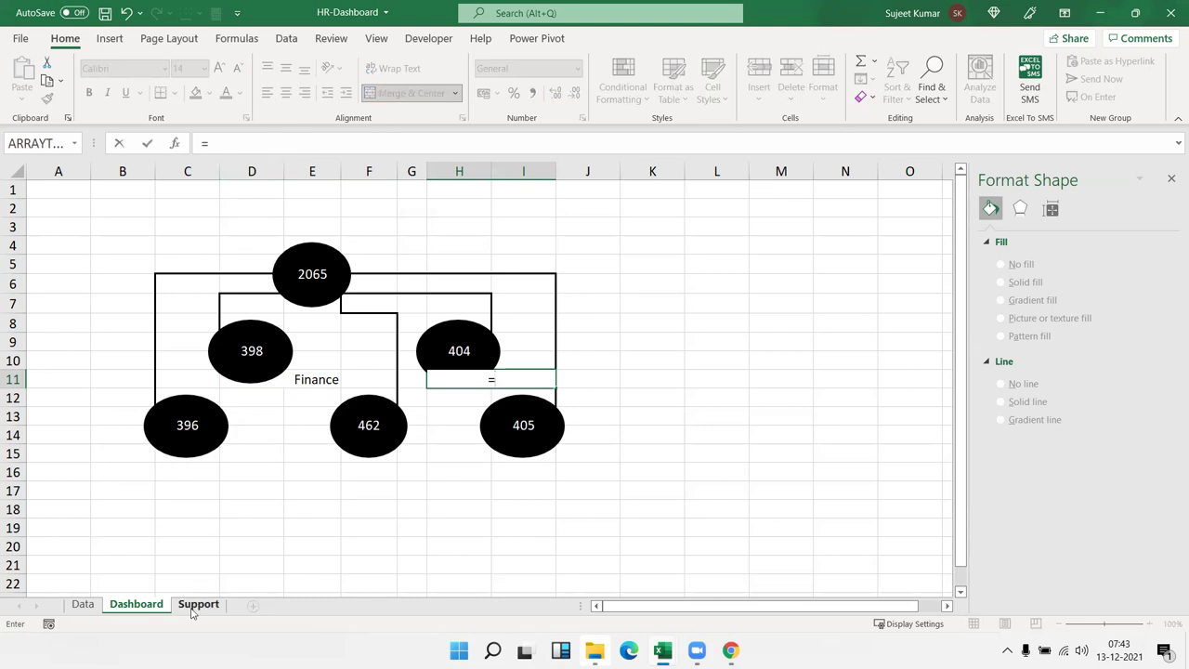
pyautogui.click(195, 605)
pyautogui.click(146, 227)
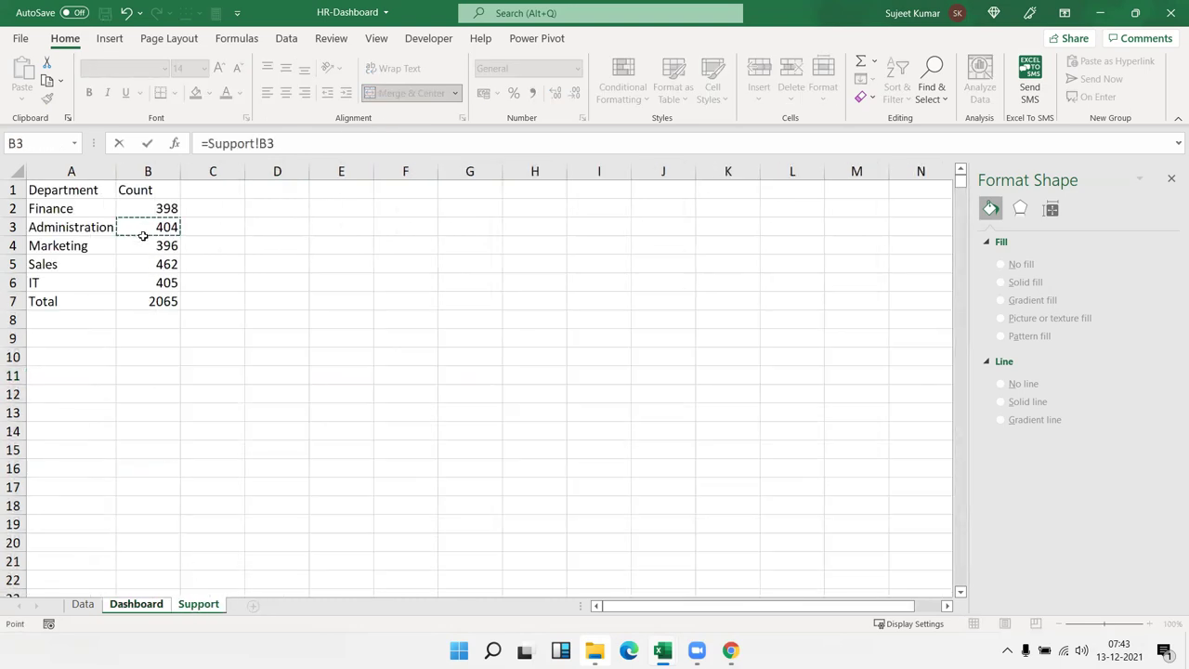
pyautogui.press('Return')
pyautogui.click(526, 380)
pyautogui.write('=')
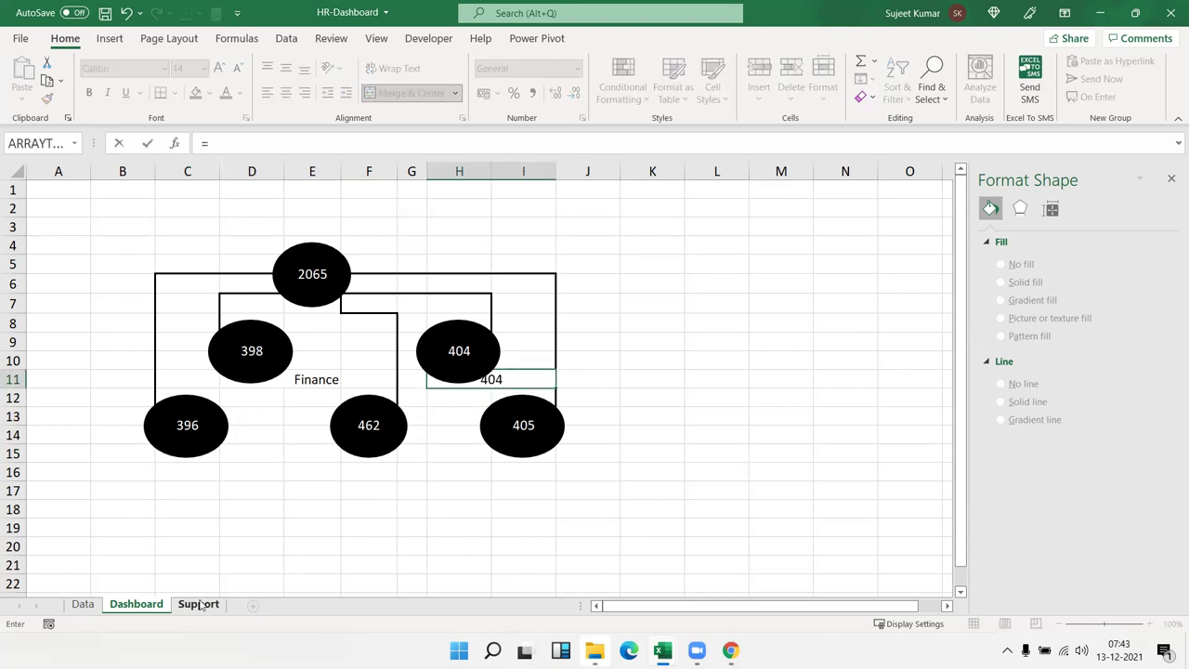
pyautogui.click(197, 604)
pyautogui.click(95, 227)
pyautogui.press('Return')
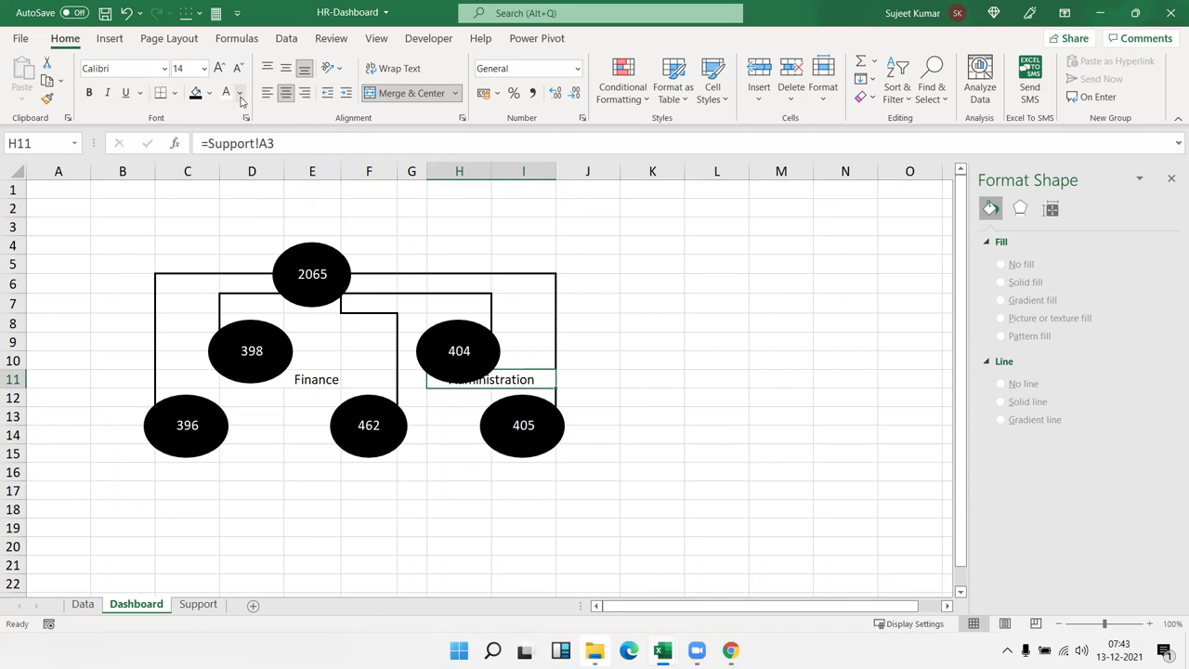
# Right-align the Administration label and make row 11 taller, about 31.80 points
pyautogui.click(304, 92)
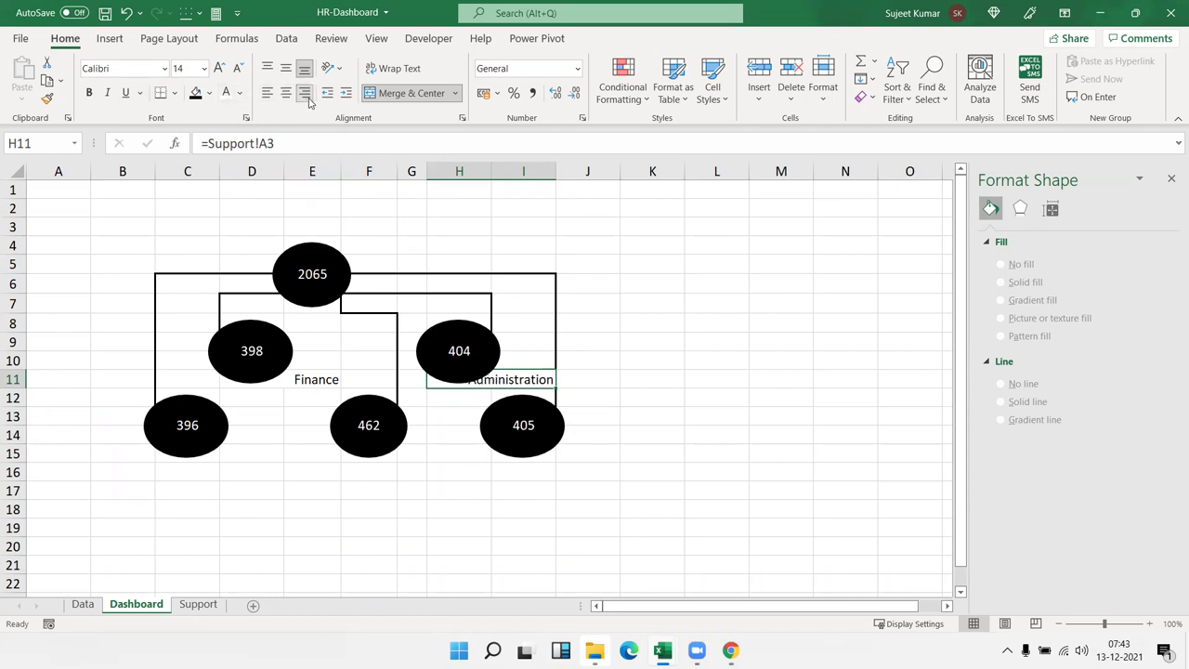
pyautogui.click(12, 332)
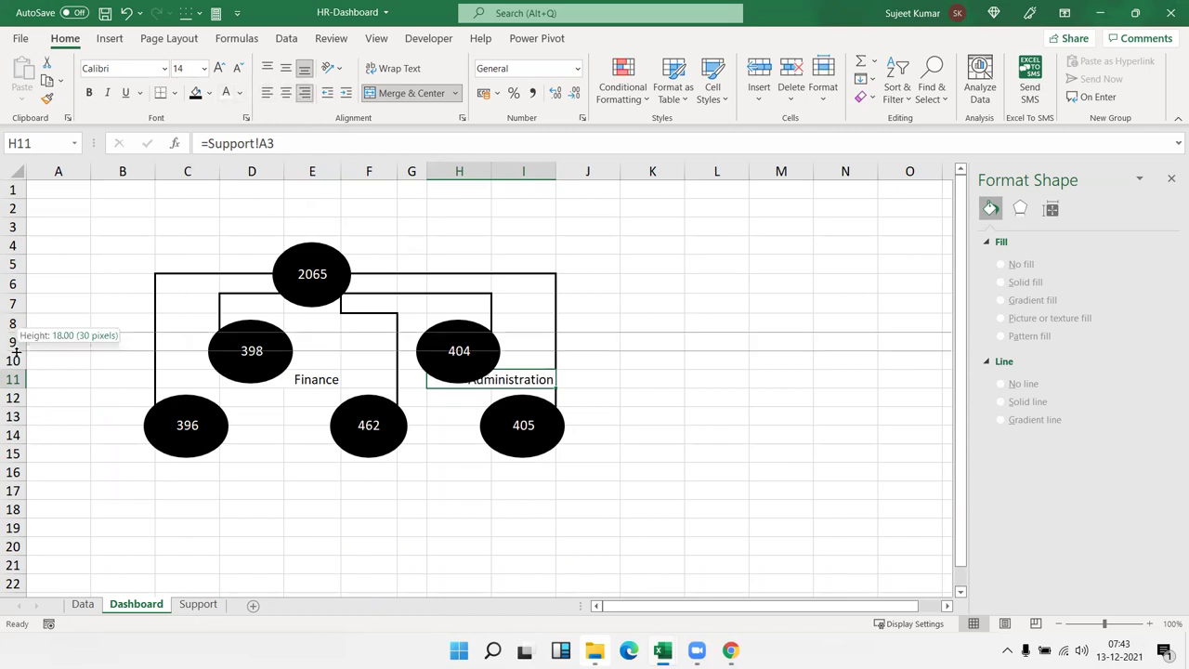
pyautogui.click(14, 388)
pyautogui.click(14, 388)
pyautogui.moveTo(13, 388); pyautogui.dragTo(15, 402)
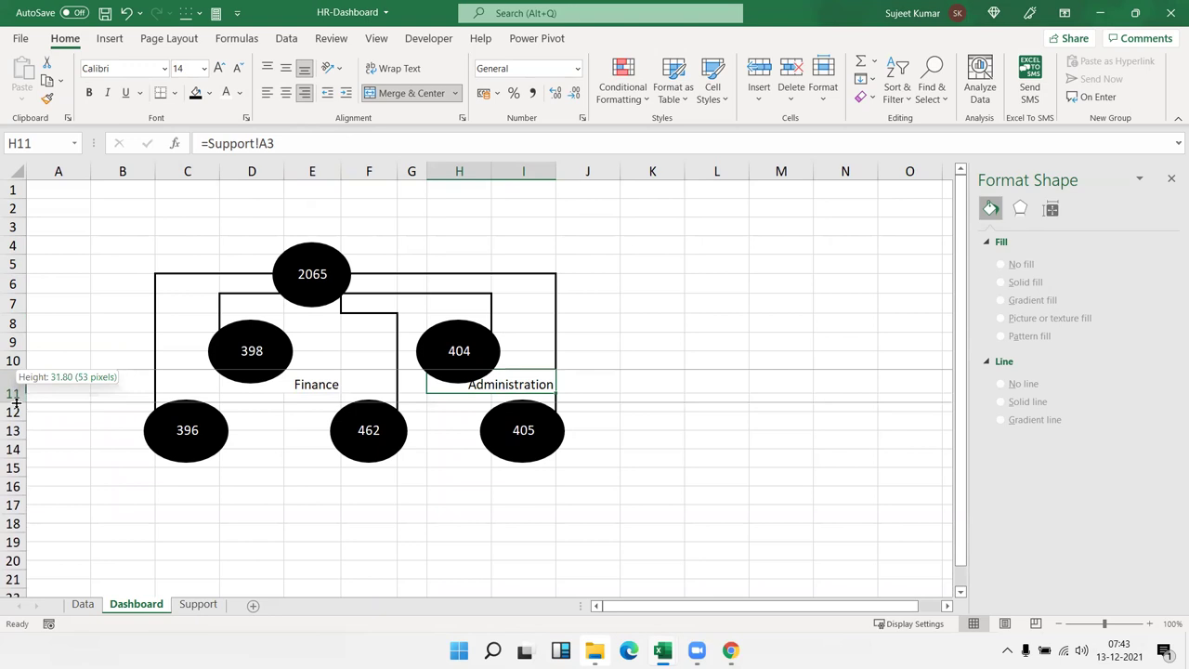
pyautogui.click(16, 401)
pyautogui.moveTo(16, 394); pyautogui.dragTo(17, 394)
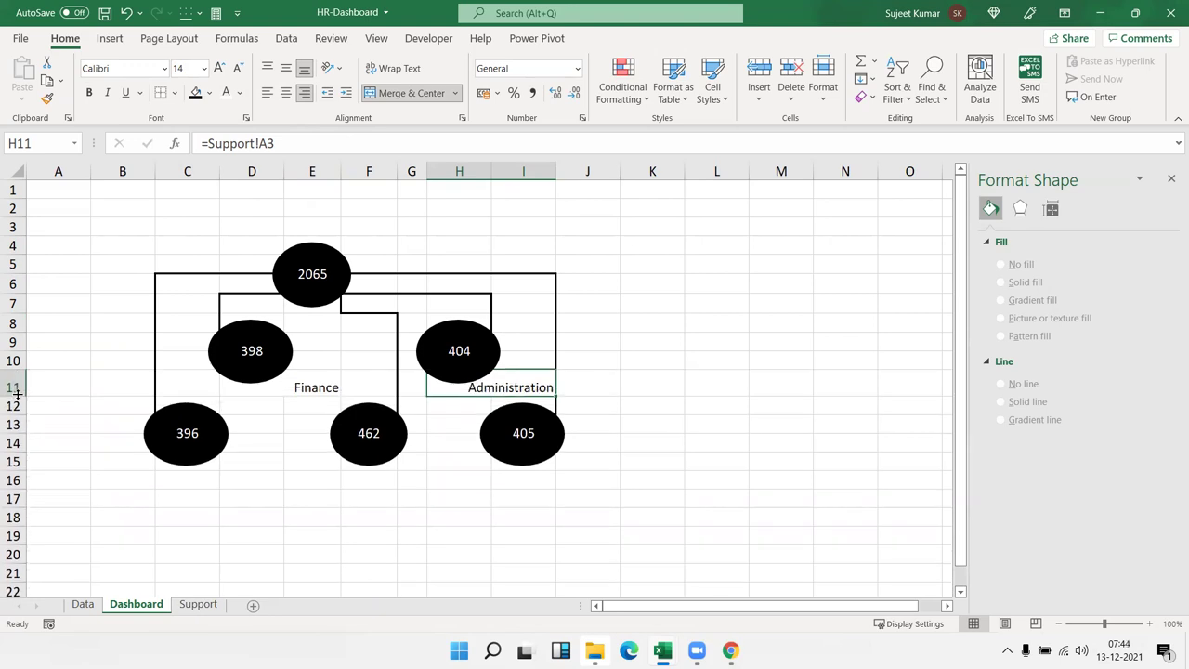
# Middle-align the Finance label vertically in its merged D11 cell
pyautogui.click(517, 477)
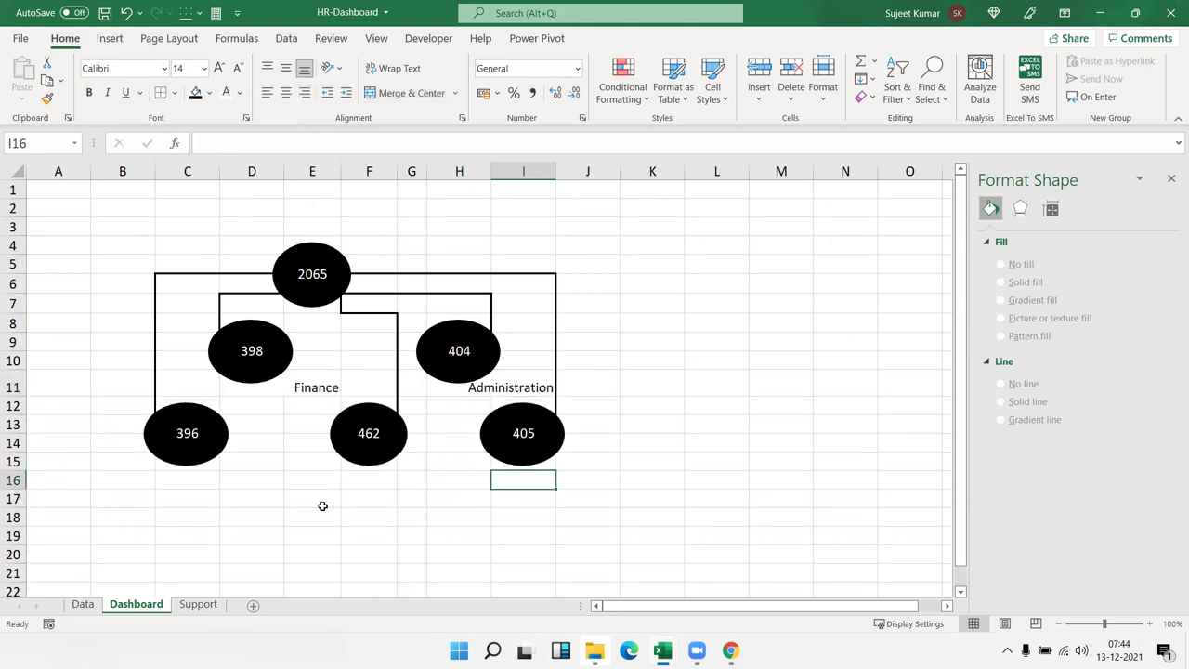
pyautogui.click(306, 389)
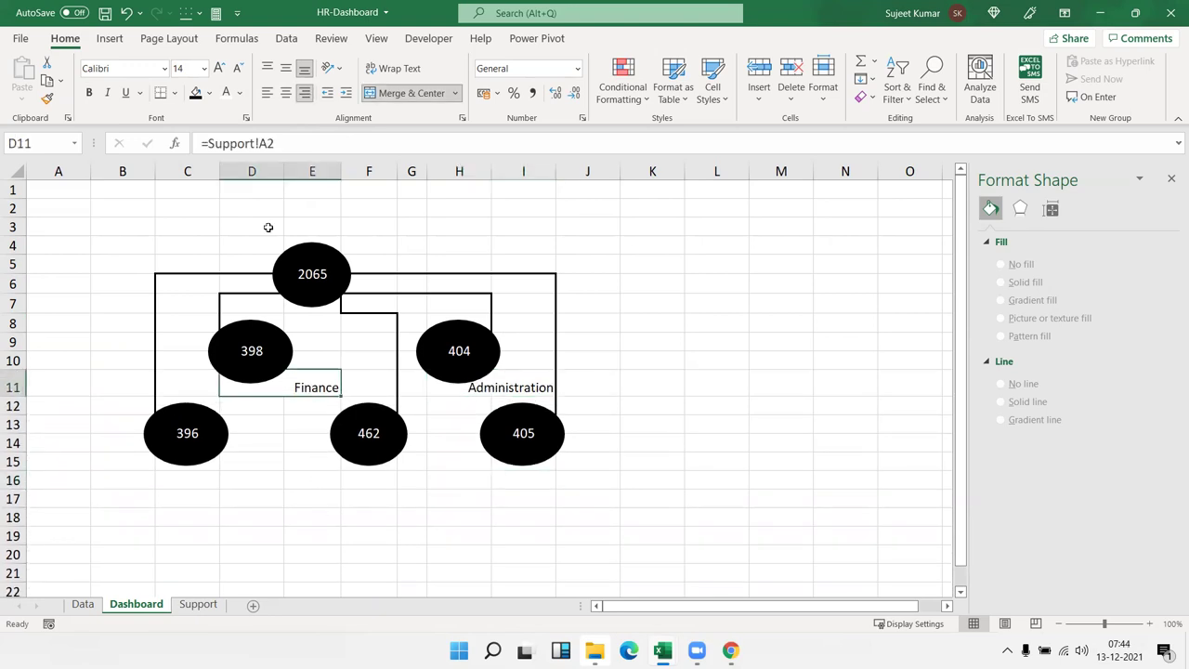
pyautogui.click(285, 68)
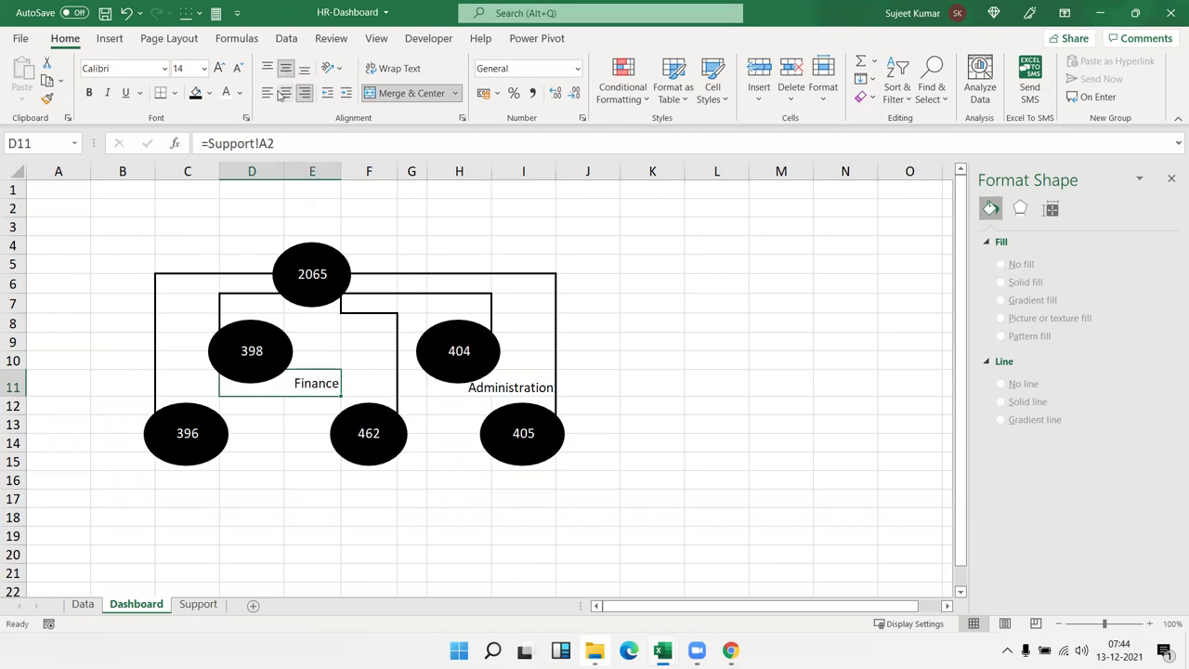
pyautogui.click(410, 516)
pyautogui.click(200, 484)
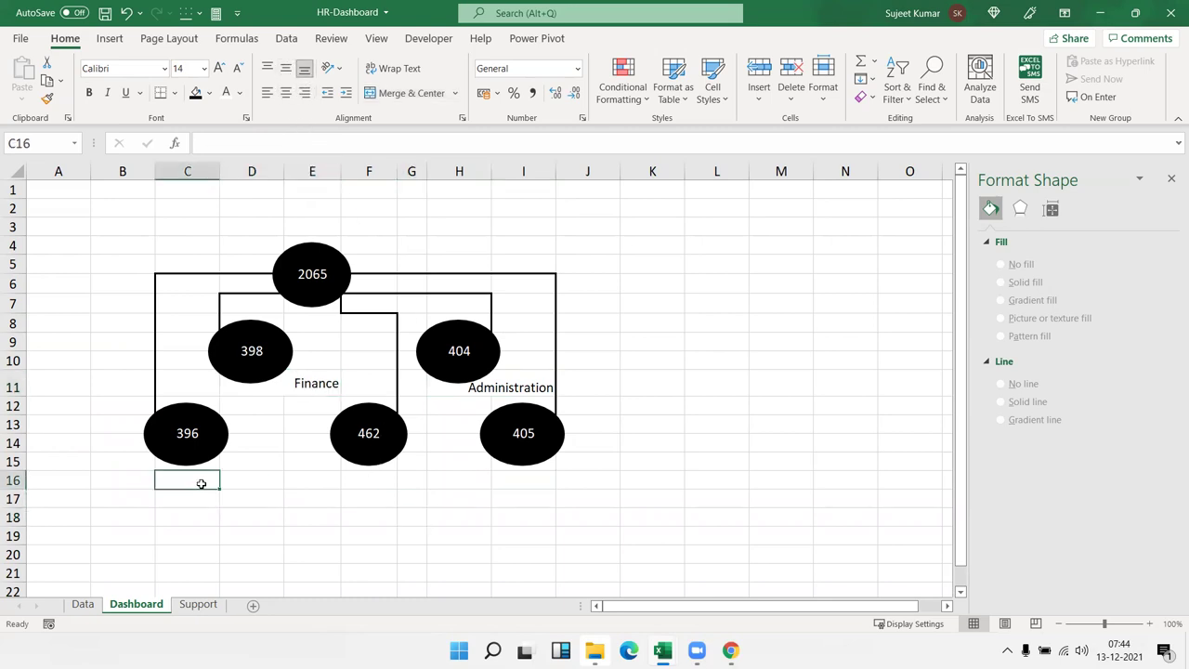
# Merge and centre the label cells below the 396, 462 and 405 ovals
pyautogui.moveTo(216, 484); pyautogui.dragTo(251, 481)
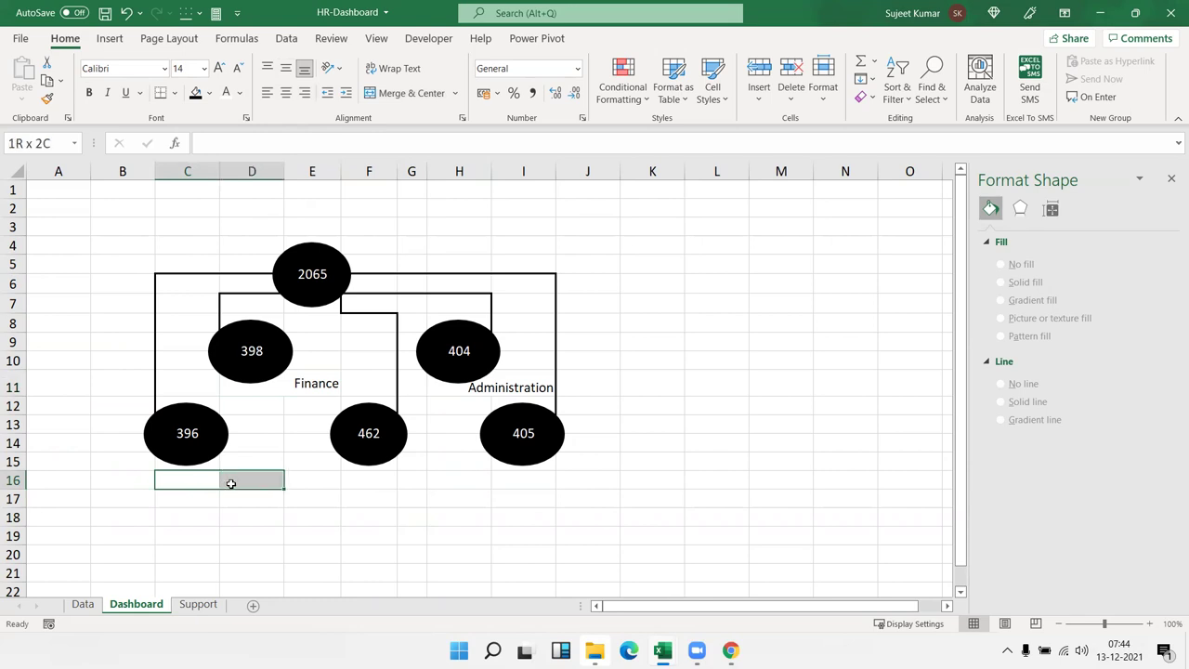
pyautogui.click(386, 94)
pyautogui.moveTo(372, 482); pyautogui.dragTo(509, 480)
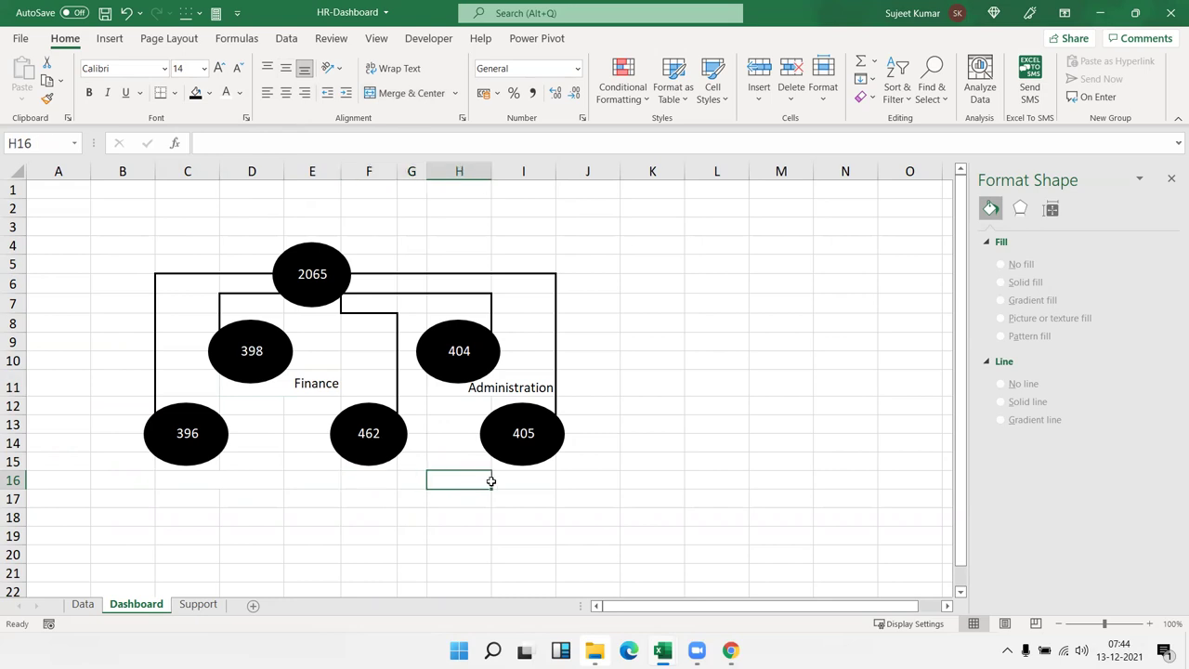
pyautogui.click(401, 94)
pyautogui.moveTo(548, 479); pyautogui.dragTo(566, 479)
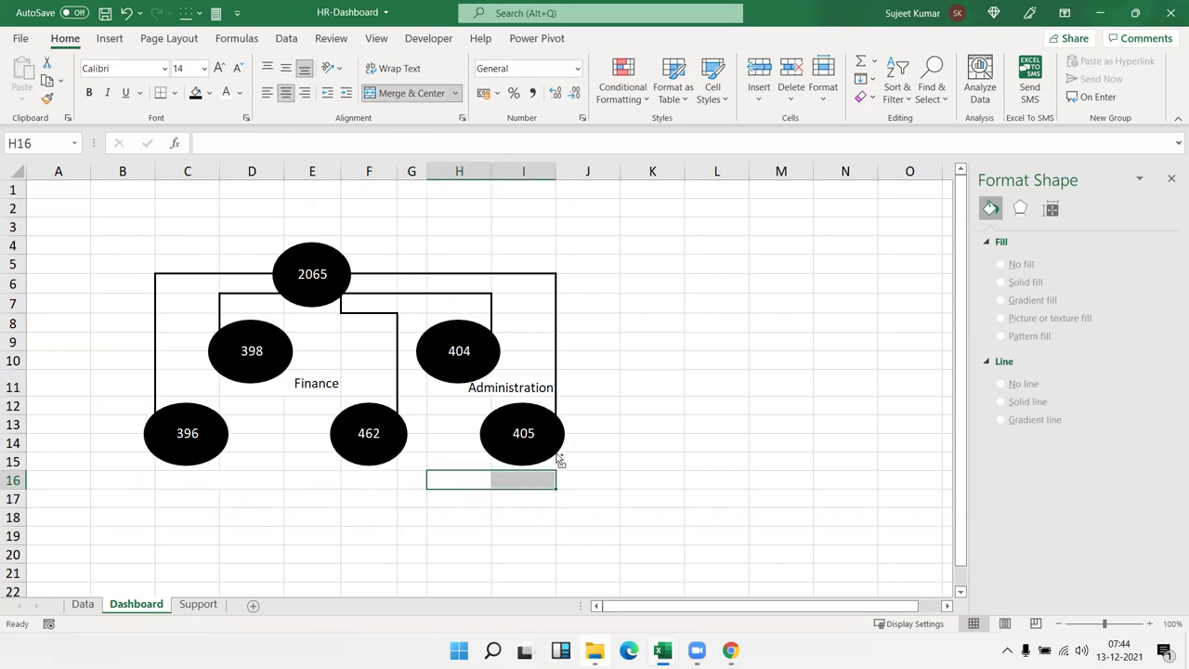
pyautogui.click(373, 95)
# Link C16 to =Support!A4 so the label under the 396 oval reads Marketing
pyautogui.click(201, 479)
pyautogui.write('=')
pyautogui.click(204, 605)
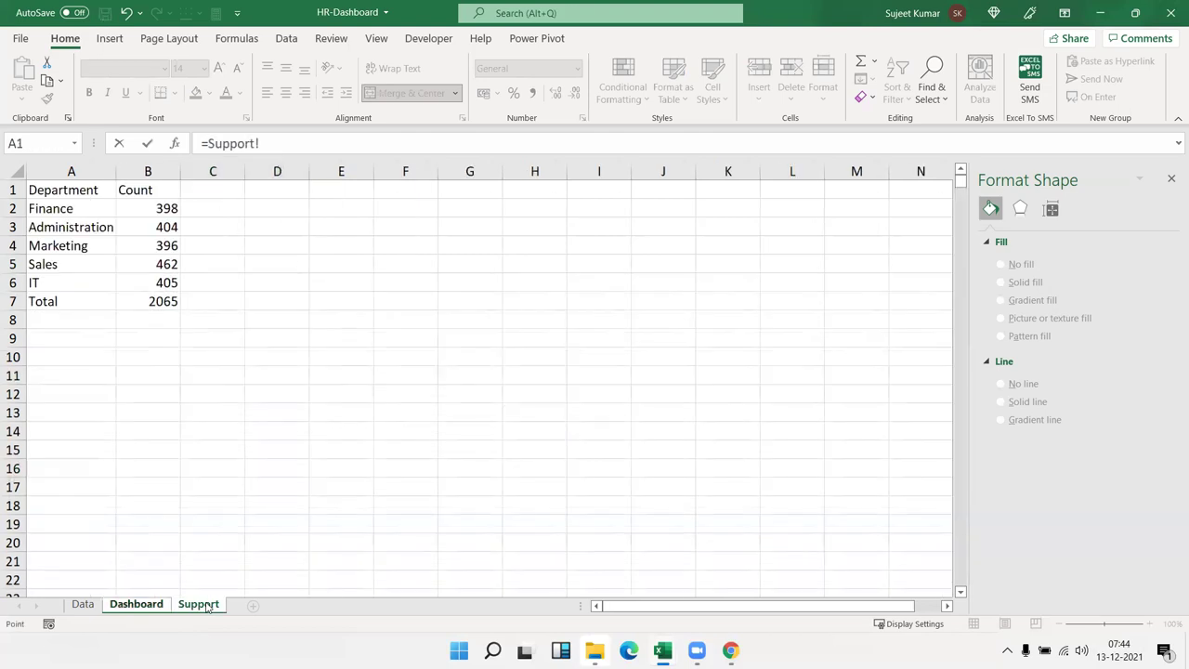
pyautogui.click(141, 245)
pyautogui.press('Return')
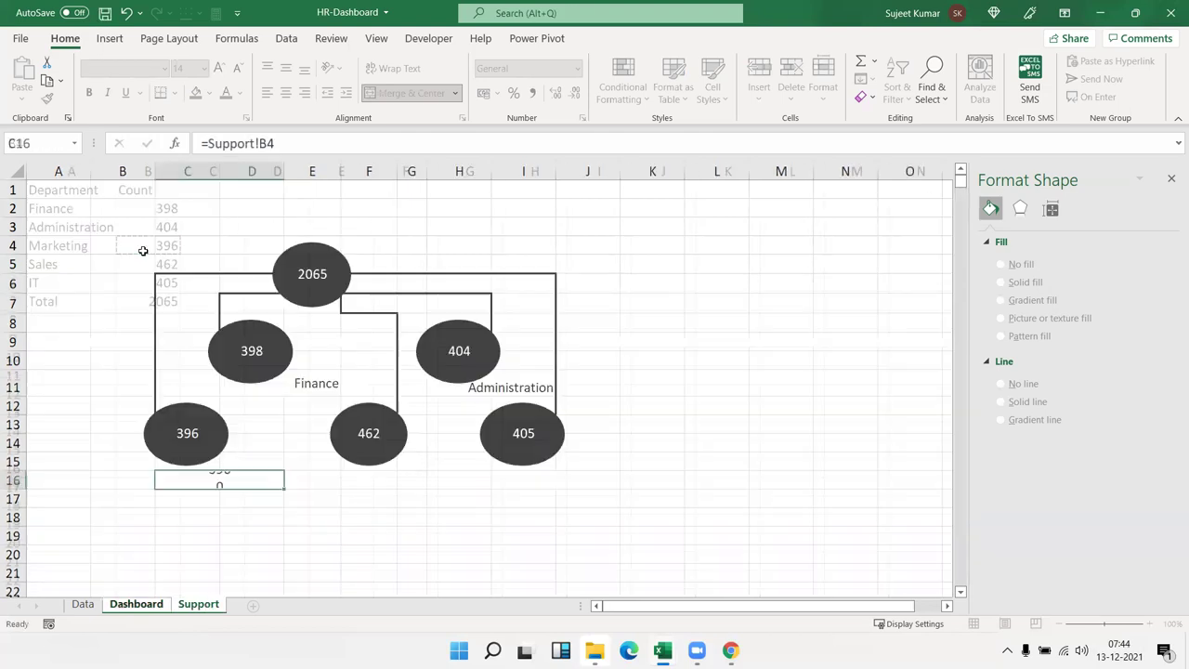
pyautogui.doubleClick(234, 481)
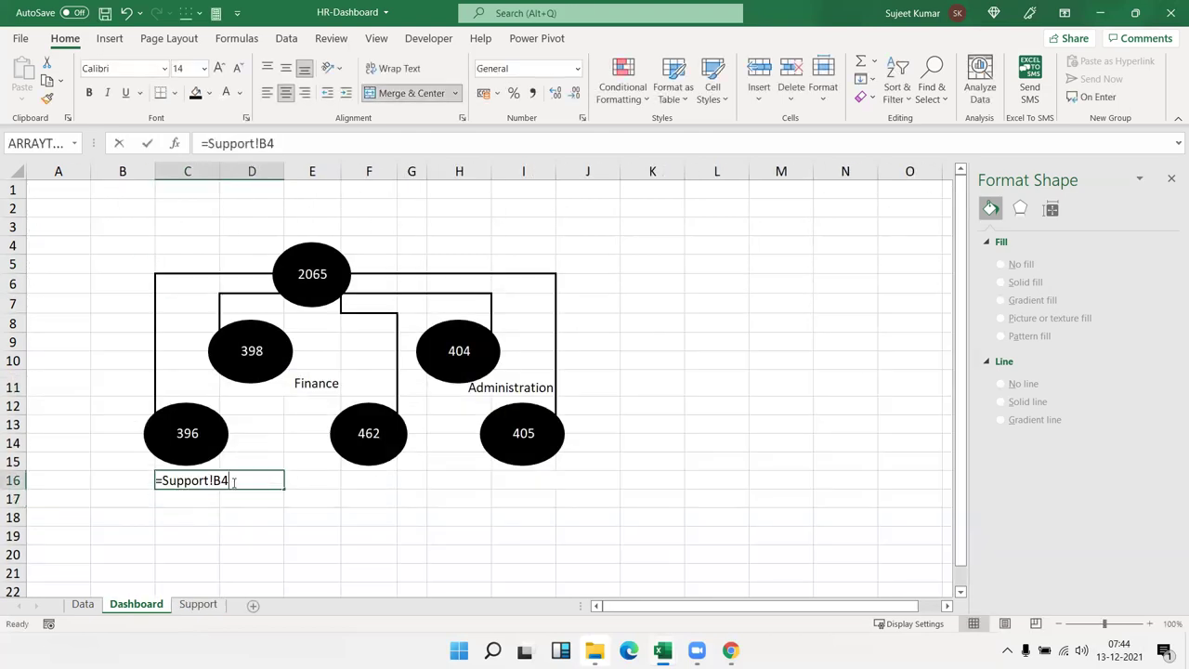
pyautogui.press('BackSpace')
pyautogui.write('a')
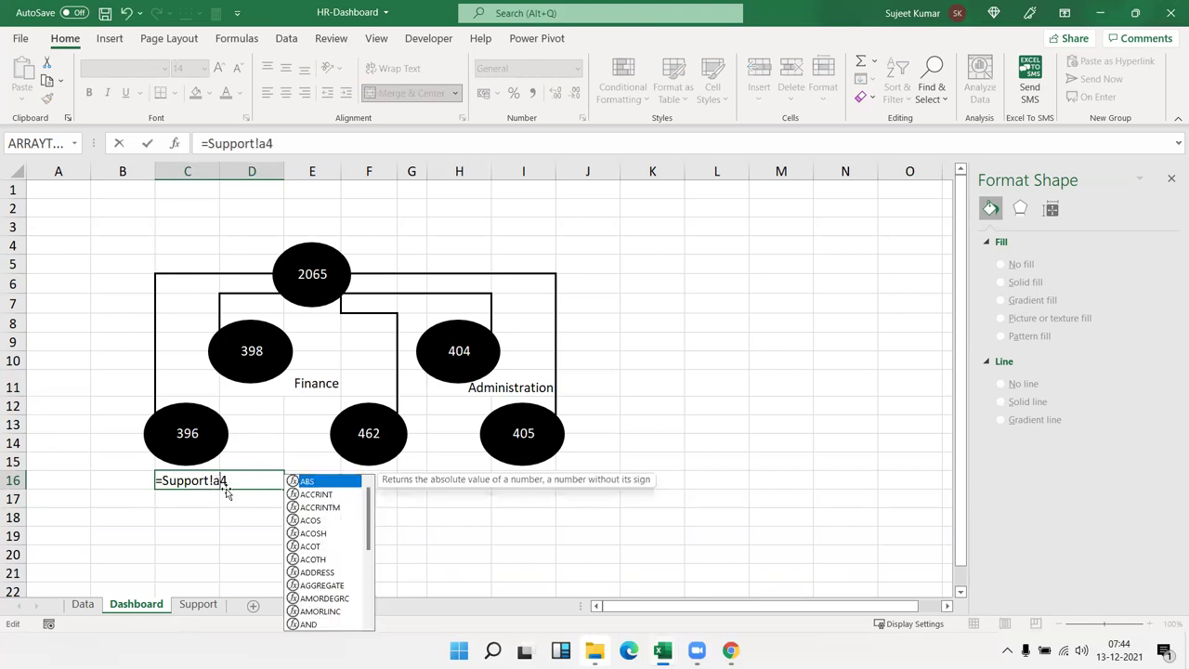
pyautogui.press('Return')
pyautogui.click(244, 483)
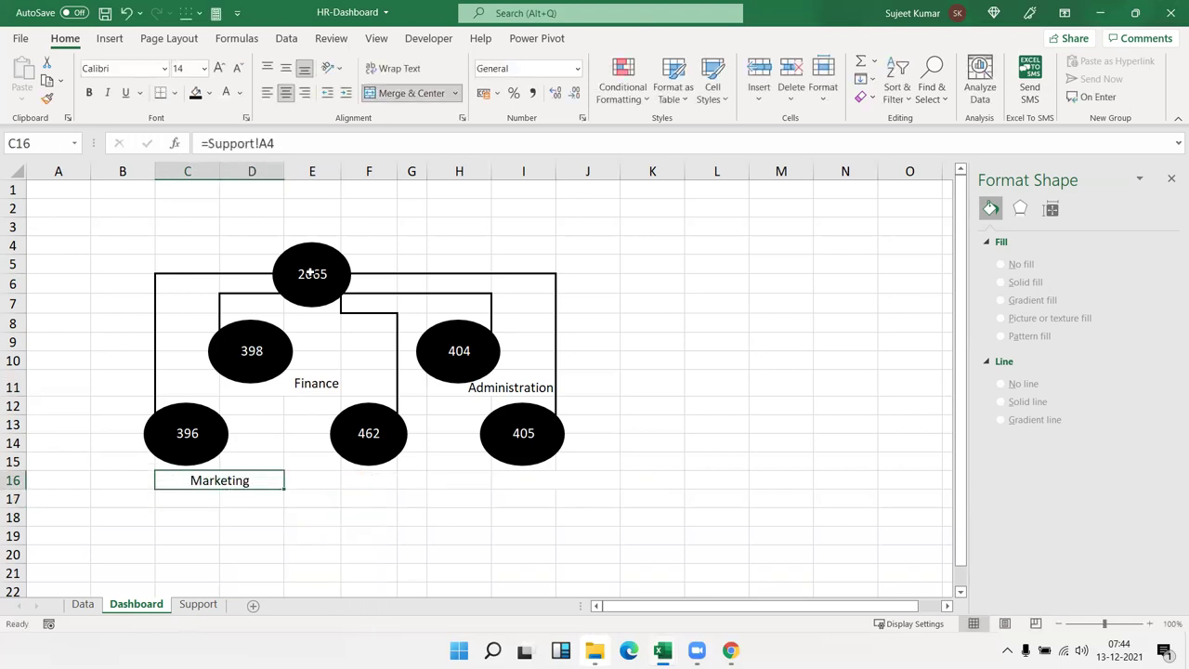
pyautogui.click(291, 146)
pyautogui.press('Escape')
# Merge F16:G16 and enter =Support!A5 so it shows Sales
pyautogui.click(385, 481)
pyautogui.moveTo(387, 482); pyautogui.dragTo(423, 481)
pyautogui.click(408, 93)
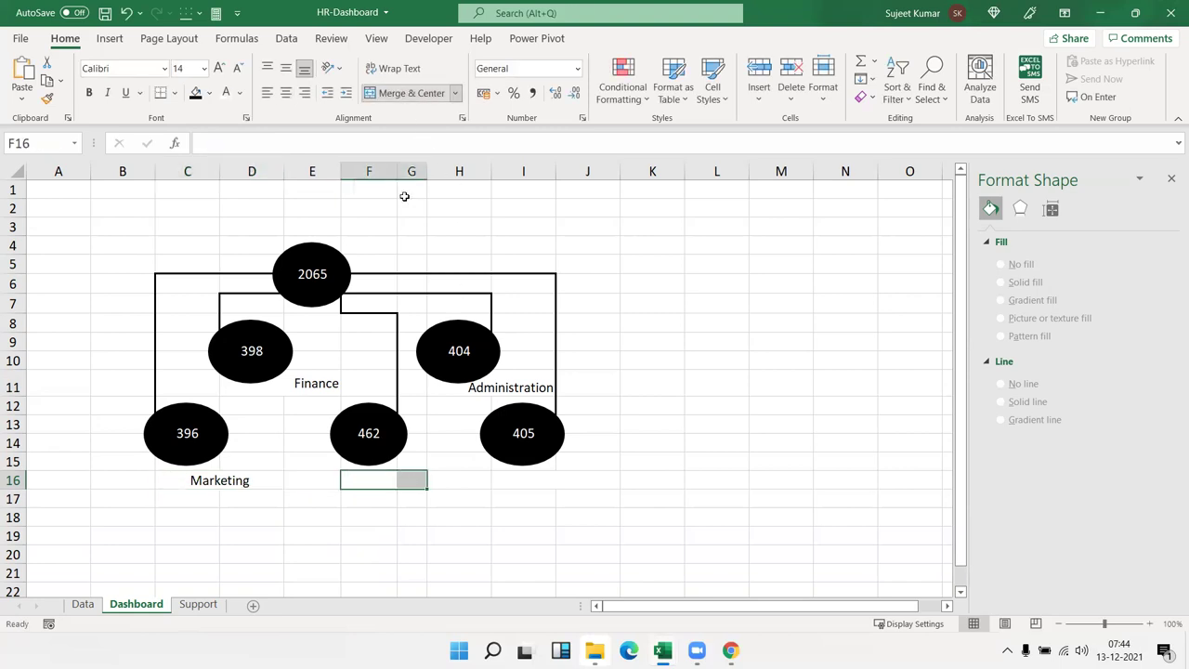
pyautogui.write('=Support!A4')
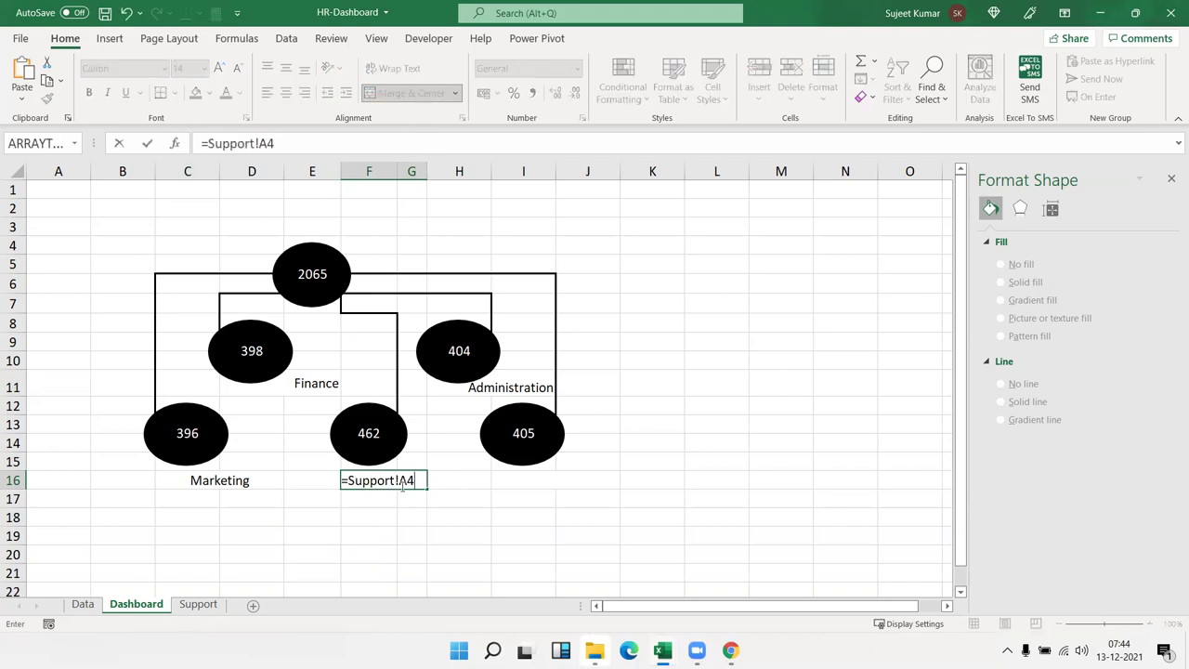
pyautogui.press('BackSpace')
pyautogui.write('5')
pyautogui.press('Return')
# Merge I16:J16 and enter =Support!A6 so the 405 oval is labelled IT
pyautogui.moveTo(553, 484); pyautogui.dragTo(585, 483)
pyautogui.hotkey('alt', 'h')
pyautogui.press('m')
pyautogui.press('c')
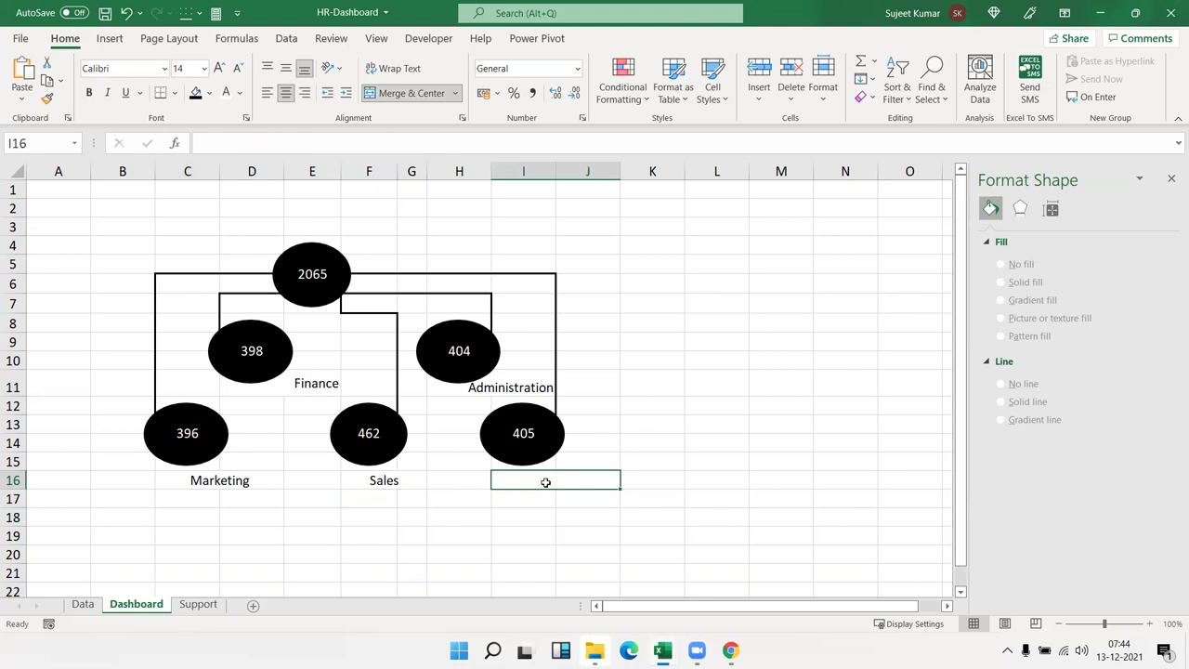
pyautogui.hotkey('ctrl', 'v')
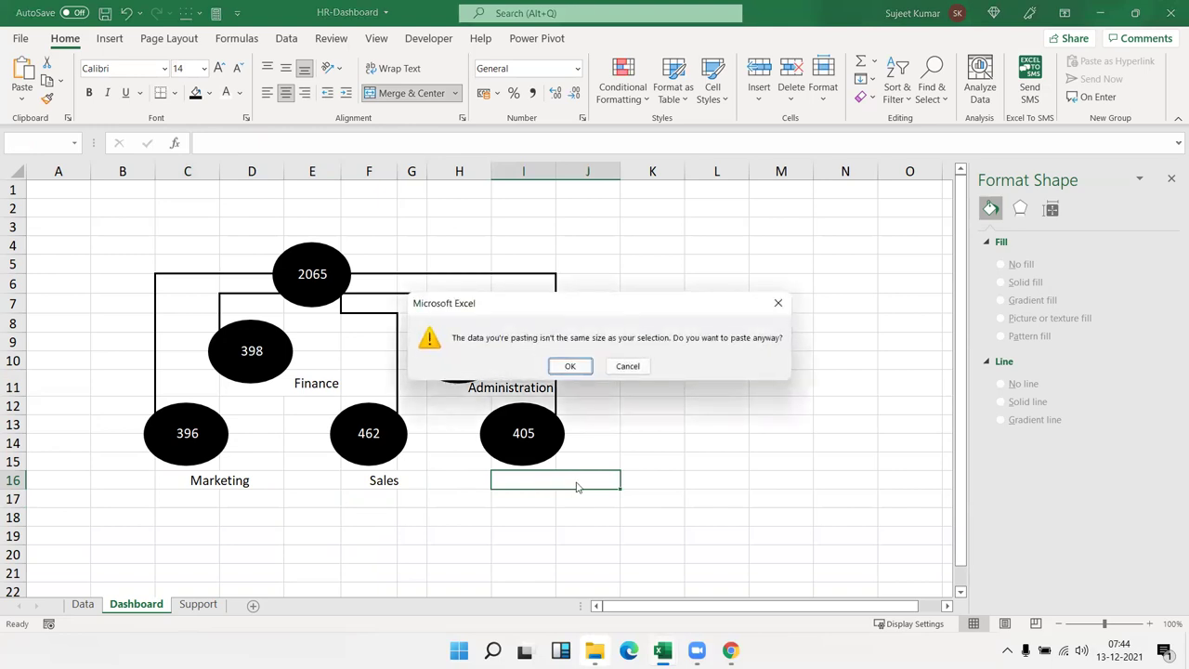
pyautogui.press('Escape')
pyautogui.write('=Support!A4')
pyautogui.press('BackSpace')
pyautogui.write('6')
pyautogui.press('Return')
pyautogui.press('Up')
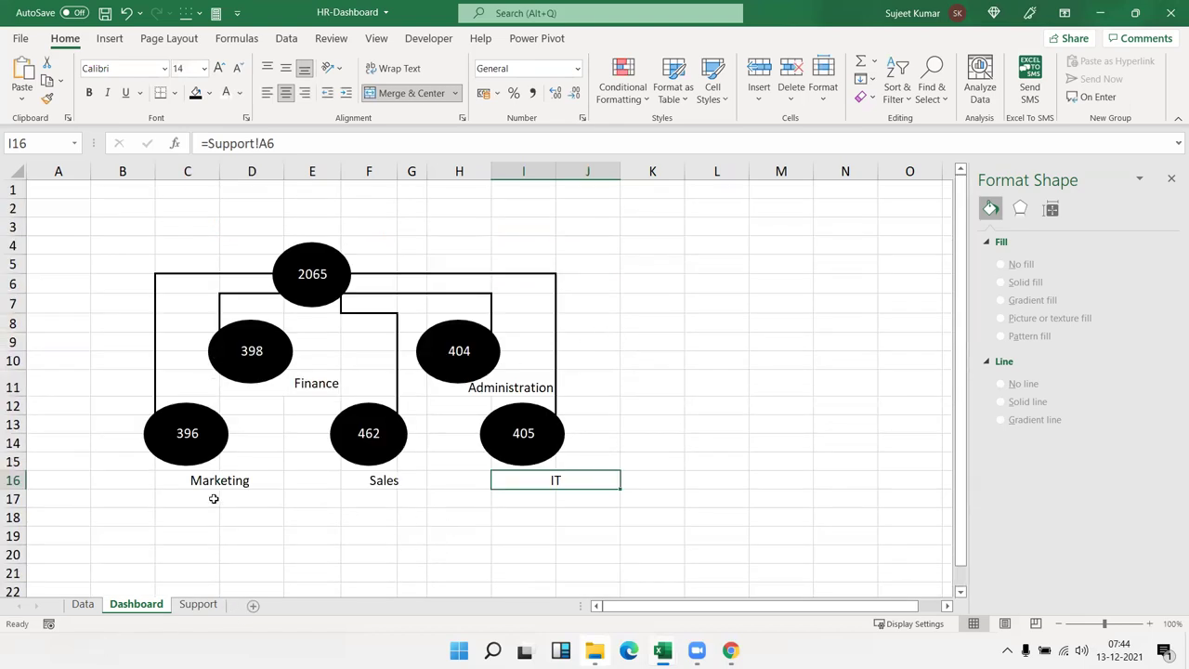
pyautogui.click(313, 307)
# Untick View Gridlines under Page Layout so the Dashboard sheet is plain white
pyautogui.click(303, 322)
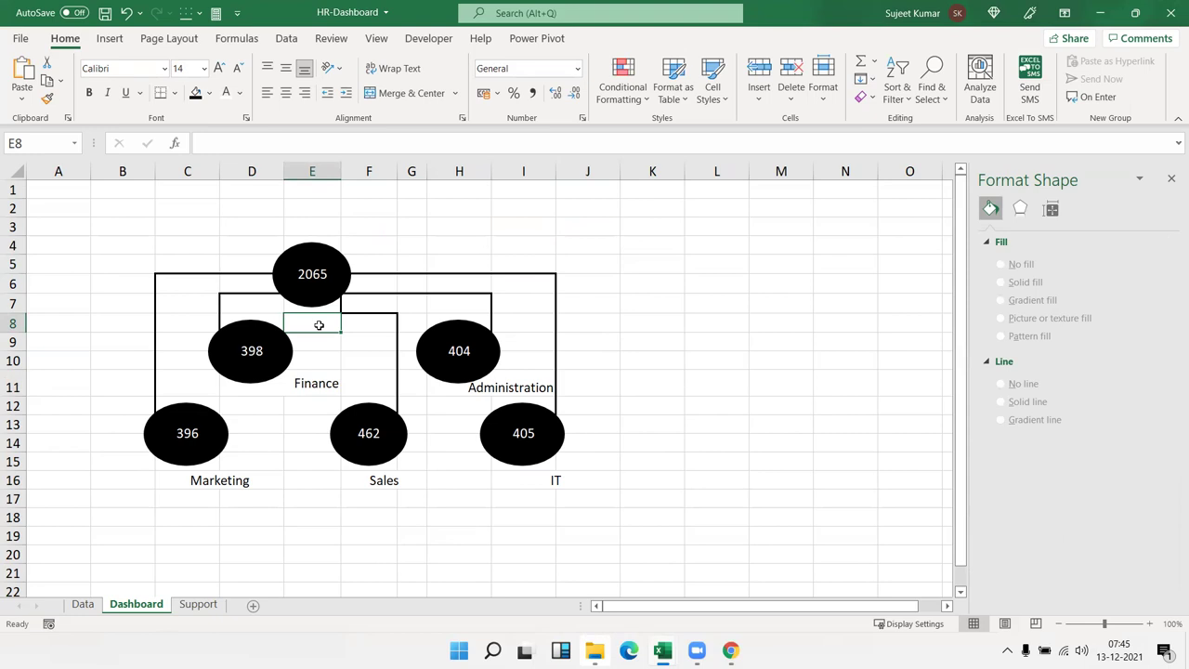
pyautogui.click(174, 257)
pyautogui.click(185, 242)
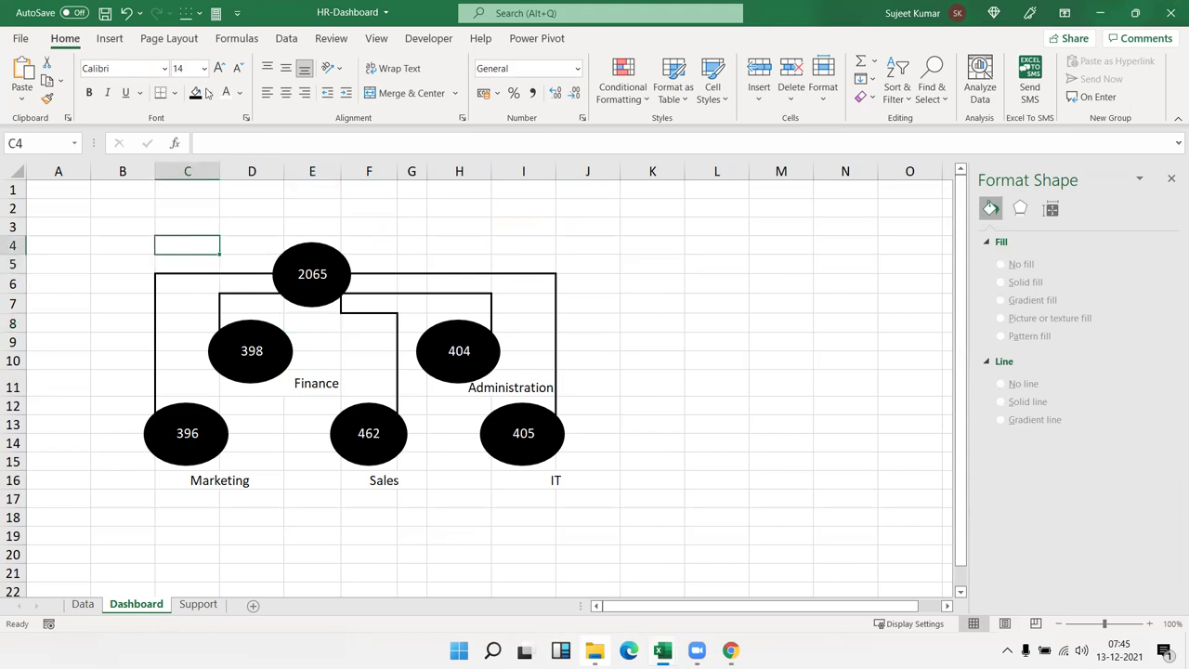
pyautogui.click(169, 38)
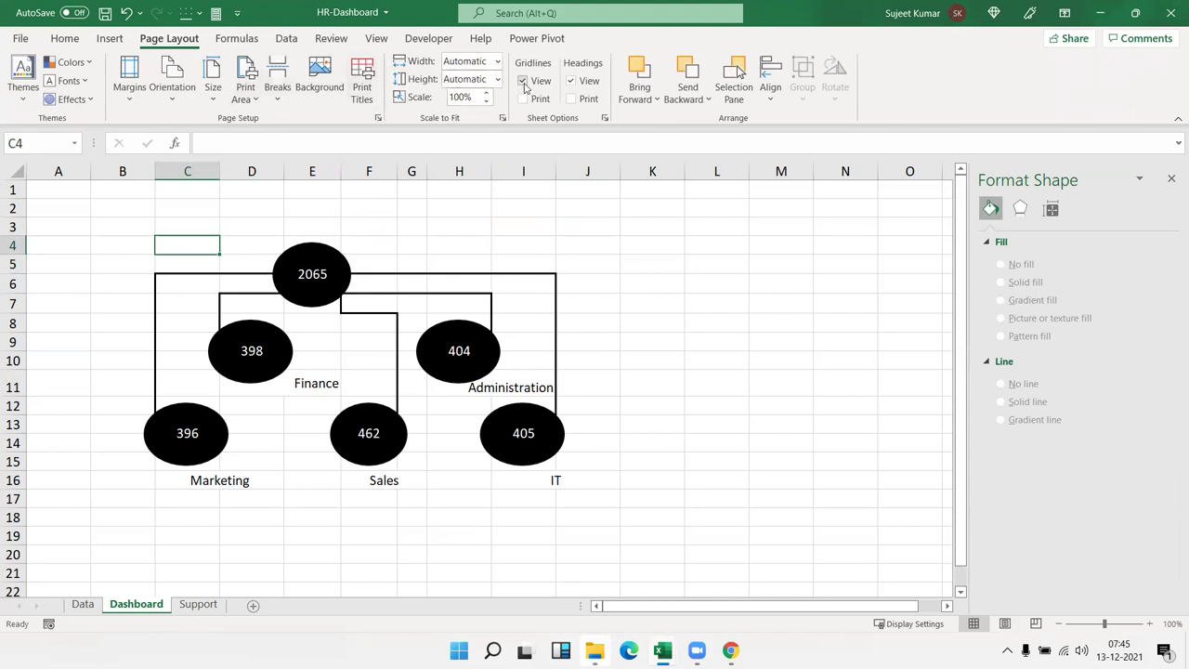
pyautogui.click(523, 82)
pyautogui.moveTo(189, 241)
pyautogui.mouseDown()
pyautogui.moveTo(322, 266)
pyautogui.moveTo(540, 482)
pyautogui.moveTo(526, 489)
pyautogui.mouseUp()
pyautogui.click(444, 536)
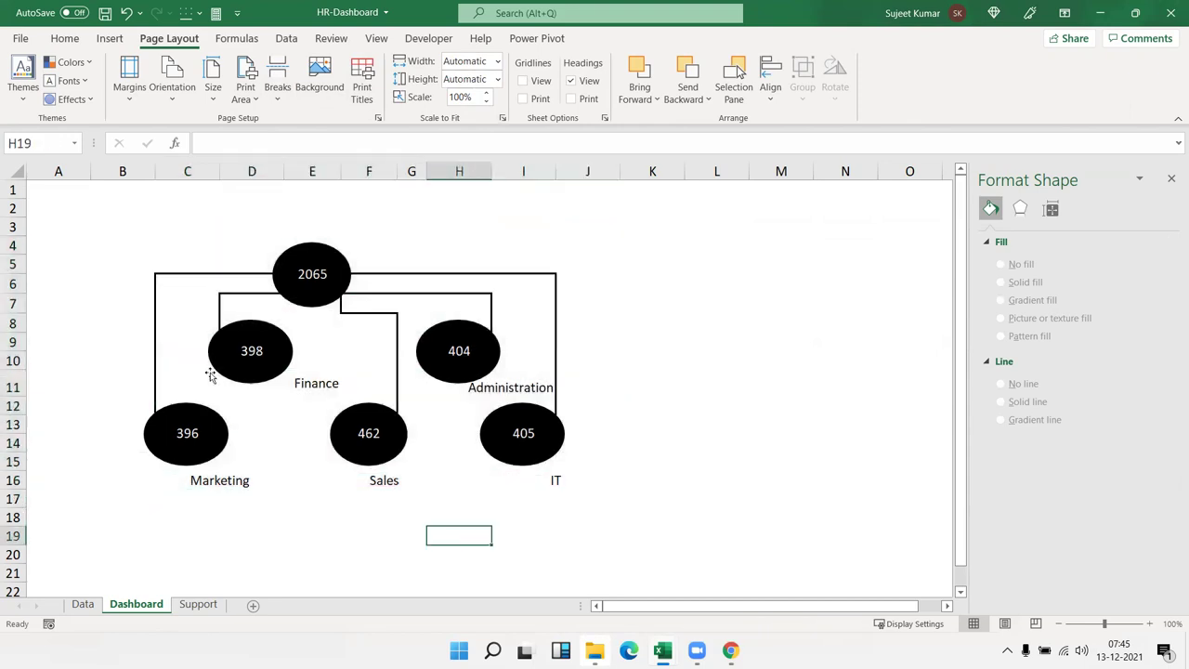
pyautogui.click(119, 241)
# Copy the org chart range B4:J17 and add a new Sheet4
pyautogui.moveTo(119, 240); pyautogui.dragTo(560, 475)
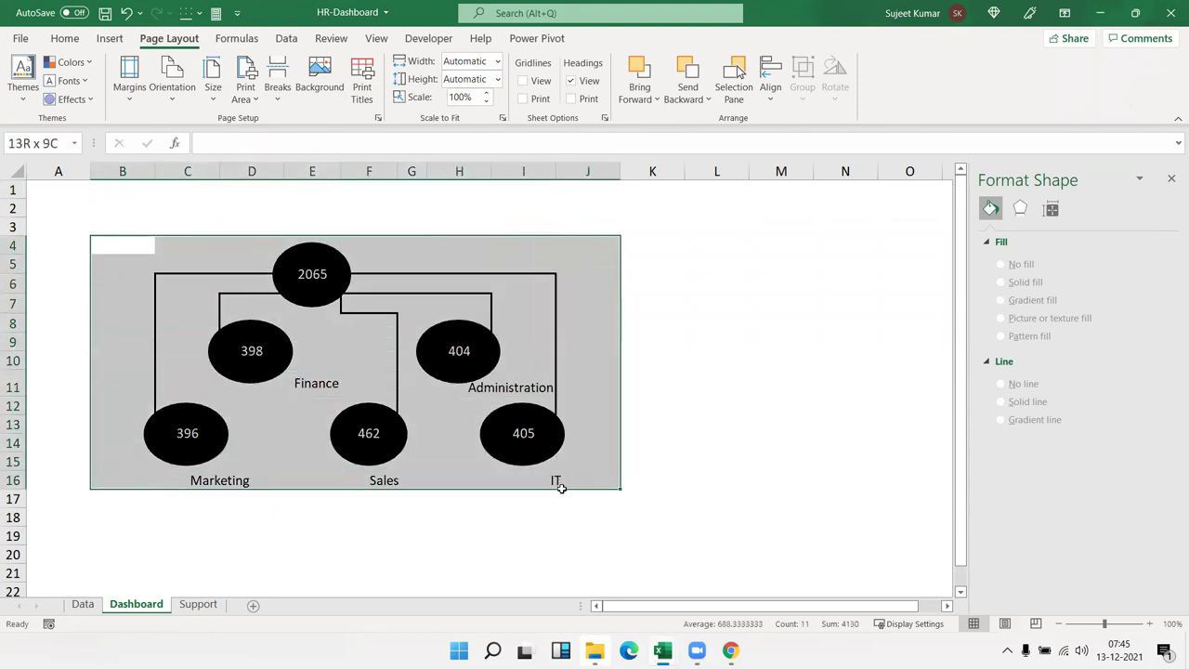
pyautogui.moveTo(560, 475); pyautogui.dragTo(556, 501)
pyautogui.hotkey('ctrl', 'c')
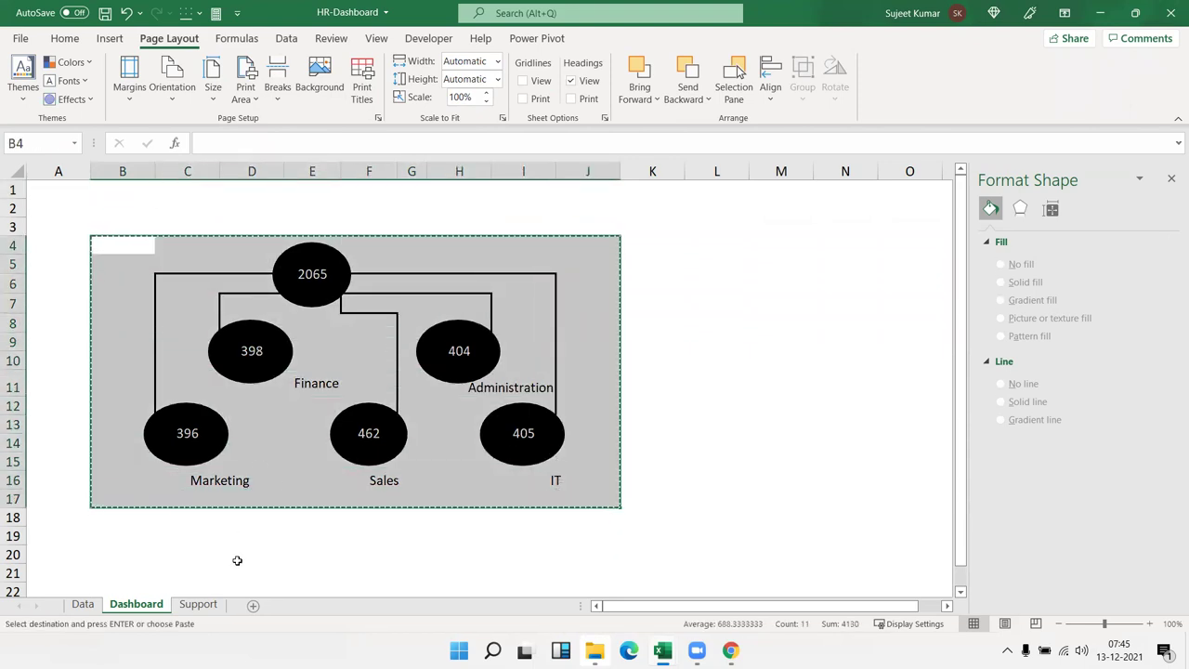
pyautogui.click(252, 604)
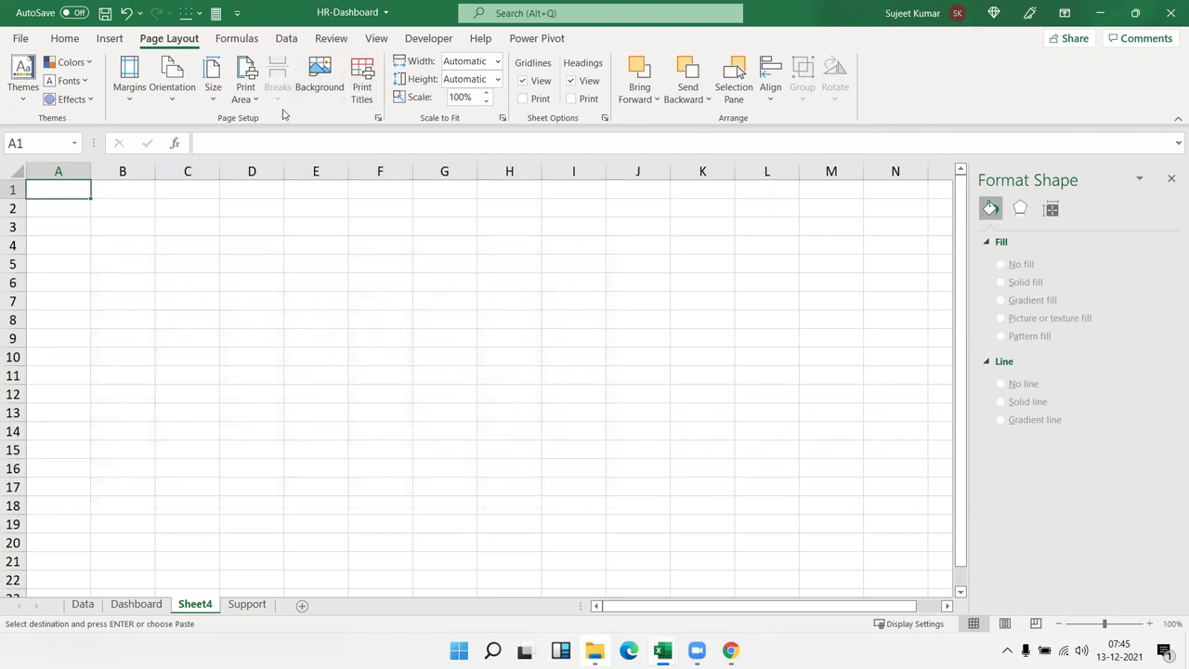
# Paste the range as a linked picture, then shift it and narrow it to 16.64 cm
pyautogui.click(31, 108)
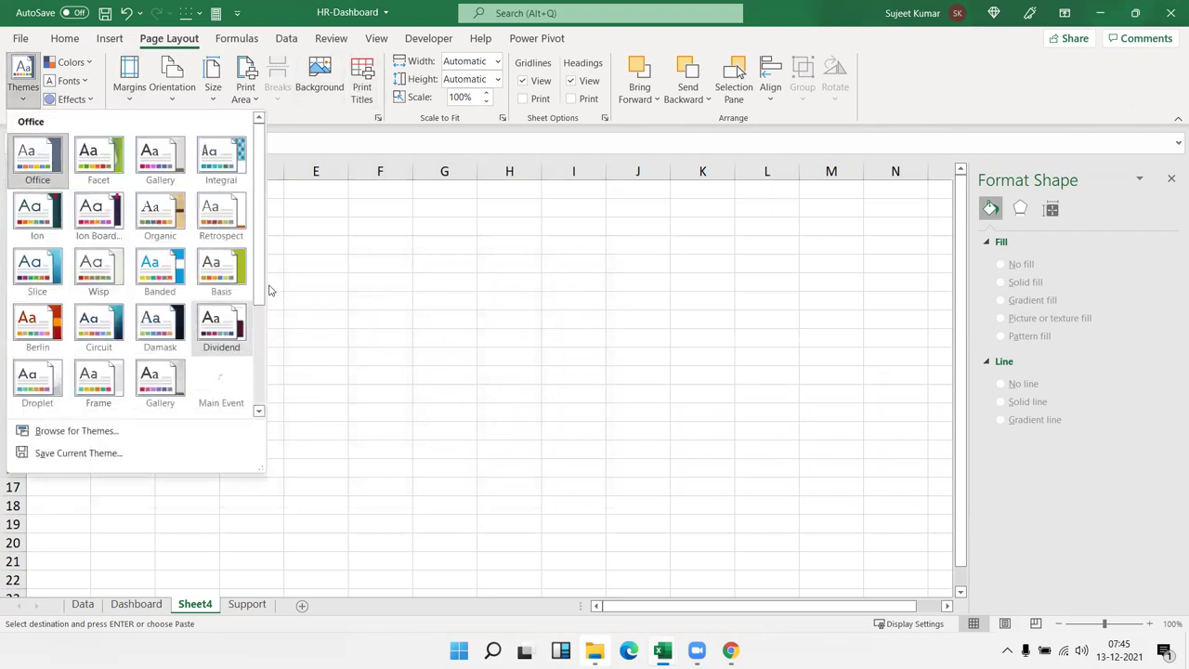
pyautogui.press('Escape')
pyautogui.click(61, 41)
pyautogui.click(23, 98)
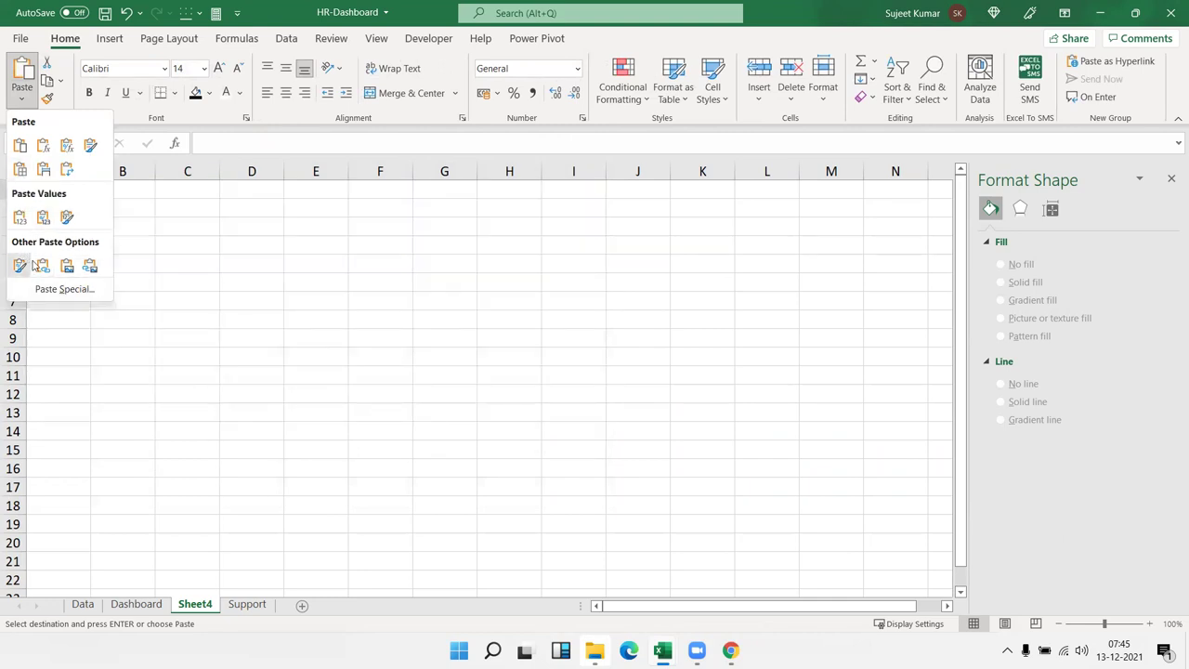
pyautogui.click(89, 267)
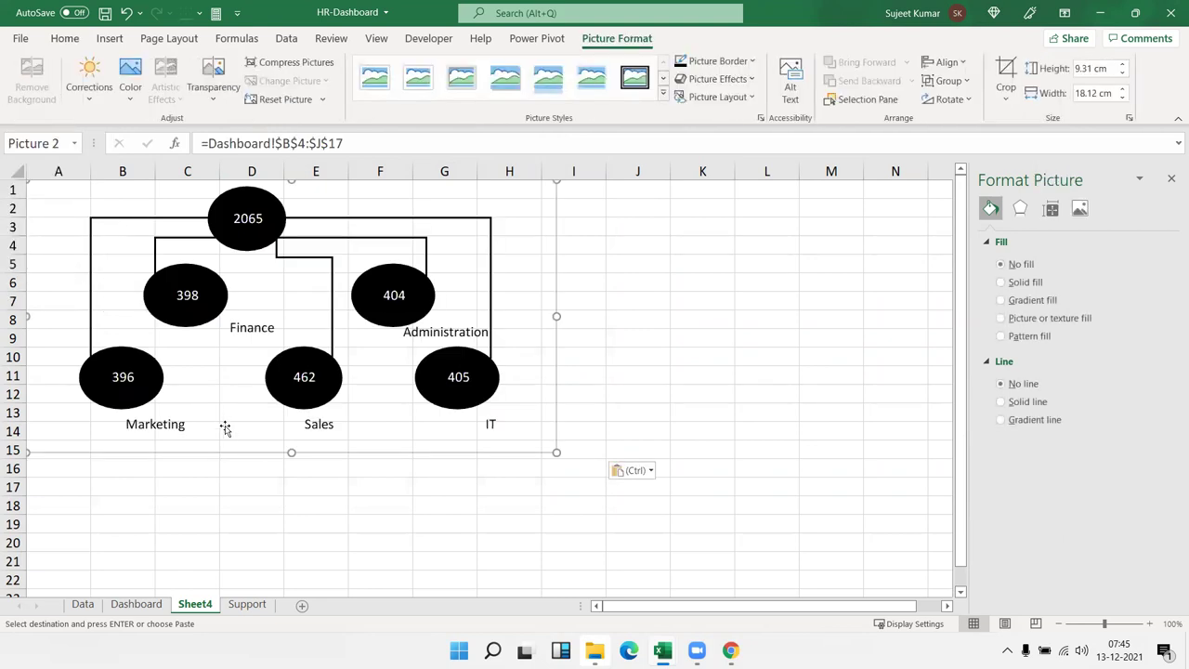
pyautogui.moveTo(234, 444); pyautogui.dragTo(268, 467)
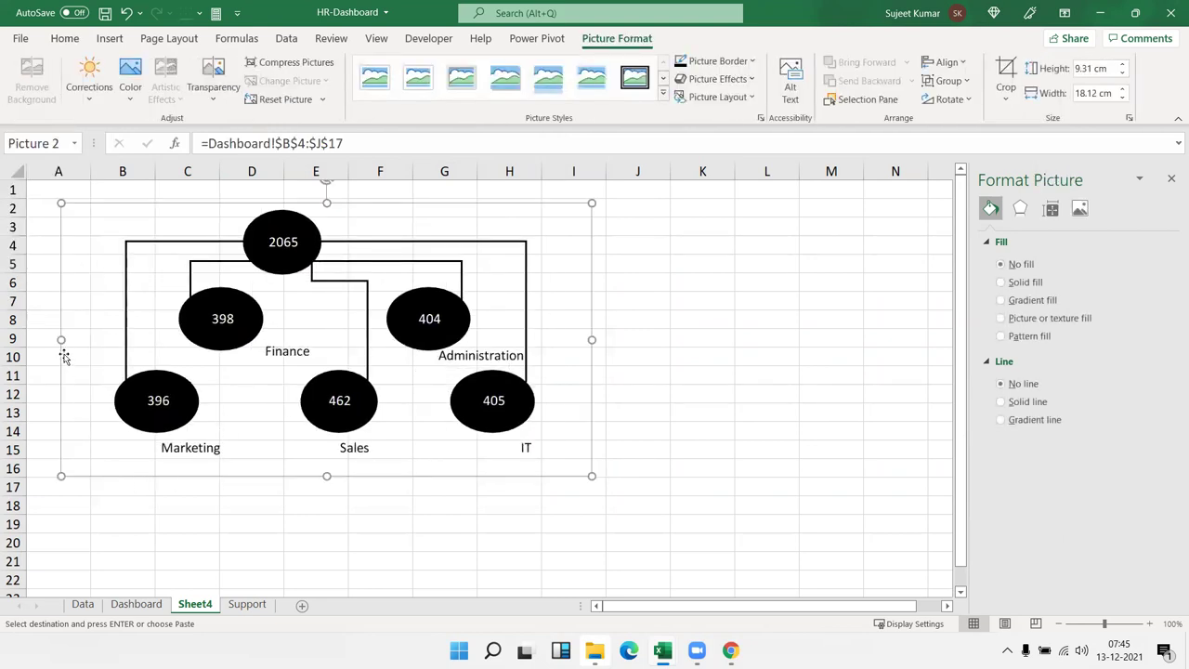
pyautogui.moveTo(58, 339); pyautogui.dragTo(89, 339)
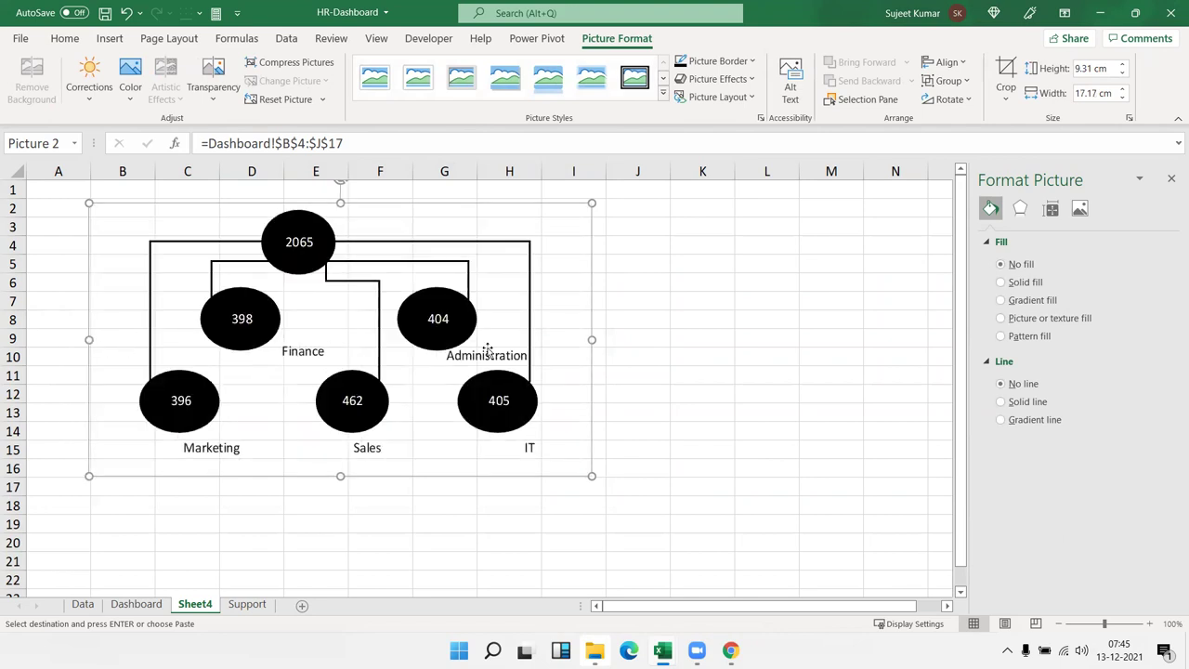
pyautogui.moveTo(592, 339); pyautogui.dragTo(576, 339)
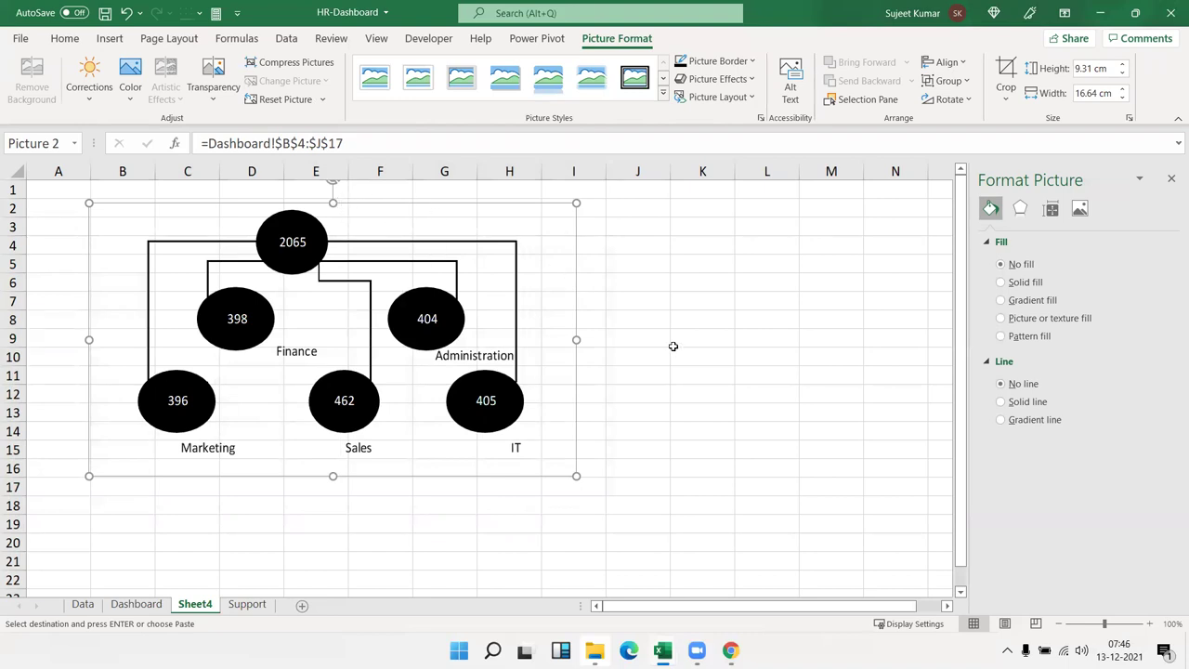
# Delete the linked picture and return to the Dashboard sheet, cancelling the pending copy
pyautogui.press('Delete')
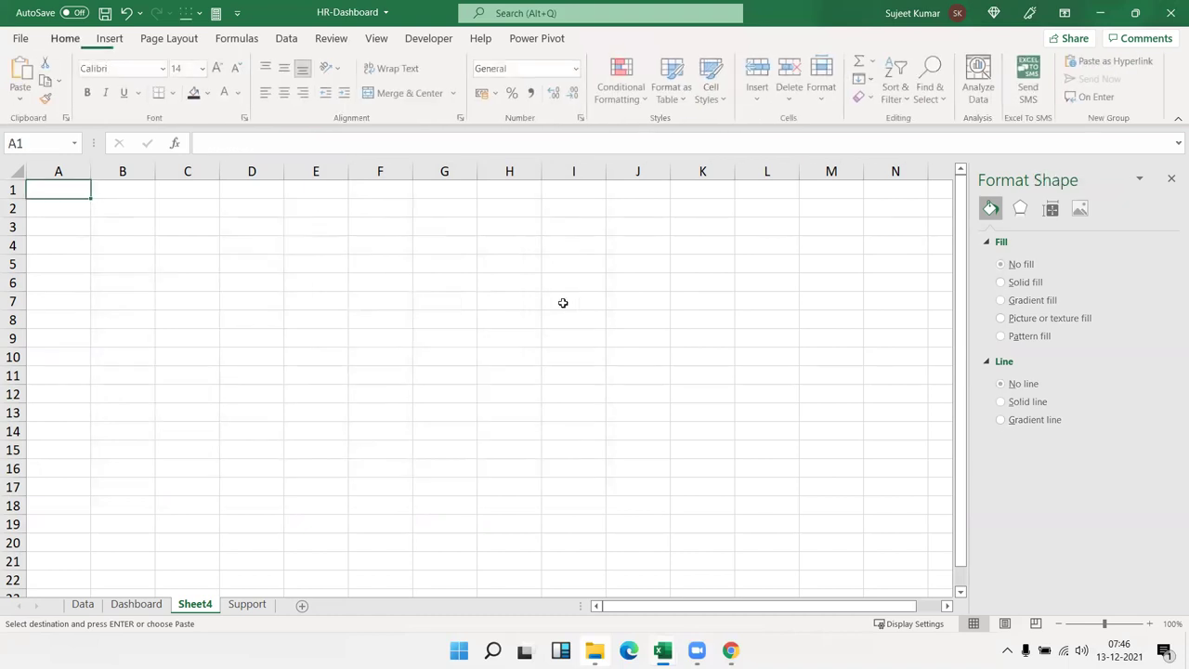
pyautogui.click(136, 603)
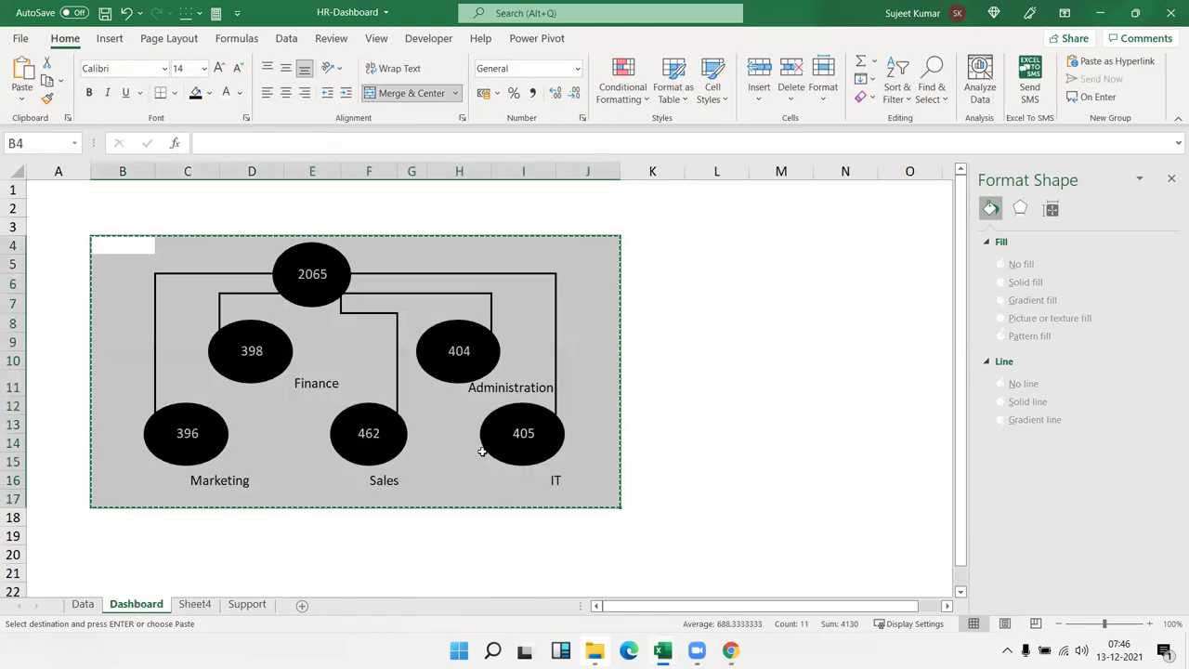
pyautogui.click(748, 401)
pyautogui.press('Escape')
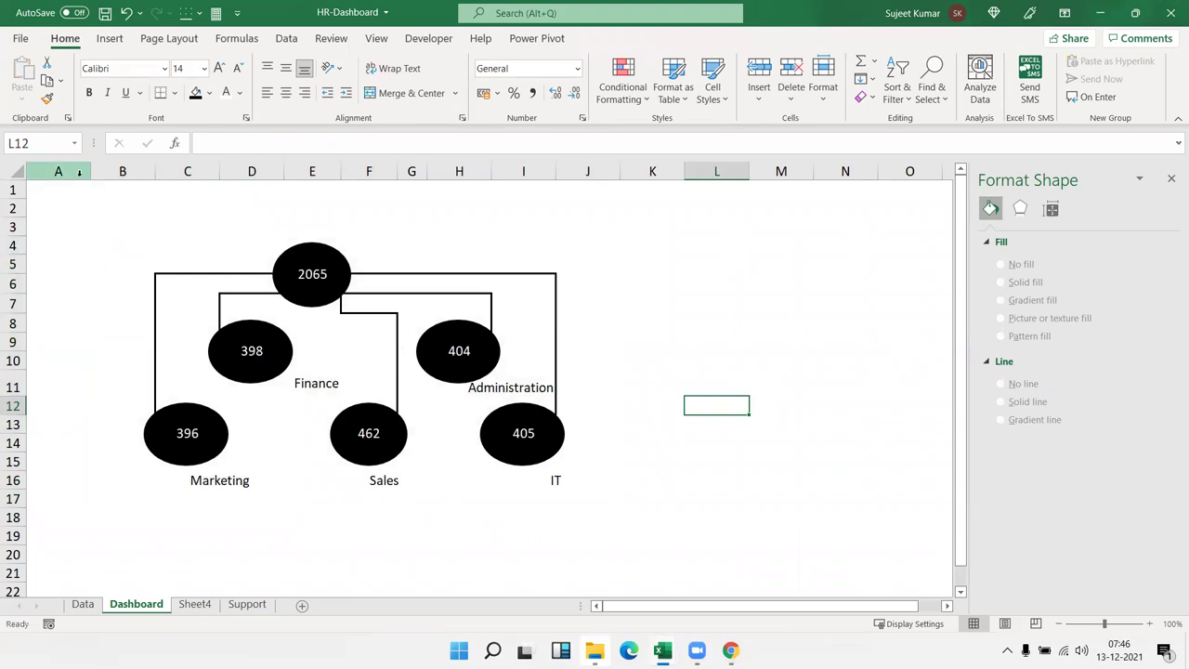
# Select column A, close the Format Shape pane and glance at the browser reference
pyautogui.click(82, 172)
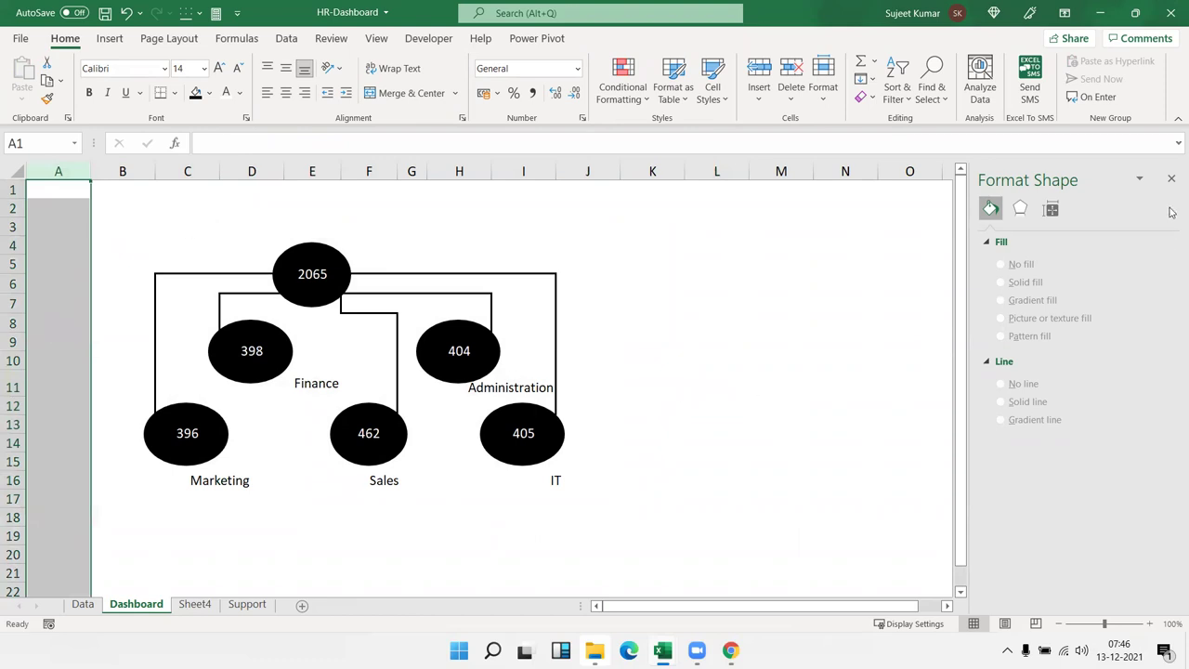
pyautogui.click(1170, 176)
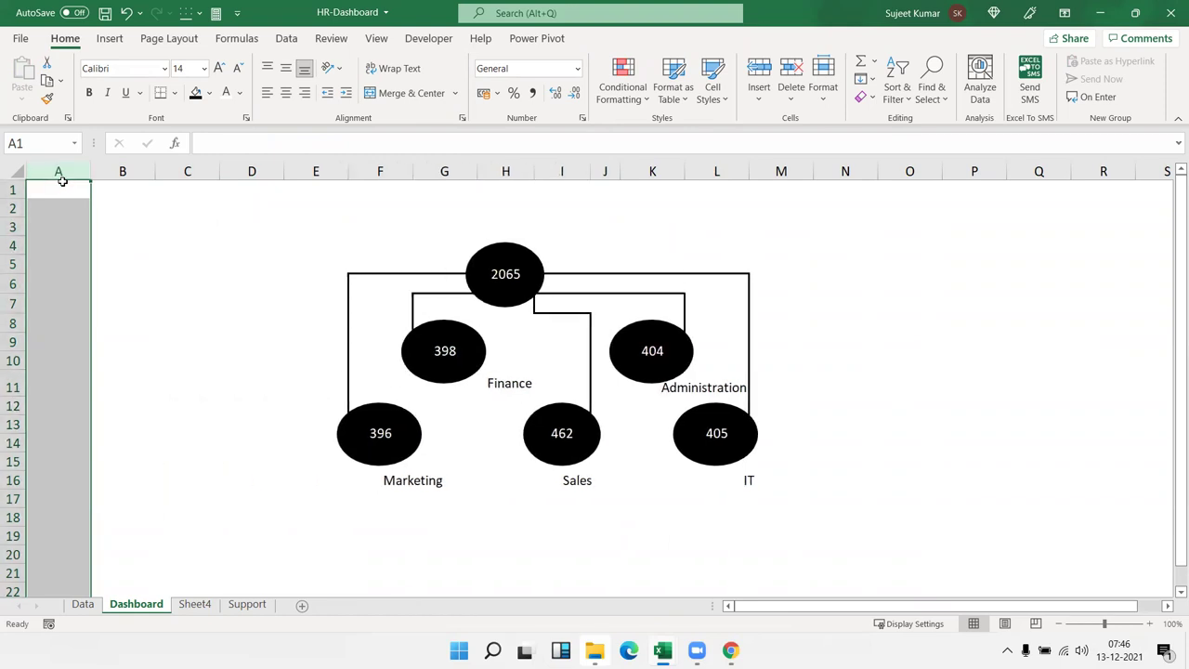
pyautogui.click(62, 182)
pyautogui.hotkey('alt', 'Tab')
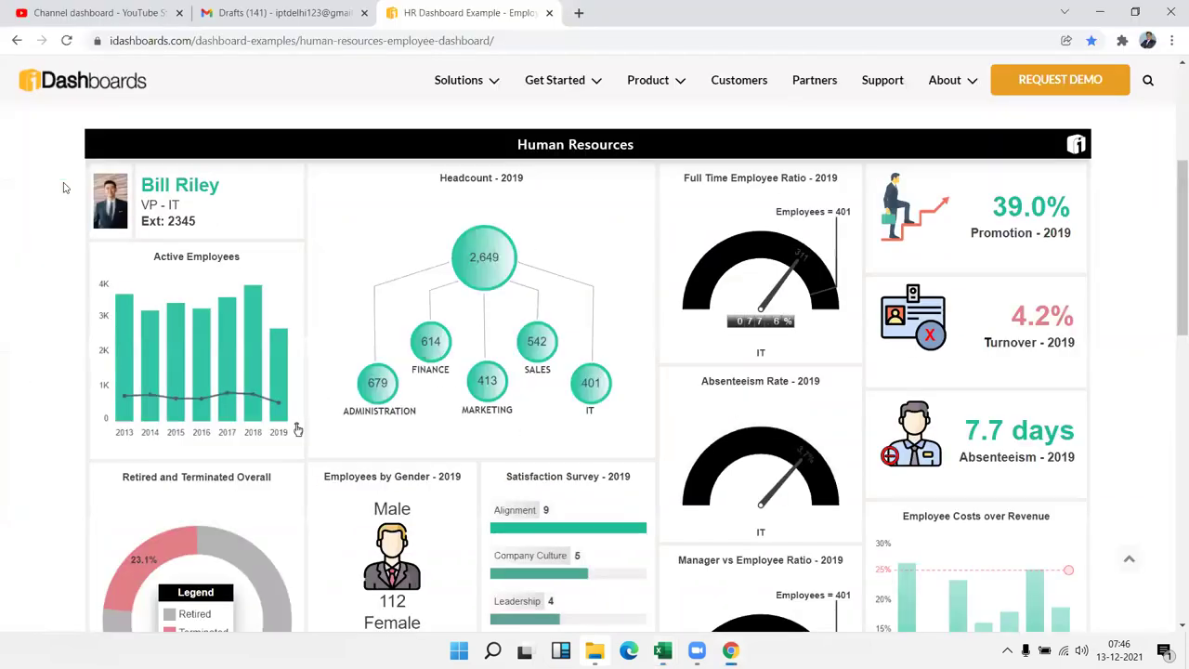
pyautogui.hotkey('alt', 'Tab')
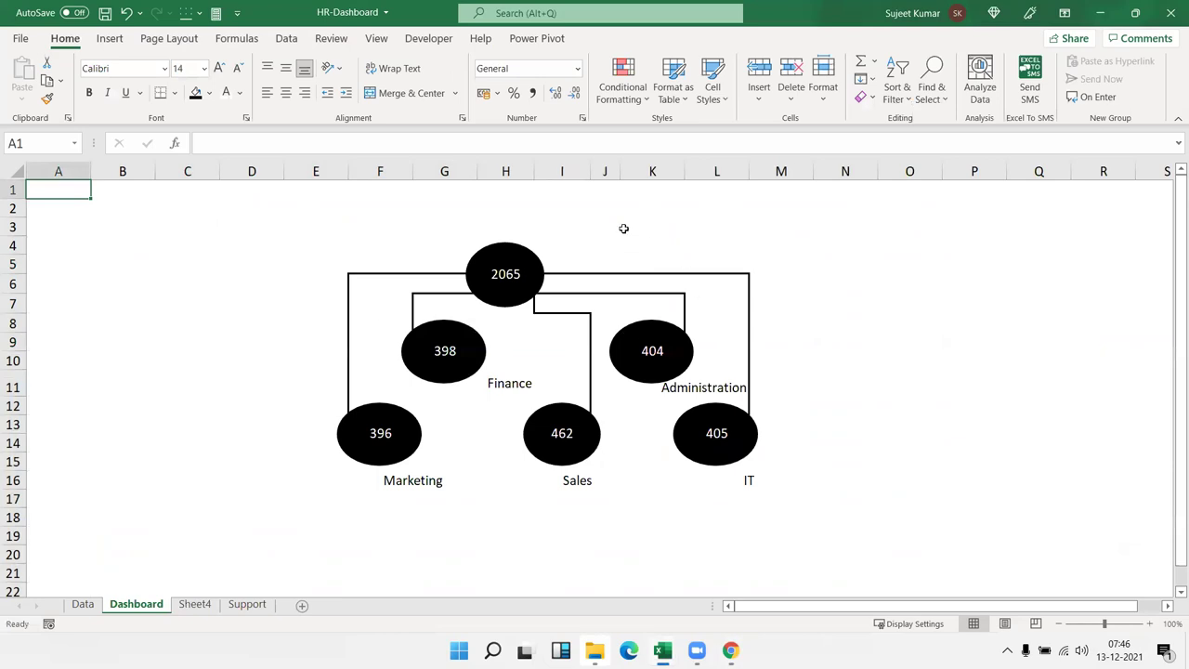
# Resize columns I, F, K and L to even out the headcount tree's spacing
pyautogui.moveTo(591, 171); pyautogui.dragTo(518, 171)
pyautogui.moveTo(413, 171); pyautogui.dragTo(399, 173)
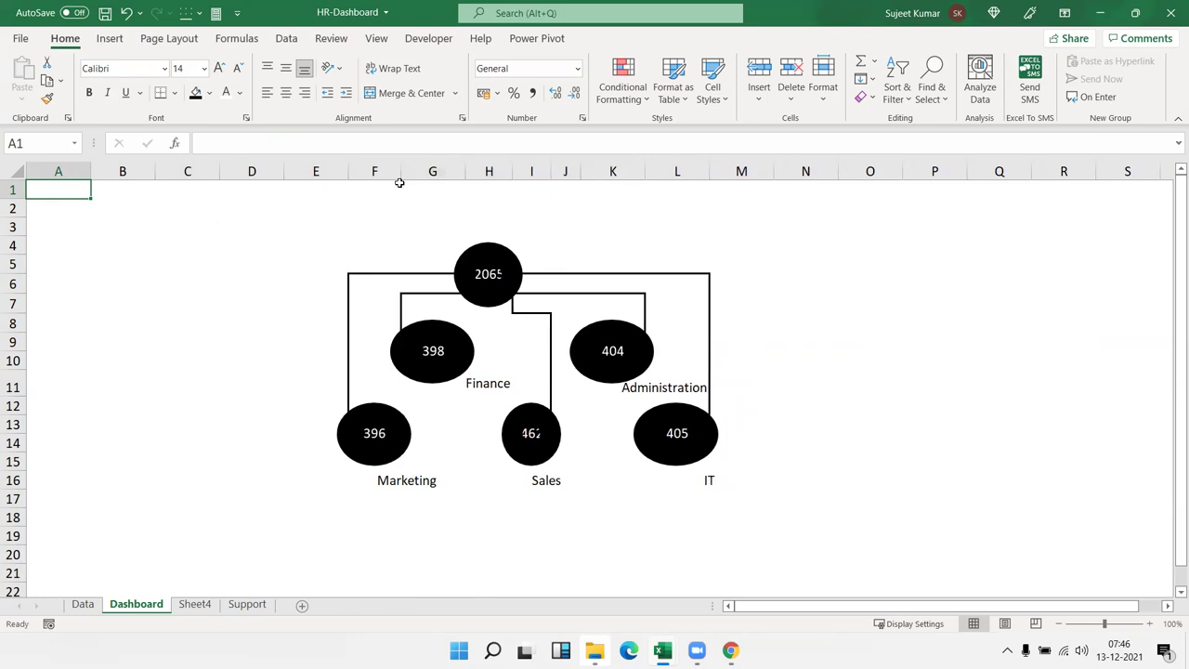
pyautogui.click(399, 184)
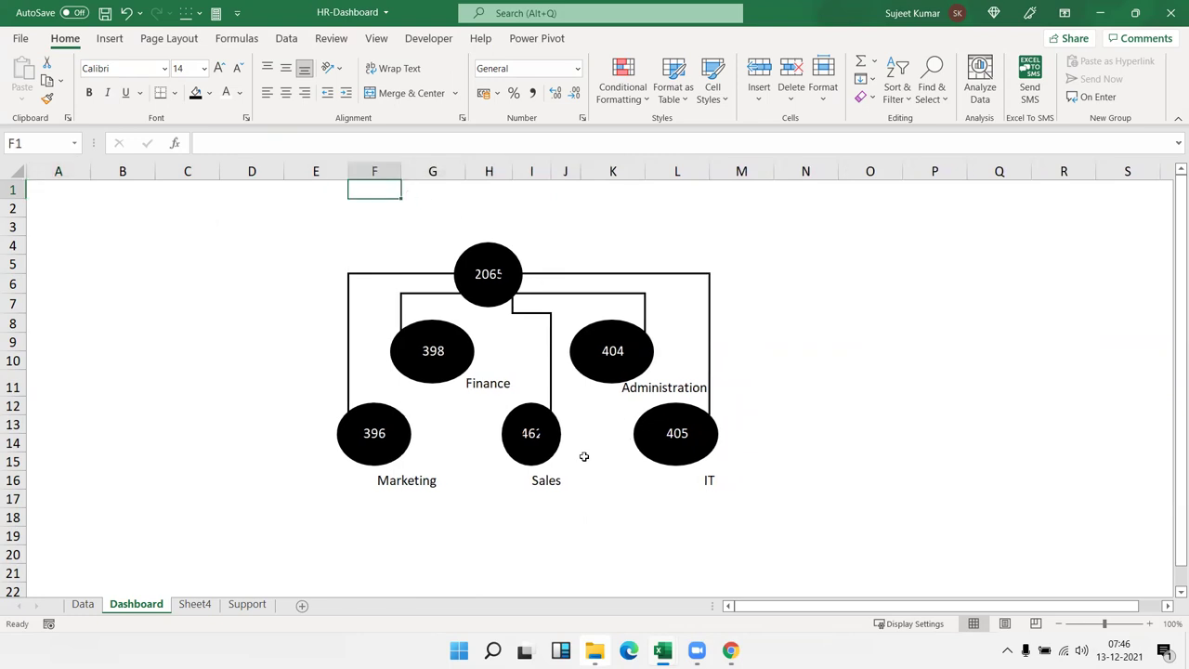
pyautogui.click(531, 433)
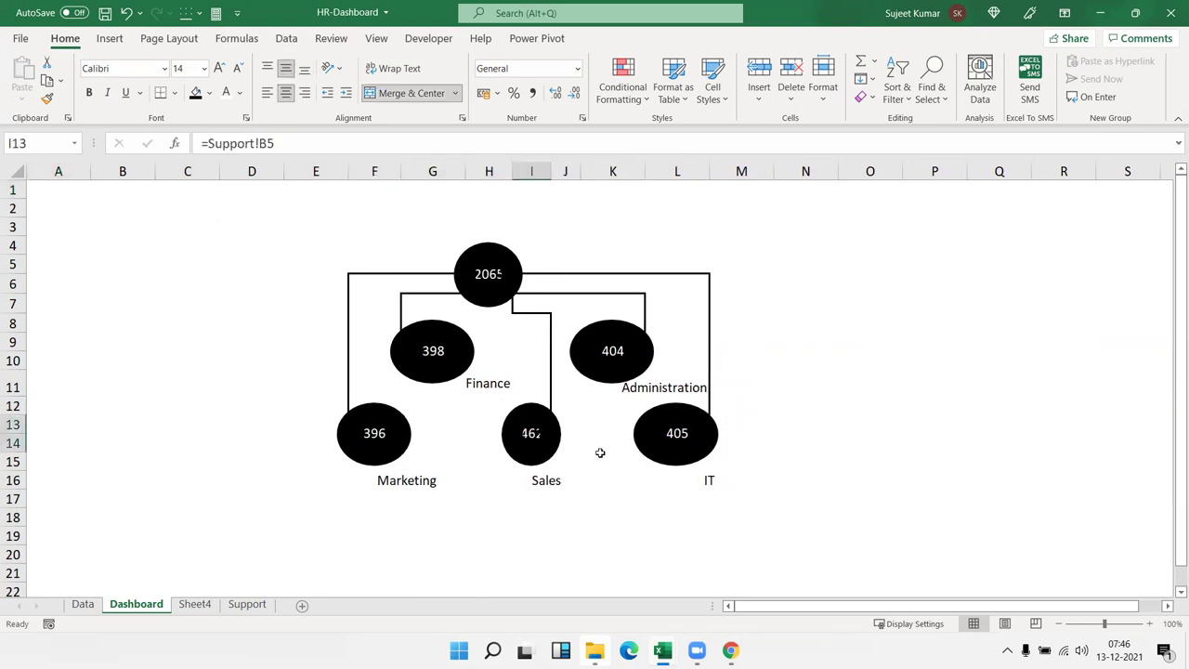
pyautogui.moveTo(551, 171); pyautogui.dragTo(558, 171)
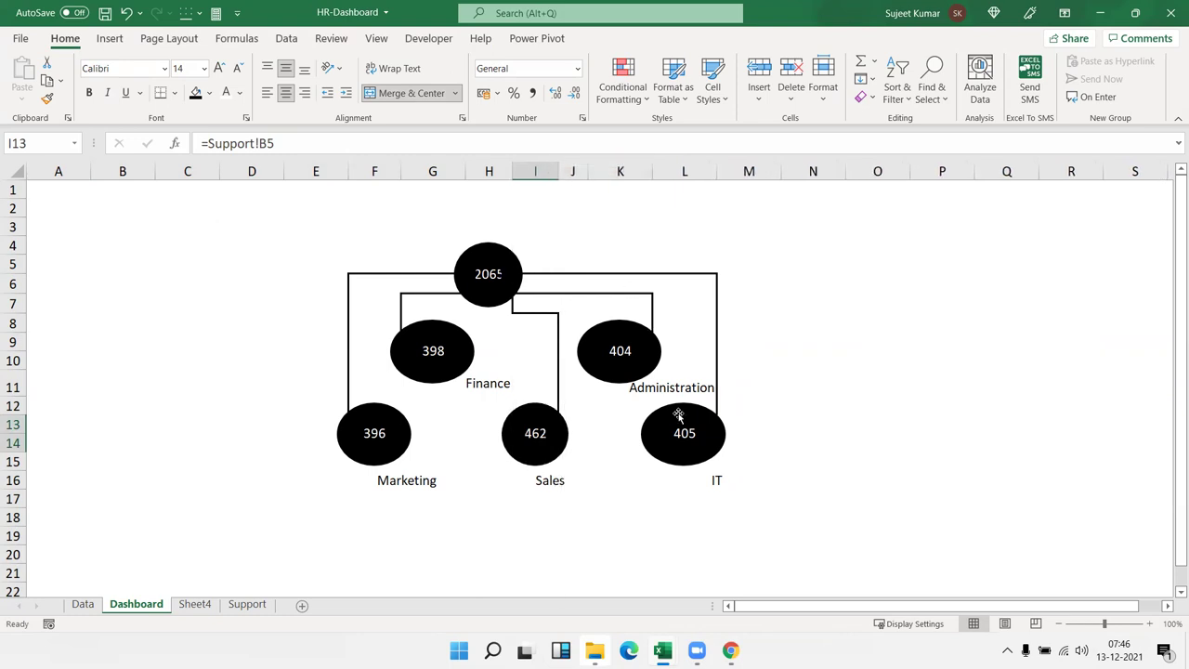
pyautogui.moveTo(651, 173); pyautogui.dragTo(627, 175)
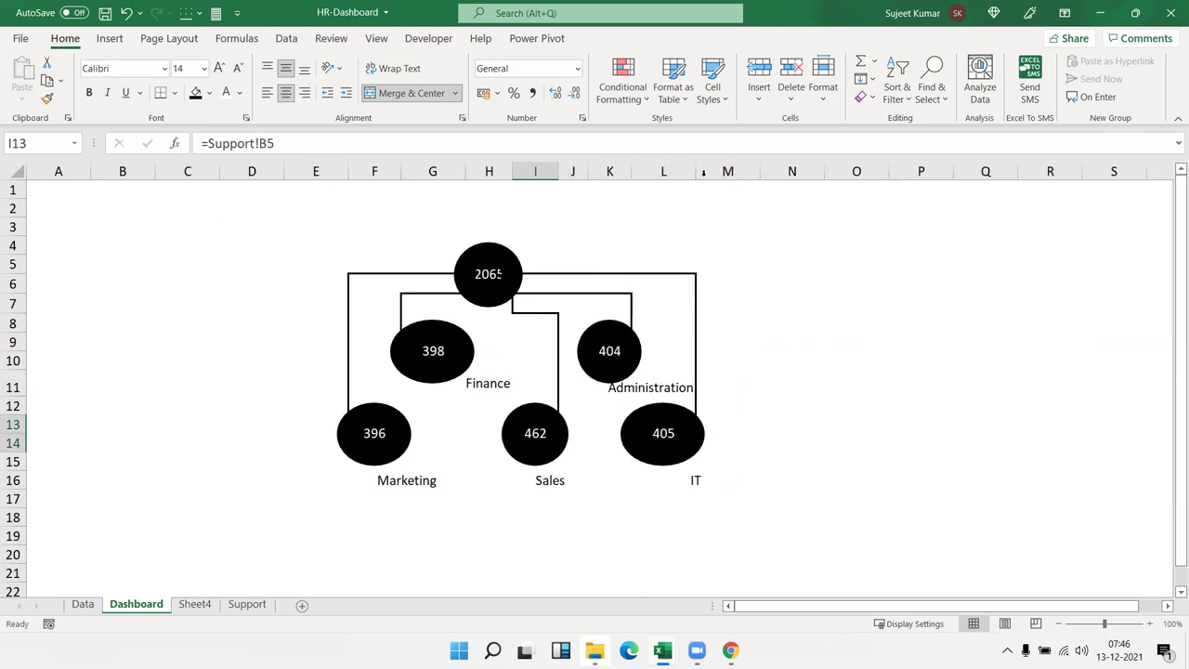
pyautogui.moveTo(703, 173); pyautogui.dragTo(679, 177)
pyautogui.click(682, 182)
pyautogui.moveTo(402, 174); pyautogui.dragTo(398, 175)
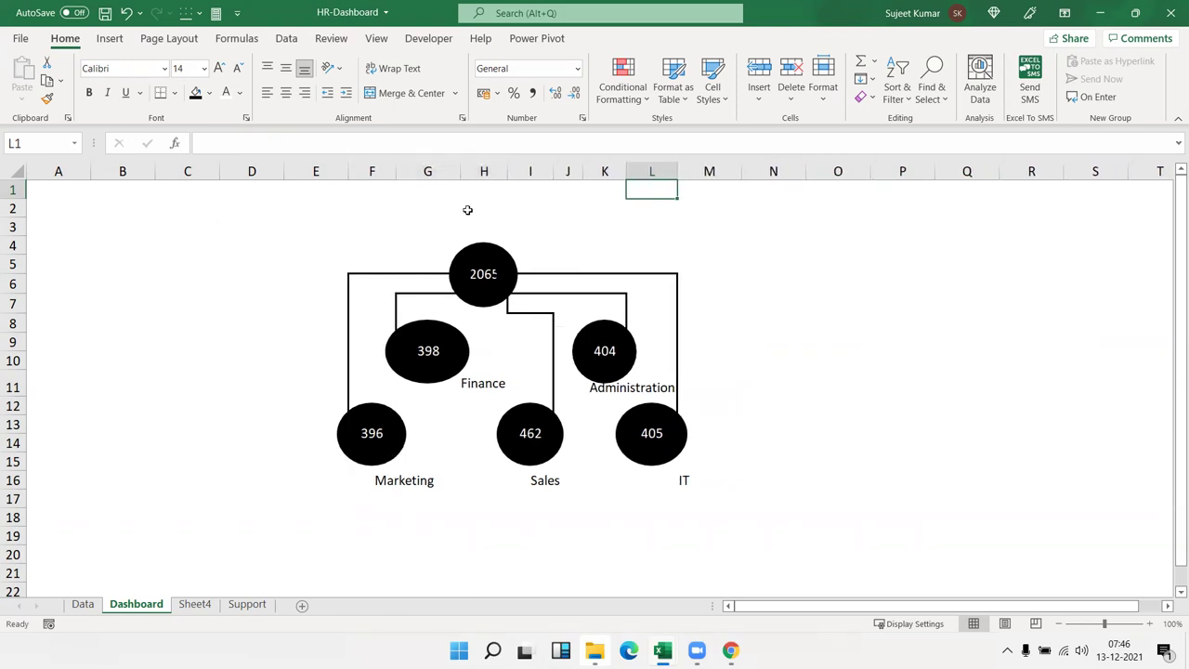
pyautogui.click(777, 309)
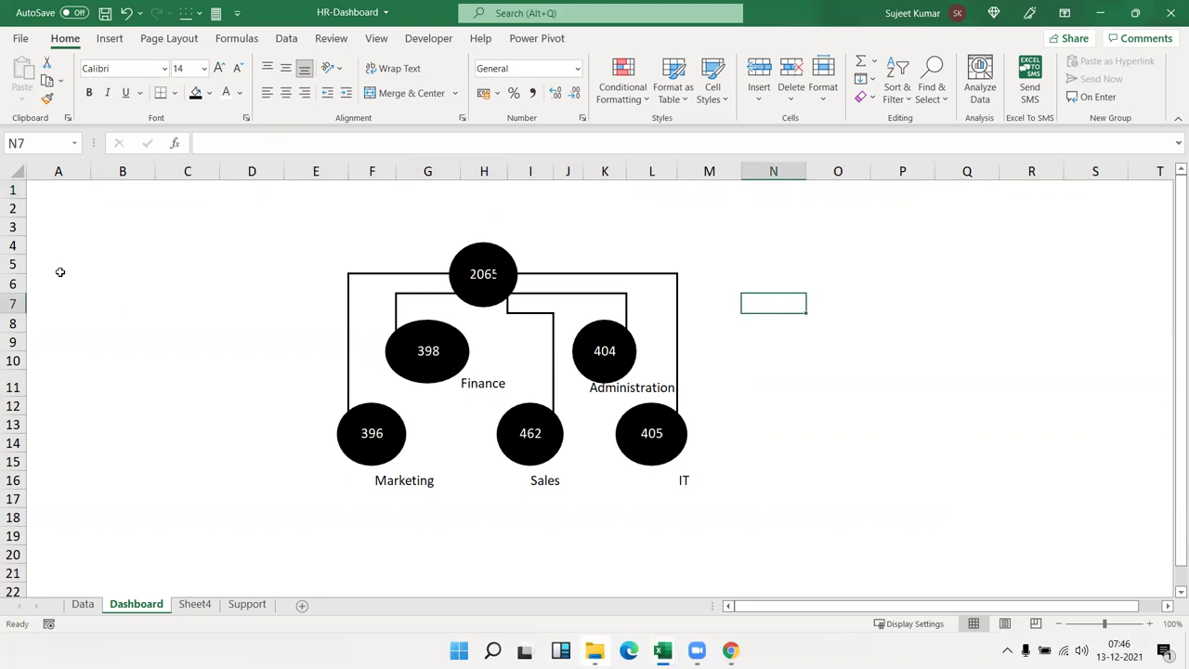
pyautogui.moveTo(58, 269); pyautogui.dragTo(228, 409)
pyautogui.click(228, 485)
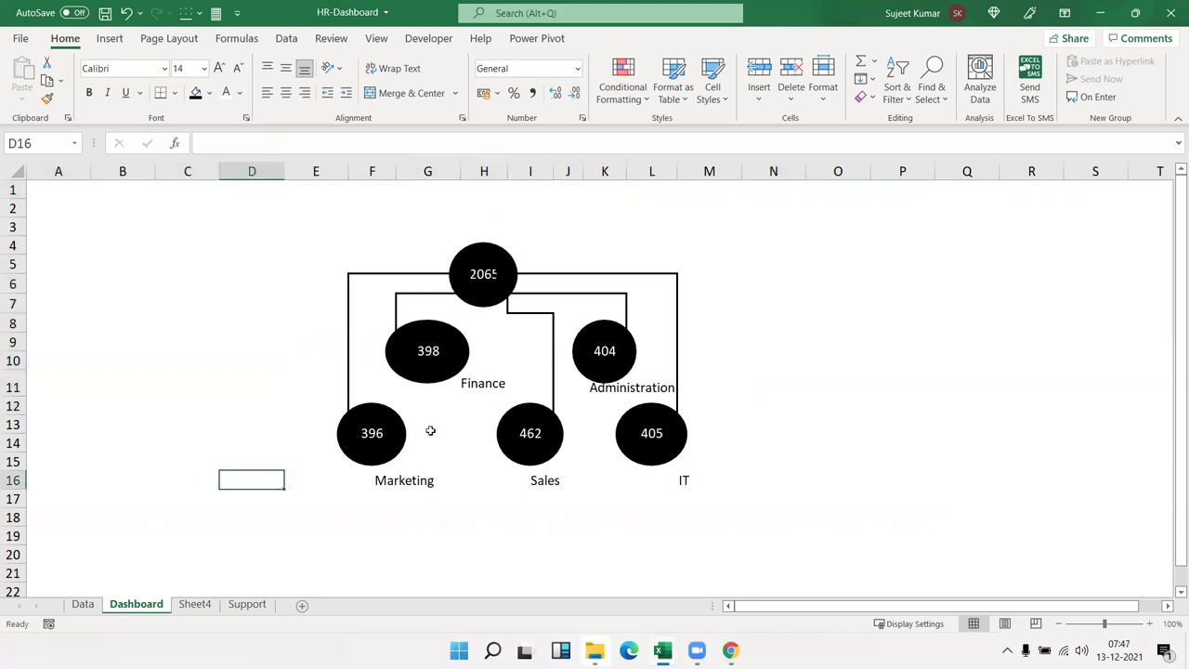
pyautogui.moveTo(507, 179); pyautogui.dragTo(507, 178)
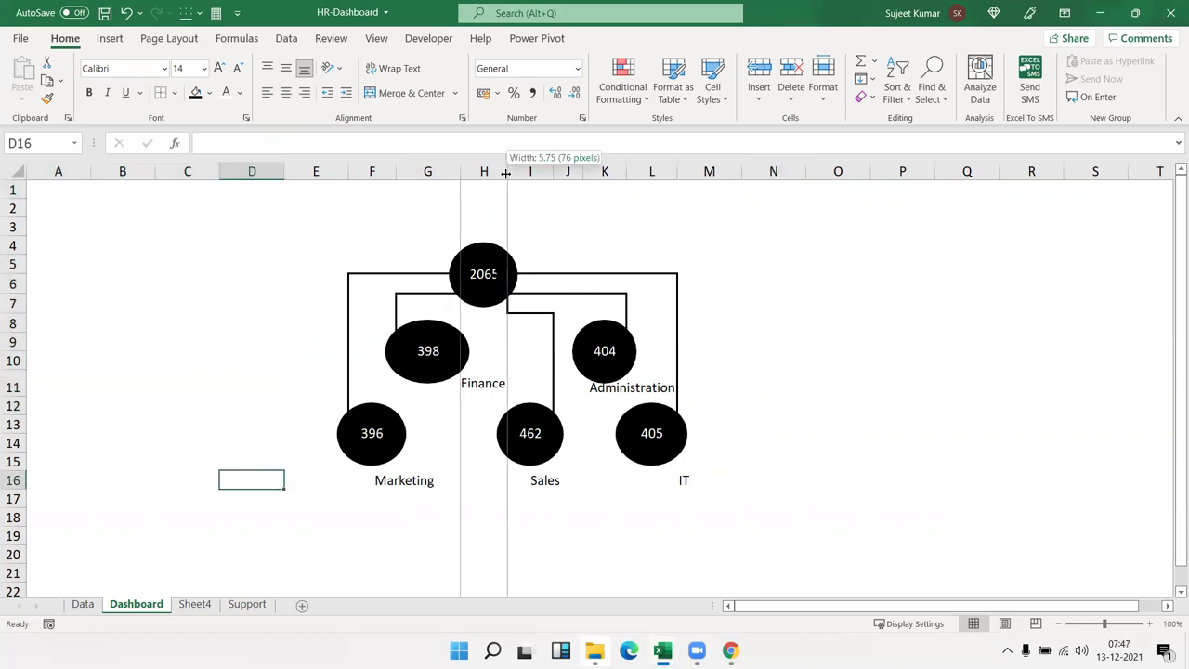
# Shrink the 2065 total in H5 to font size 12 so it fits its oval
pyautogui.click(483, 268)
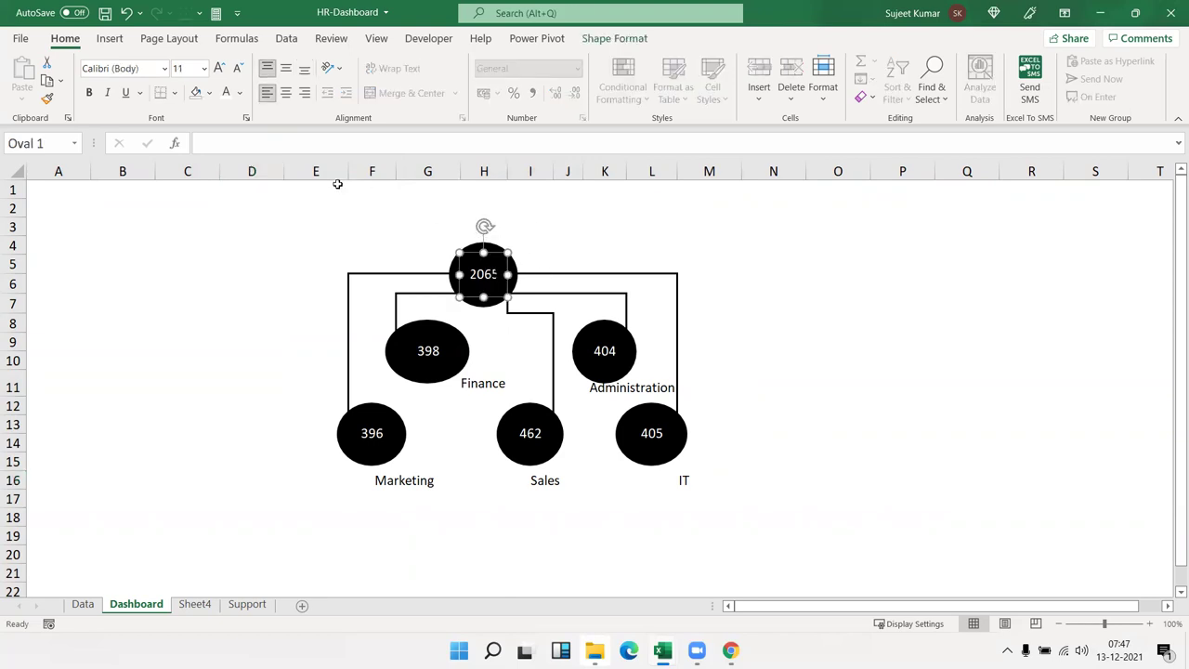
pyautogui.click(238, 69)
pyautogui.click(342, 221)
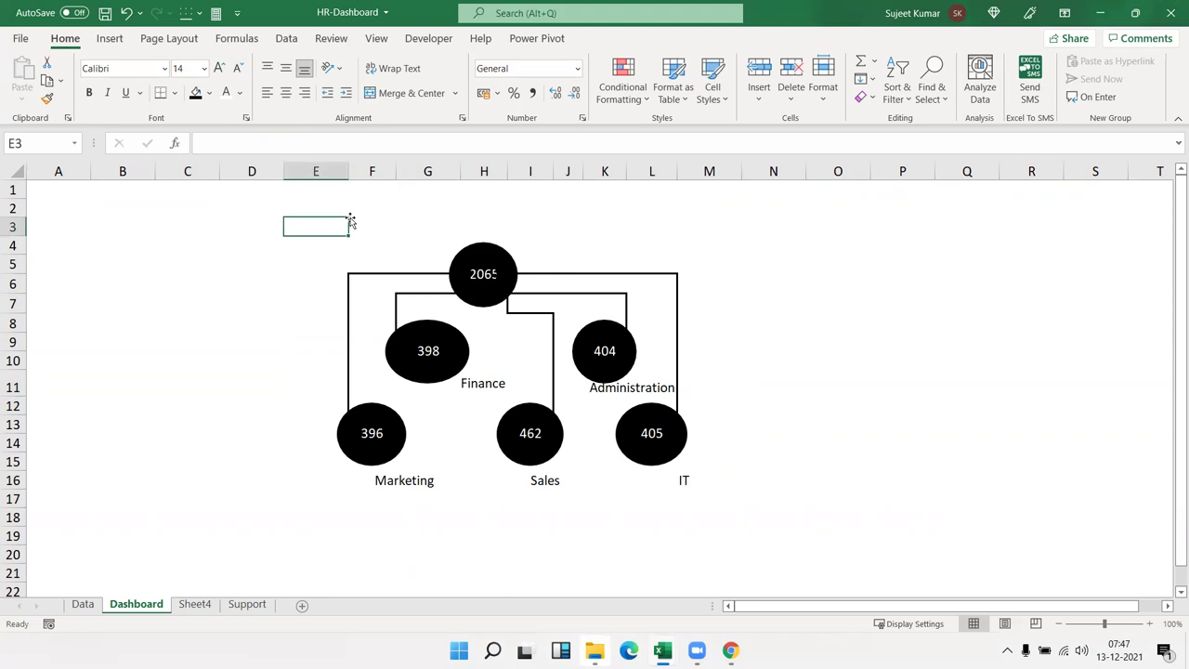
pyautogui.press('Right')
pyautogui.press('Right')
pyautogui.press('Right')
pyautogui.press('Down')
pyautogui.press('Down')
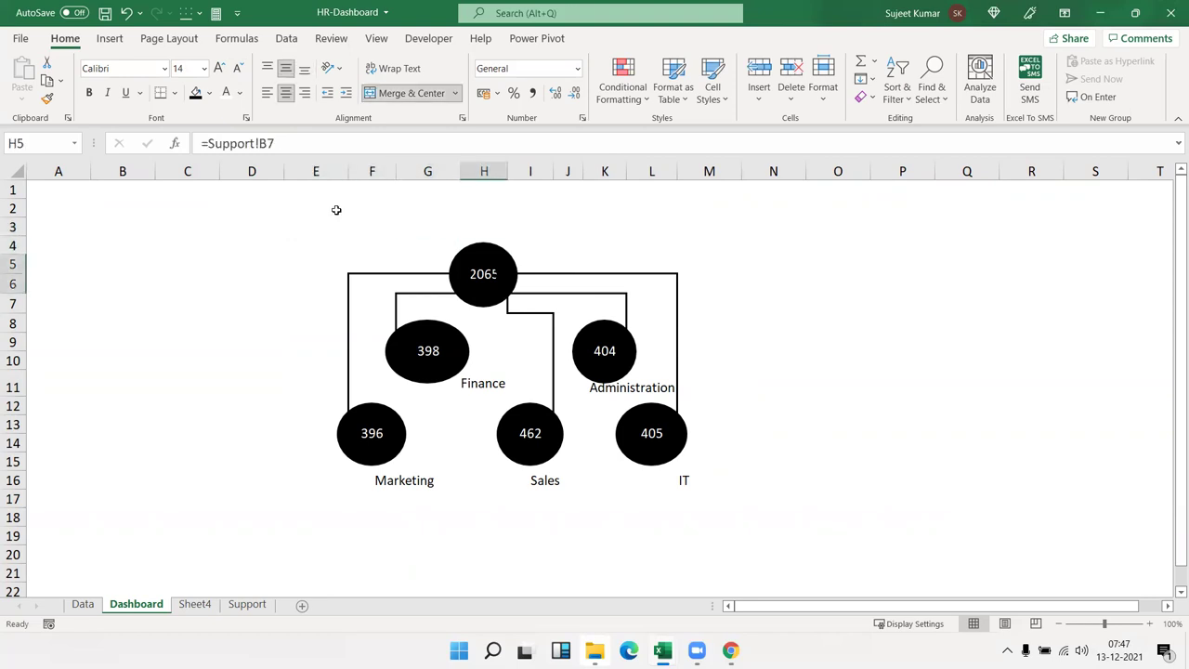
pyautogui.click(238, 69)
pyautogui.moveTo(102, 199); pyautogui.dragTo(61, 186)
pyautogui.click(64, 188)
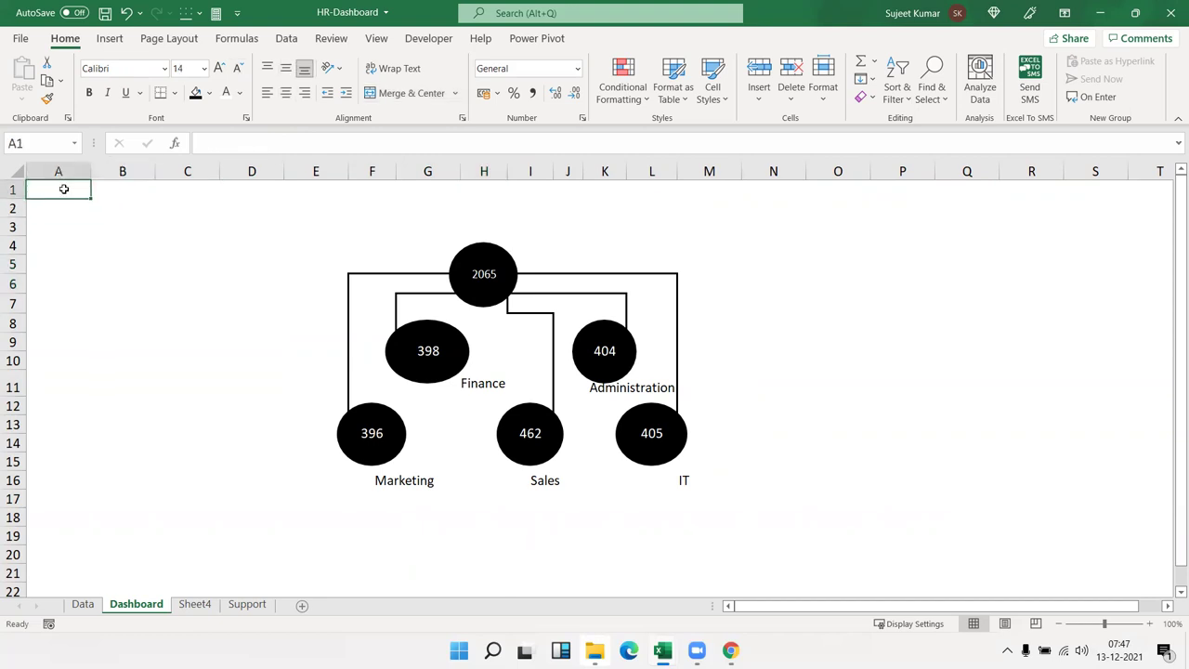
pyautogui.hotkey('alt', 'Tab')
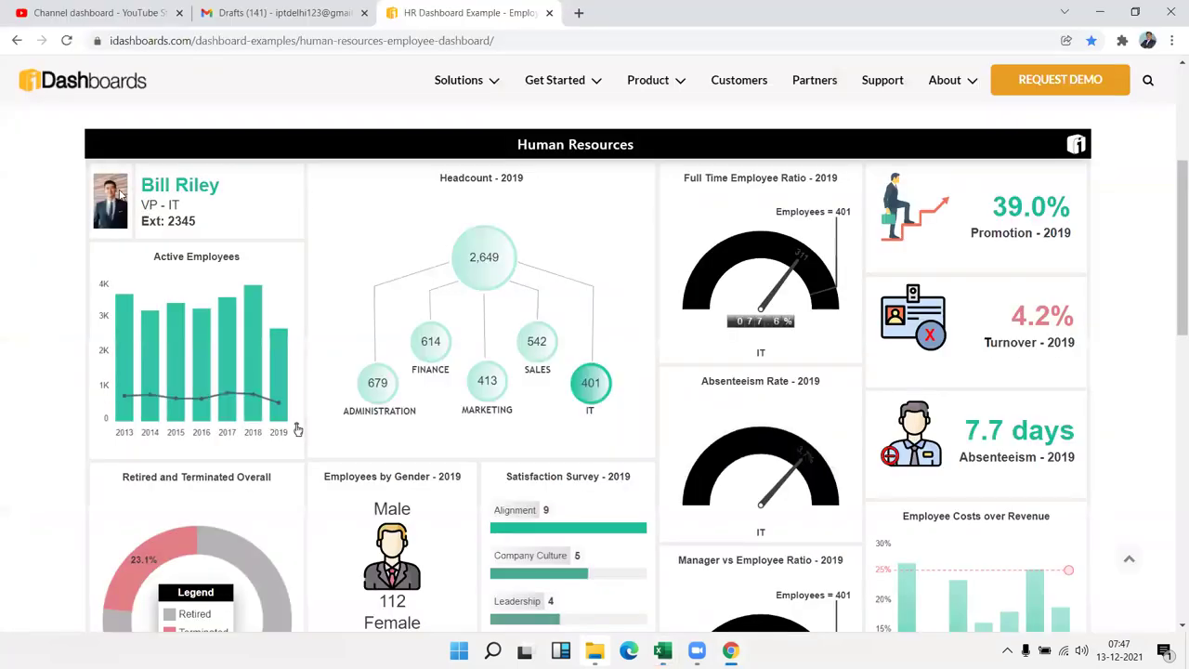
# View the 2,649 total and SALES 542 nodes' data on the reference, then return to Excel
pyautogui.click(478, 261)
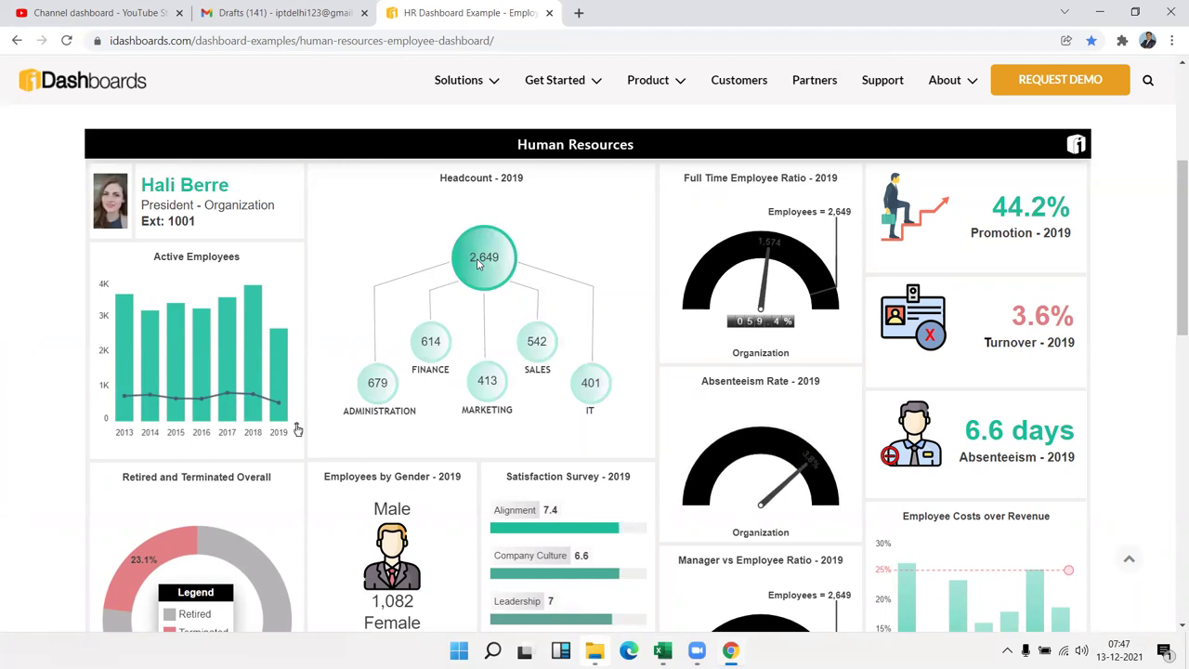
pyautogui.click(530, 341)
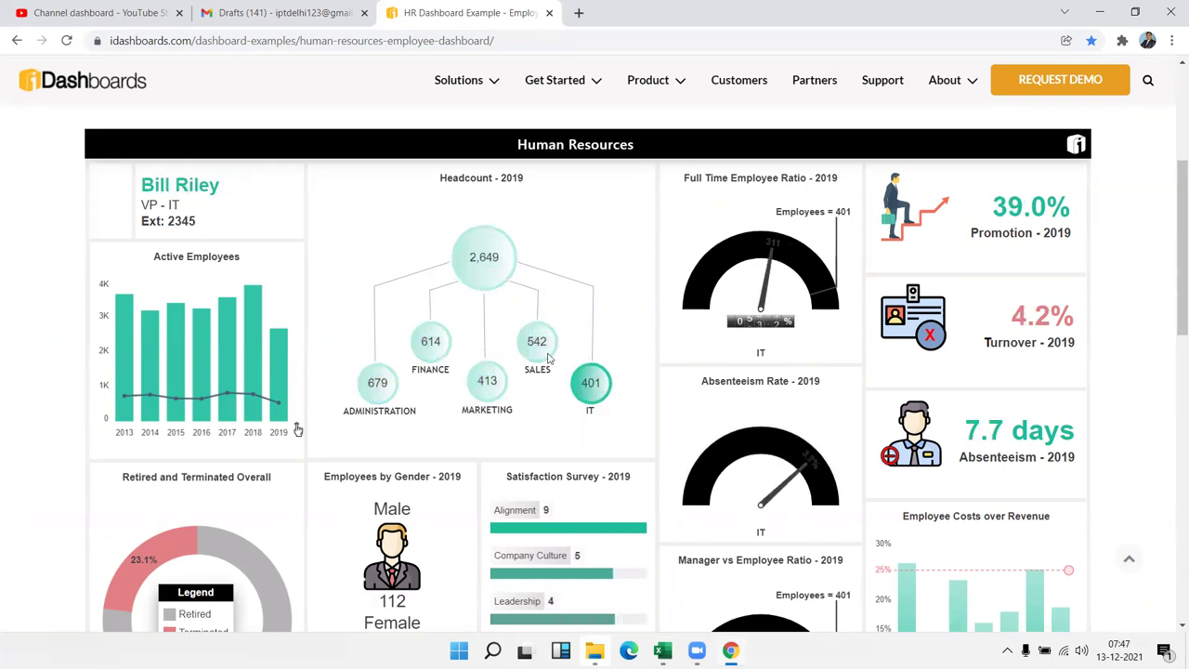
pyautogui.hotkey('alt', 'Tab')
# Jump to the top of the Data sheet and step through the Pole, Manager and Abs Rate headers
pyautogui.click(83, 605)
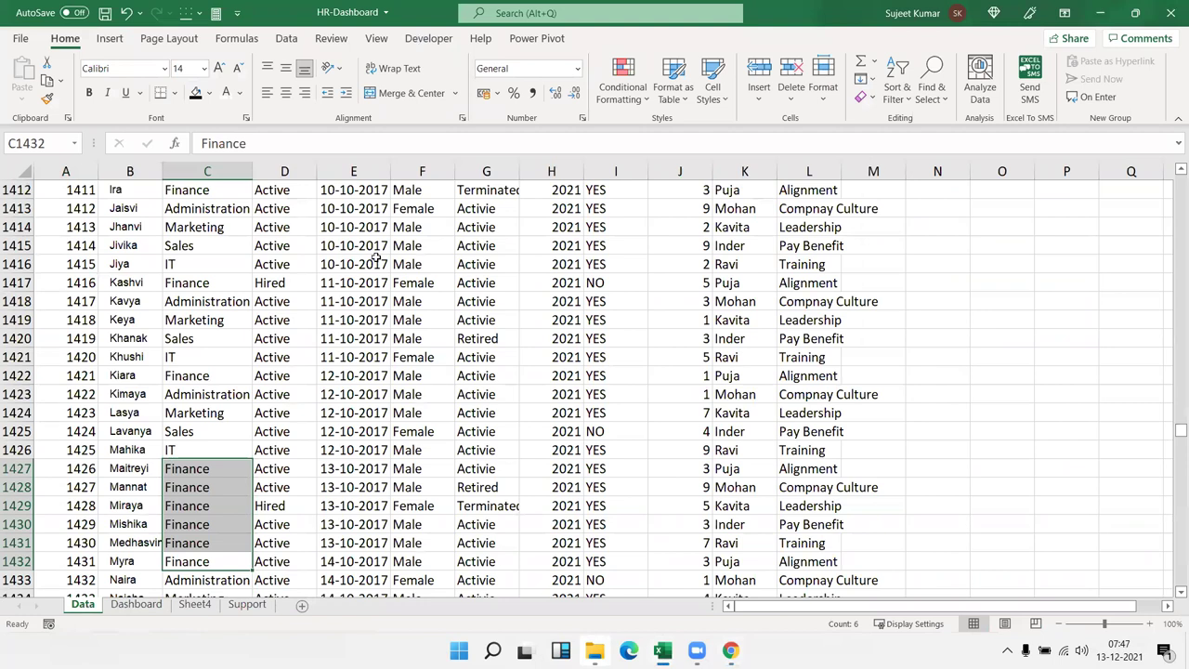
pyautogui.scroll(20, 396, 371)
pyautogui.scroll(20, 576, 278)
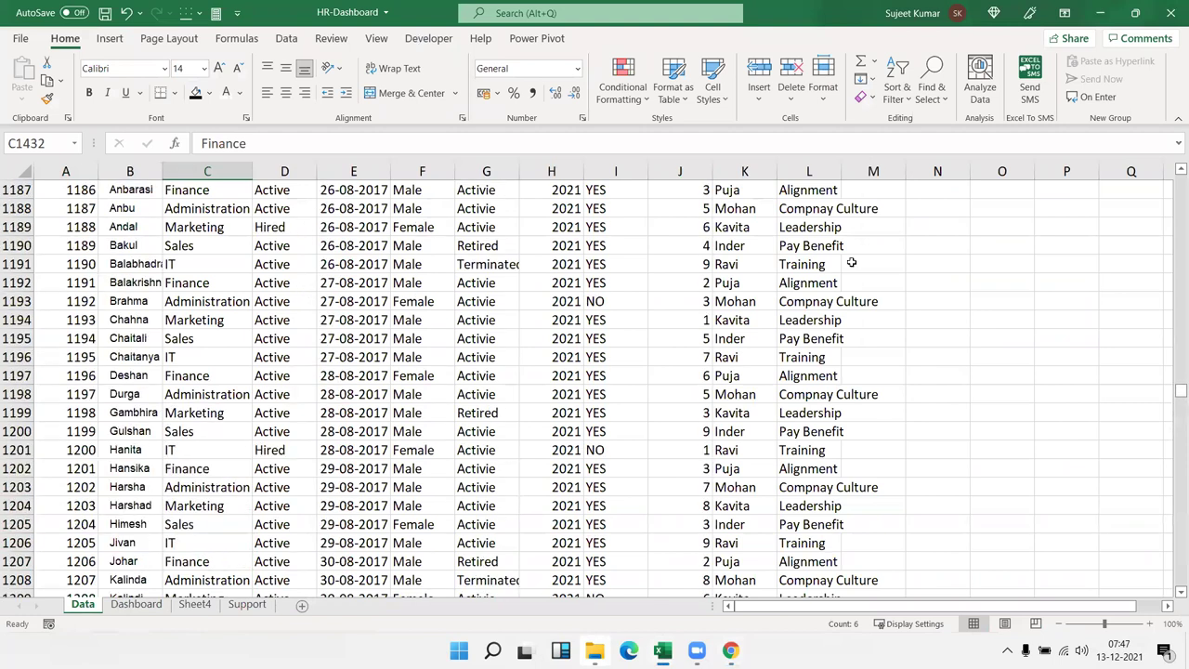
pyautogui.click(792, 192)
pyautogui.hotkey('ctrl', 'Up')
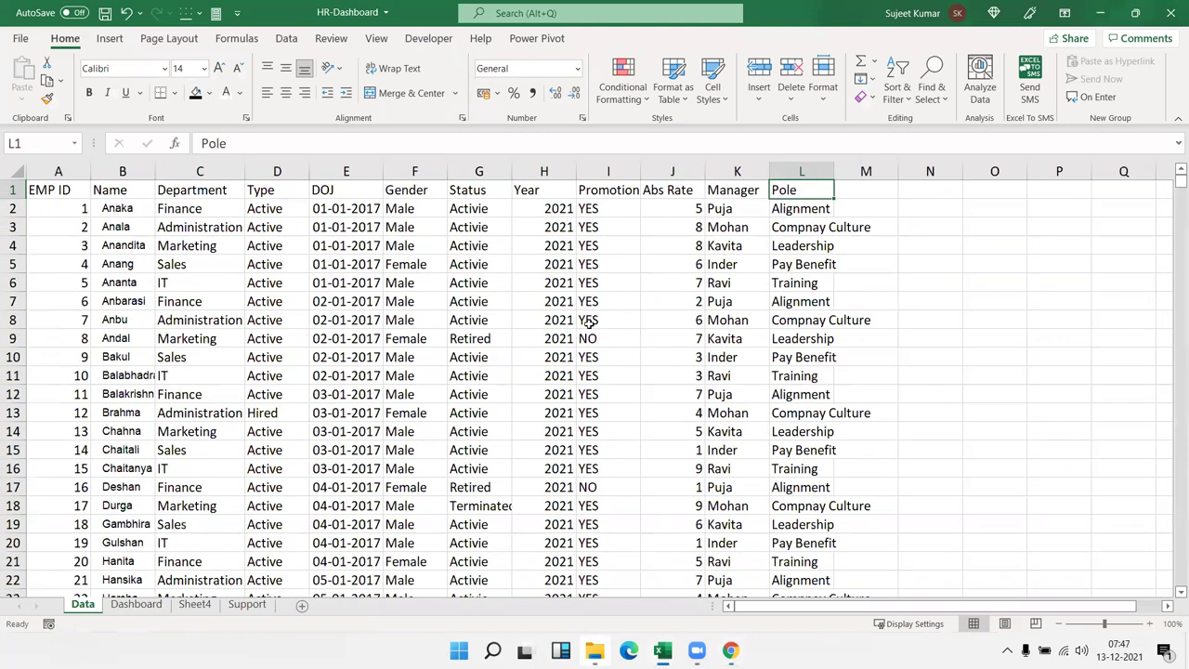
pyautogui.press('Left')
pyautogui.press('Down')
pyautogui.press('Down')
pyautogui.press('Down')
pyautogui.press('Up')
pyautogui.press('Up')
pyautogui.press('Up')
pyautogui.press('Left')
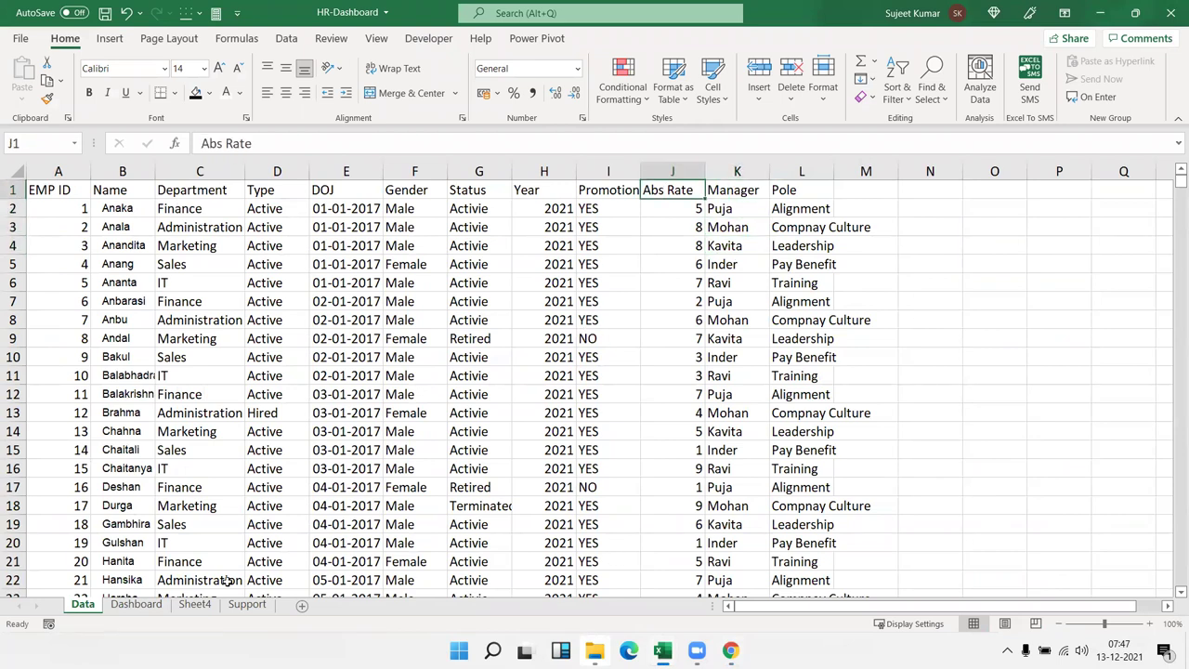
# Browse the Dashboard, Support and empty Sheet4 sheets before switching to the Chrome reference
pyautogui.click(136, 605)
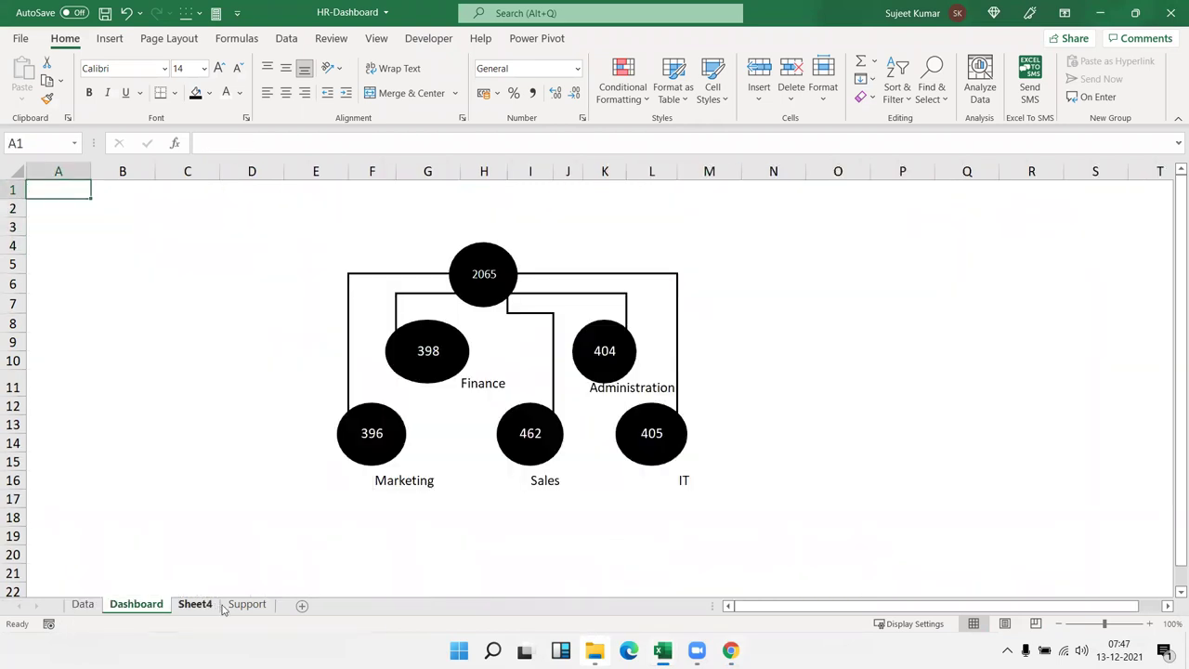
pyautogui.click(247, 605)
pyautogui.click(197, 604)
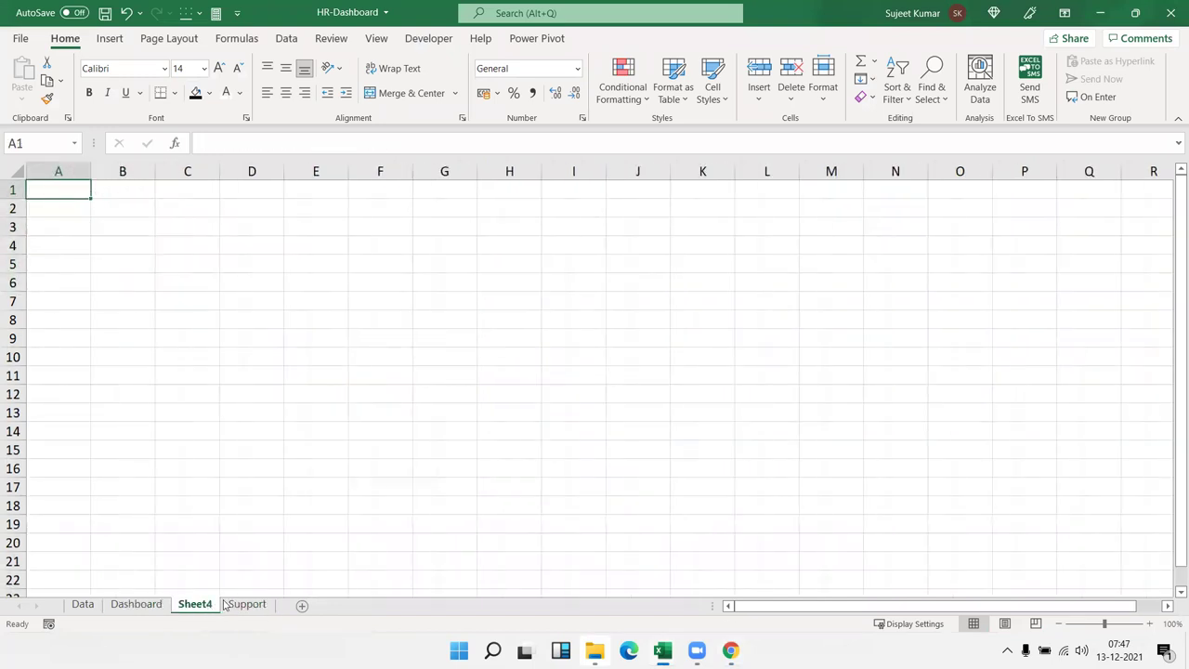
pyautogui.hotkey('alt', 'Tab')
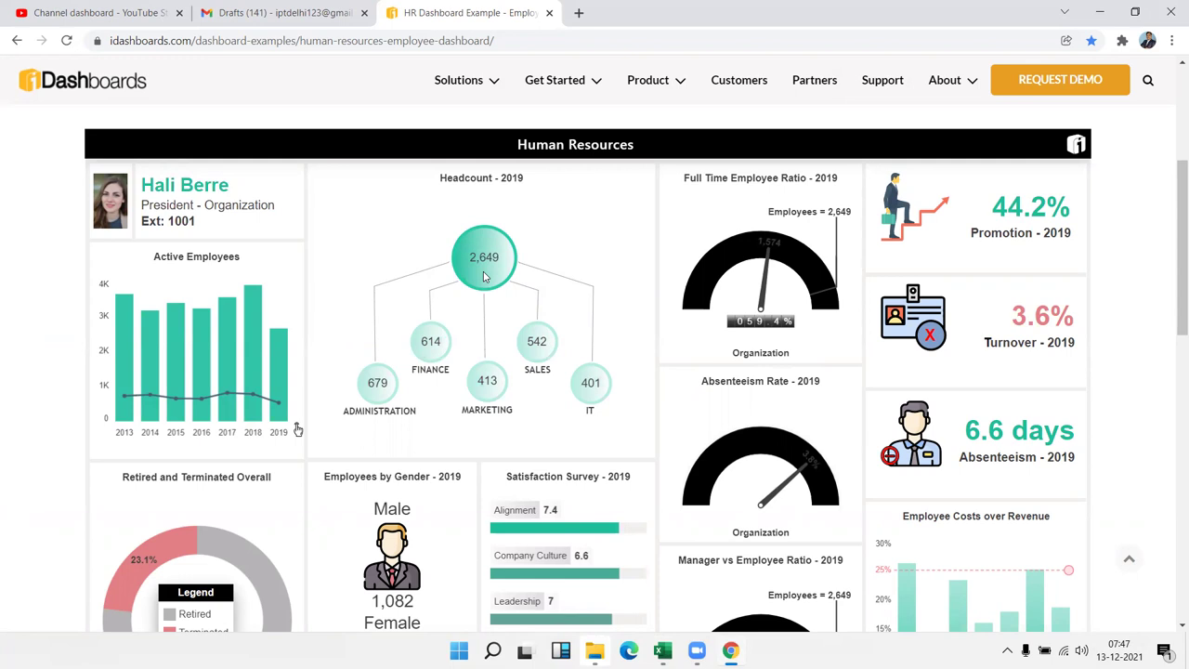
# Cycle through Finance, Administration, Marketing and IT nodes, ending on the 2,649 organisation total
pyautogui.click(431, 343)
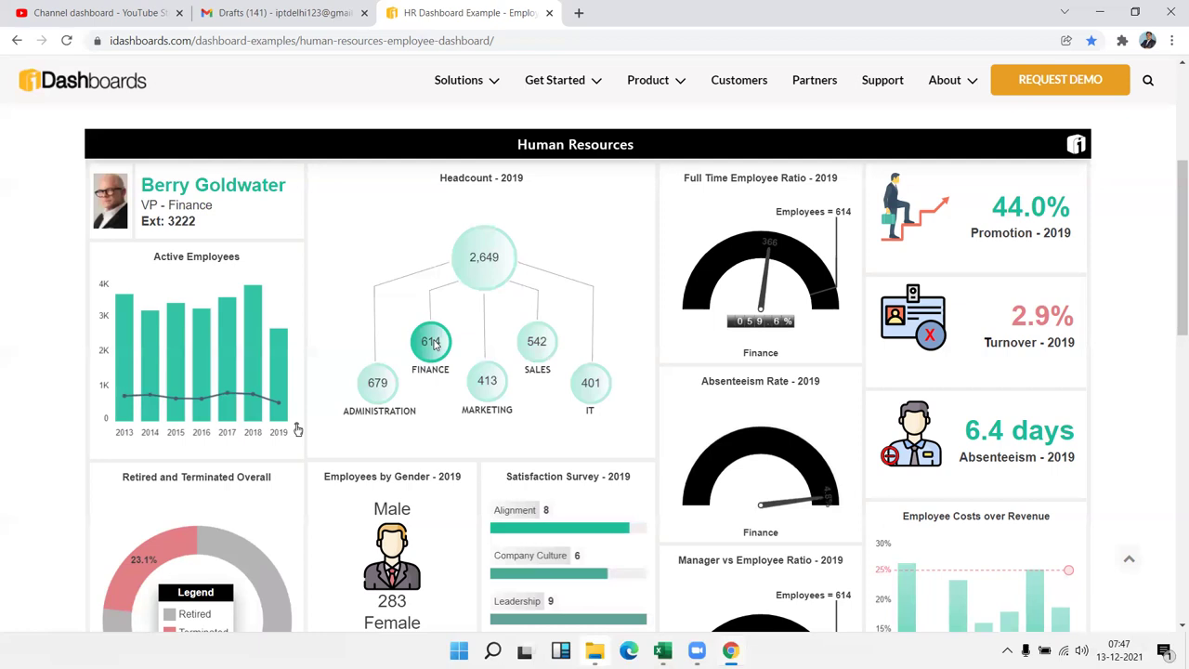
pyautogui.click(391, 379)
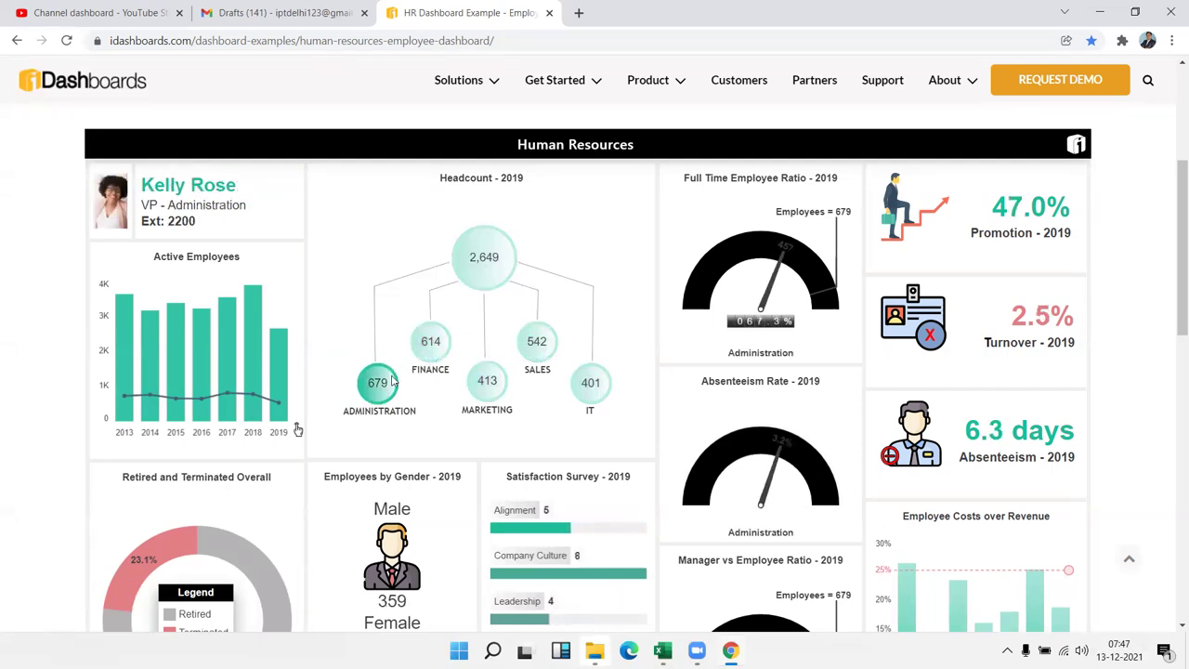
pyautogui.click(487, 381)
pyautogui.click(590, 383)
pyautogui.click(501, 380)
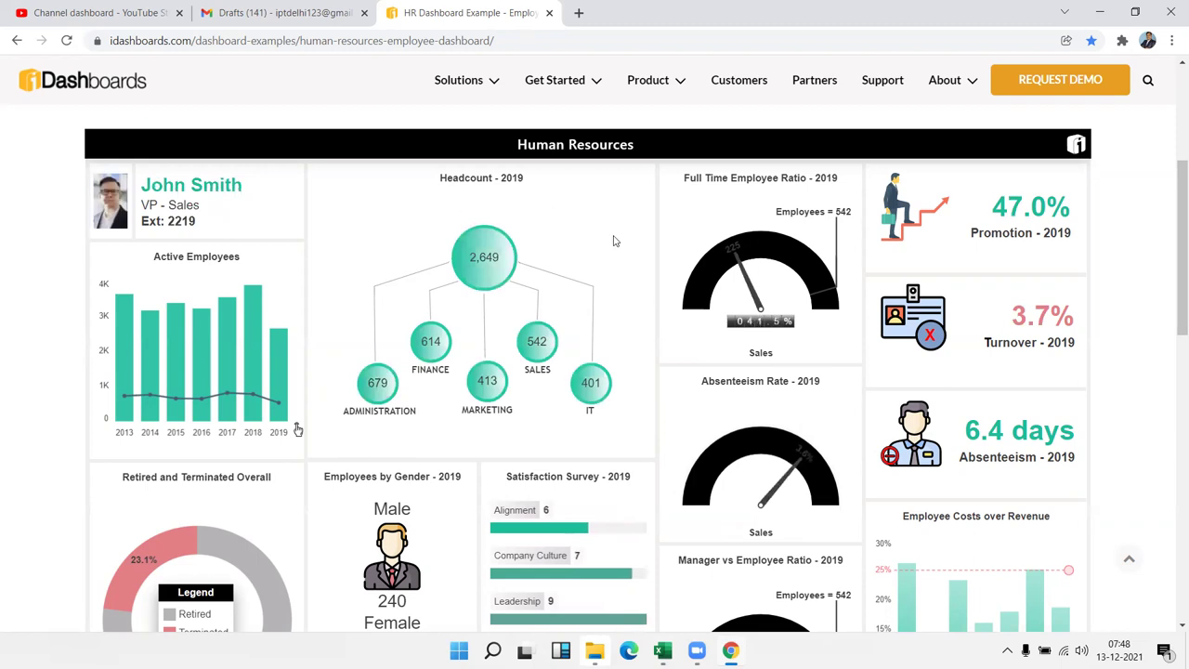
pyautogui.click(458, 279)
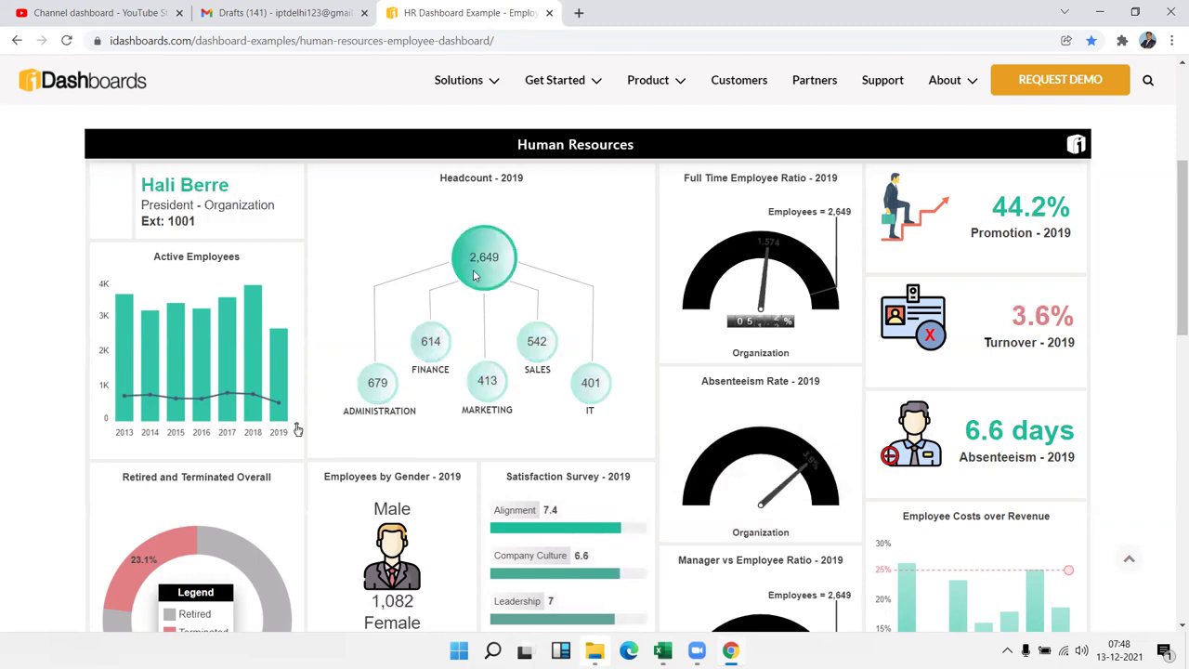
# Return to Excel's Dashboard headcount tree, then minimise everything to show the desktop
pyautogui.hotkey('alt', 'Tab')
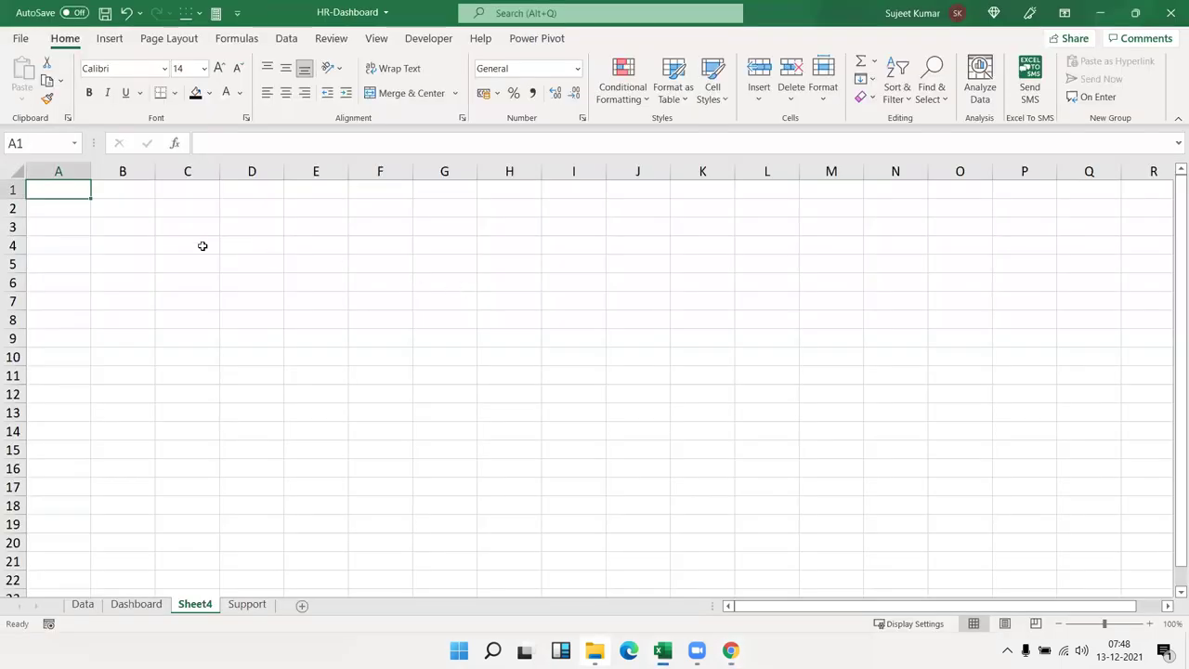
pyautogui.click(136, 604)
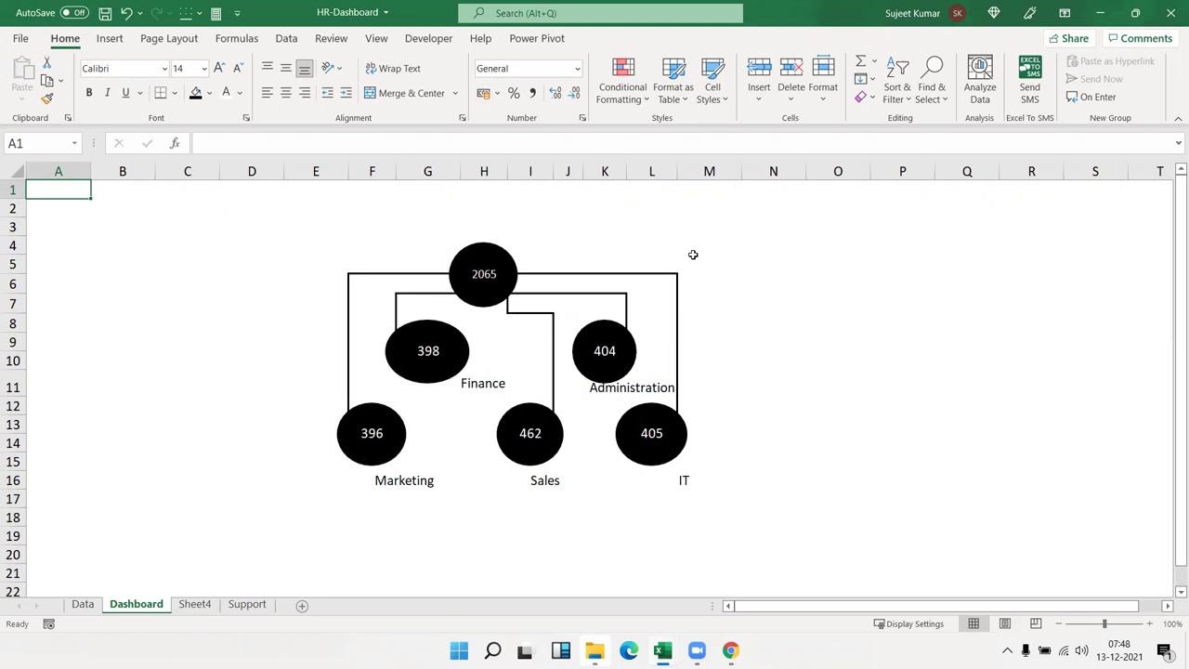
pyautogui.press('super+d')
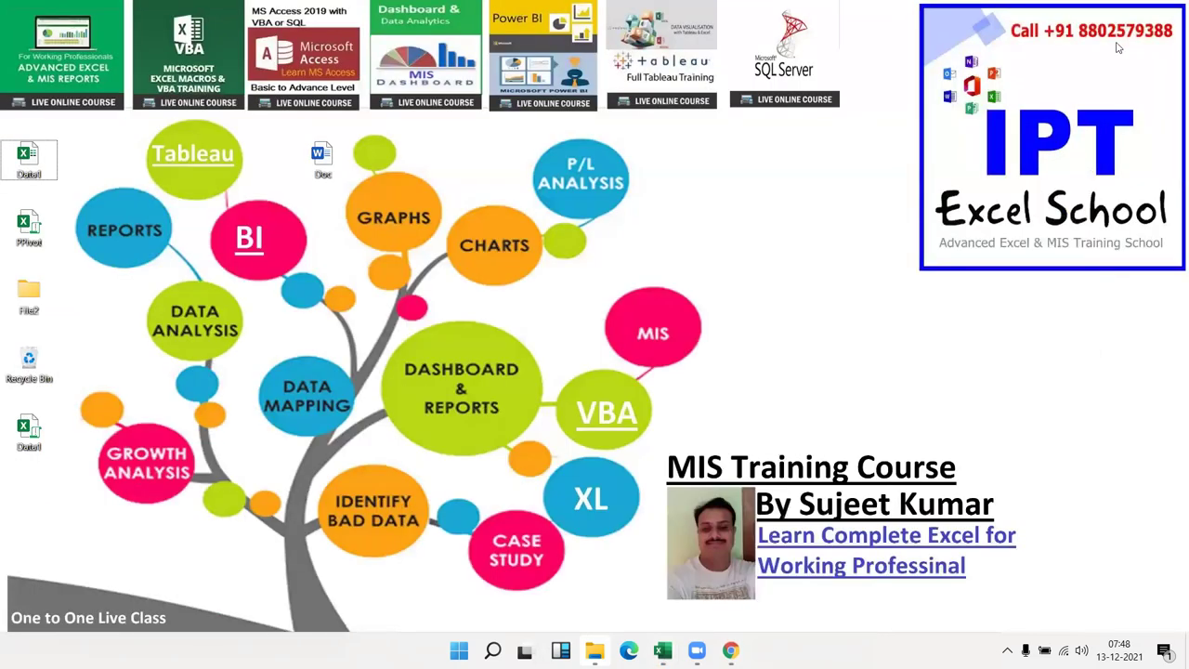
pyautogui.click(1102, 33)
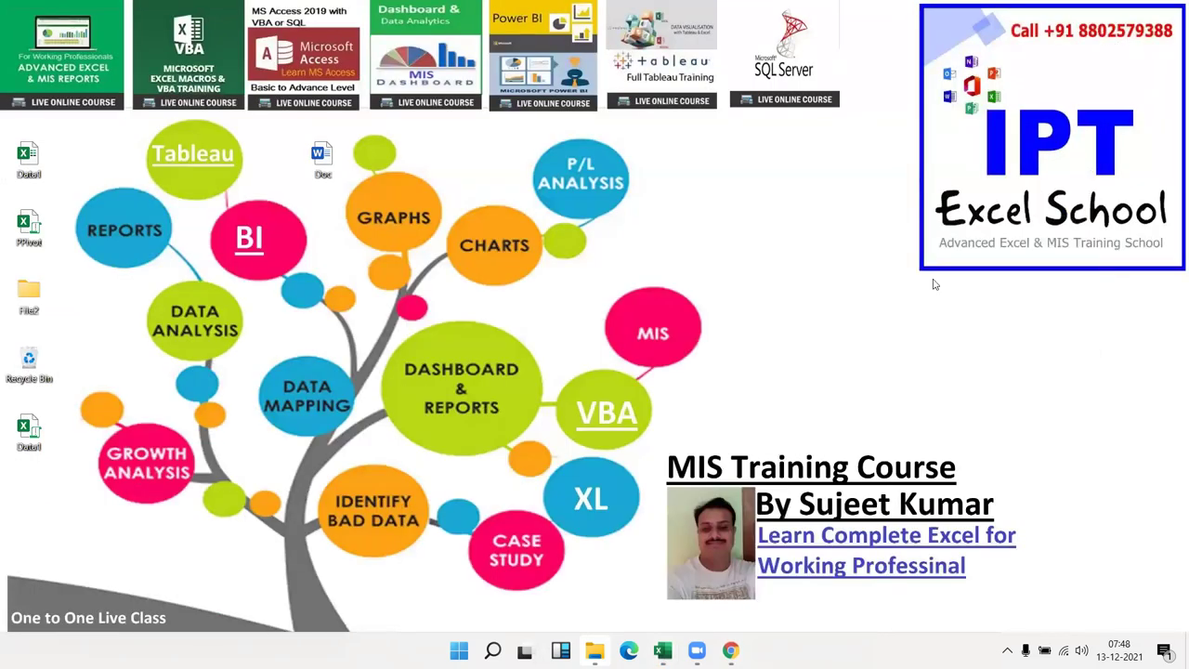